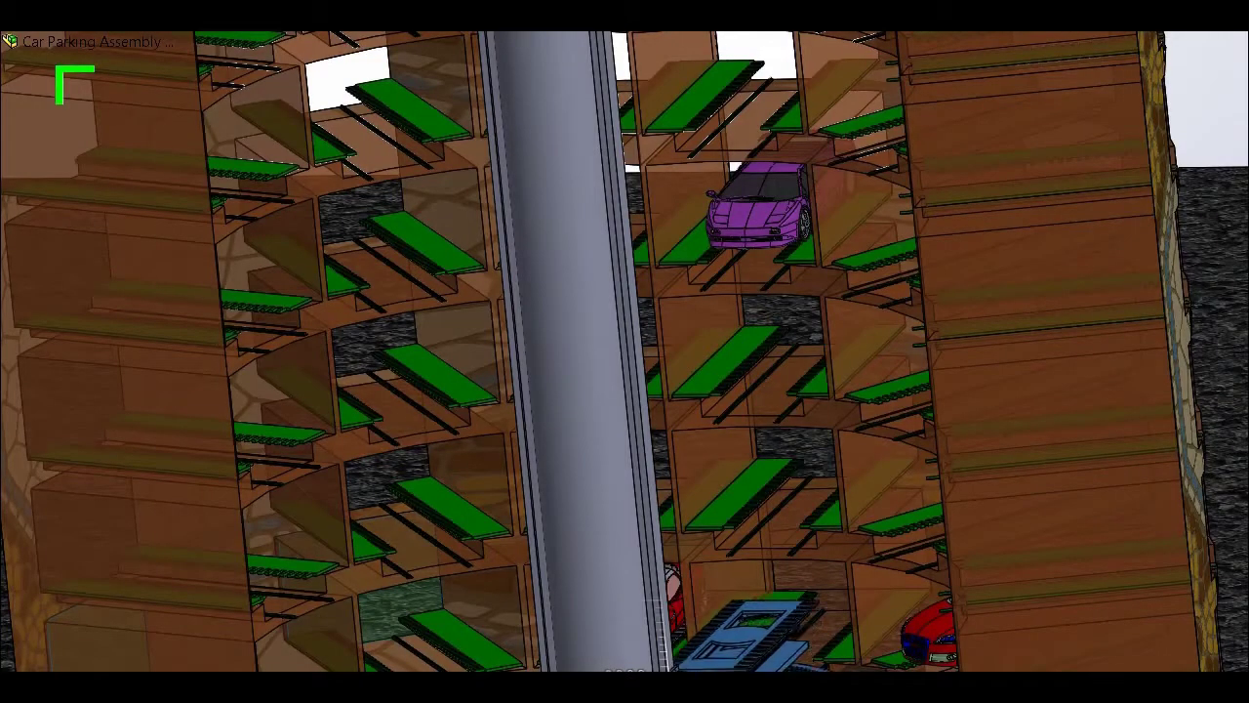
Raise the turntable platform up the shaft, then move the platforms under the purple and blue cars.
drag(676, 646, 660, 374)
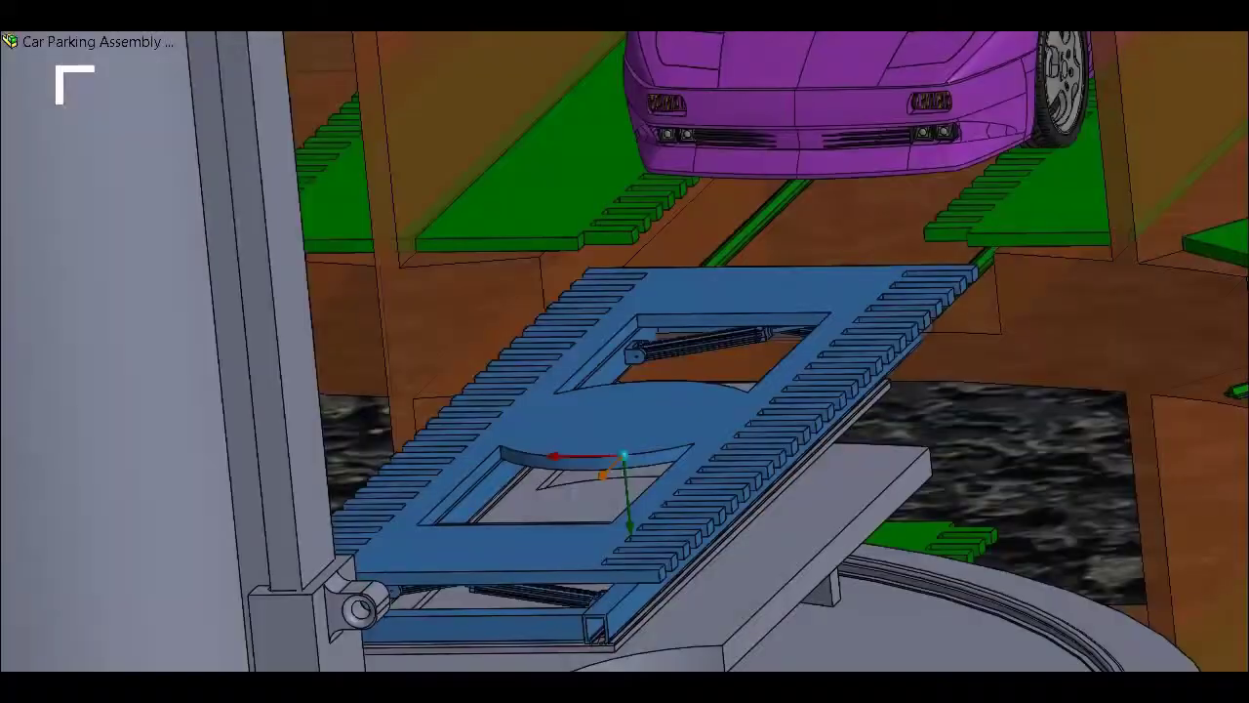
drag(600, 458, 851, 239)
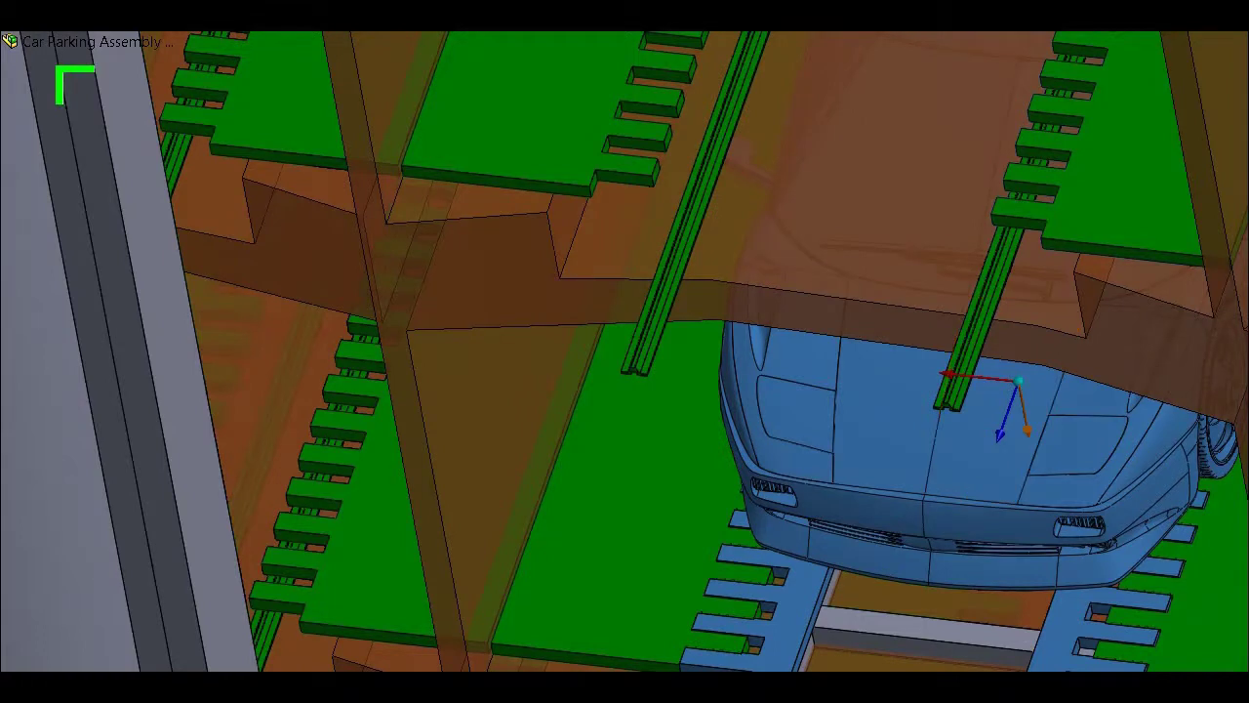
drag(1020, 421, 1015, 394)
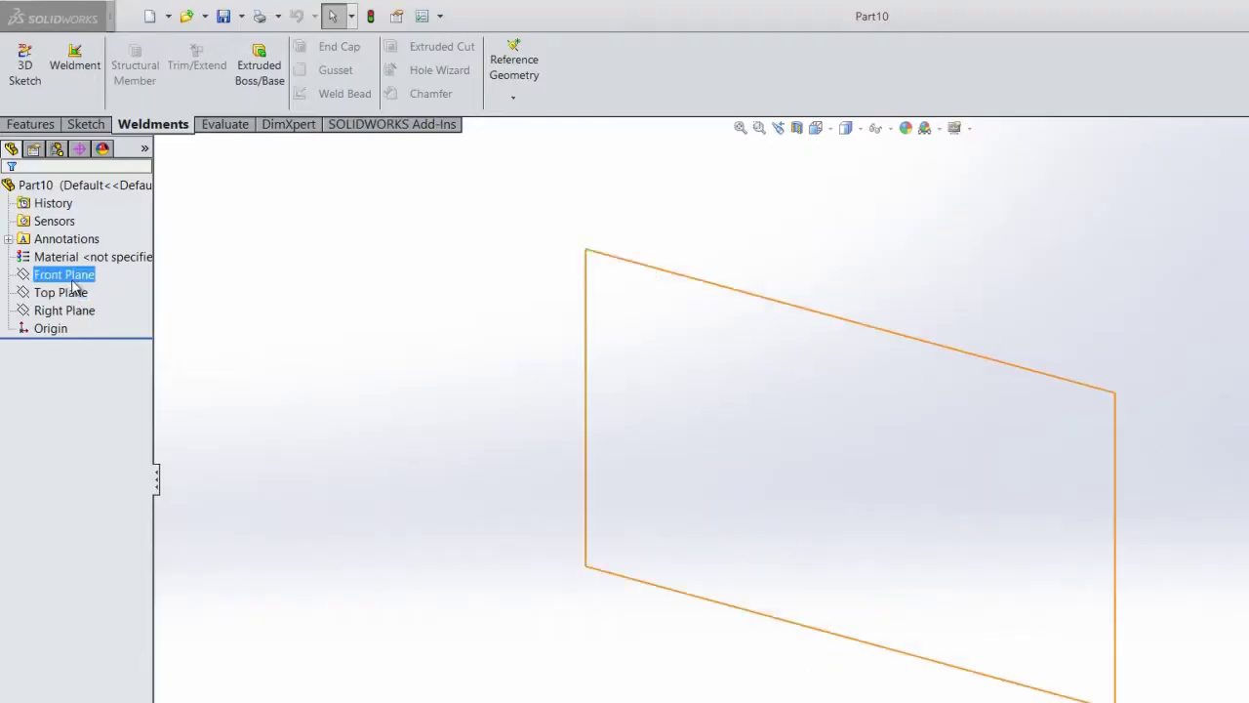
Sketch a centre rectangle with construction diagonals on the Front Plane.
click(72, 277)
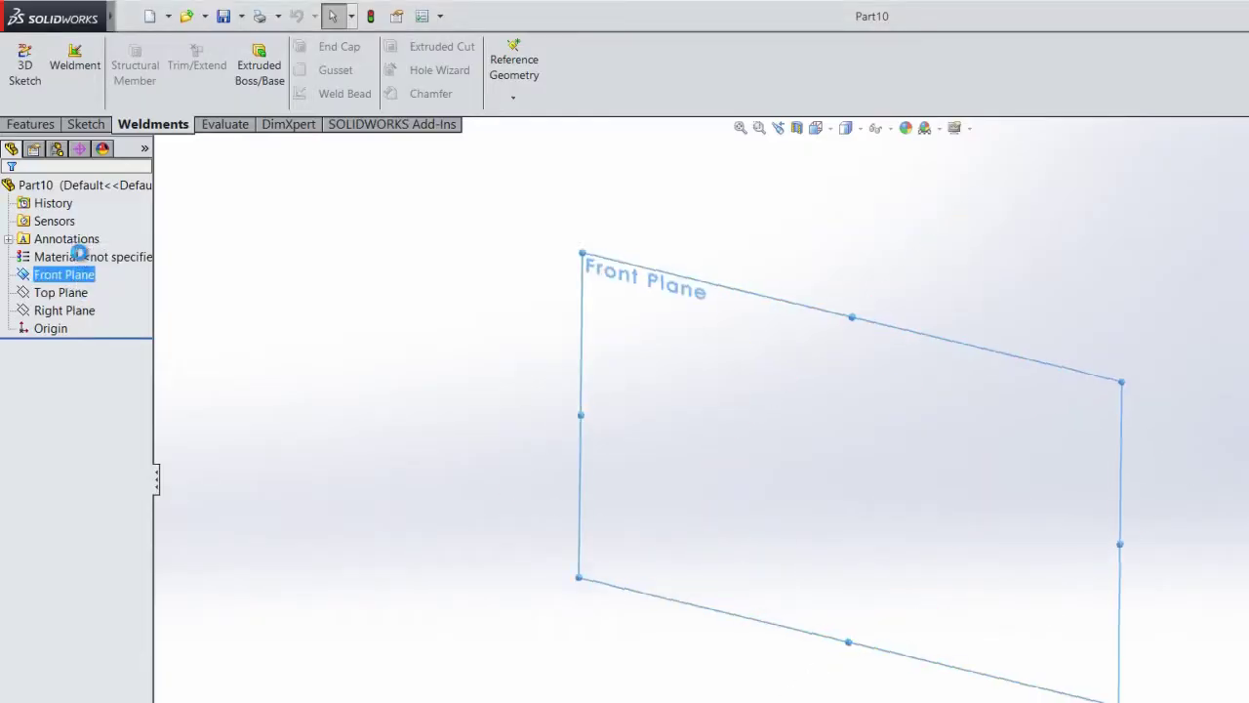
click(140, 192)
click(121, 72)
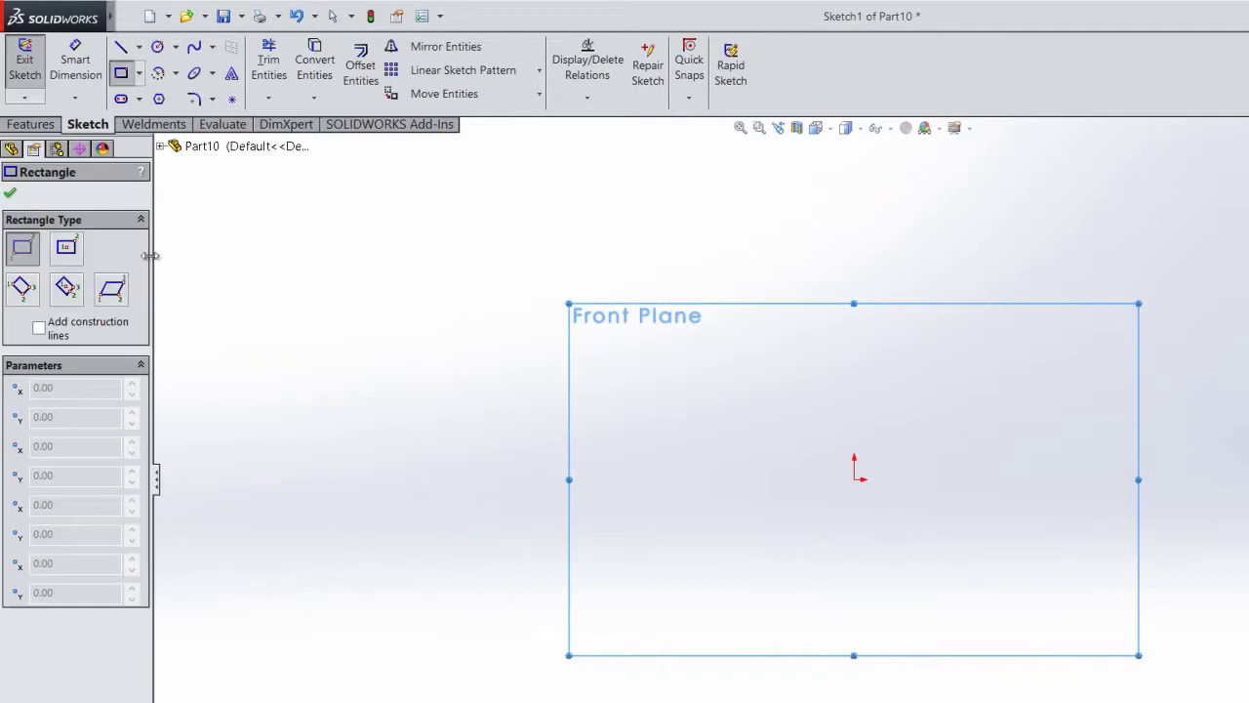
click(66, 248)
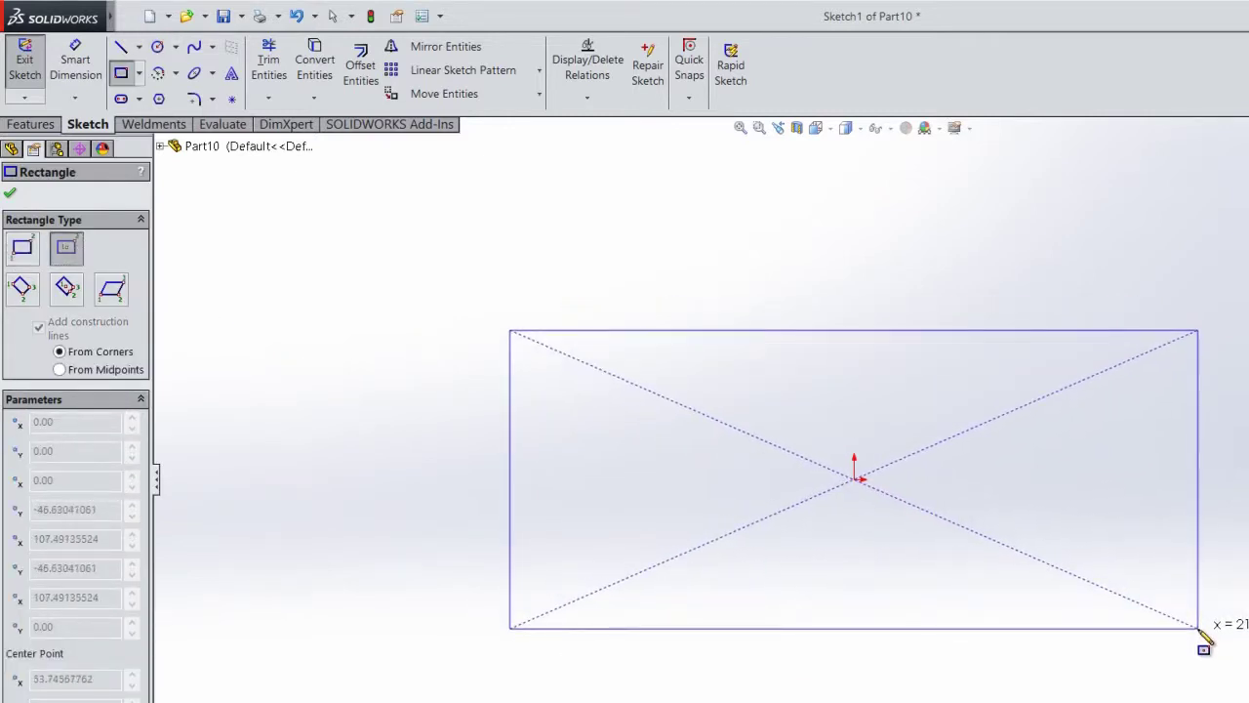
click(1198, 628)
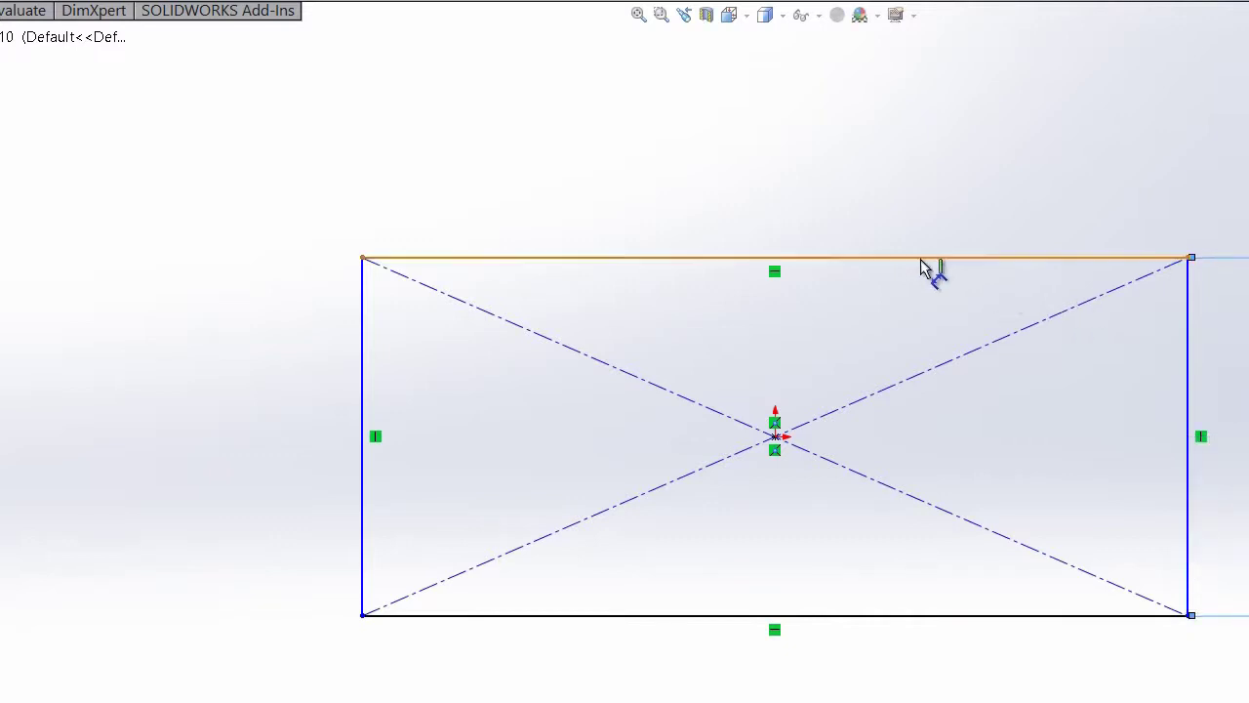
Dimension the rectangle's width to 3200.
click(754, 168)
text(3200)
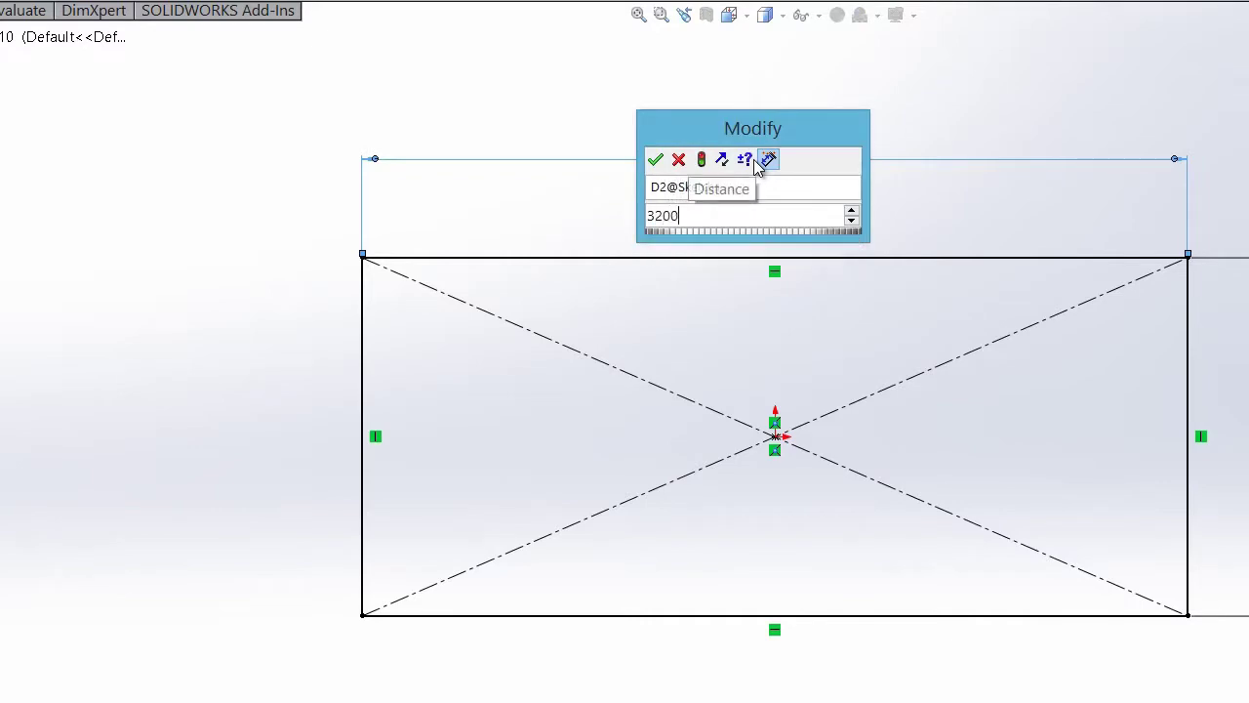
key(Return)
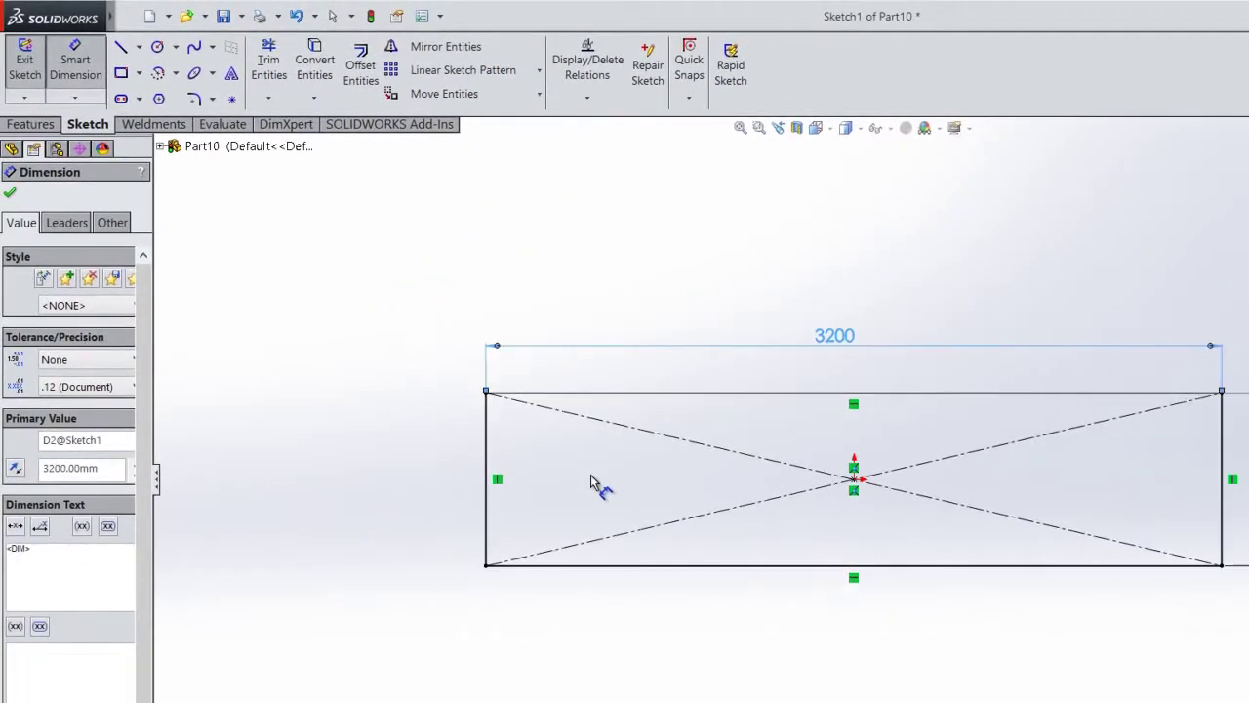
key(Escape)
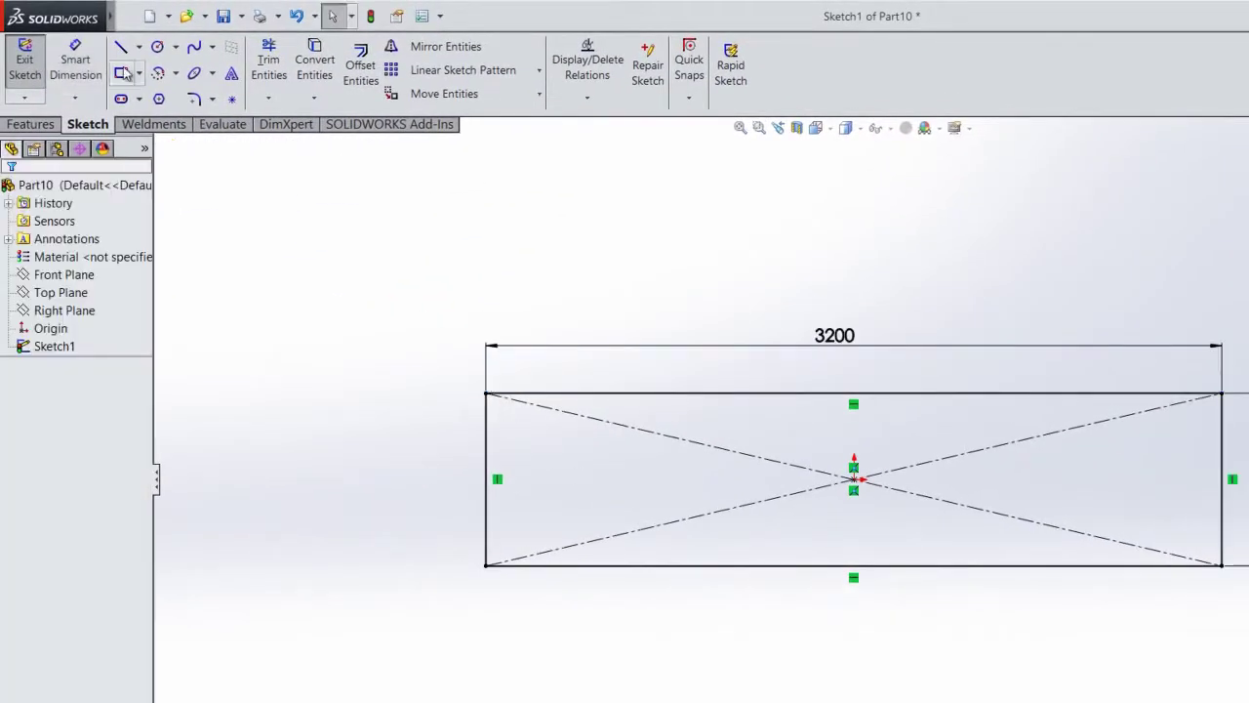
Draw two vertical lines from the rectangle's top edge to its bottom edge.
key(l)
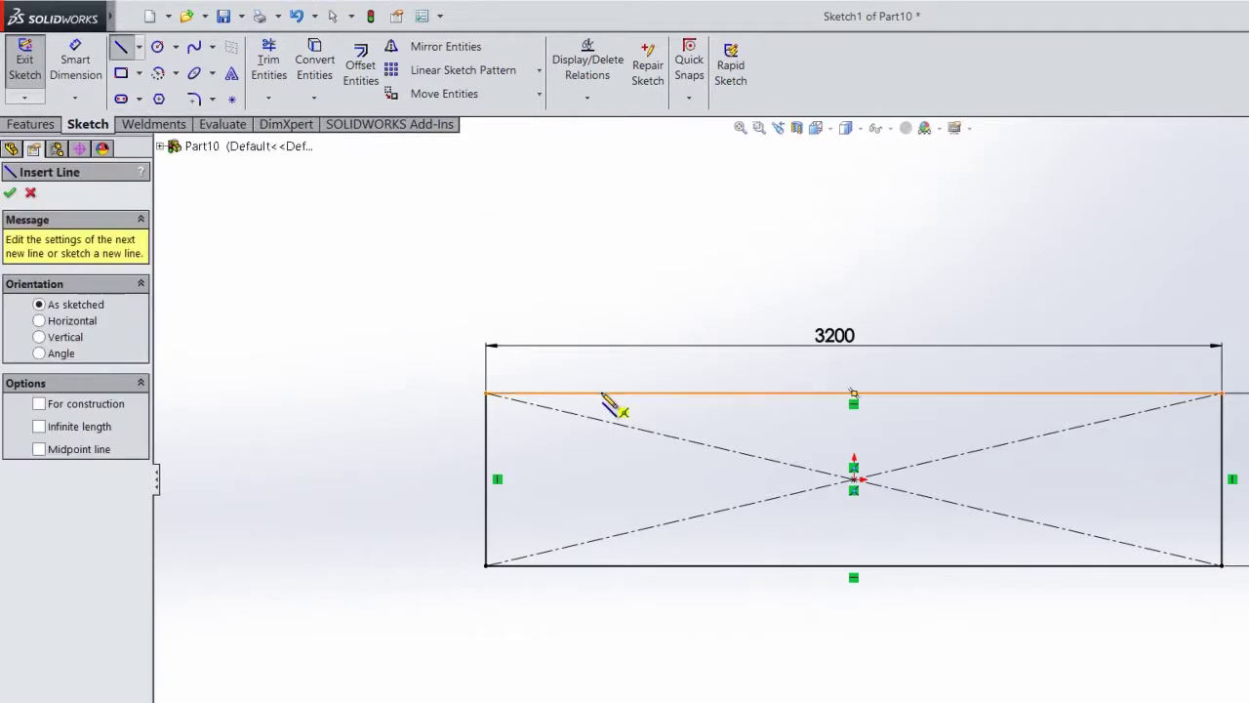
click(602, 393)
click(601, 566)
key(Escape)
key(l)
click(1113, 393)
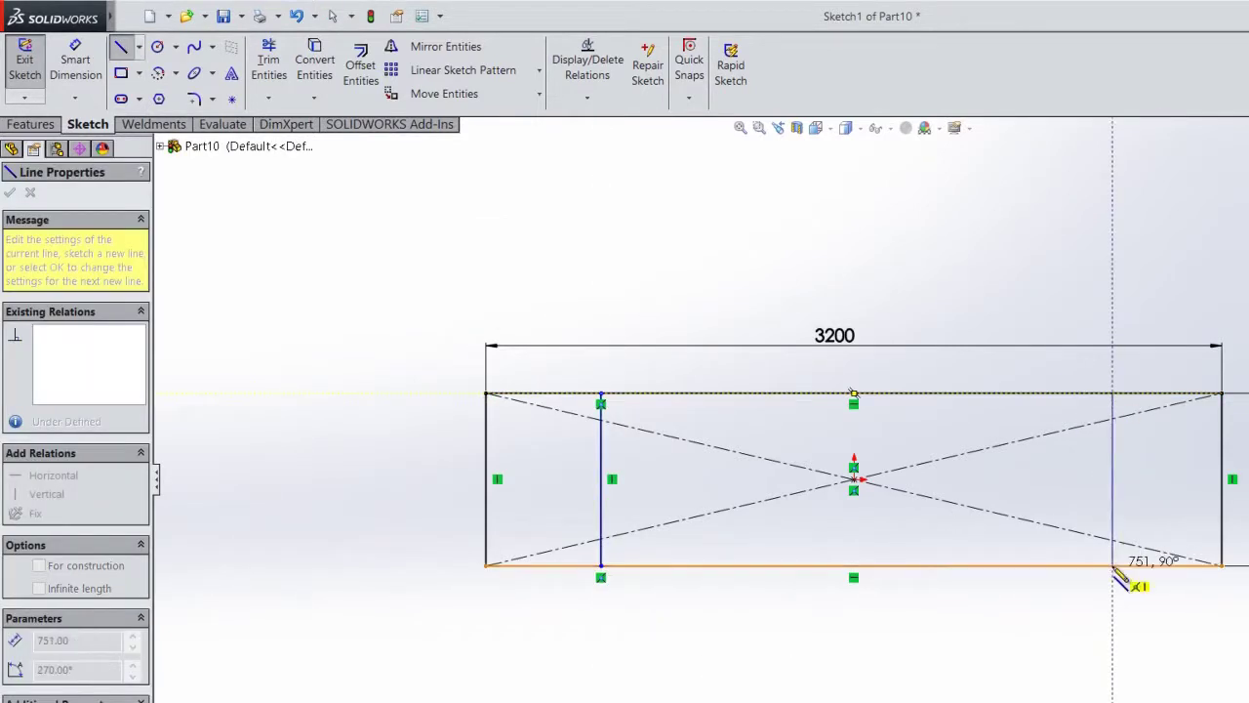
click(1112, 566)
key(Escape)
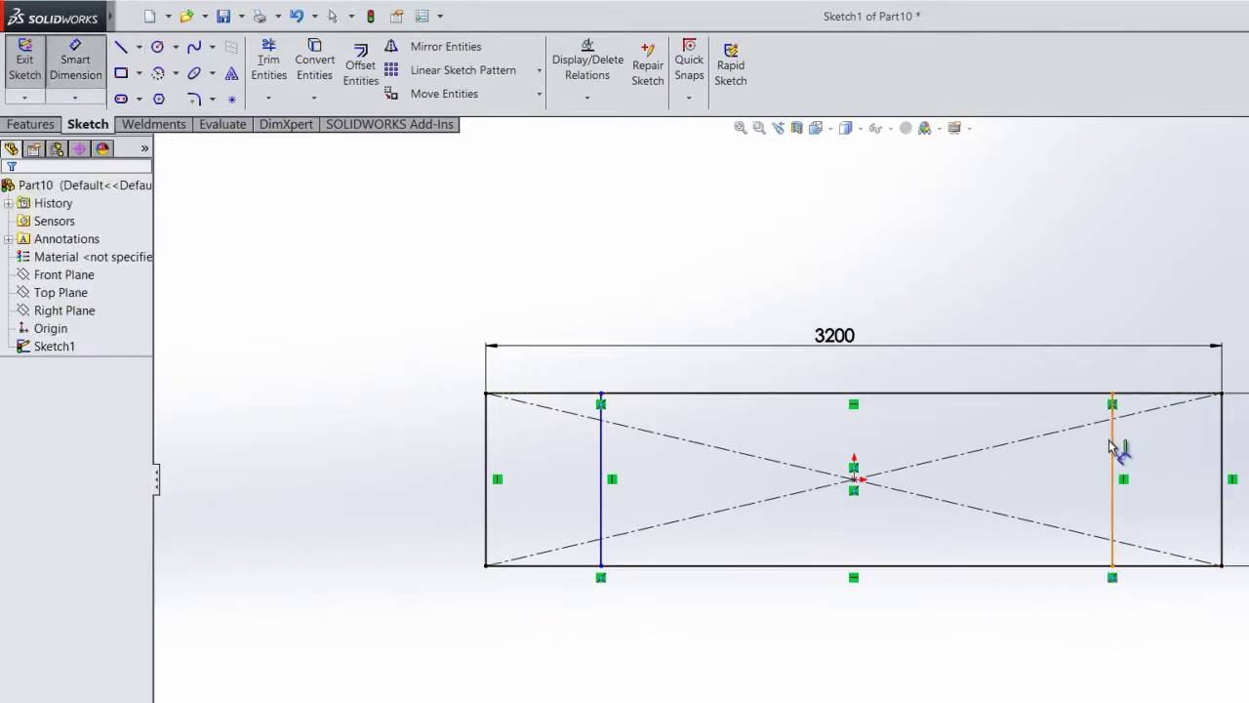
Dimension each inner line 900 from its nearest end and exit Sketch1.
click(1111, 446)
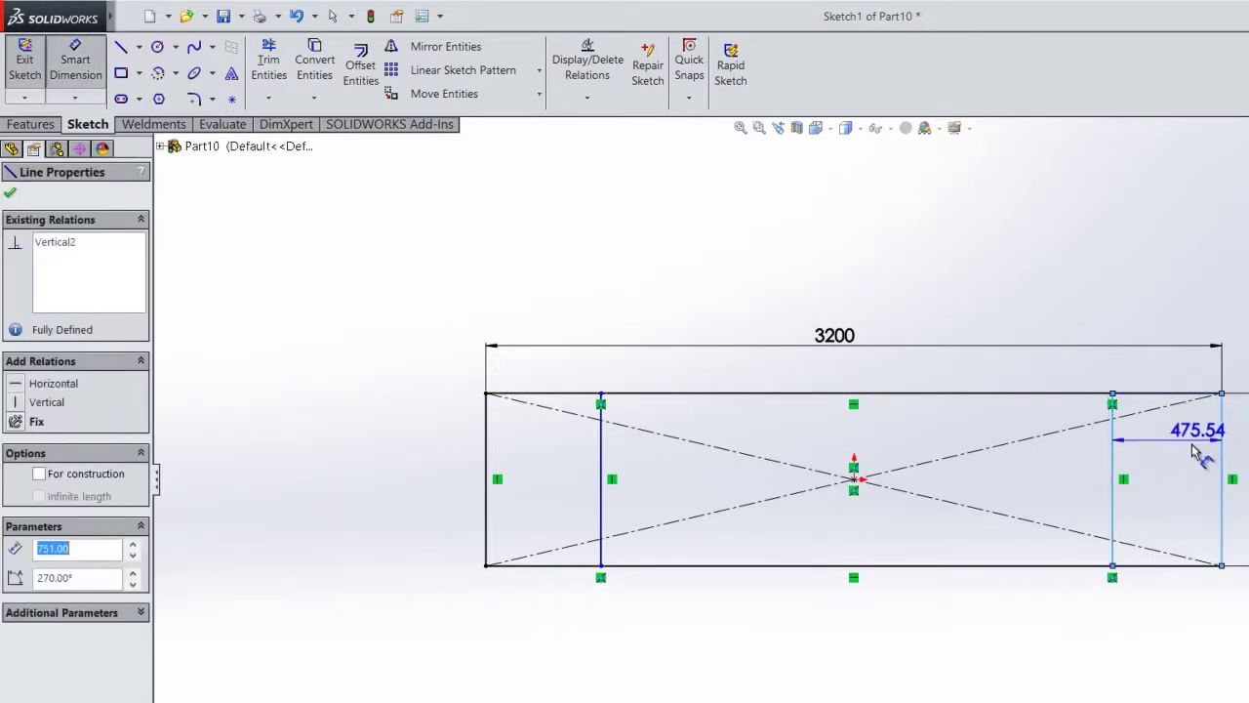
click(1183, 458)
text(900)
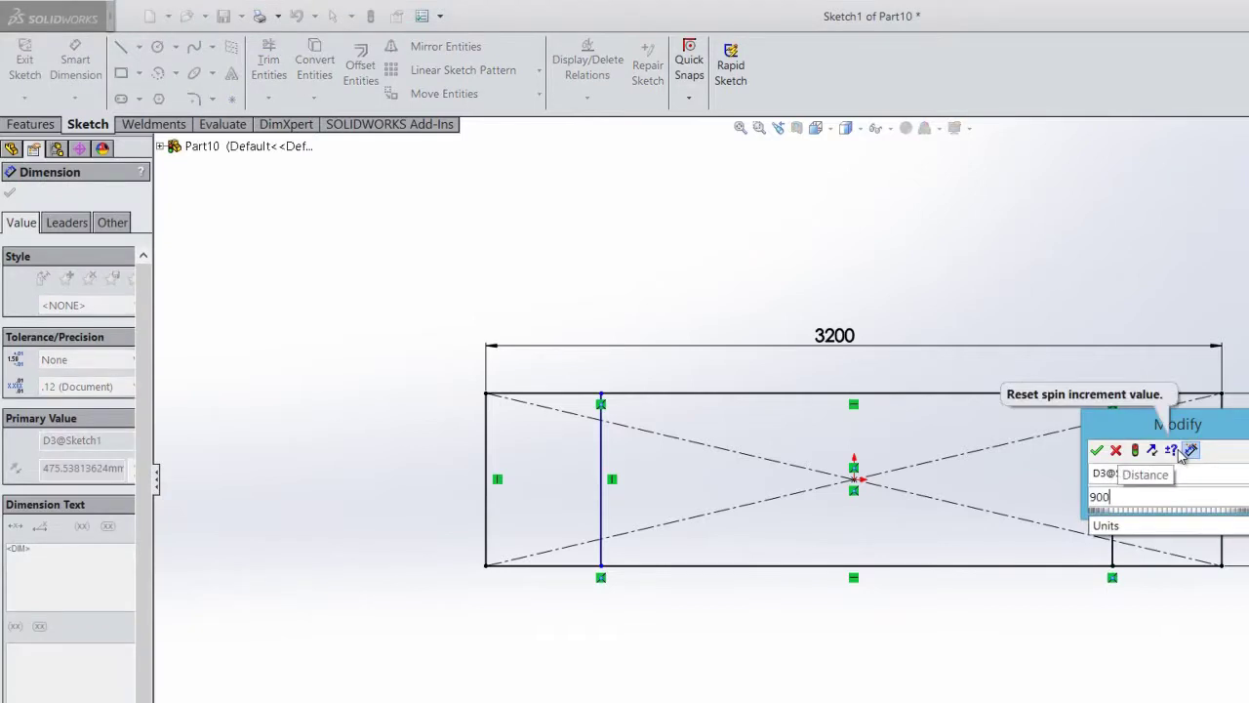
key(Return)
click(602, 451)
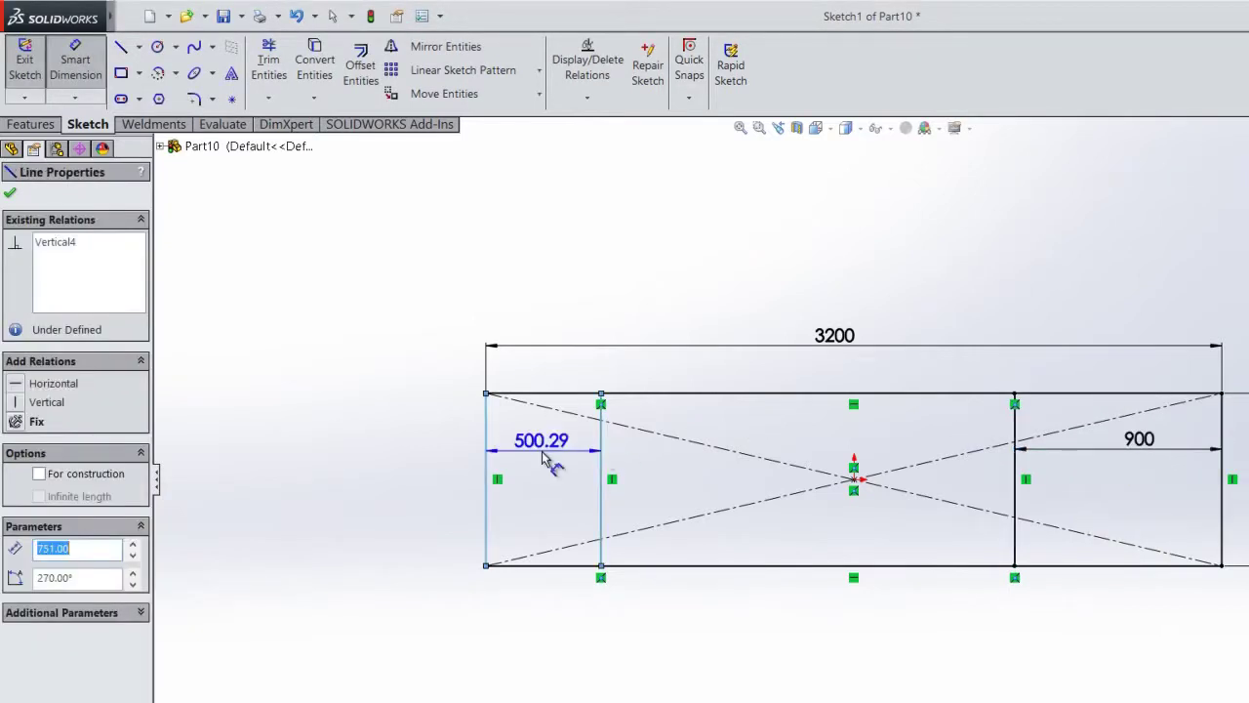
click(552, 456)
text(900)
key(Return)
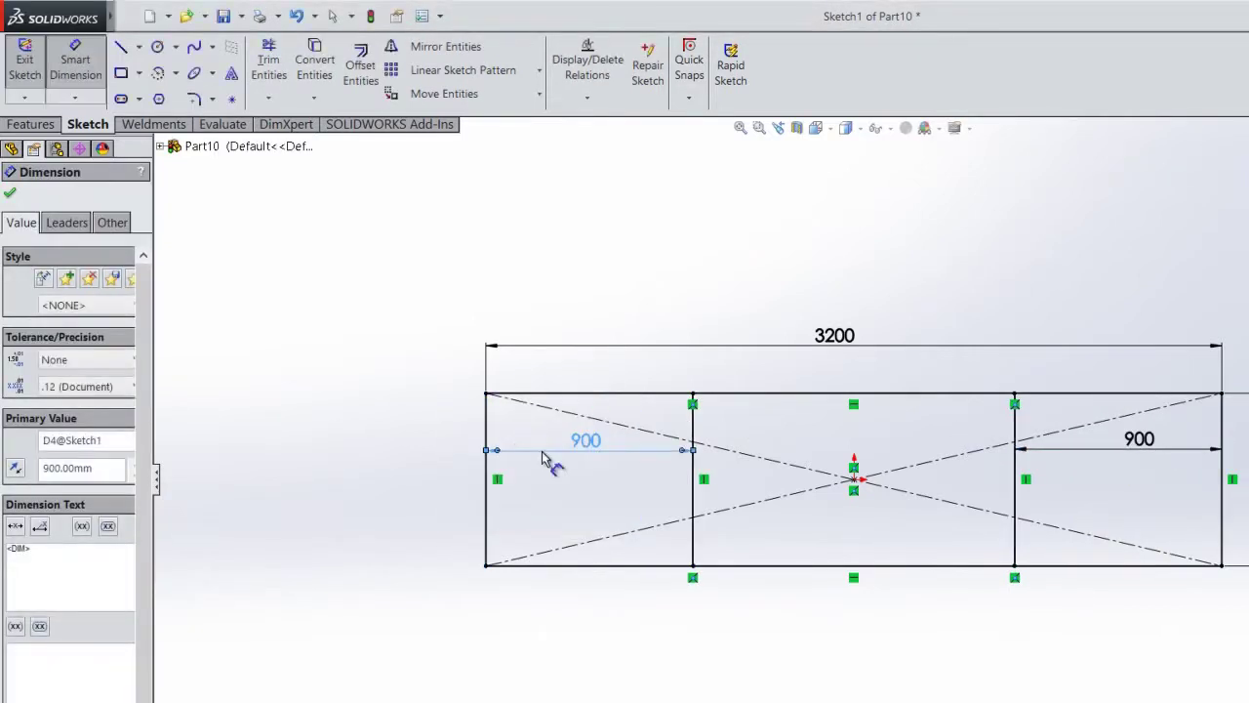
key(Escape)
click(25, 60)
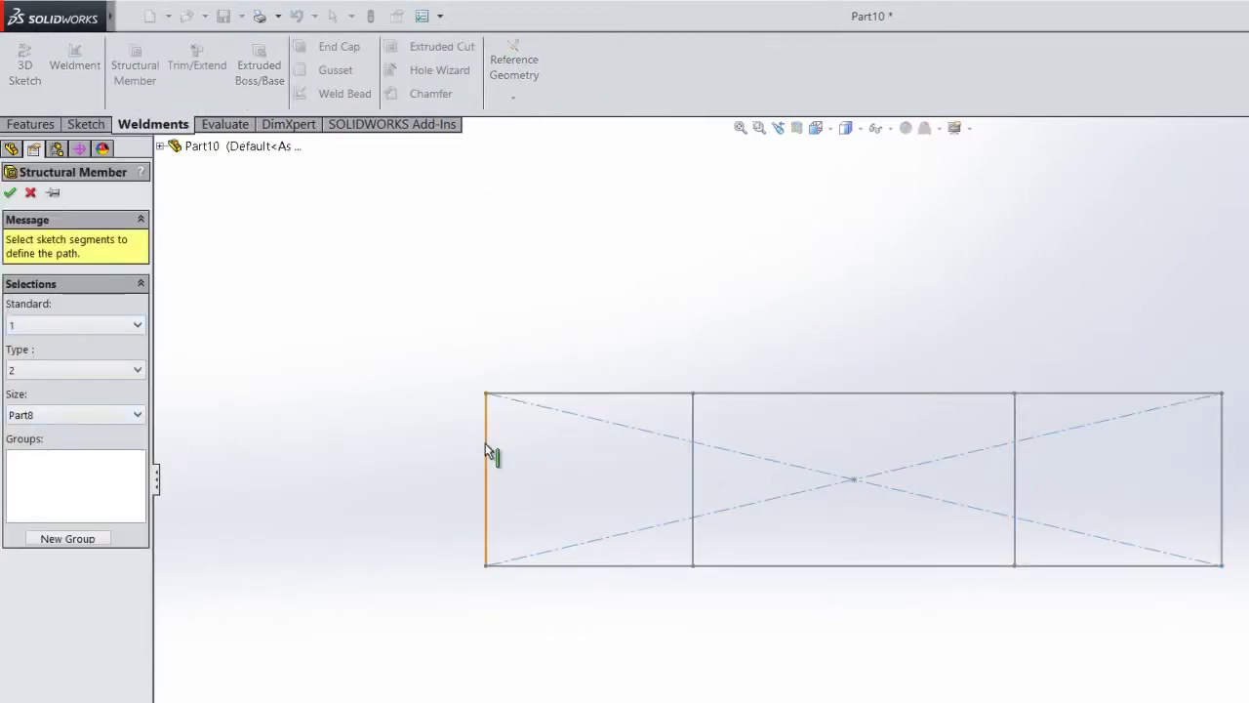
Add the top and bottom long lines as the first structural member group.
click(527, 394)
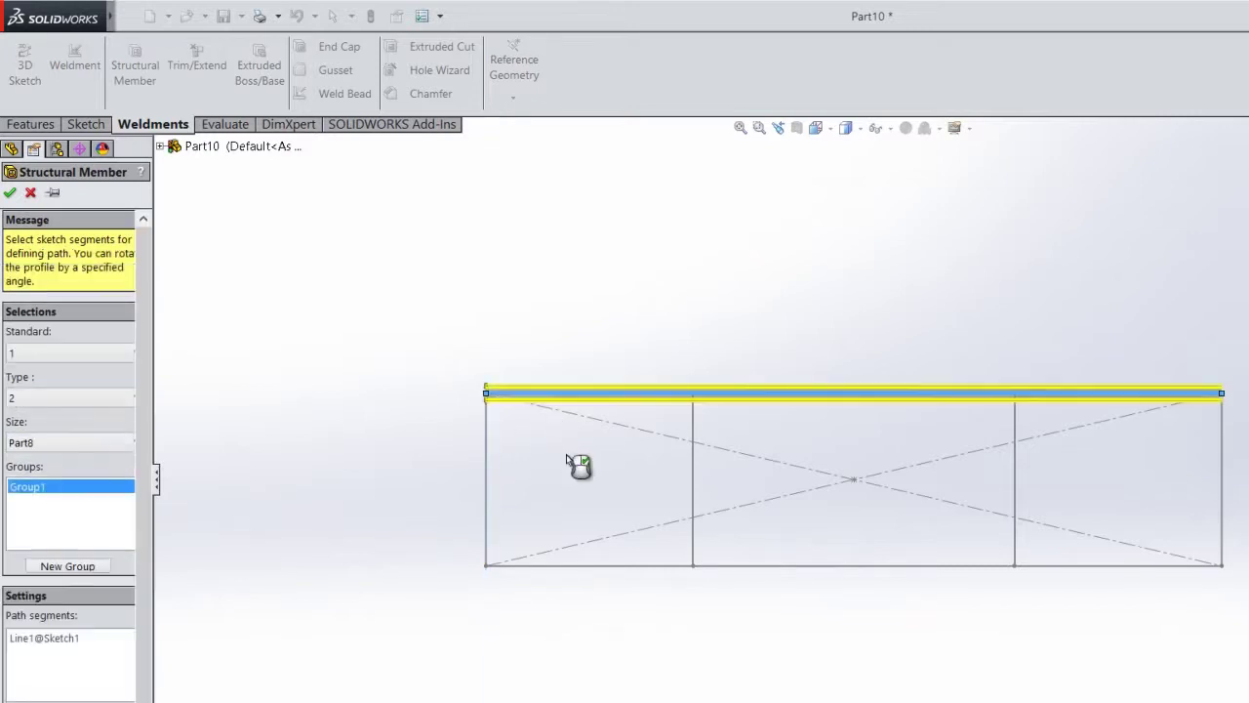
click(581, 564)
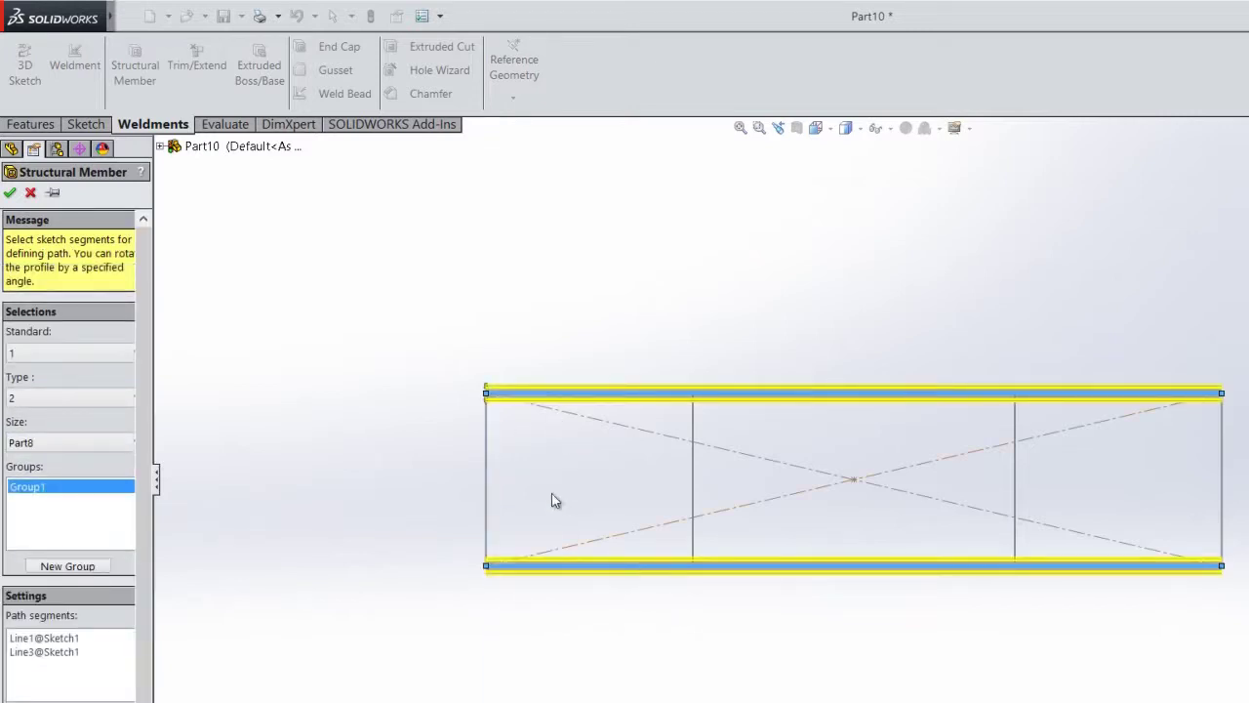
middle_drag(555, 499, 624, 458)
scroll(875, 445, down, 5)
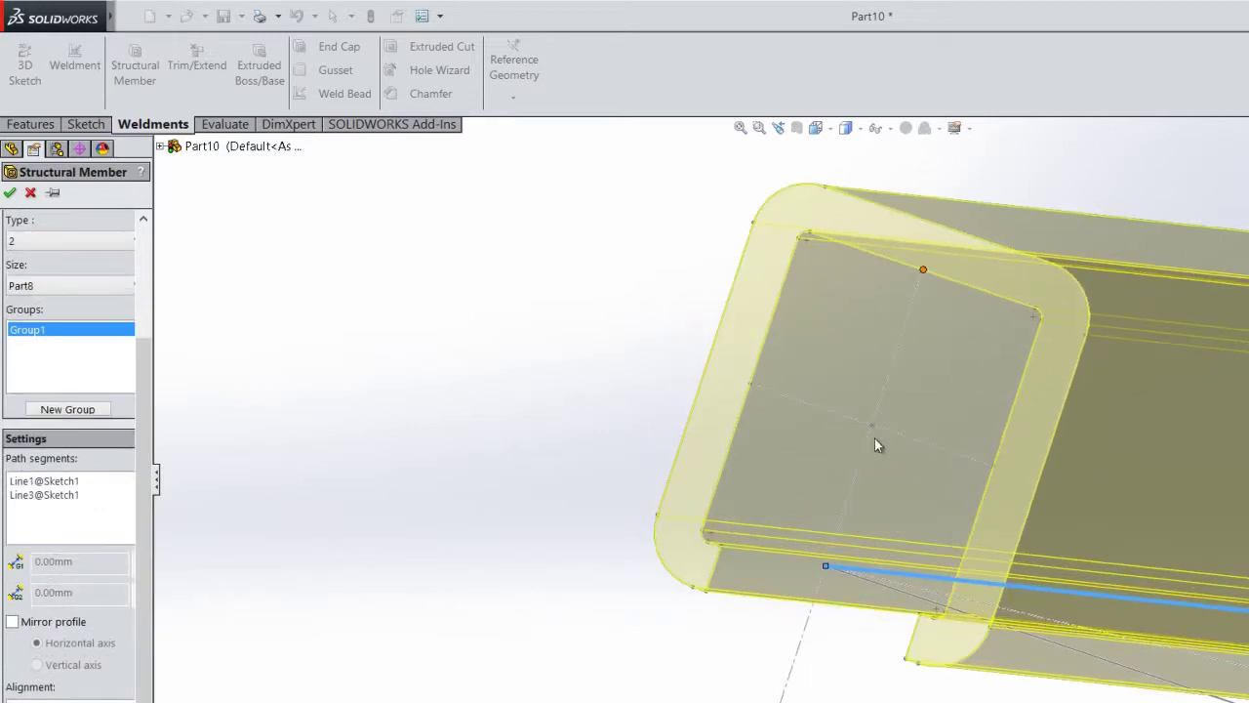
scroll(872, 427, up, 2)
scroll(949, 524, up, 5)
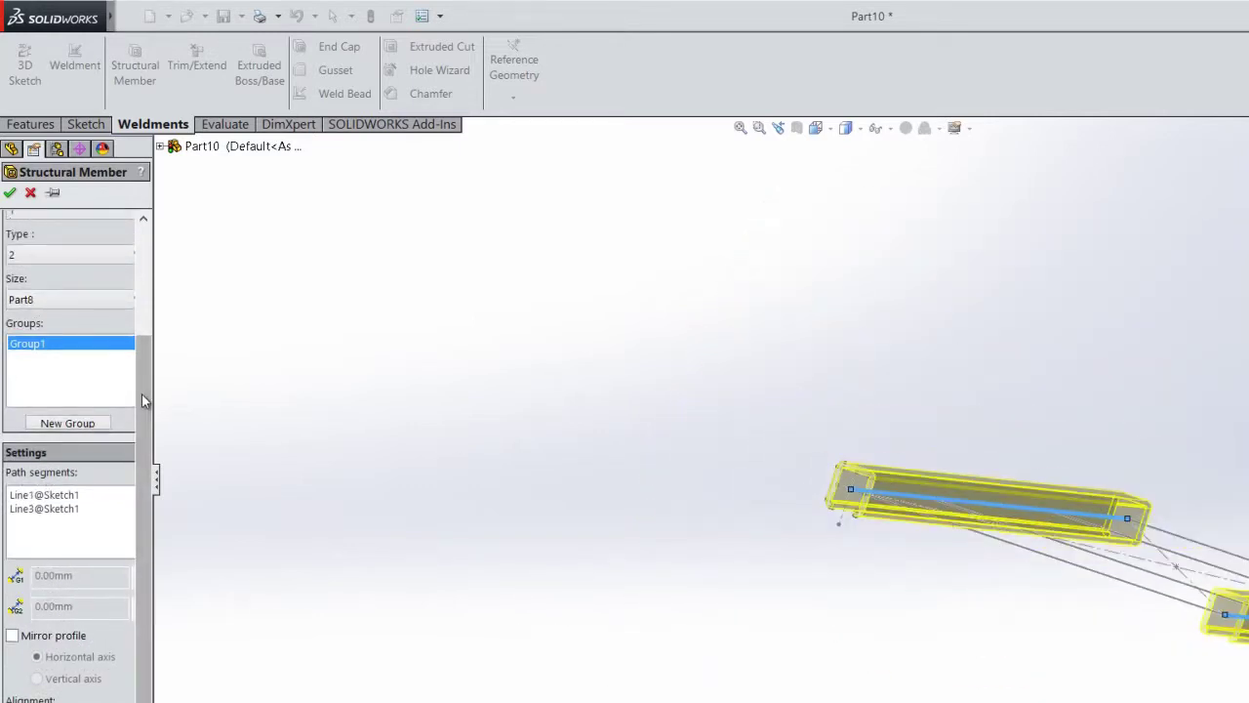
drag(141, 400, 141, 365)
Put the cross lines in a second group, move the profile to its corner point, and accept.
click(74, 472)
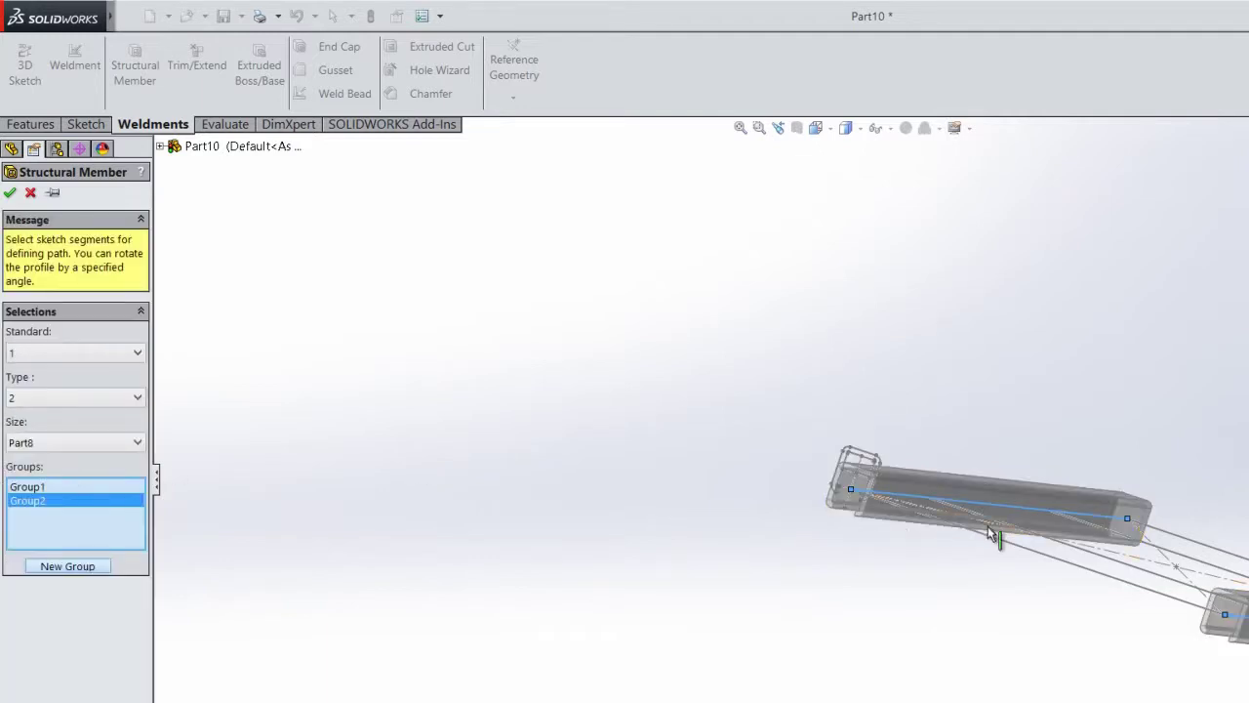
scroll(991, 532, down, 5)
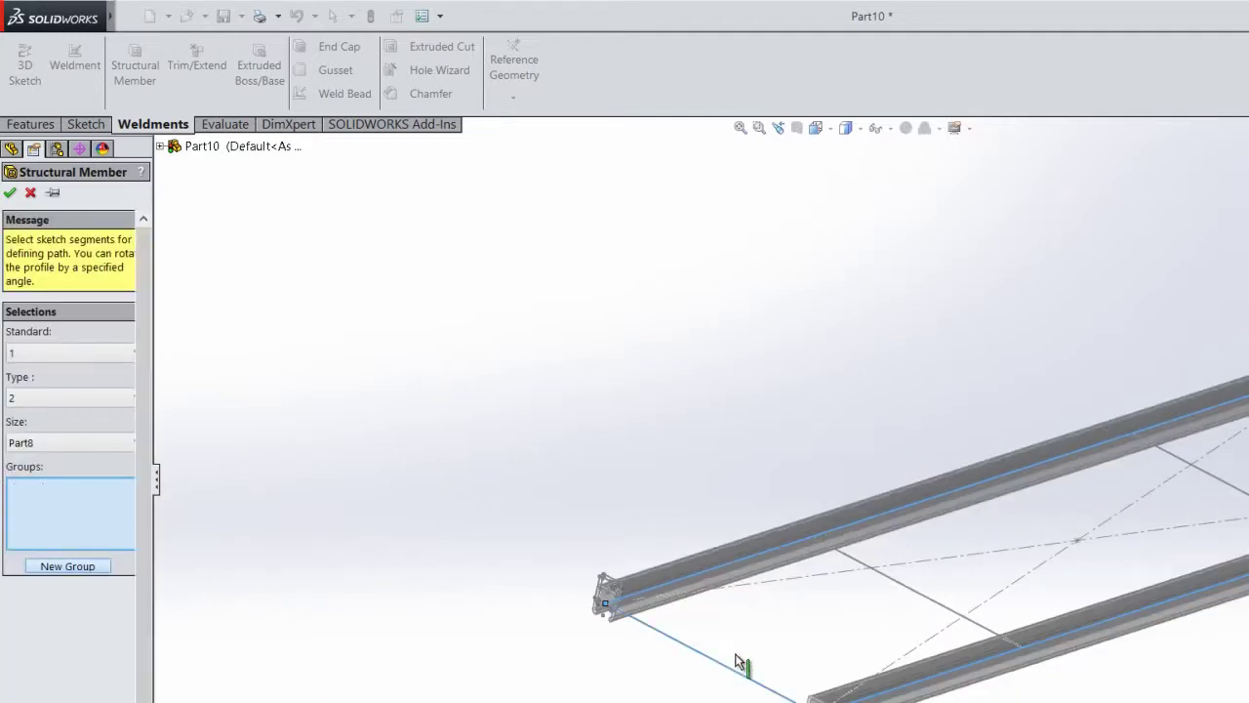
click(737, 658)
scroll(1220, 505, up, 5)
scroll(1032, 452, down, 4)
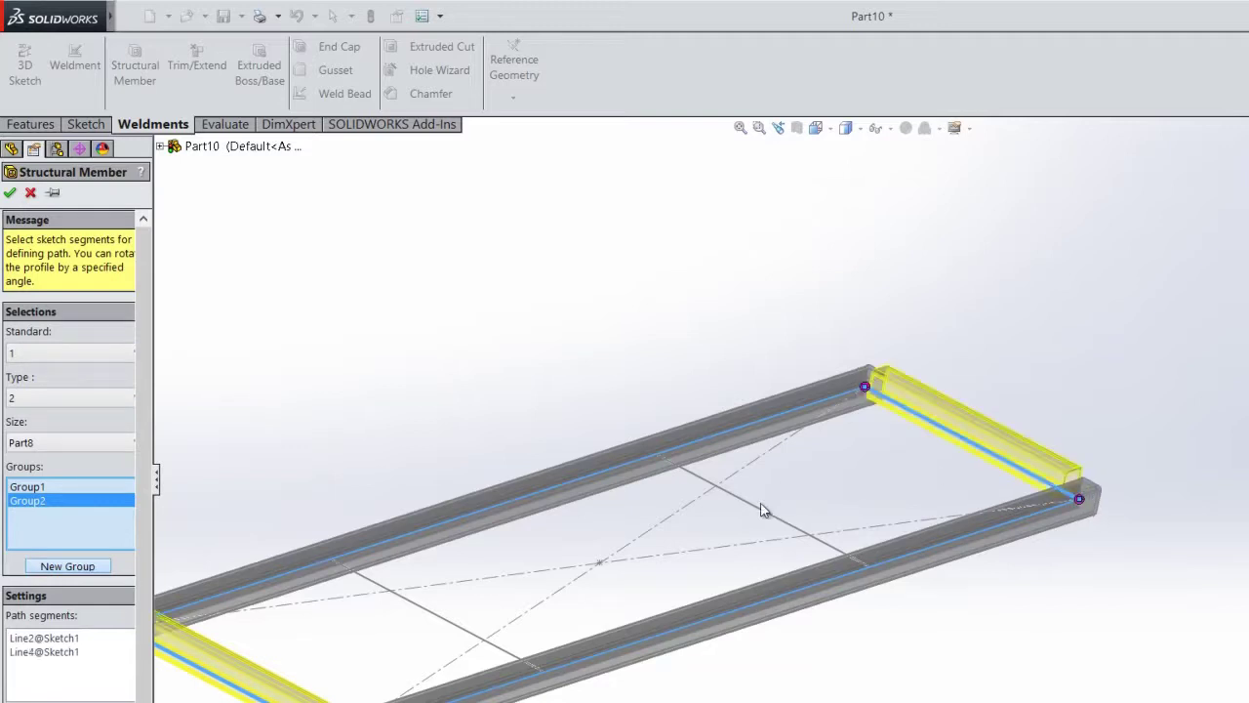
click(444, 627)
scroll(446, 632, up, 4)
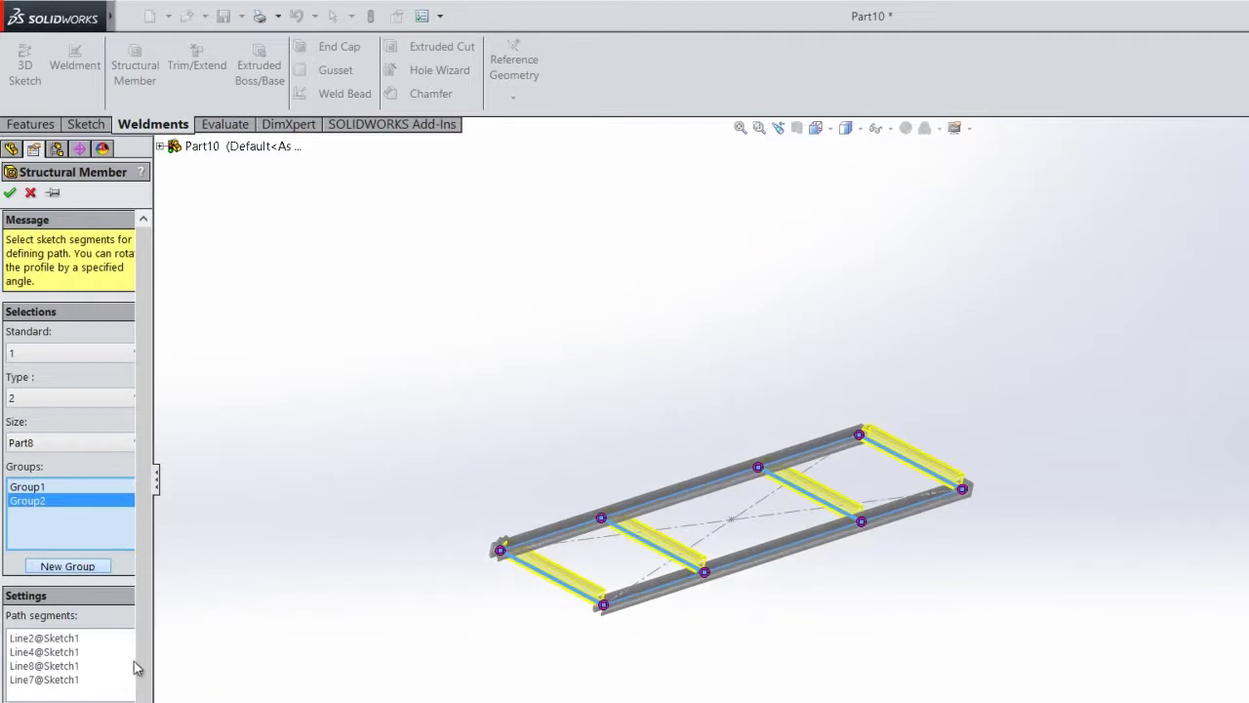
scroll(137, 667, down, 3)
scroll(488, 551, down, 5)
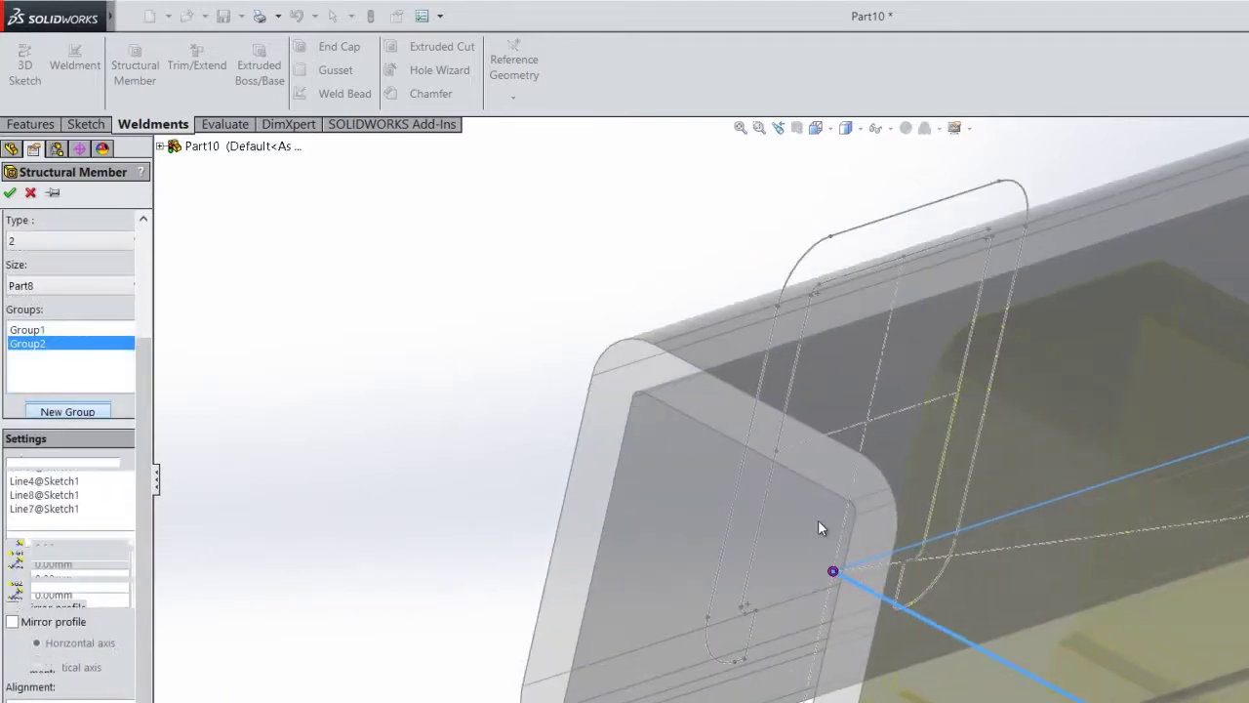
click(868, 422)
scroll(954, 469, up, 5)
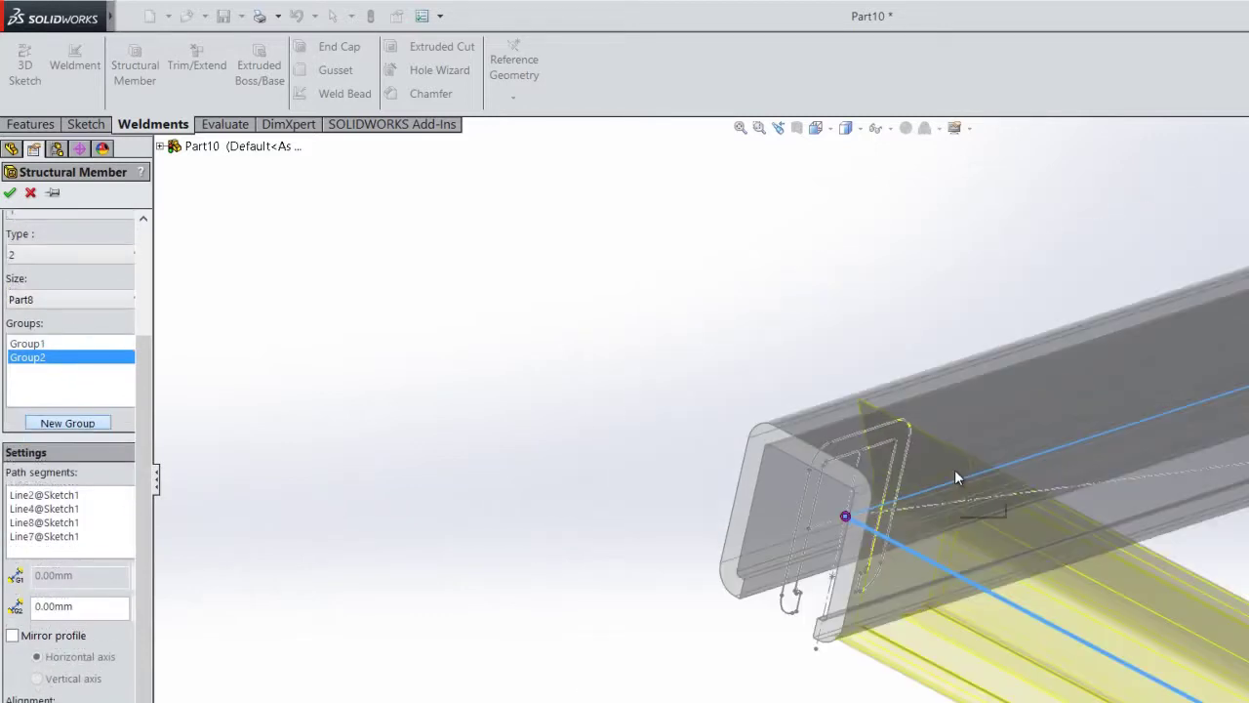
scroll(985, 457, up, 8)
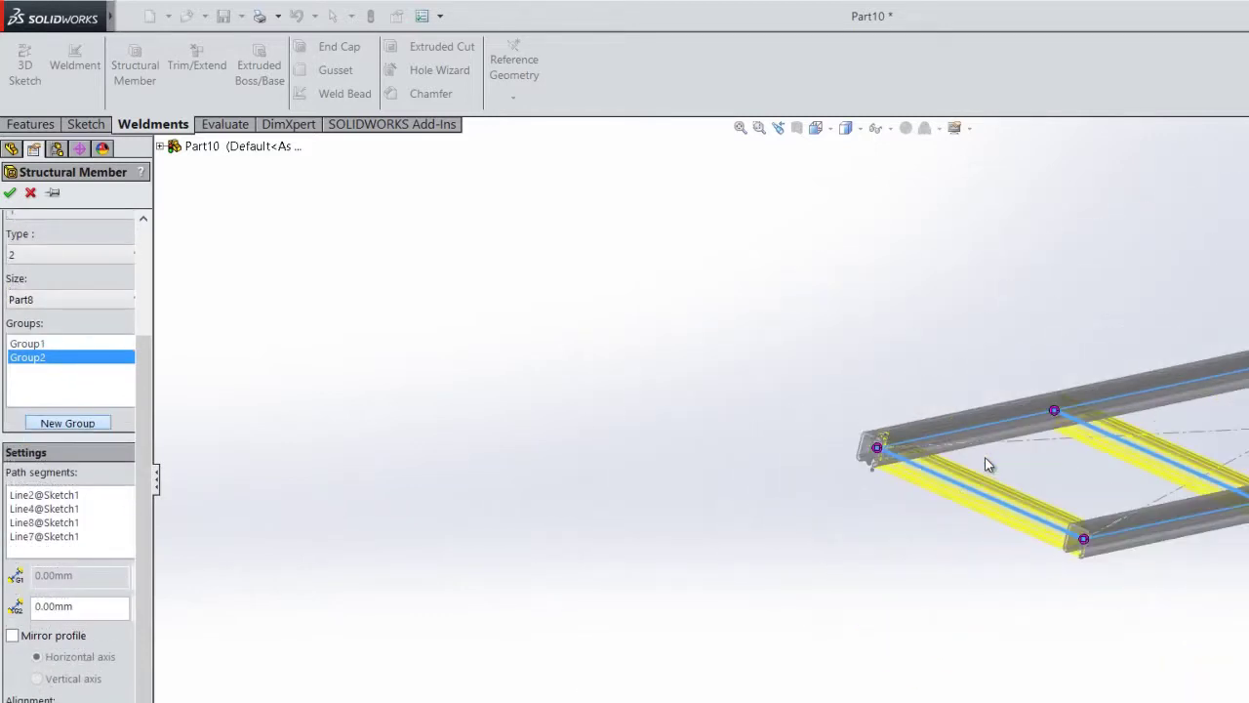
click(11, 193)
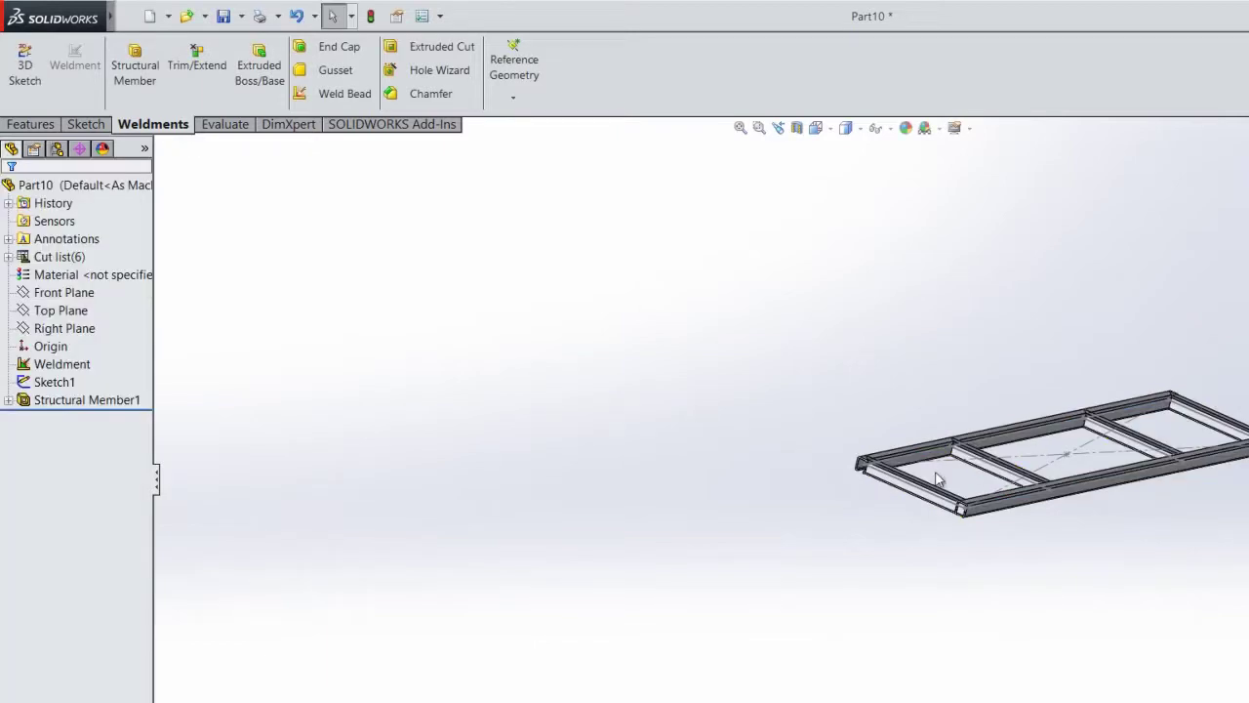
Select the cross members as the bodies to trim.
middle_drag(939, 479, 413, 218)
click(196, 61)
middle_drag(535, 259, 621, 329)
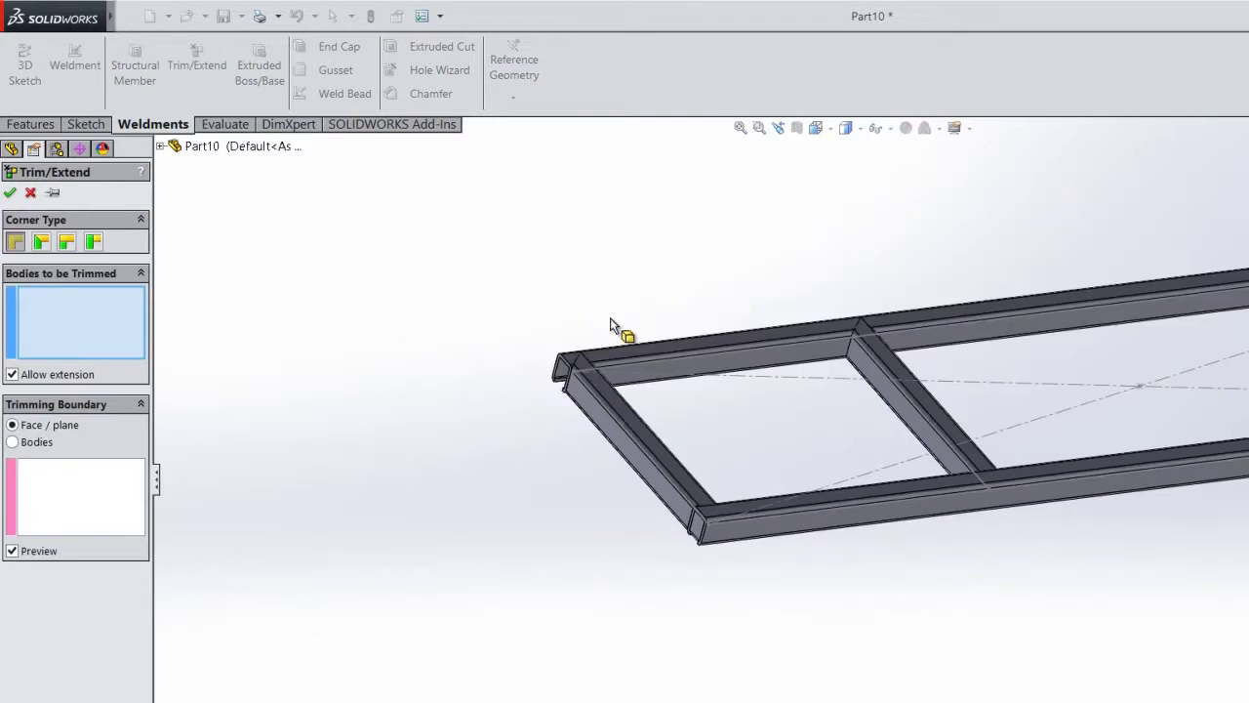
click(612, 421)
click(940, 420)
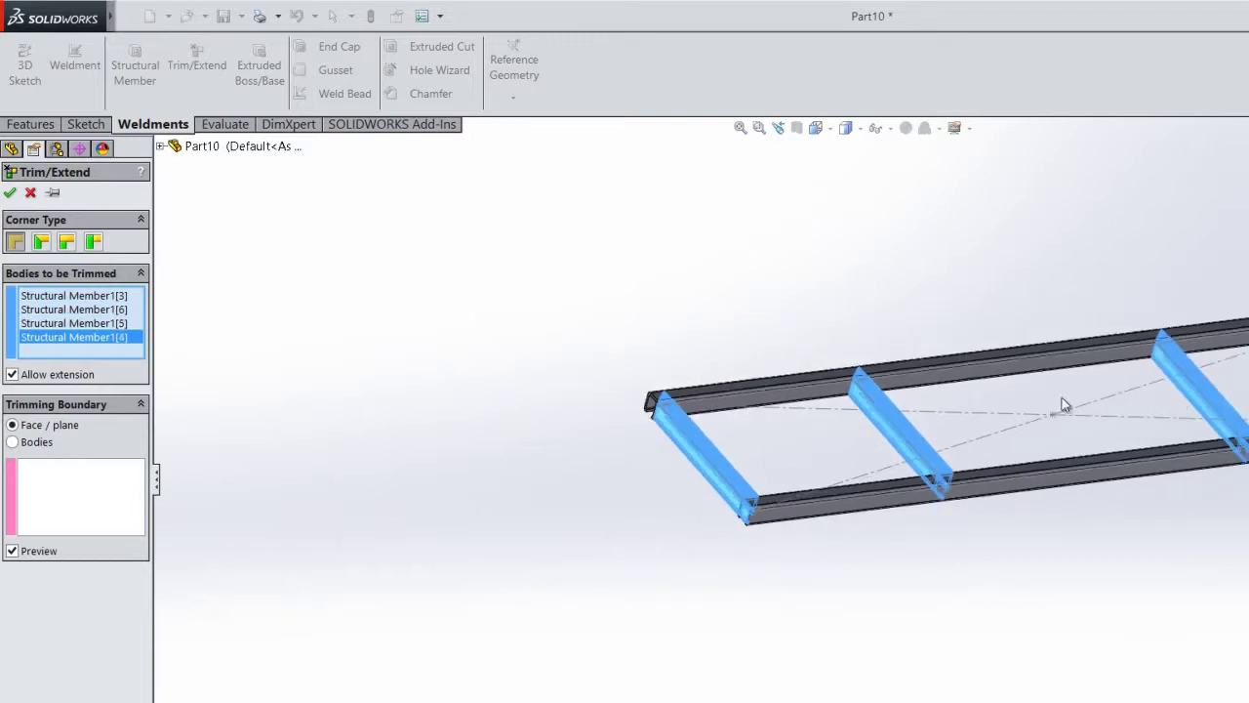
scroll(474, 446, down, 3)
click(73, 485)
scroll(829, 376, down, 2)
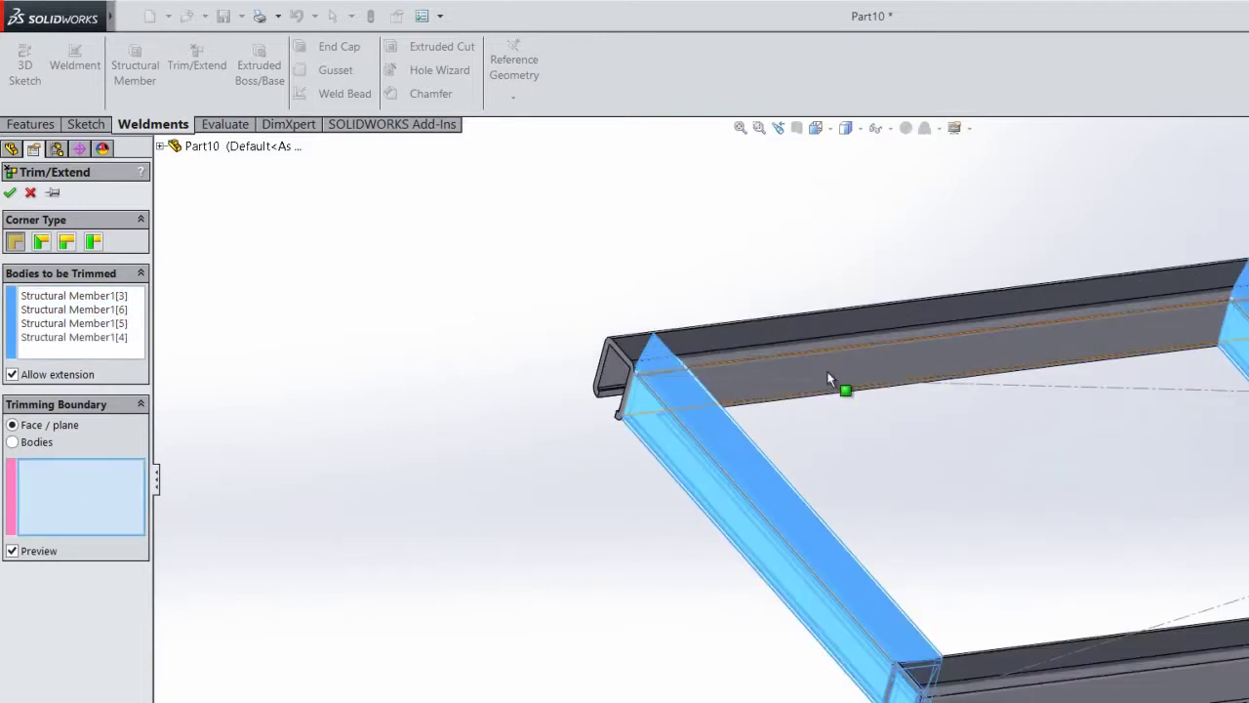
Use both side beams' inner faces as trim boundaries and apply the trim.
click(856, 382)
scroll(996, 424, up, 1)
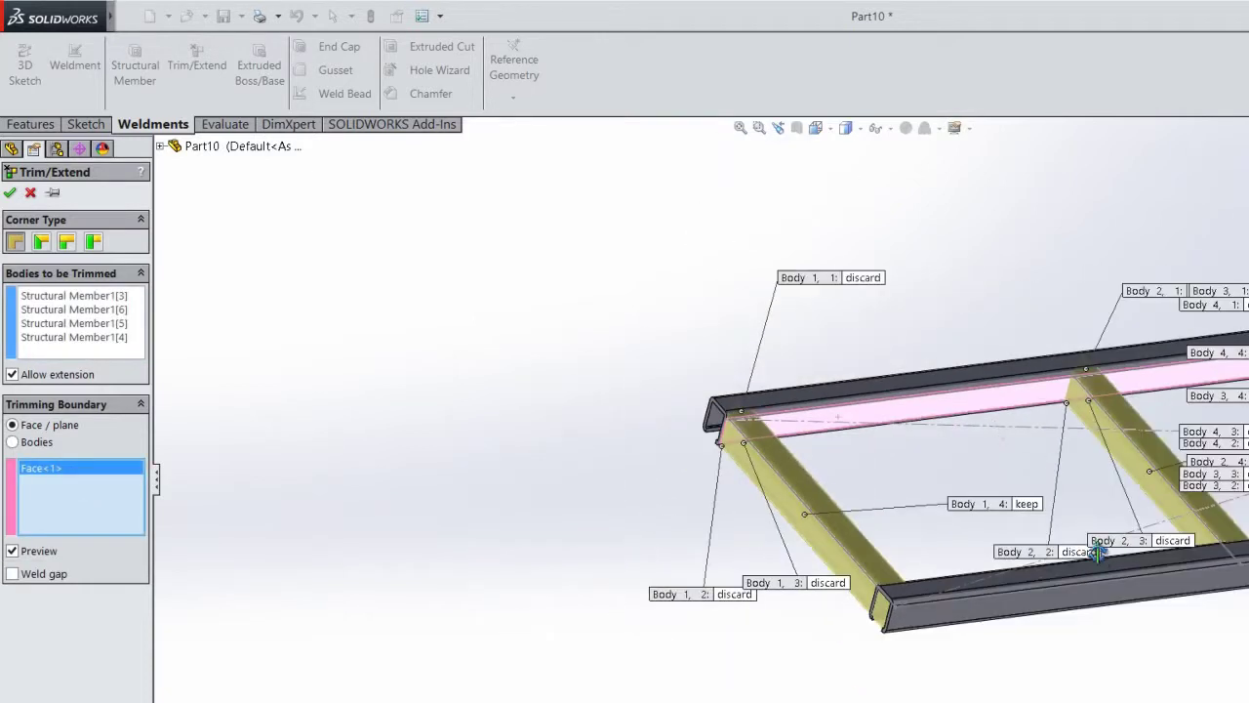
middle_drag(1096, 550, 1061, 595)
scroll(1018, 495, down, 2)
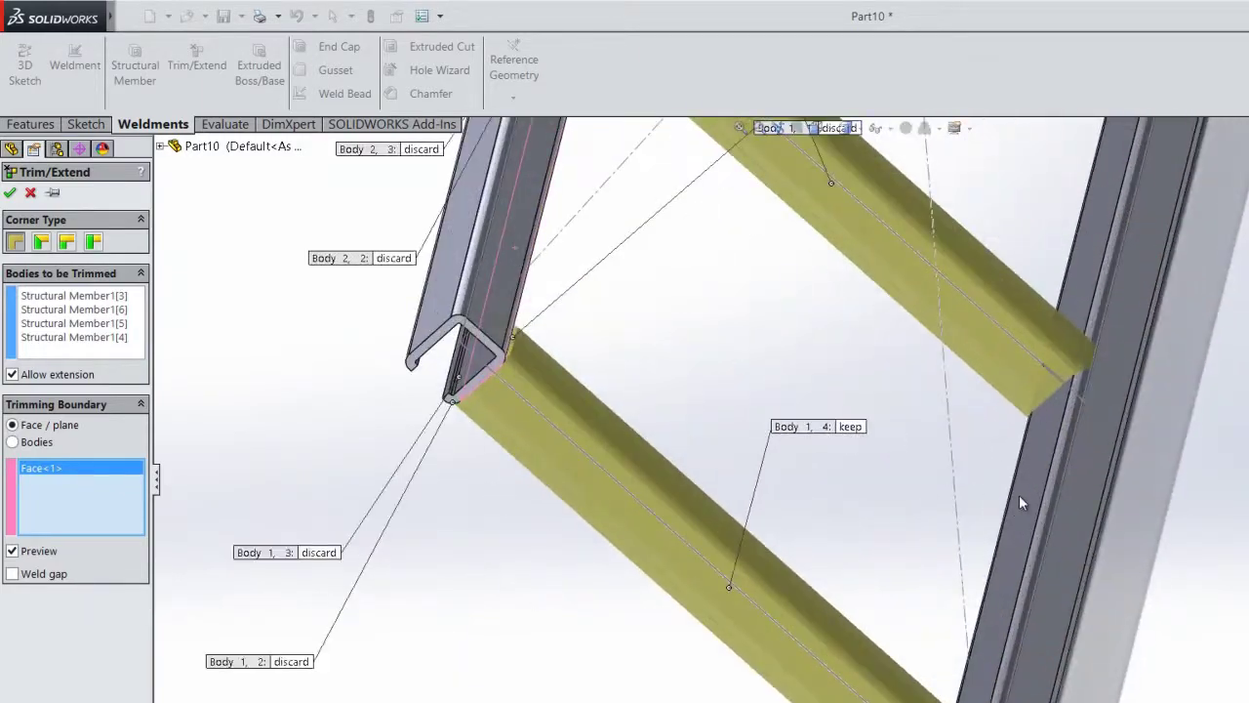
click(1022, 495)
scroll(1048, 502, up, 1)
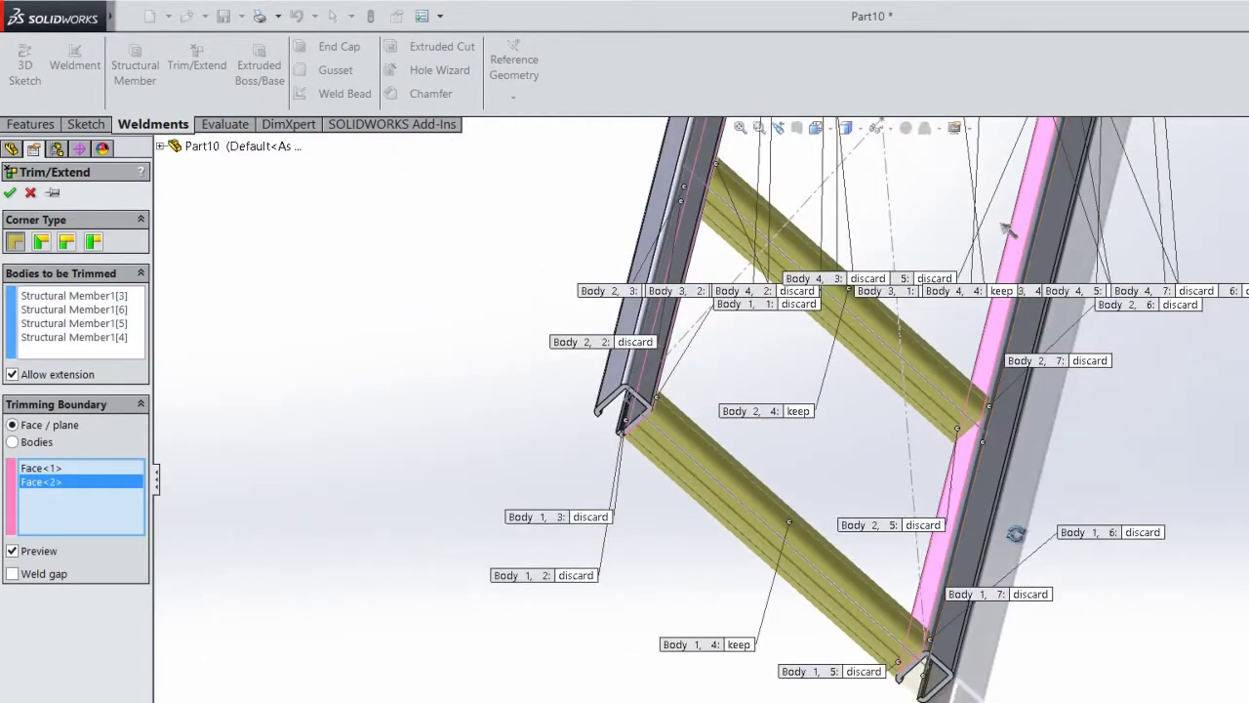
middle_drag(1018, 532, 1049, 417)
click(11, 192)
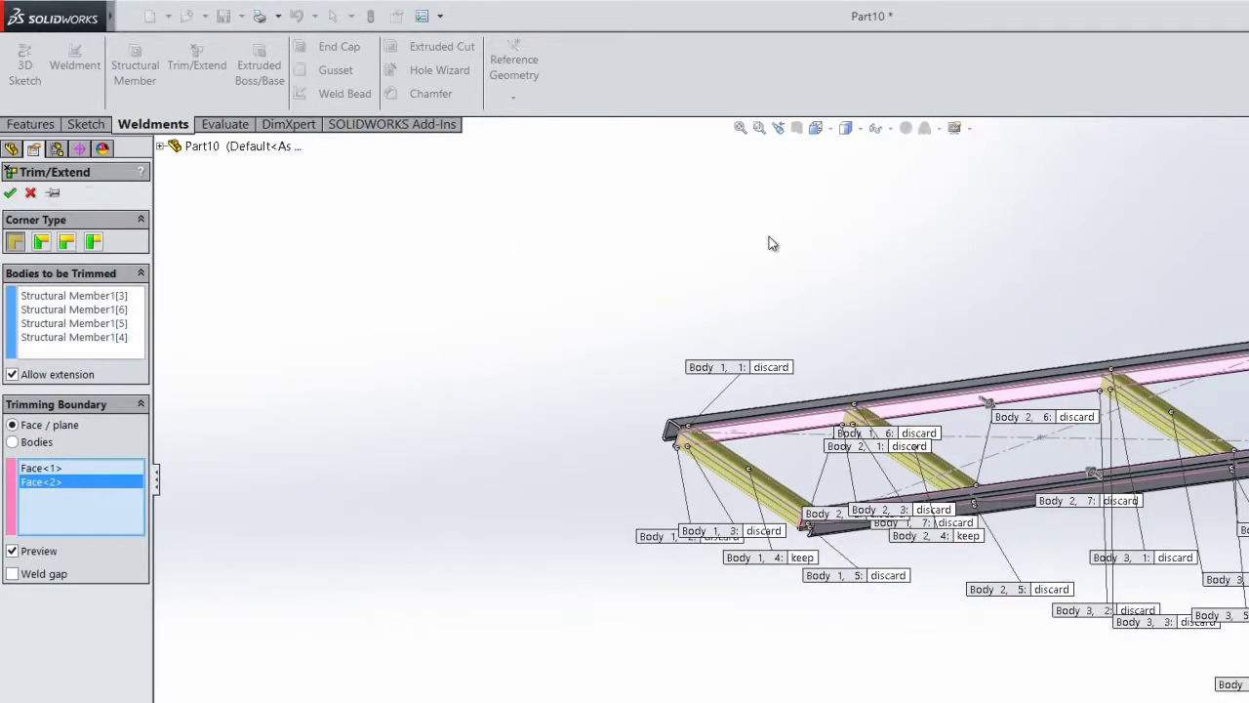
middle_drag(769, 455, 727, 337)
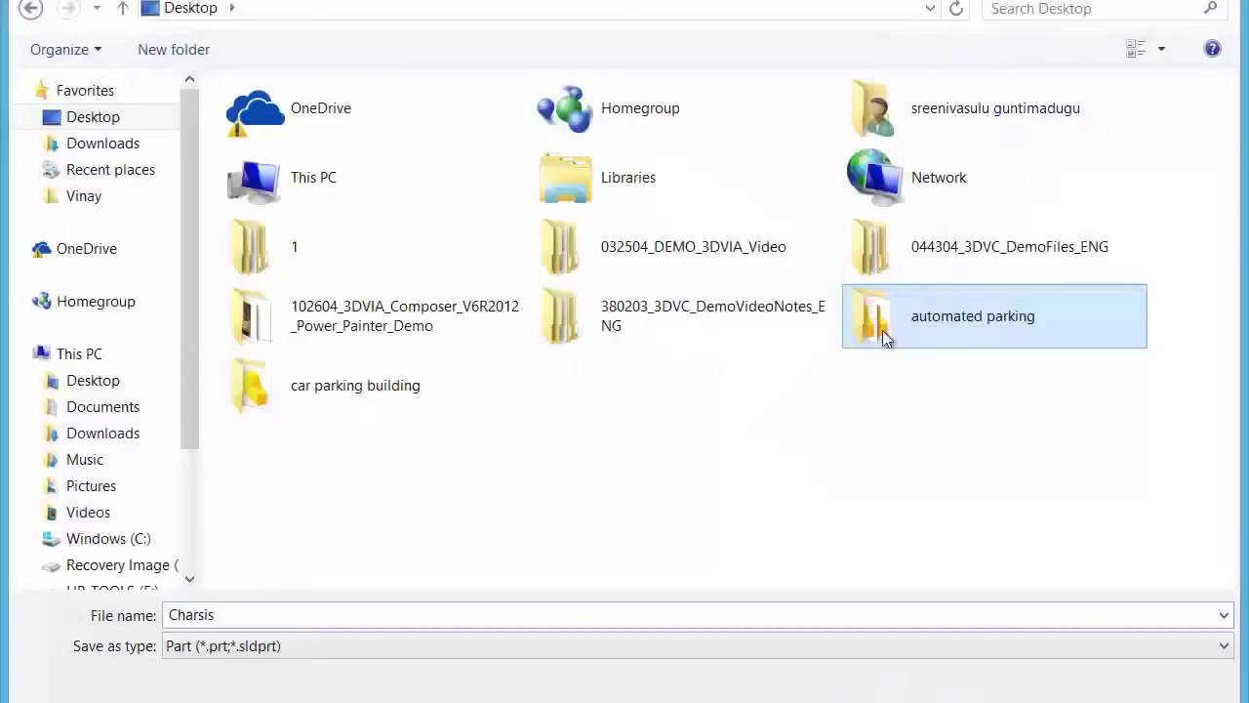
Save the part as Charsis in the automated parking folder and start an A0 drawing.
double_click(884, 338)
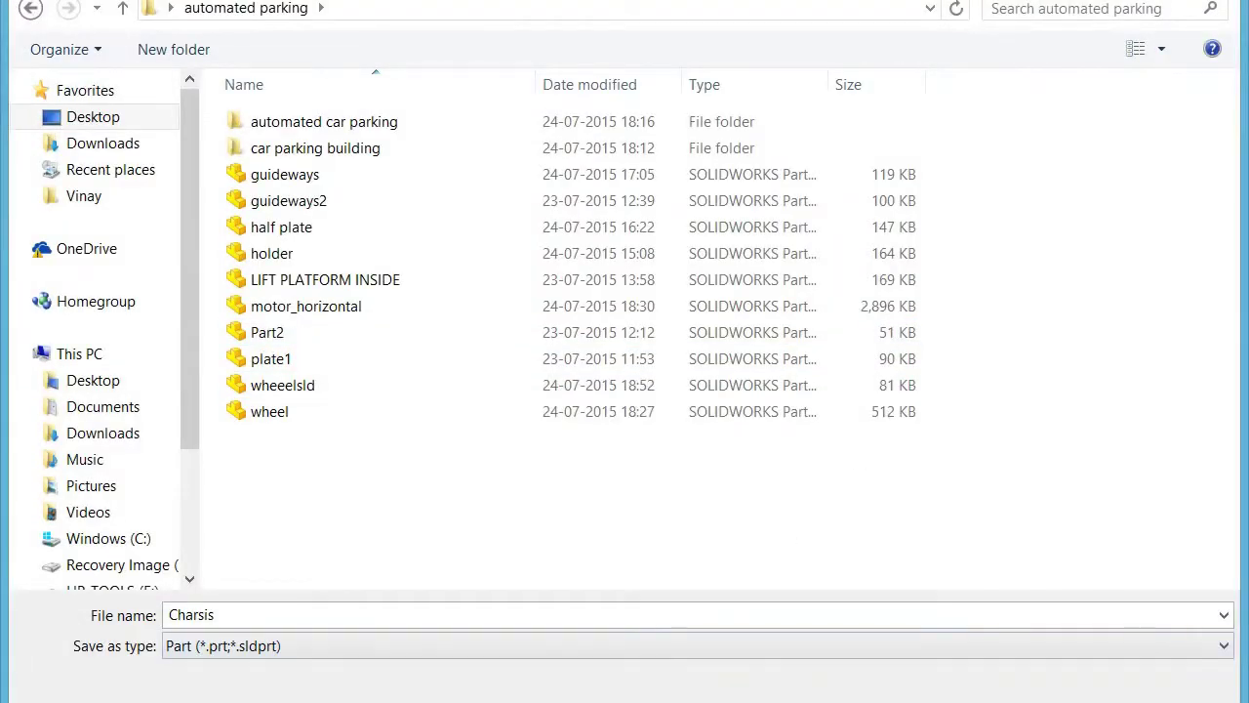
key(ctrl+a)
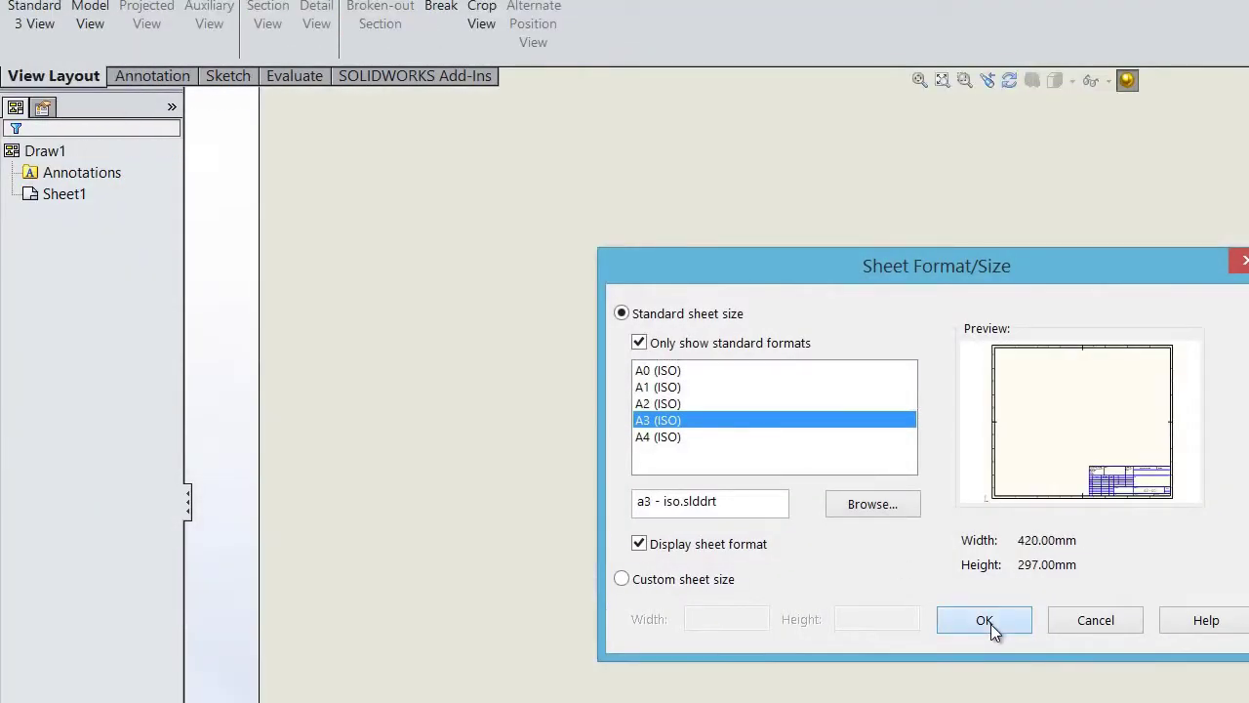
click(985, 620)
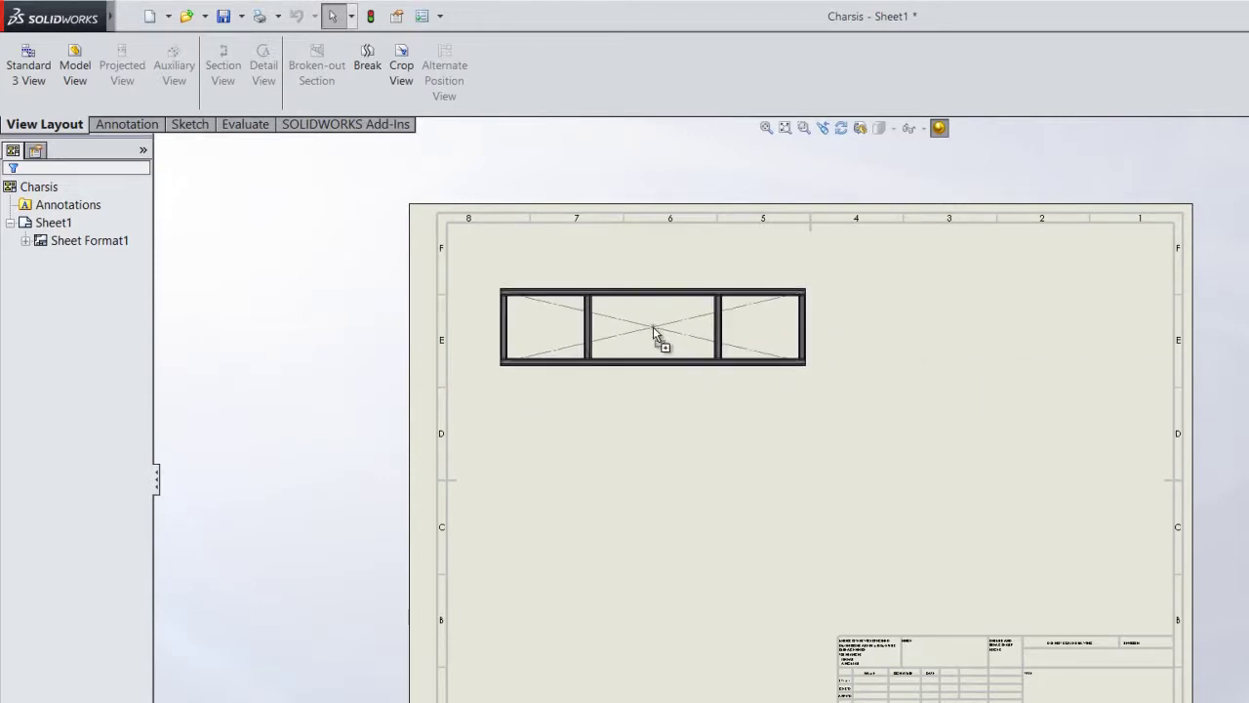
Place the front view plus projected side, top and isometric views on the sheet.
click(654, 329)
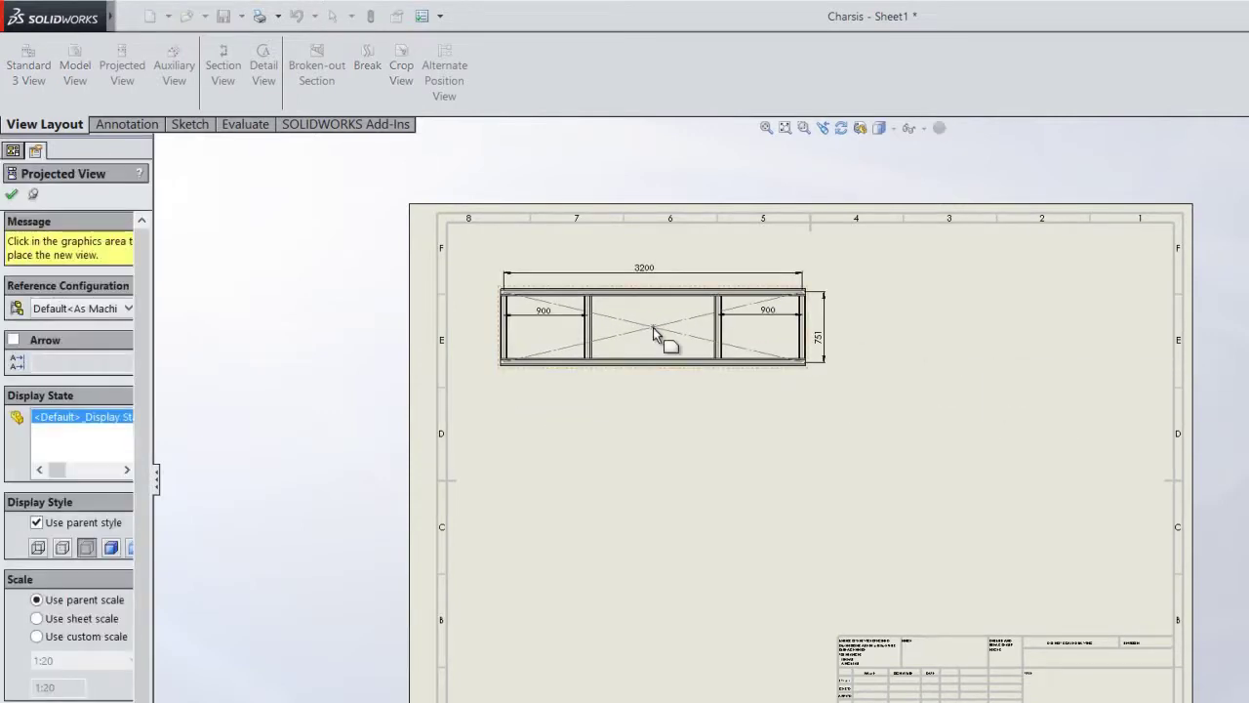
click(1025, 328)
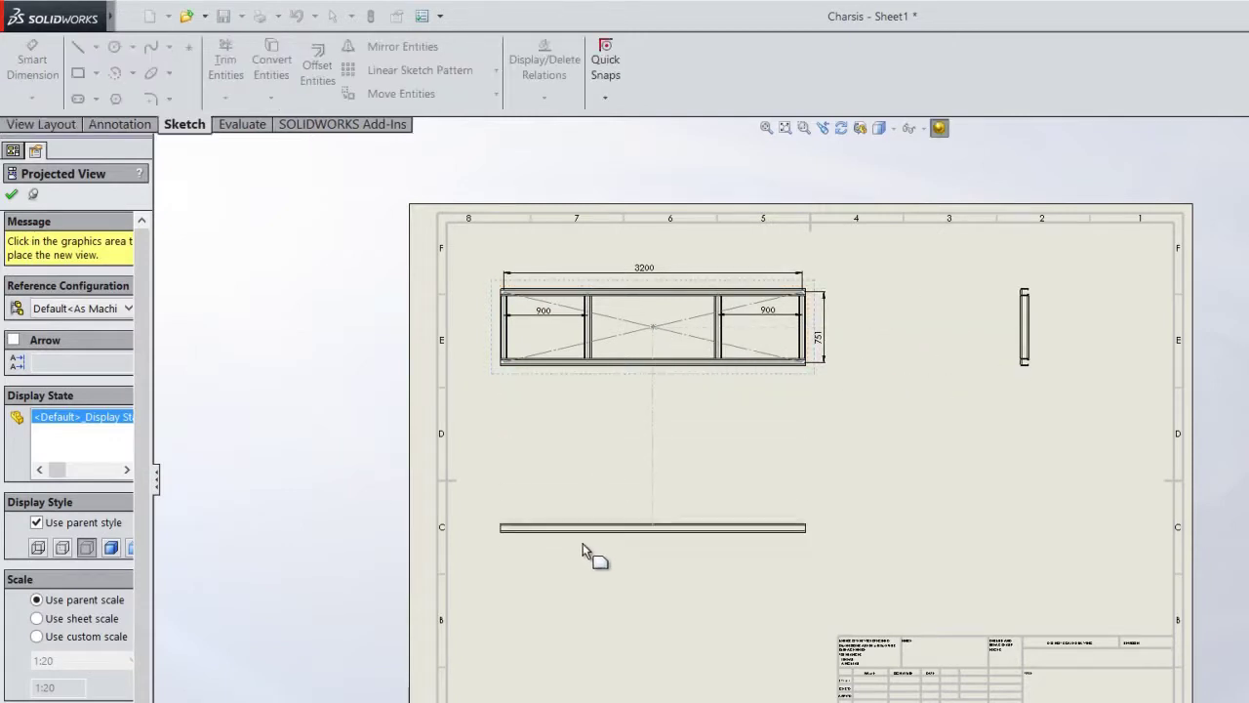
click(955, 621)
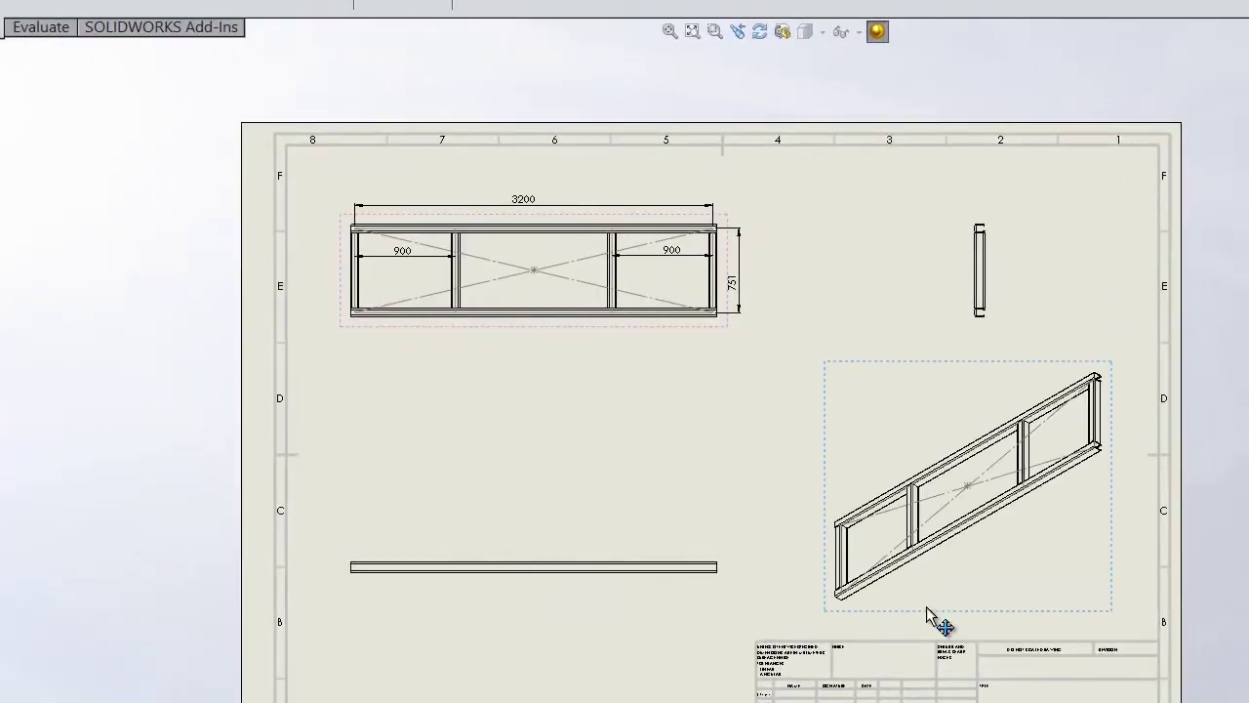
click(687, 632)
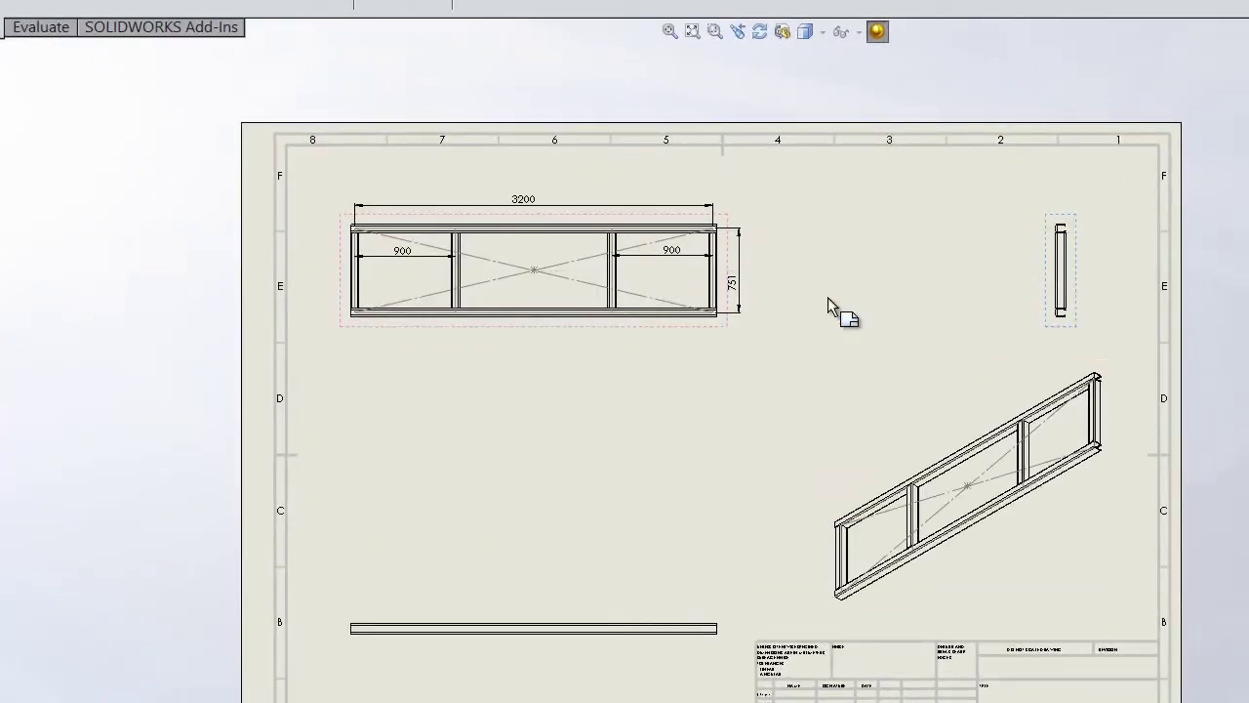
key(Escape)
Nudge the isometric view down and render it Shaded With Edges.
drag(1109, 537, 1117, 569)
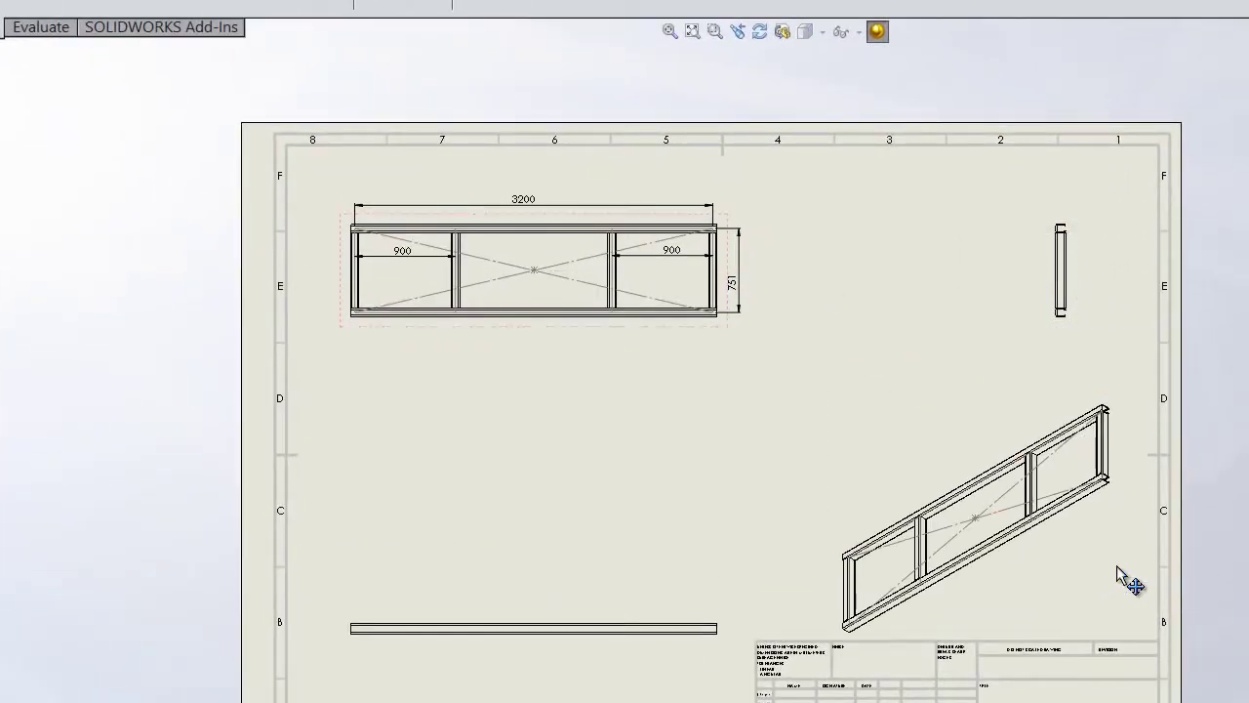
click(824, 33)
click(810, 59)
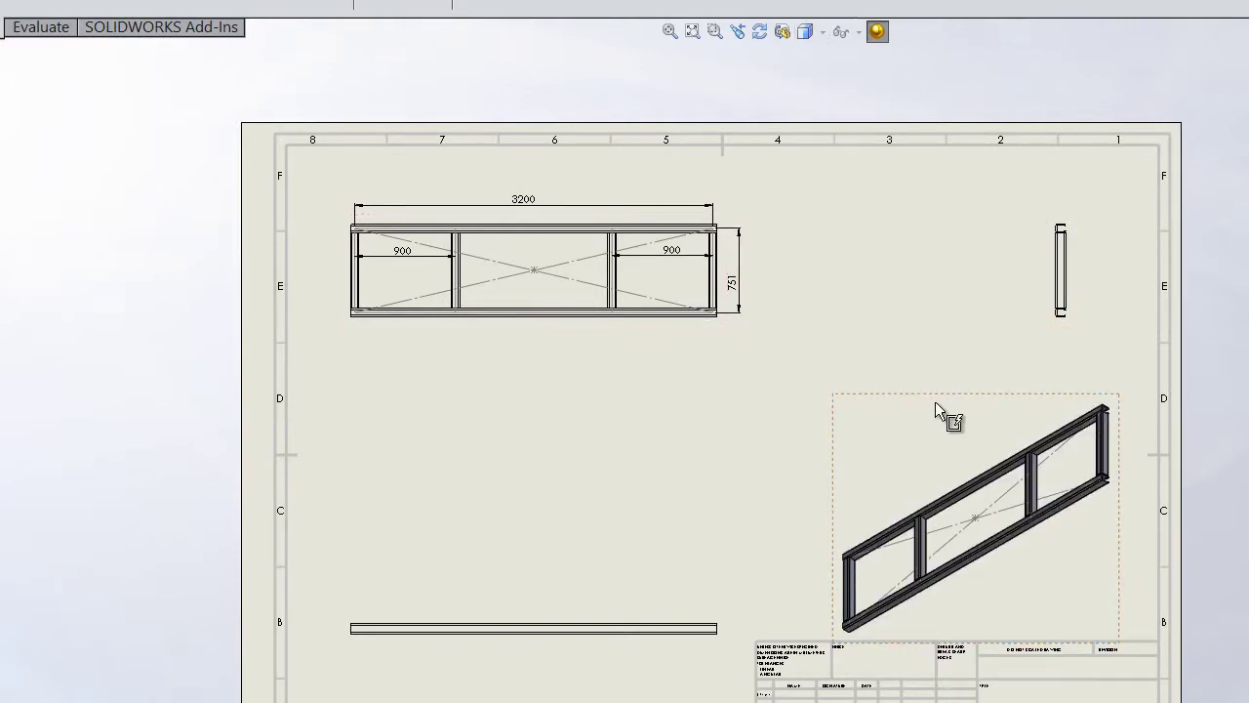
Insert the weldment cut list and auto balloons 1 and 2 on the isometric view.
right_click(937, 403)
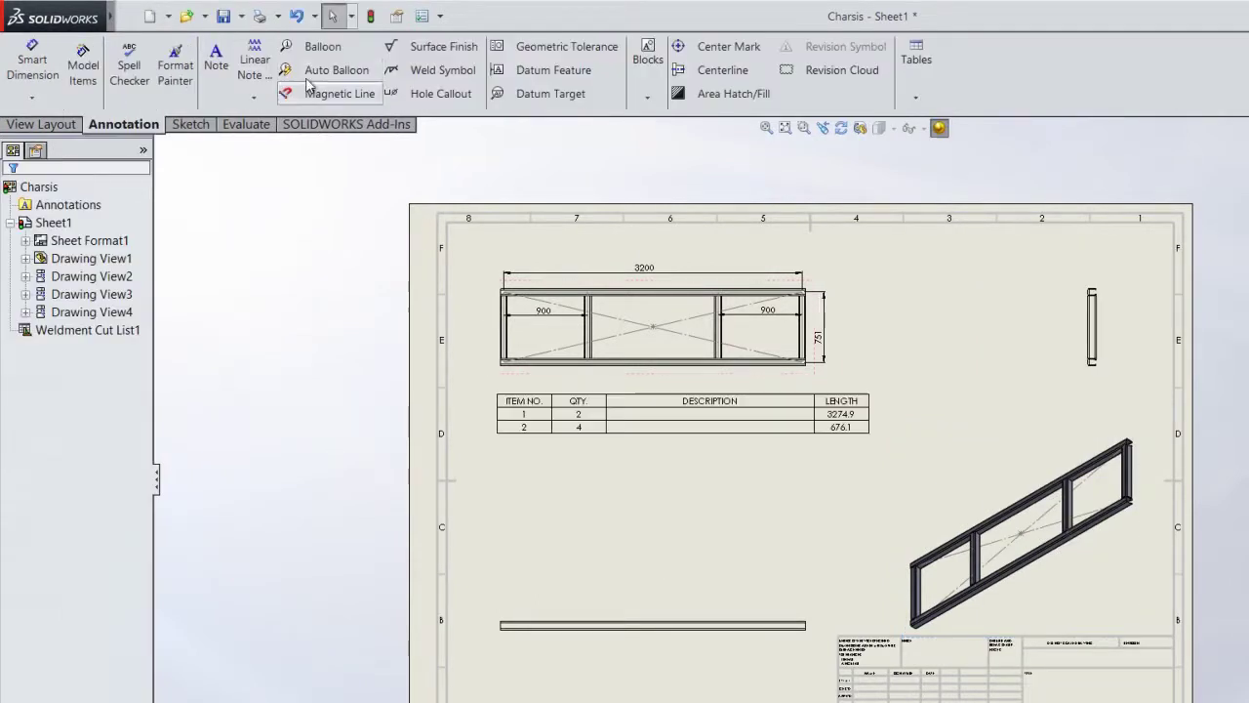
click(332, 69)
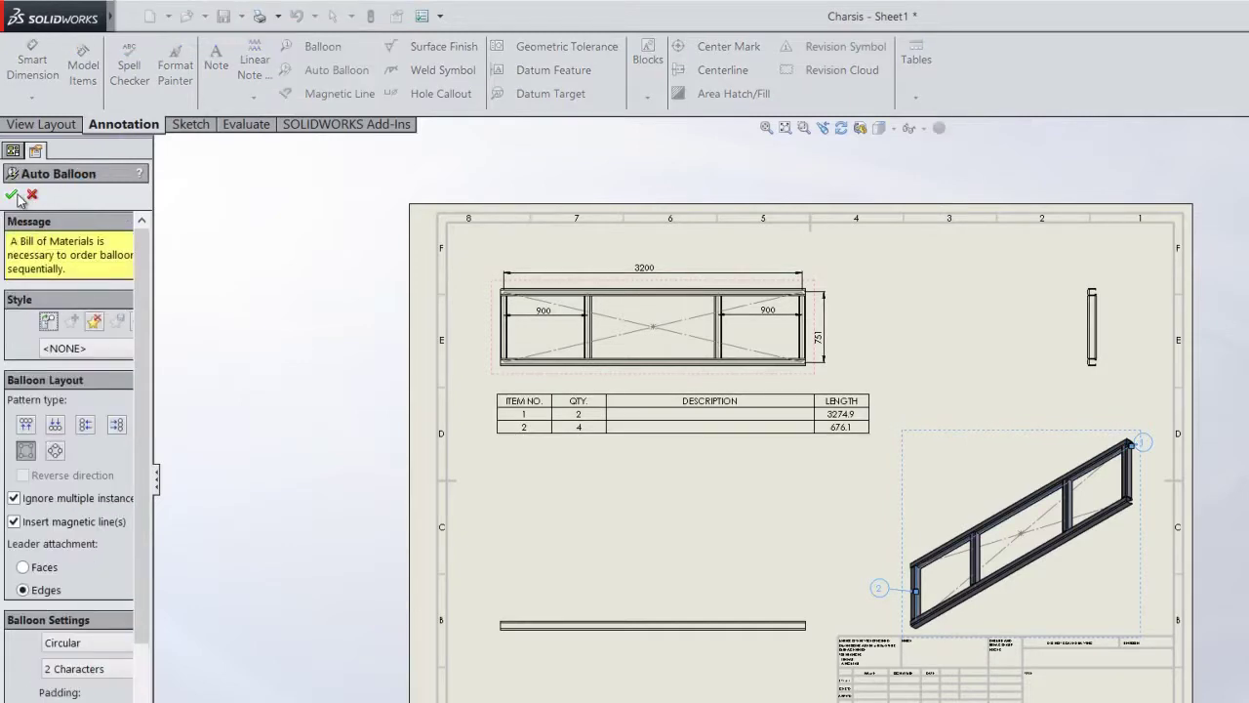
click(19, 194)
click(128, 17)
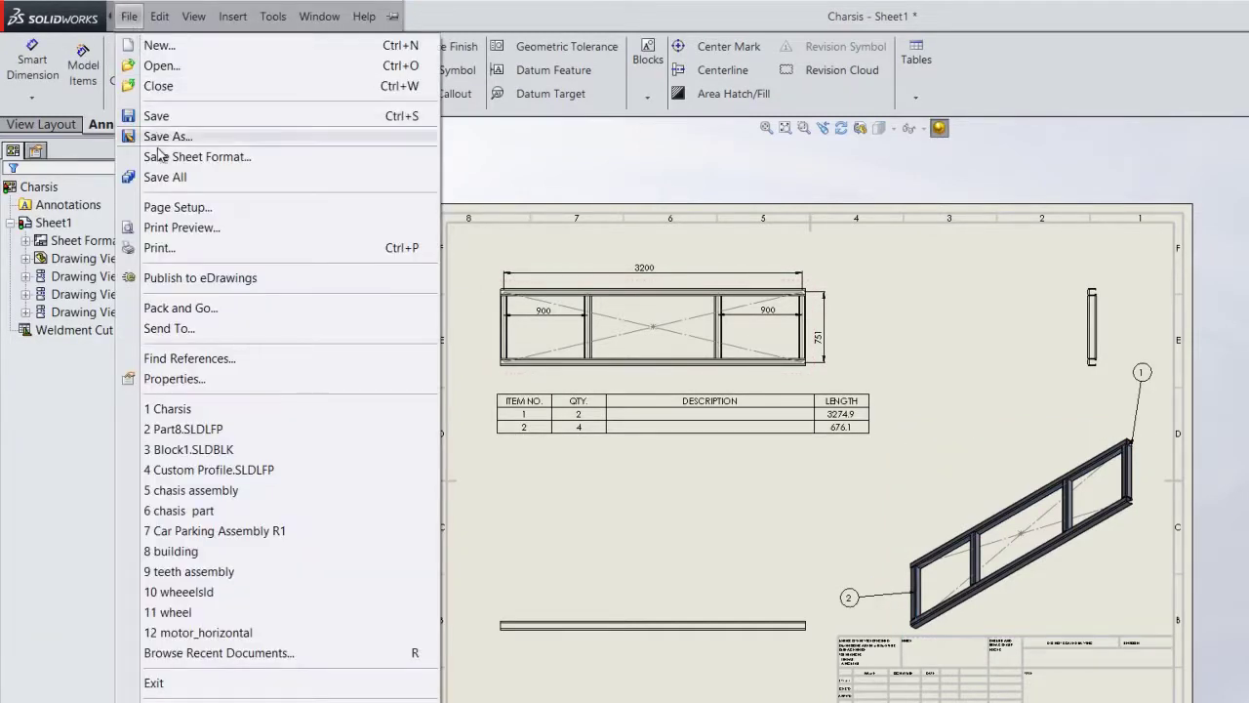
Publish the drawing to eDrawings and maximize the eDrawings window.
click(168, 278)
click(748, 27)
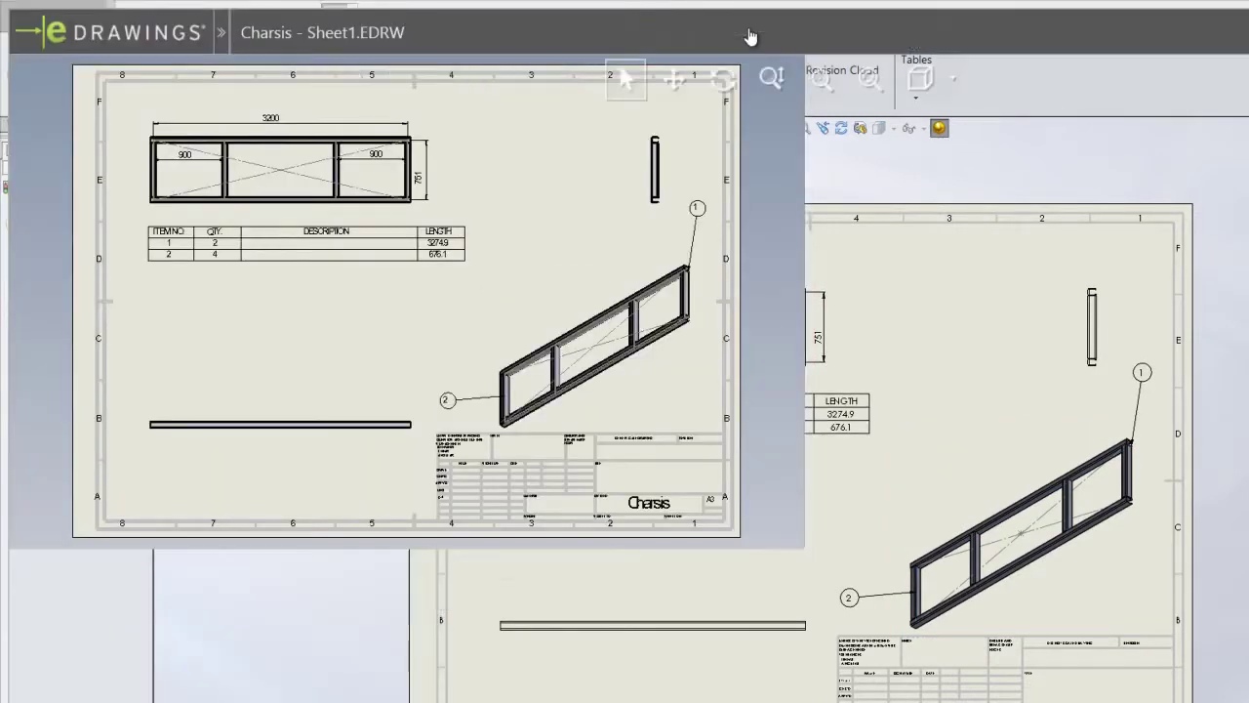
scroll(523, 134, up, 5)
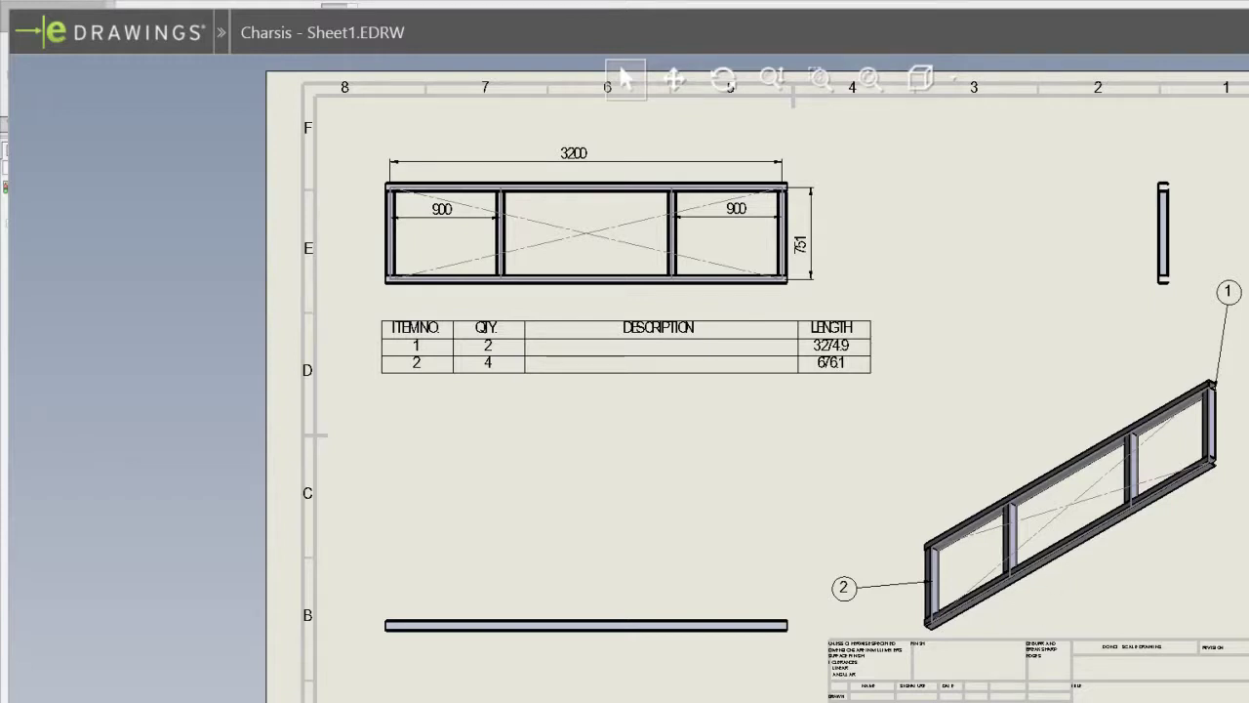
Add a markup note 'show wels details' with a leader at the frame's lower-right corner.
click(782, 281)
click(904, 201)
text(show we)
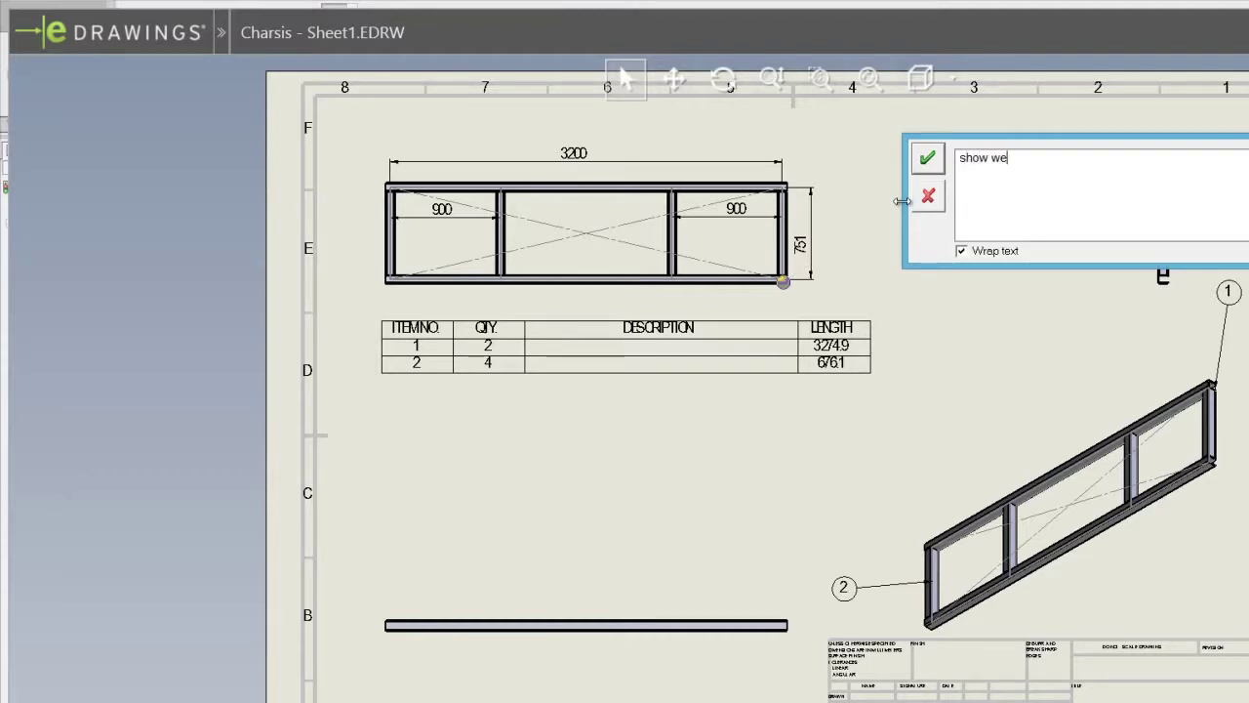
text(ls details)
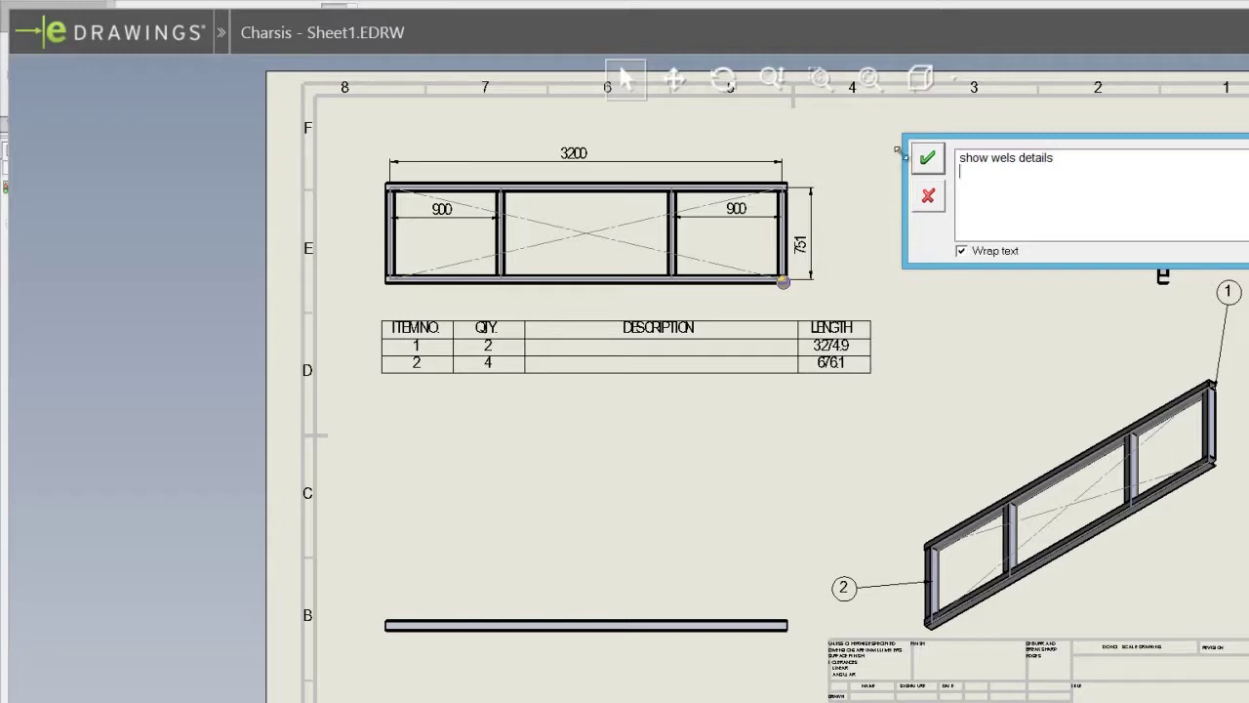
click(927, 157)
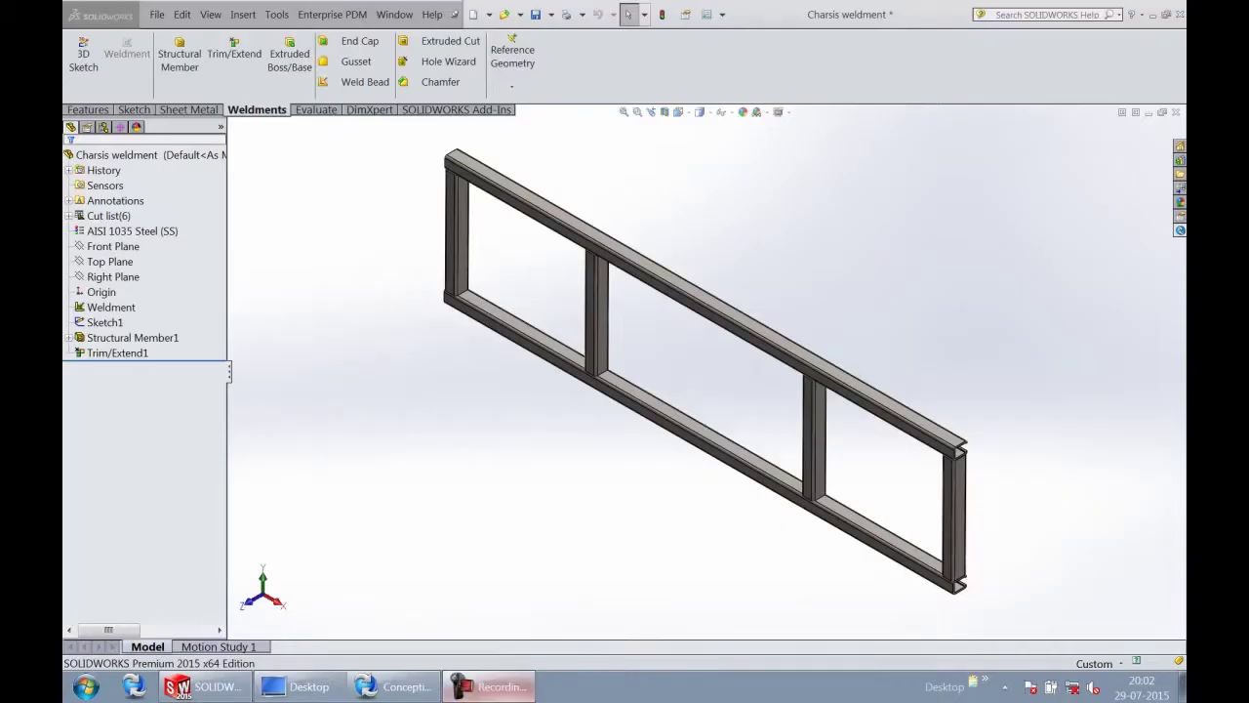
Save the weldment part to the ConceptiaKonnect vault.
click(547, 13)
click(561, 61)
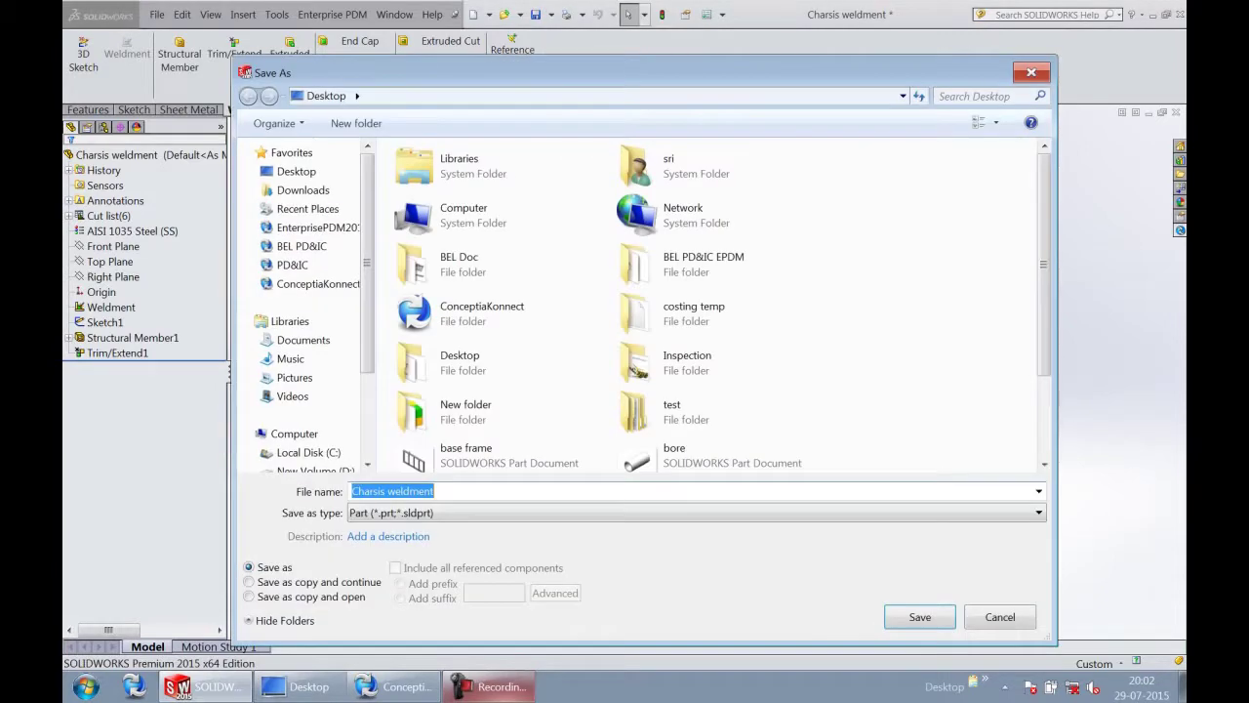
click(318, 283)
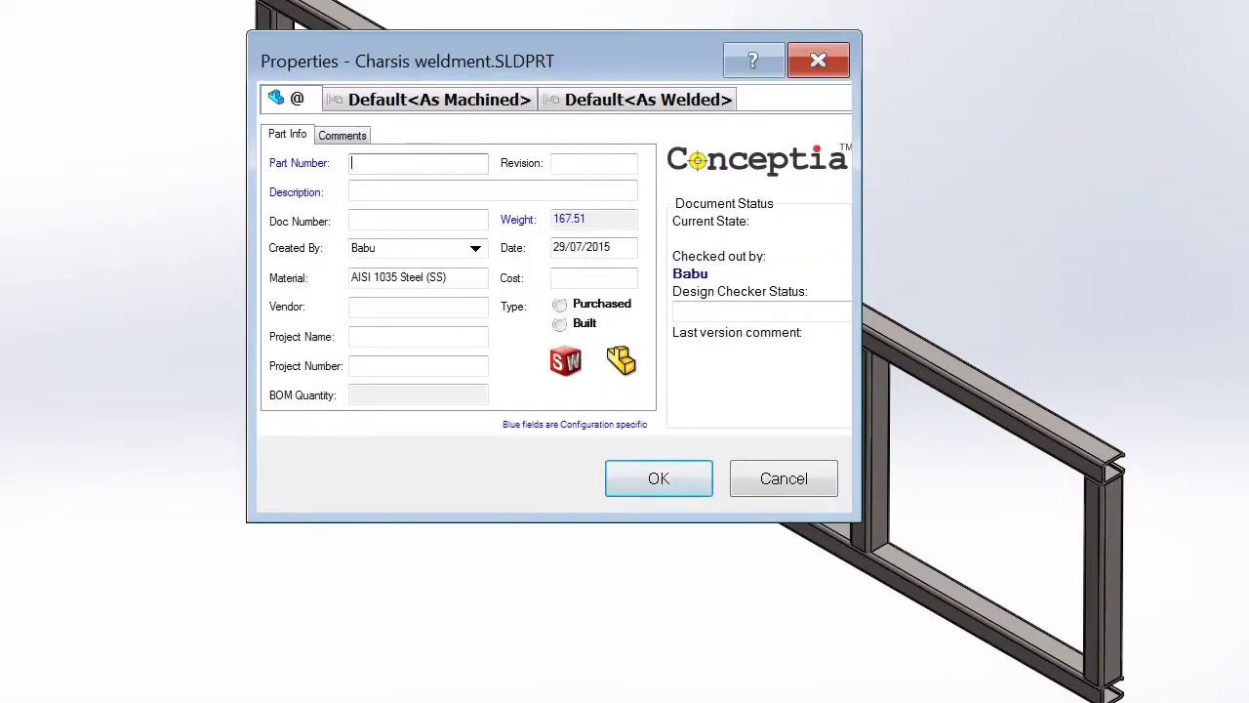
Enter part number A001-456-384, description 'Weld Charssis' and doc number ECW896, tabbing to Date.
text(A001-456-384)
click(352, 190)
text(W)
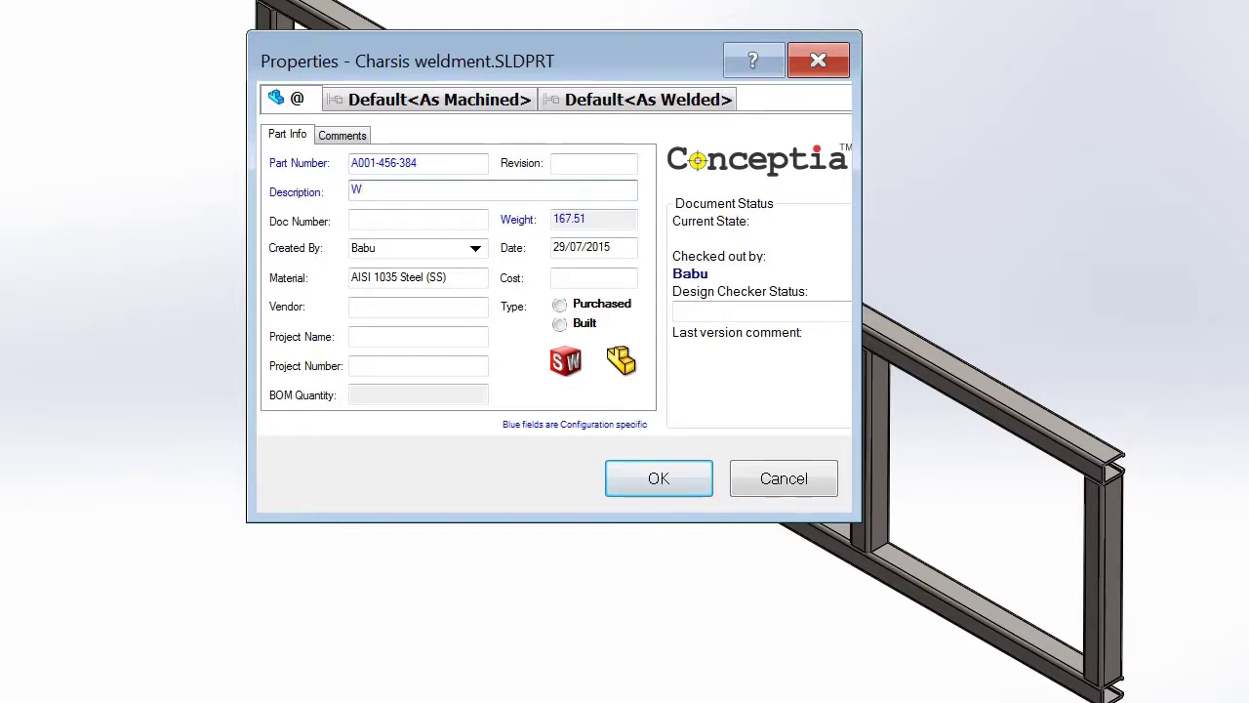
text(eld Charssis)
click(418, 219)
text(ECW)
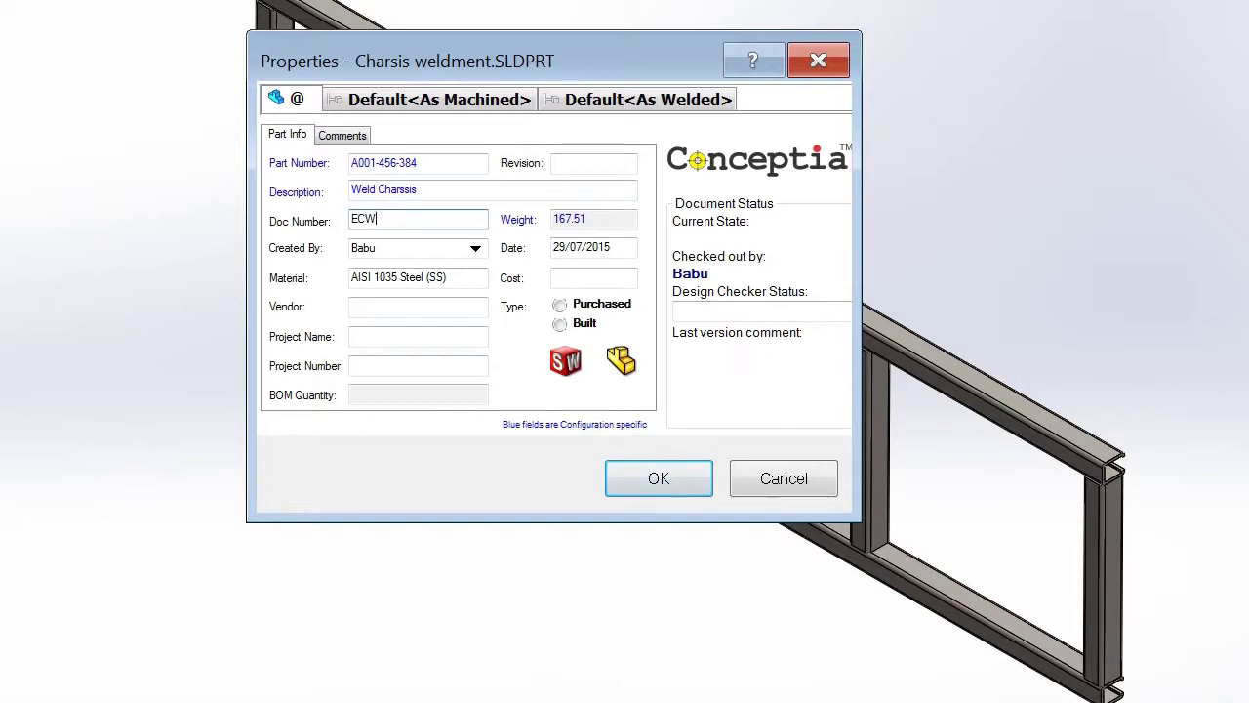
text(896)
key(Tab)
key(Tab)
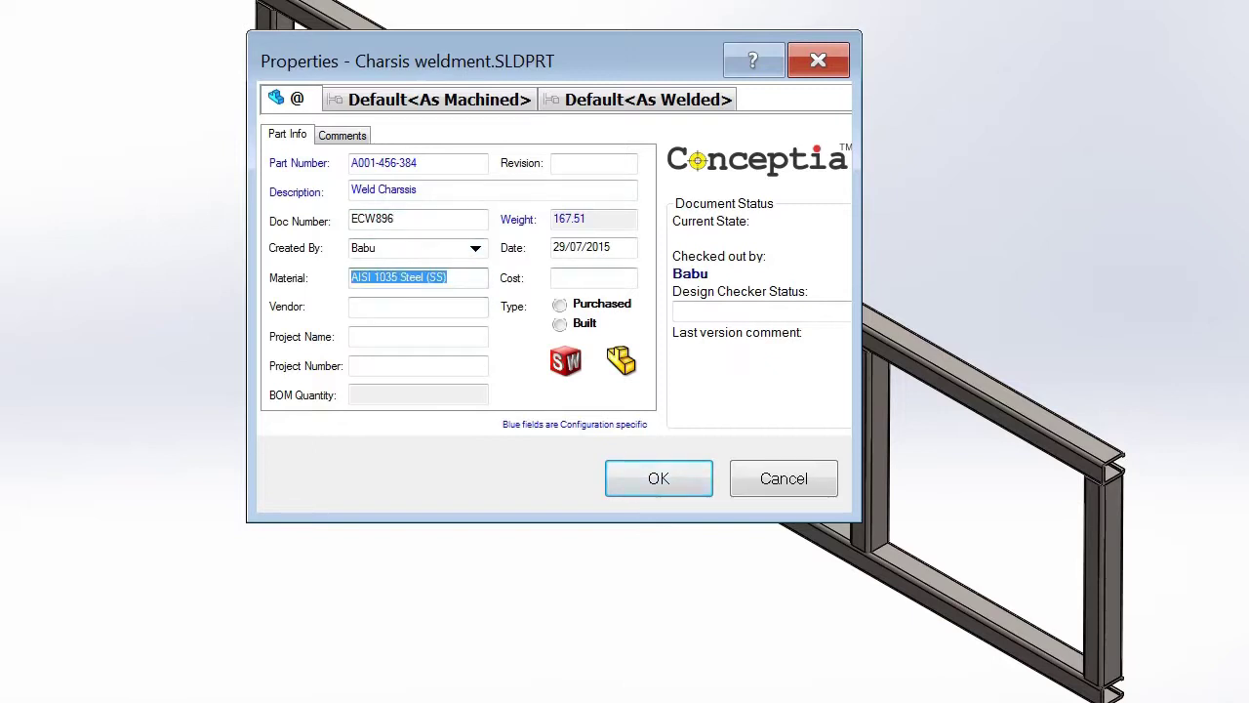
key(Tab)
key(Tab)
key(Tab)
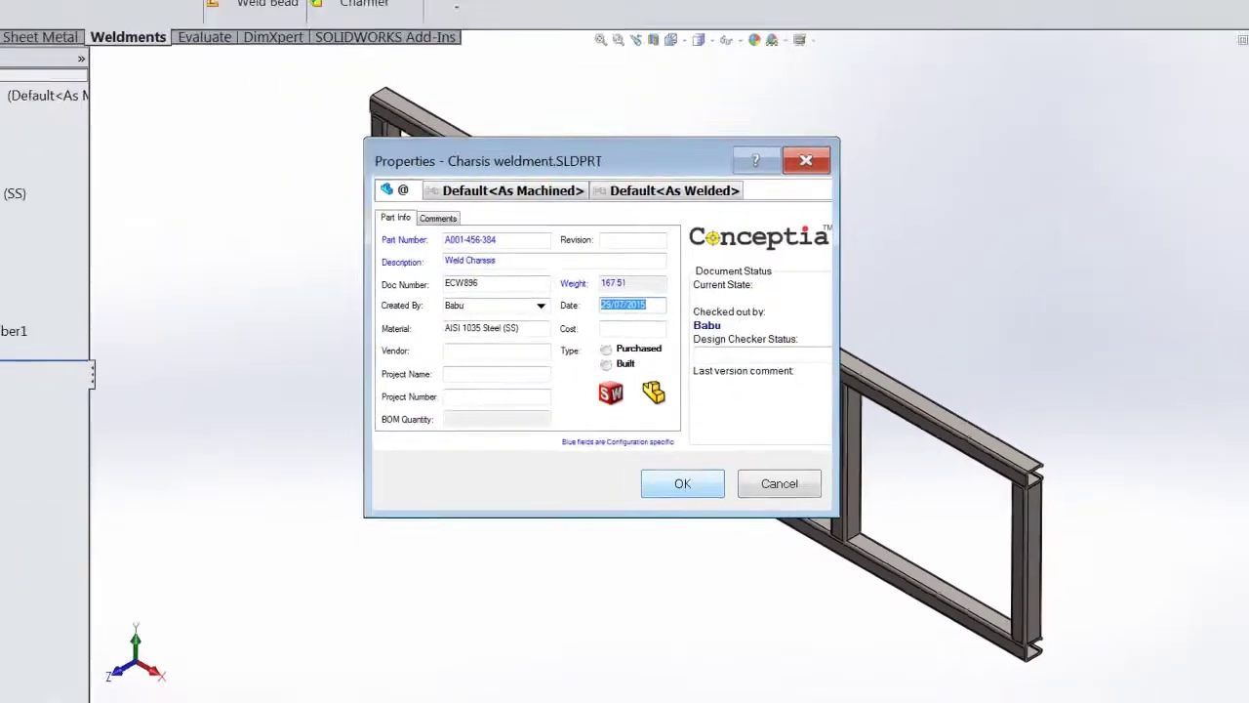
key(Tab)
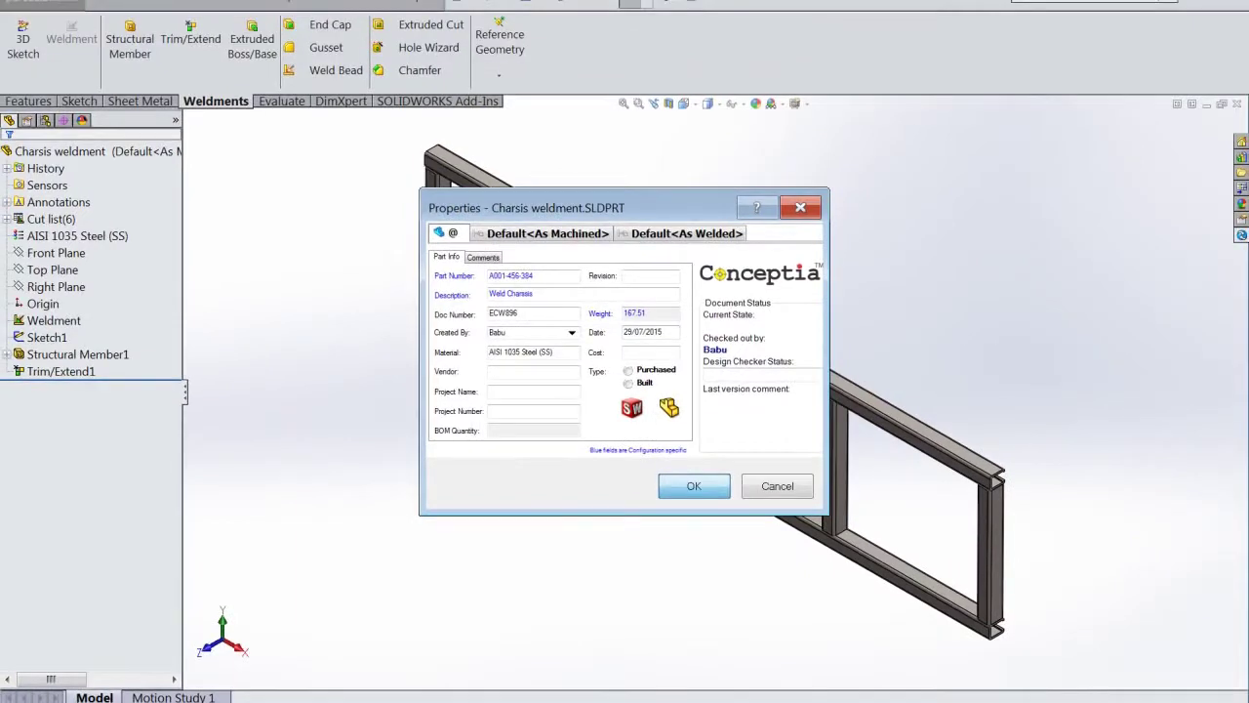
Confirm the weldment properties and check Charsis weldment in with the comment 'New Charssis Design'.
key(Return)
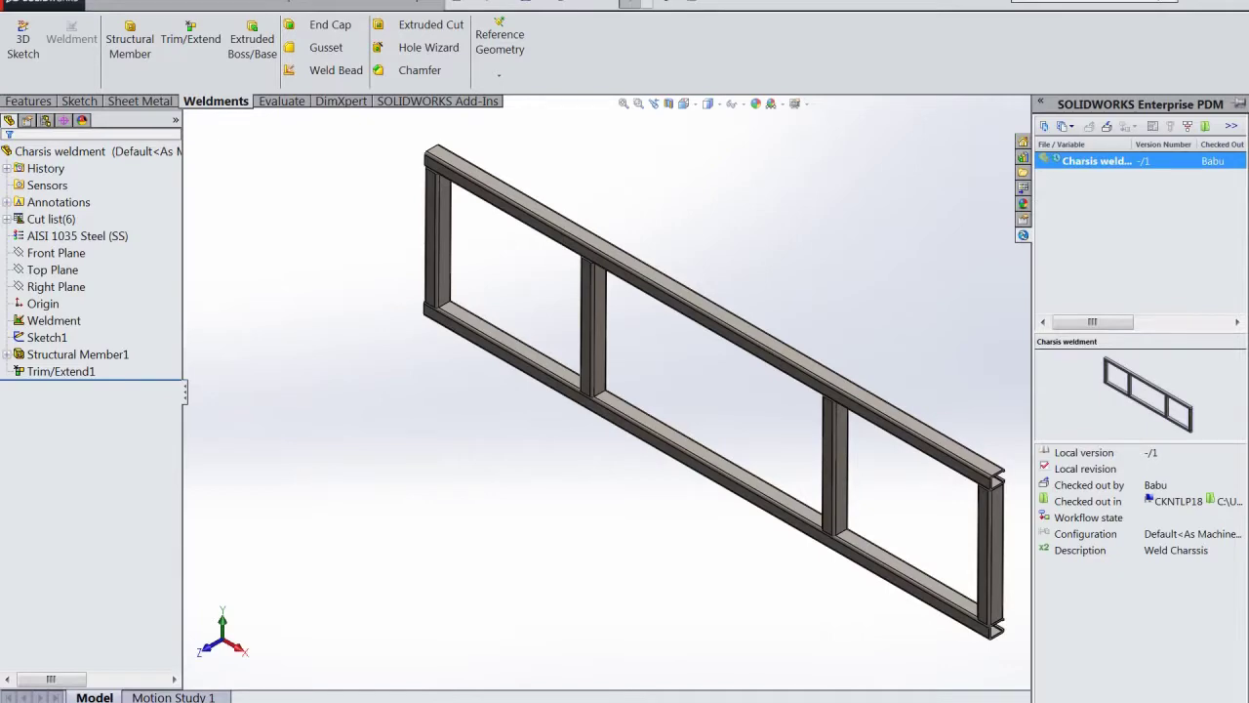
right_click(1083, 161)
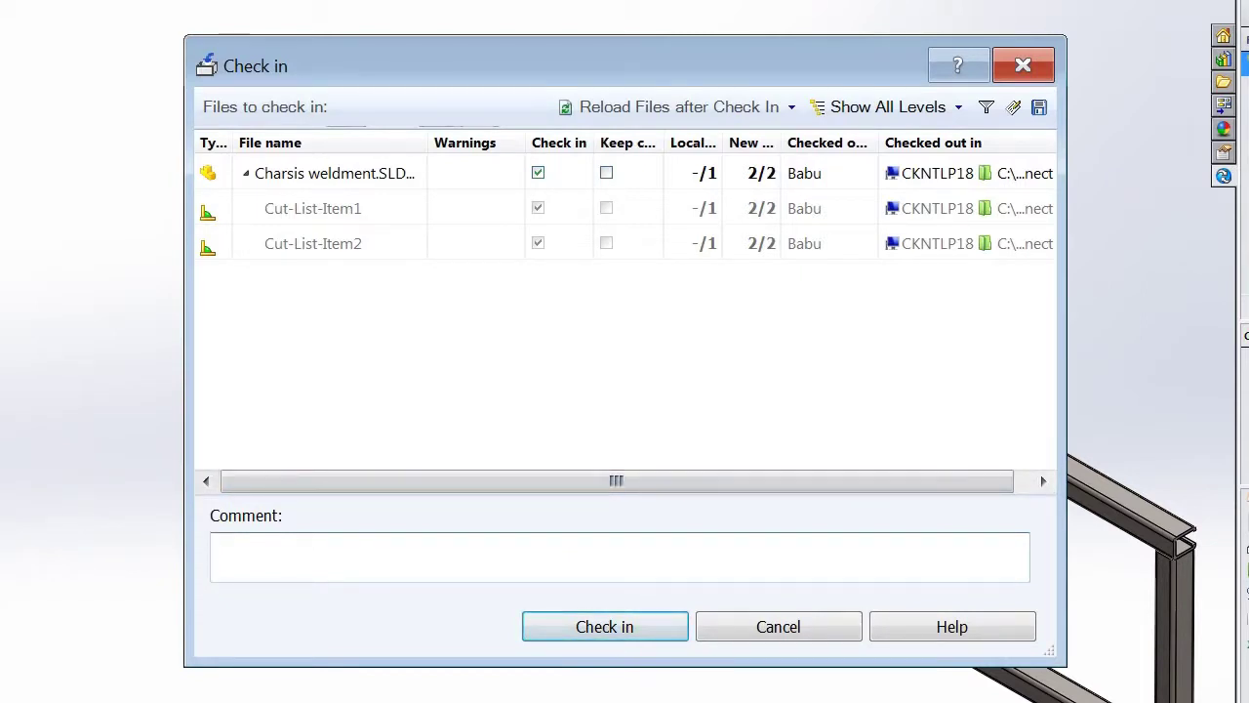
text(New Charssis De)
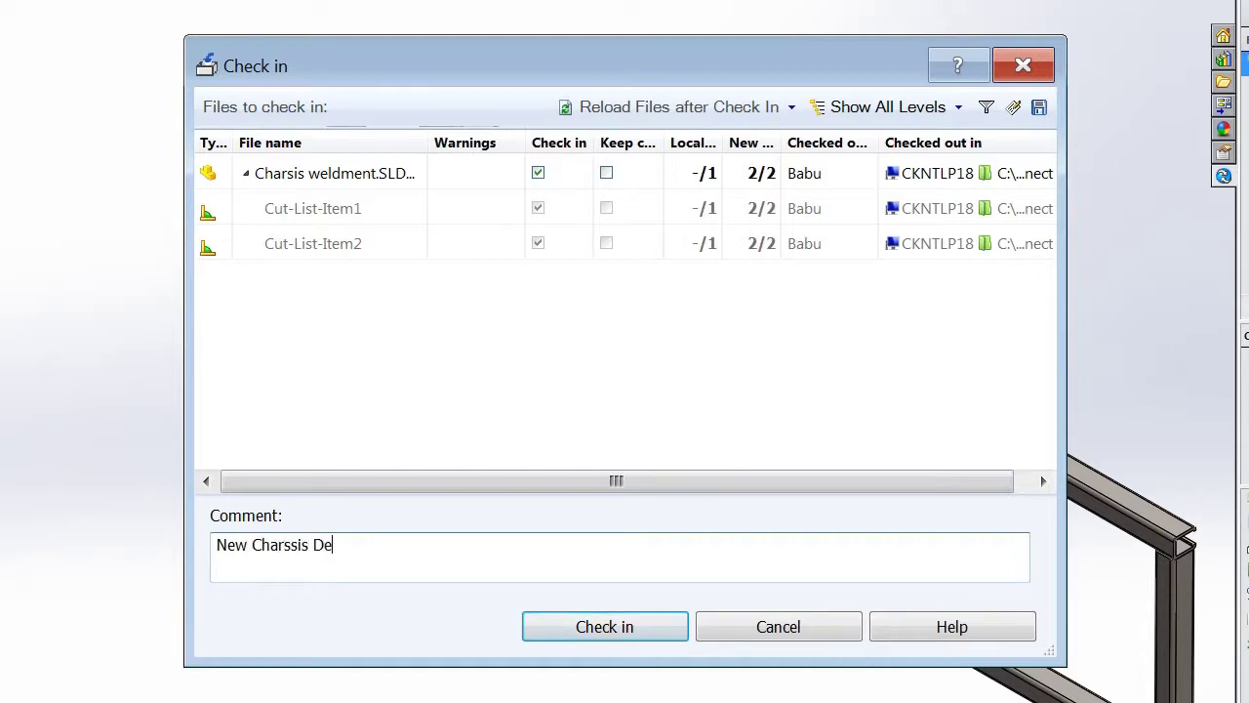
text(sign)
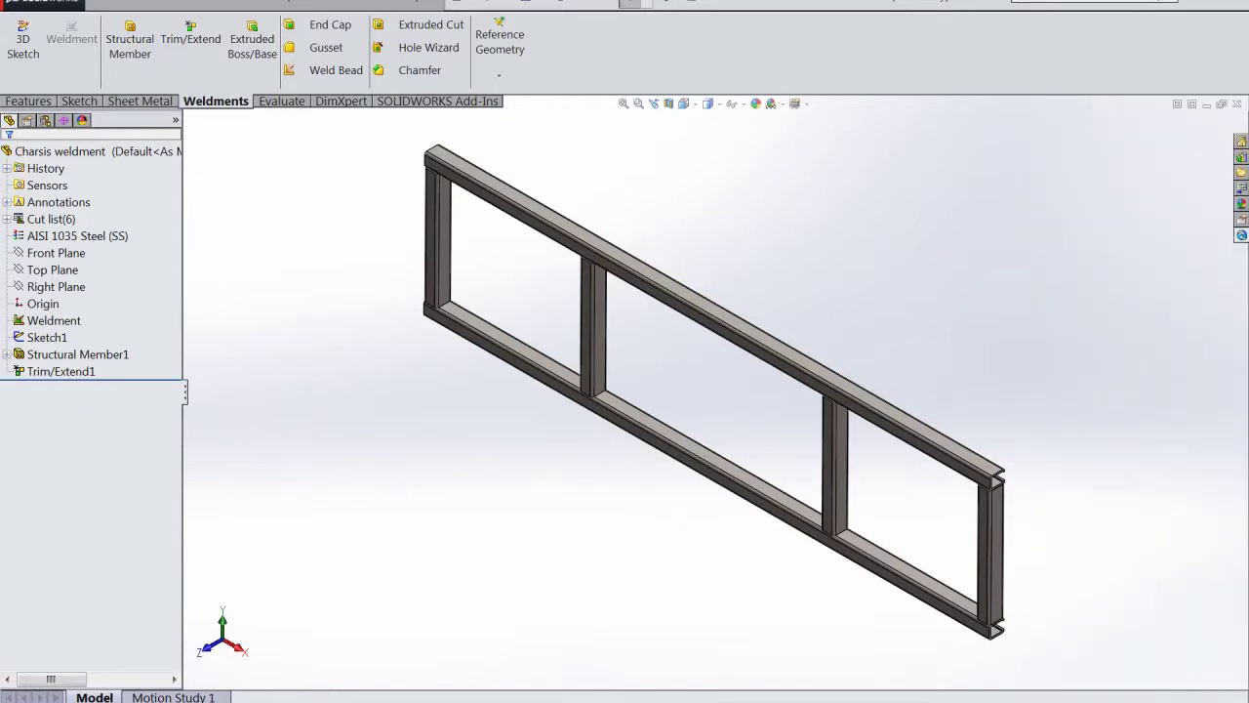
Close the part and select Charsis weldment in the ConceptiaKonnect vault to show its data card.
click(1237, 103)
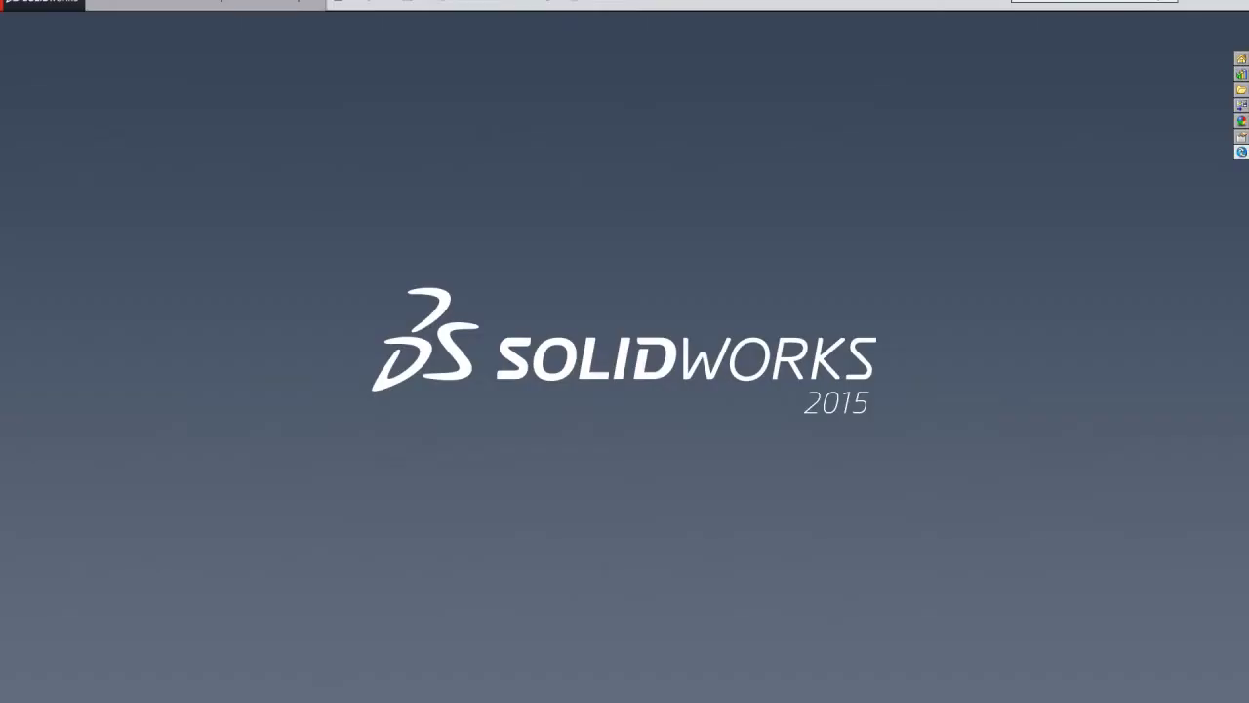
key(alt+Tab)
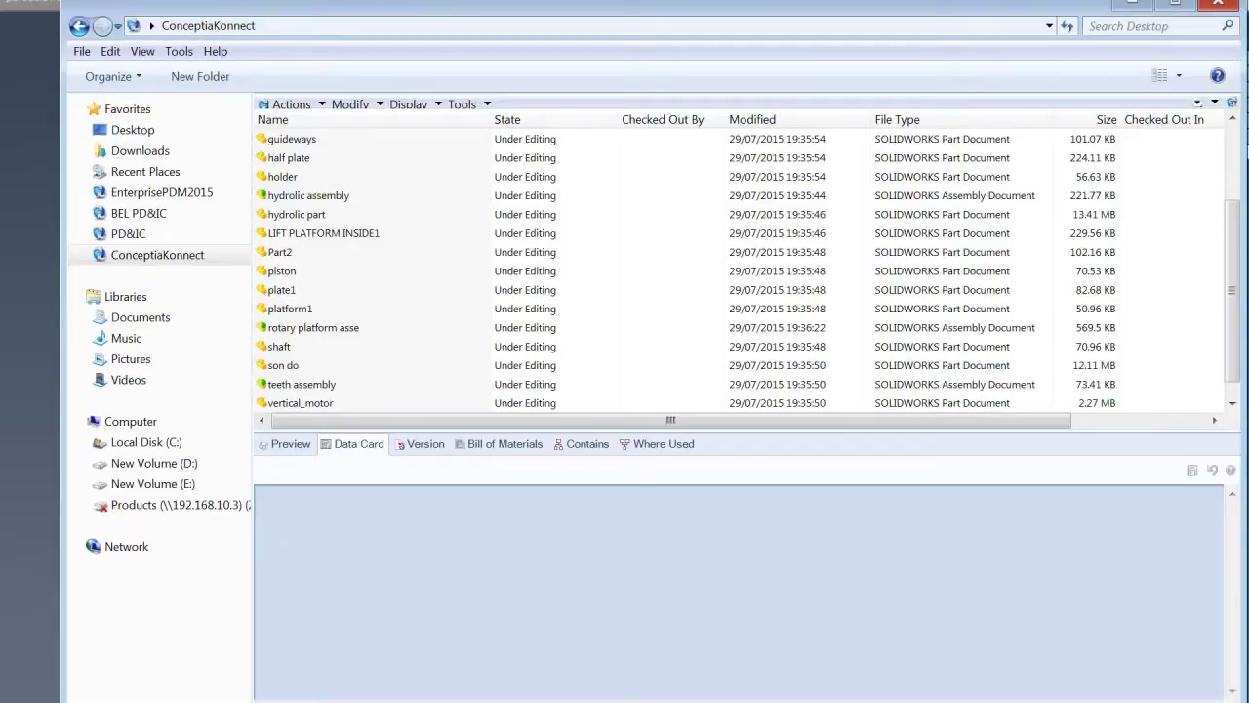
click(280, 345)
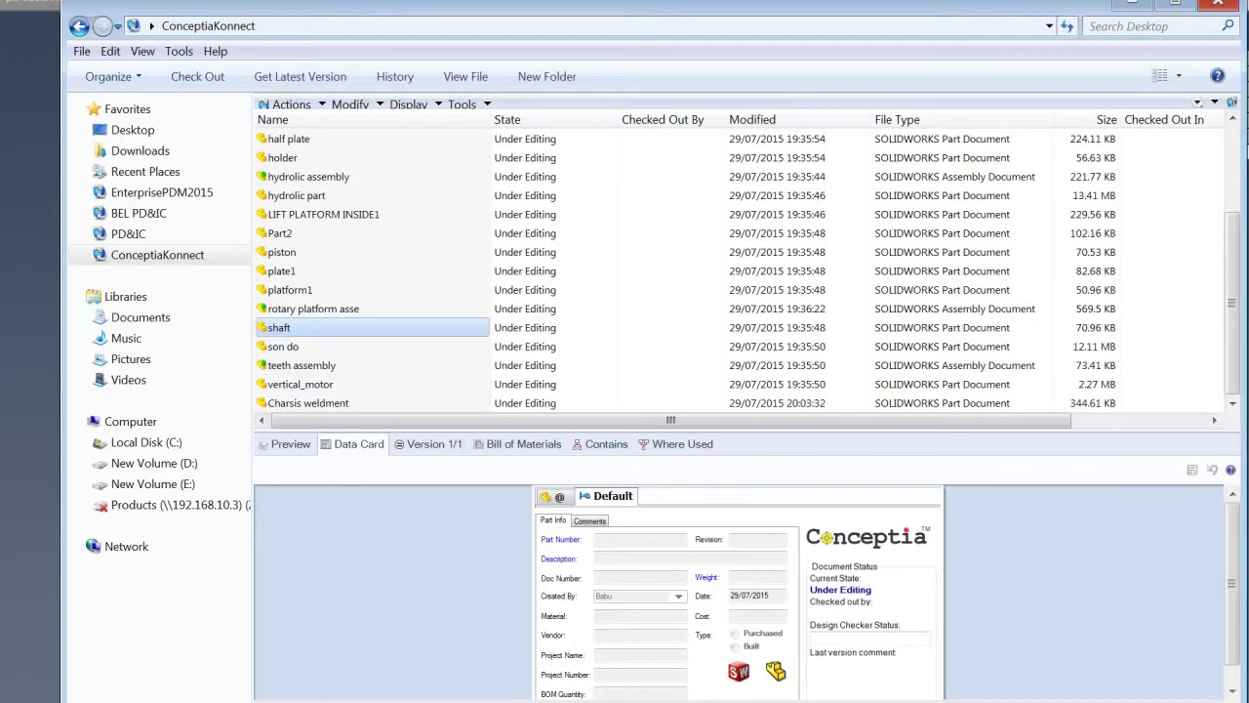
click(308, 402)
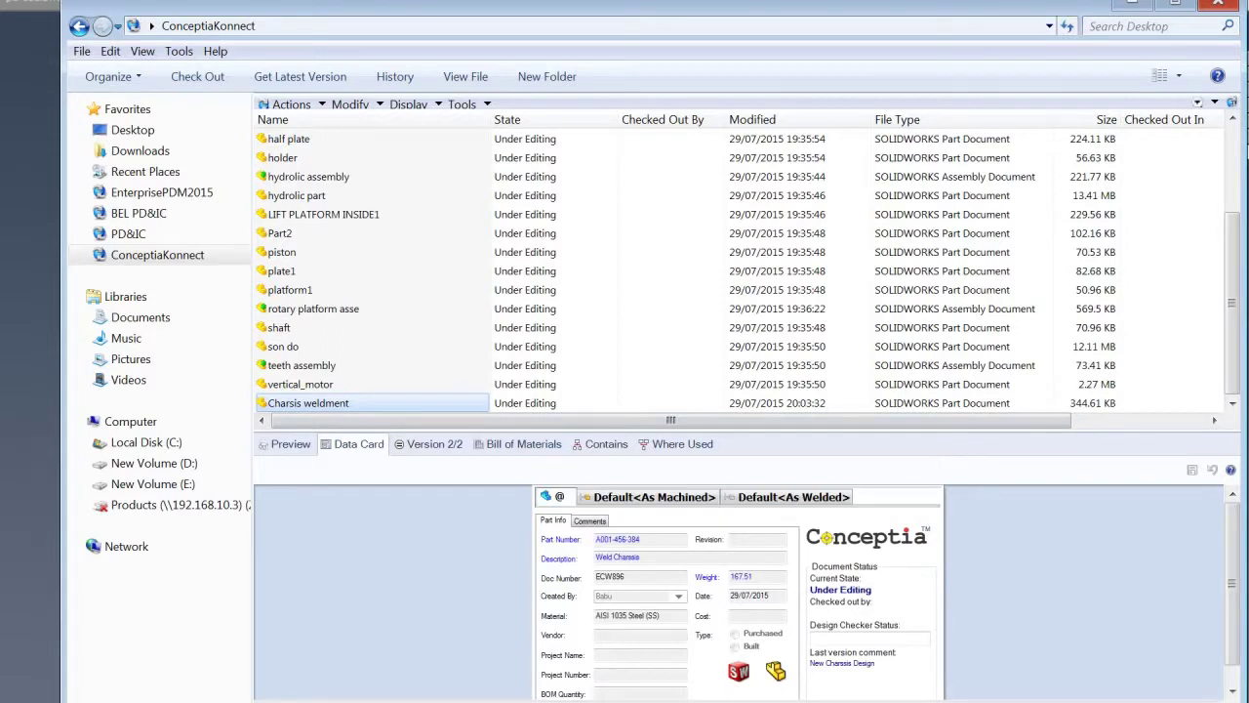
Review the data card's Part Number, Doc Number and Material values for Charsis weldment.
drag(642, 539, 594, 556)
key(Tab)
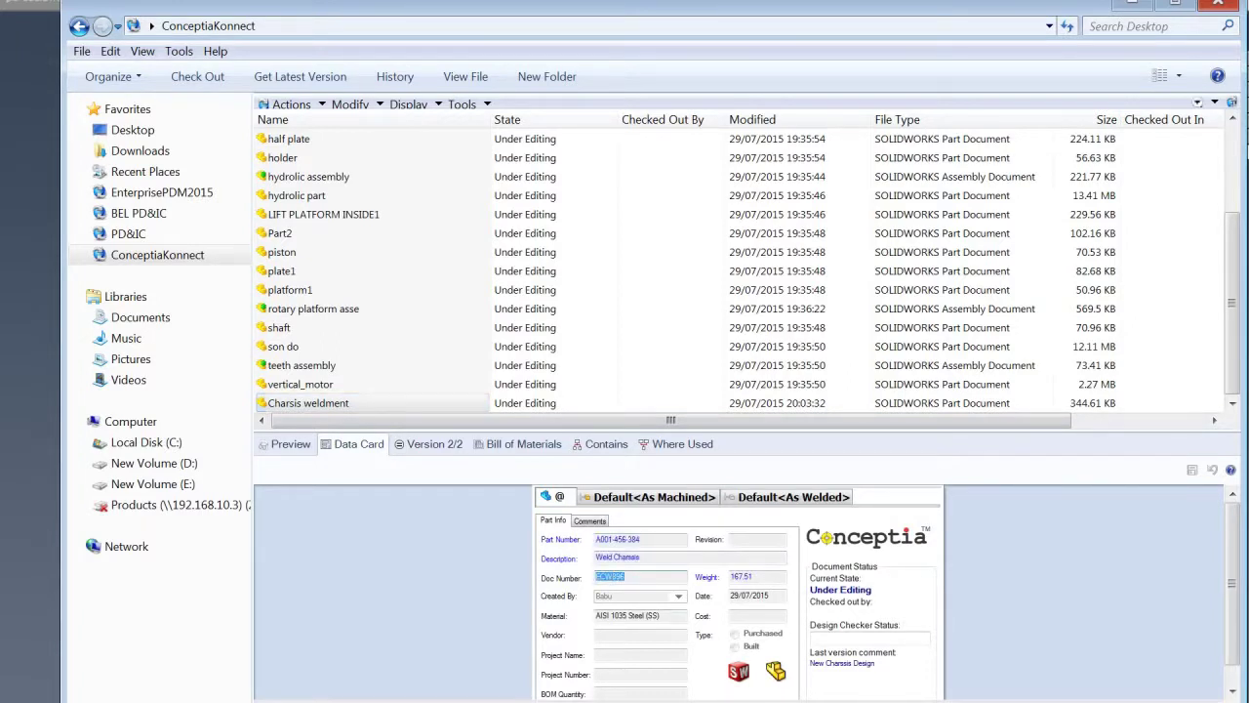
key(Tab)
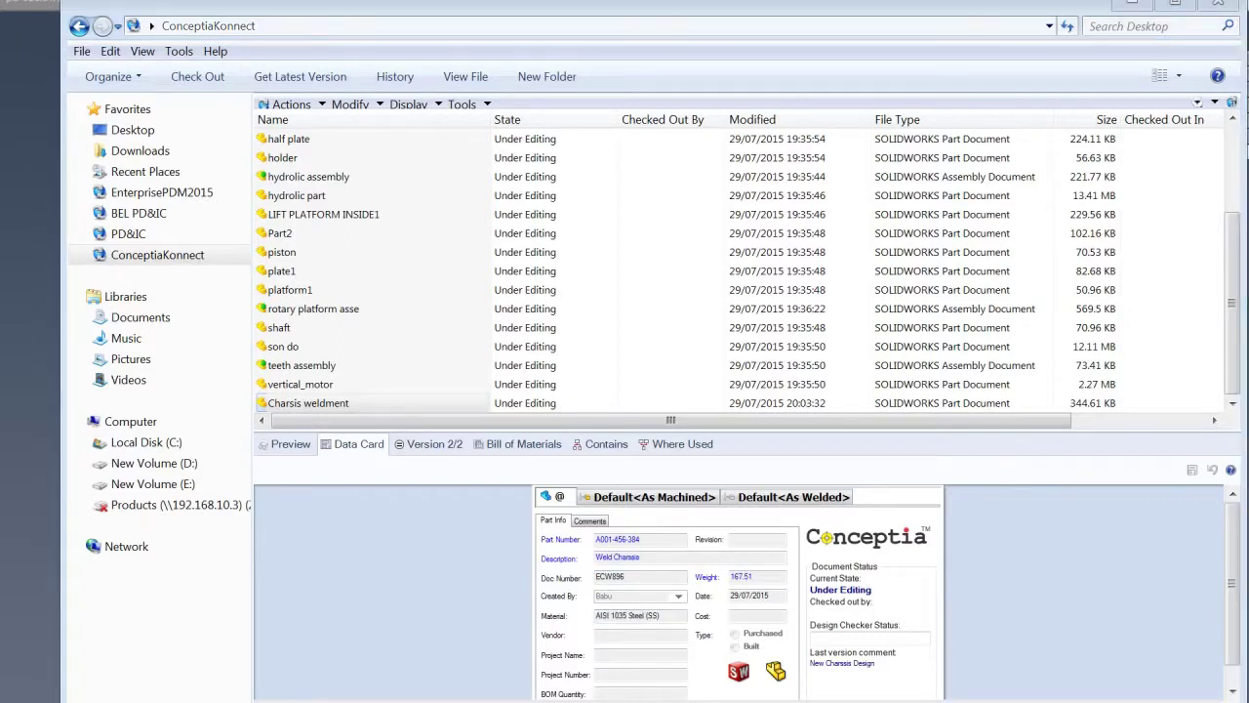
click(307, 403)
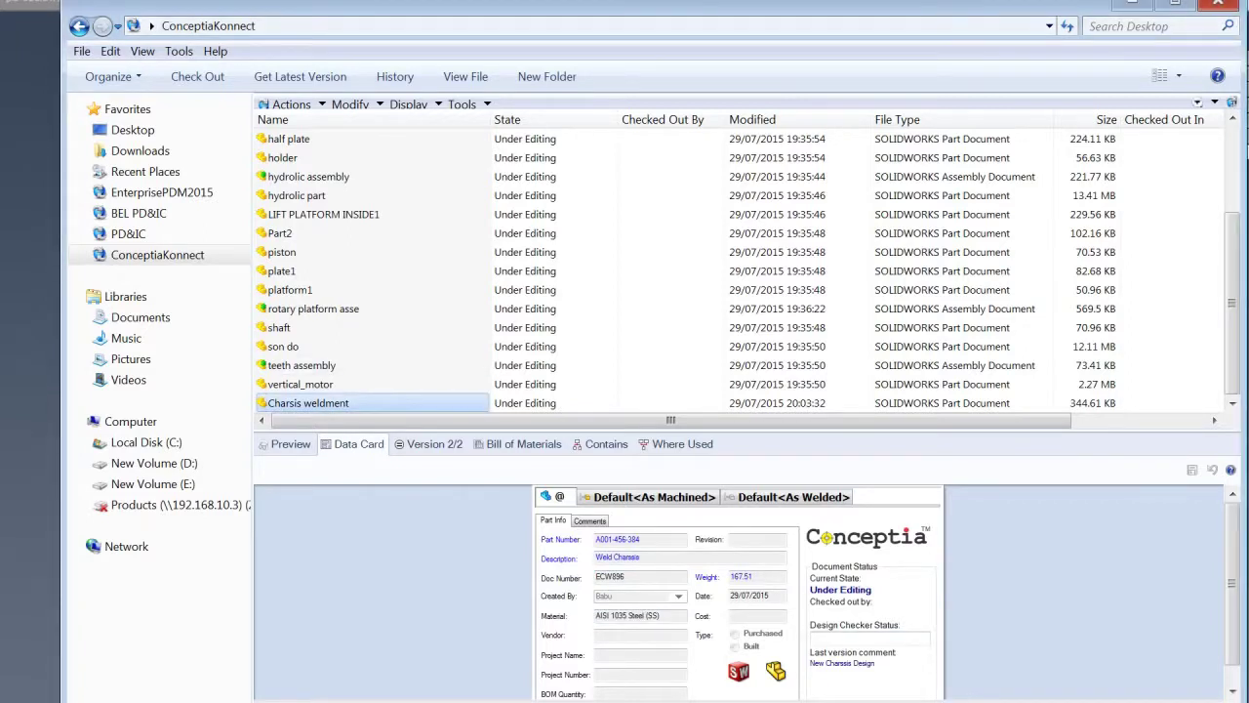
Change Charsis weldment's state to Submit for Approval, commenting 'Review Chassis design' and notifying one reviewer.
right_click(270, 403)
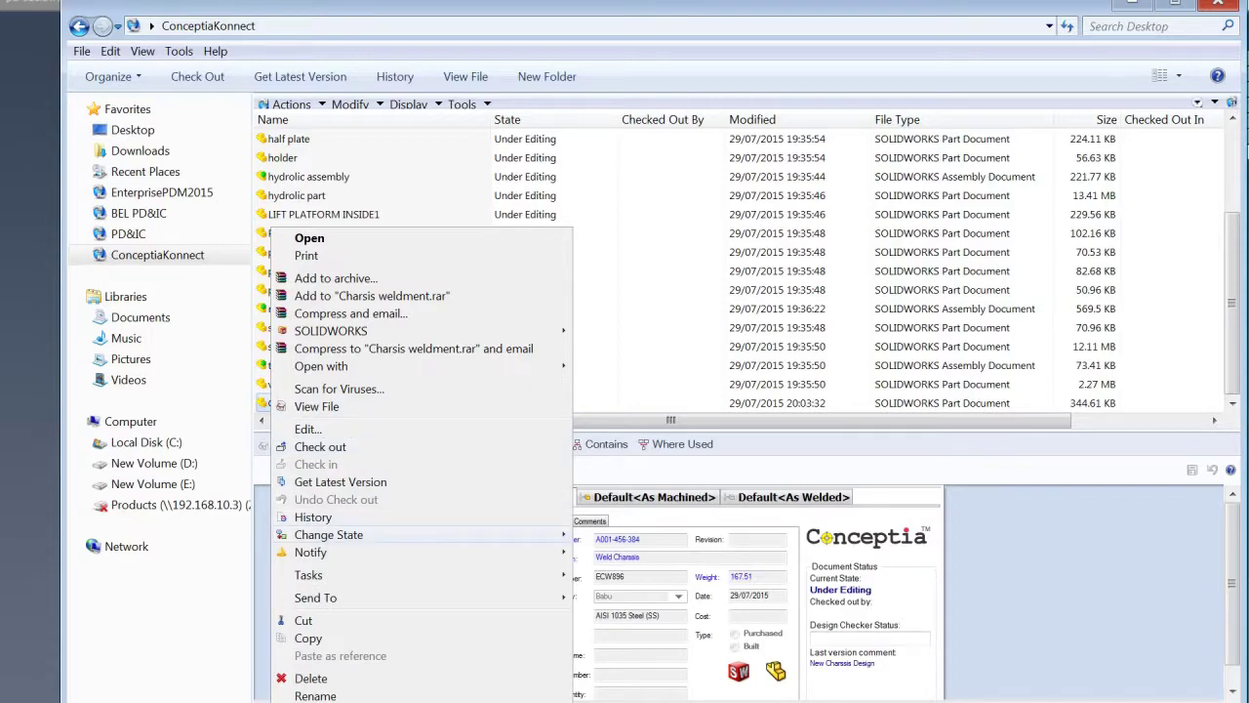
mouse_move(390, 533)
click(630, 552)
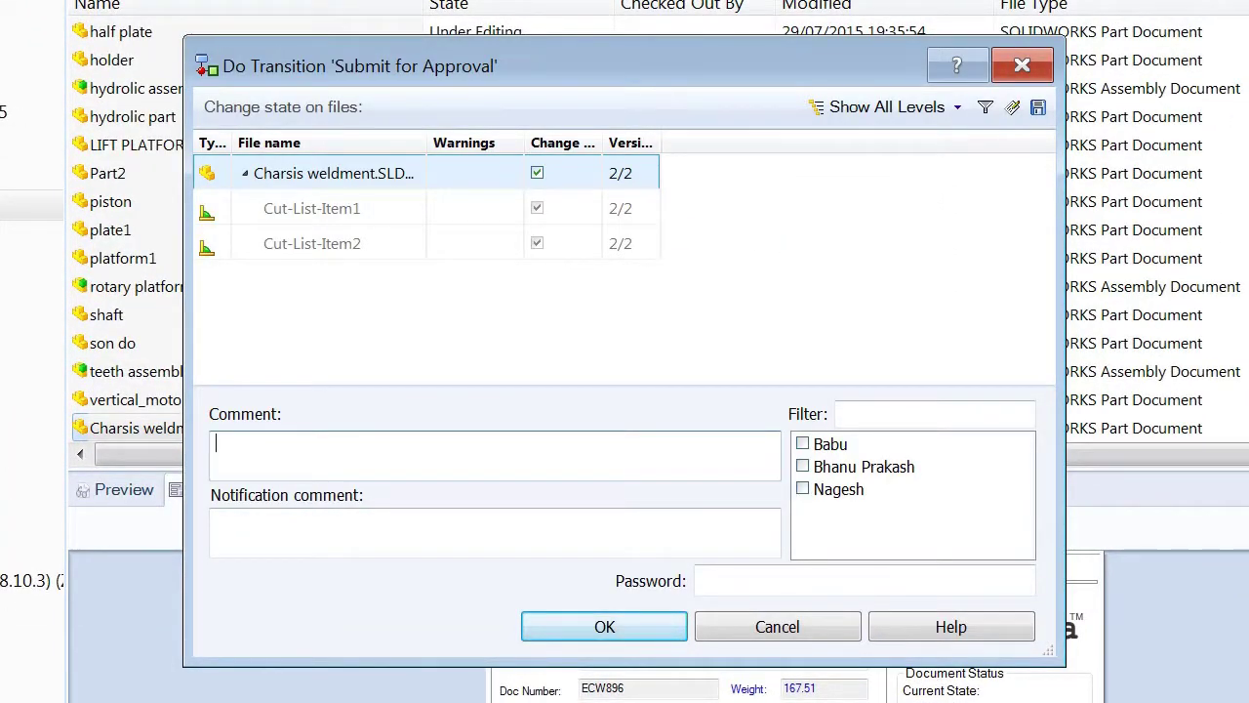
text(Review Chassis de)
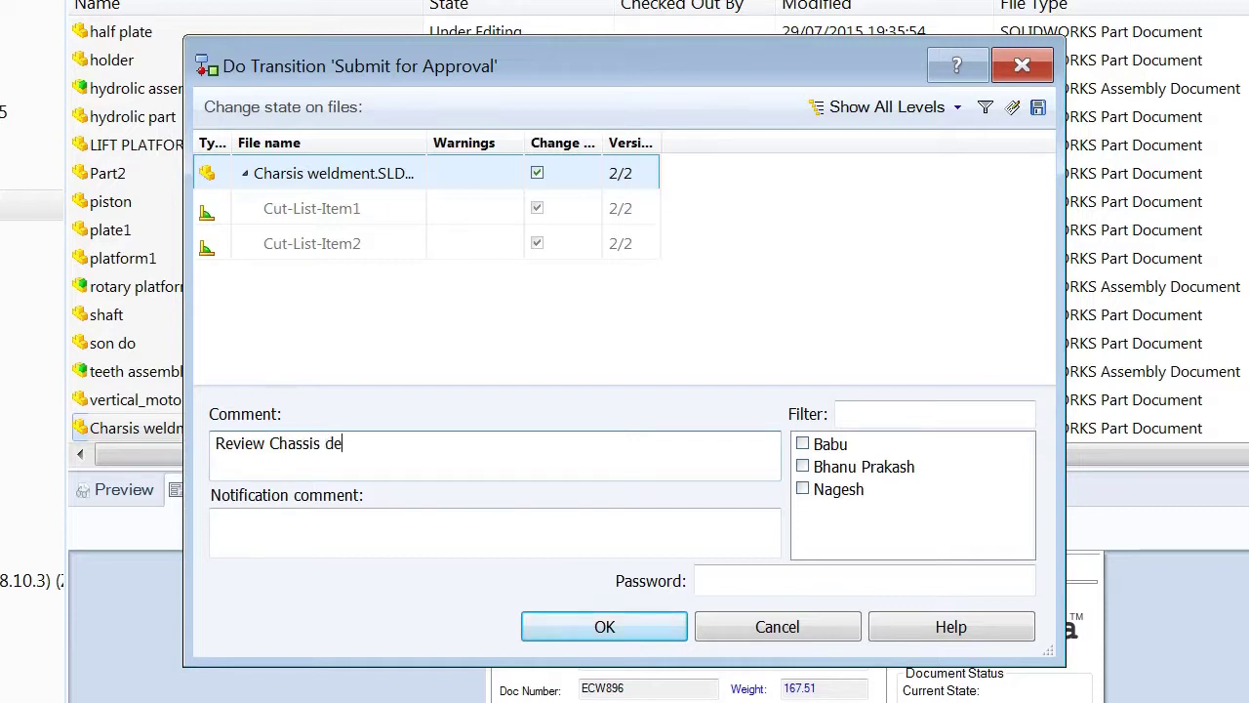
text(sign)
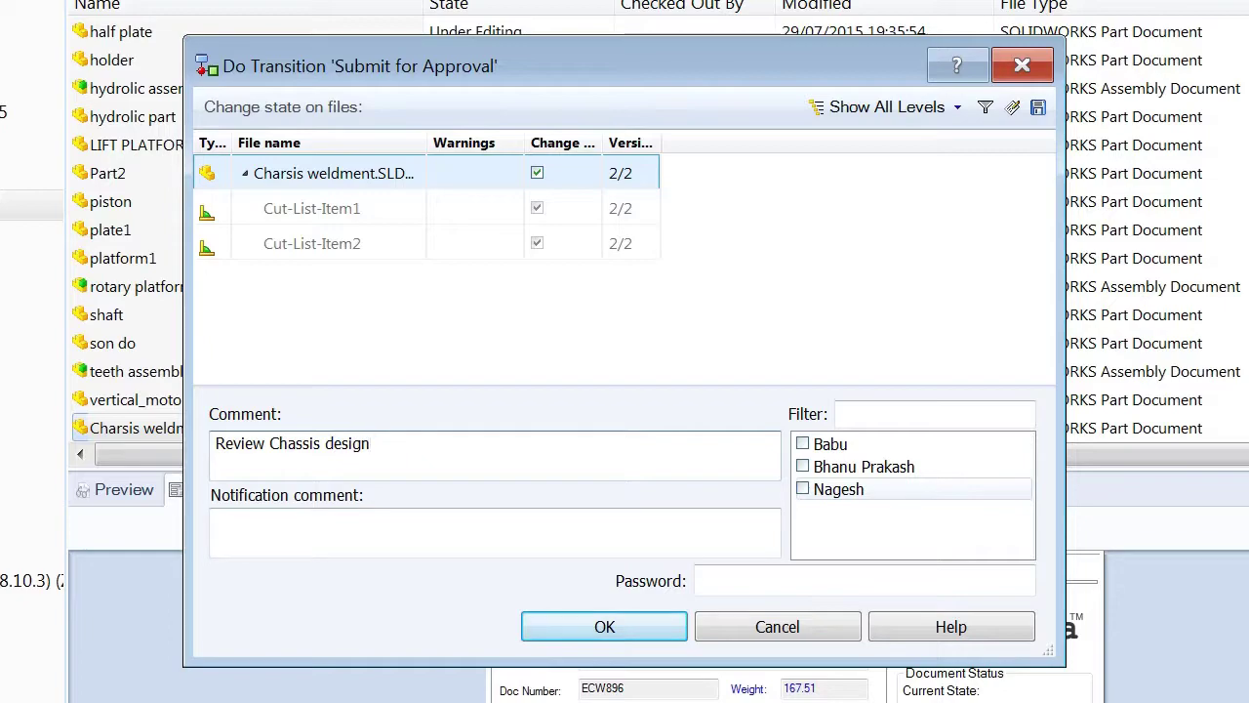
click(802, 489)
click(604, 627)
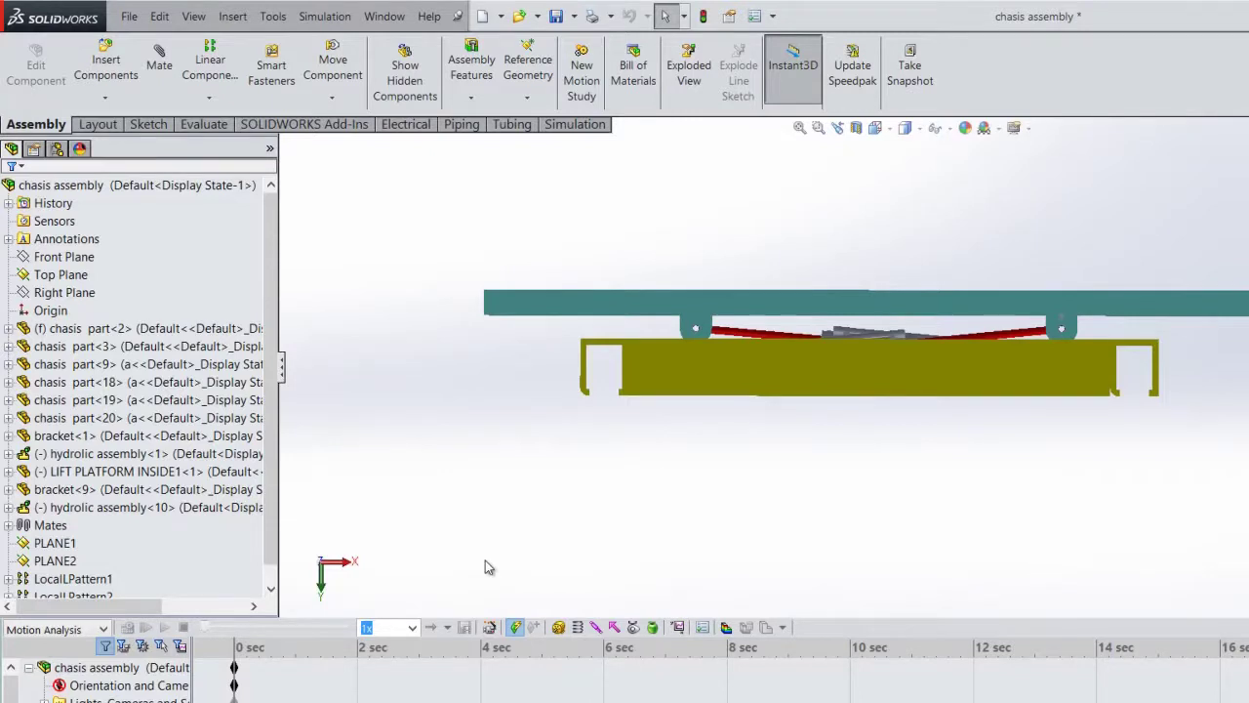
Apply a downward 20000 N force to the platform's top face.
click(616, 630)
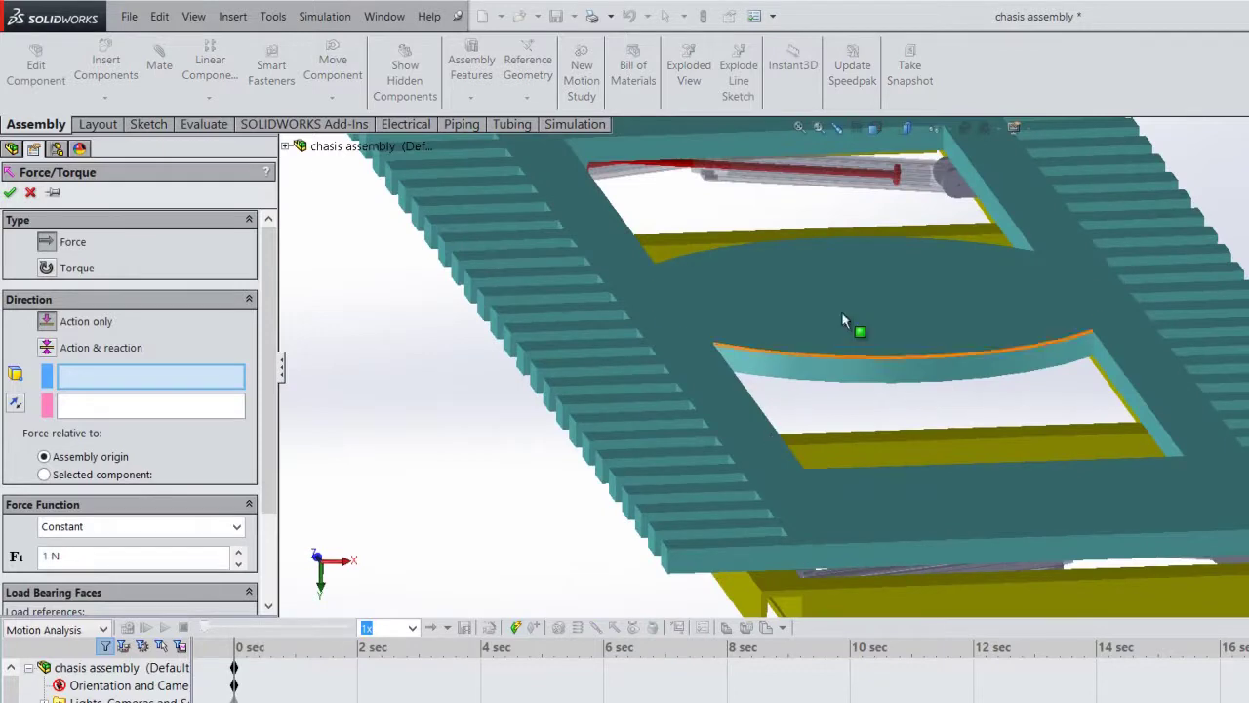
click(847, 316)
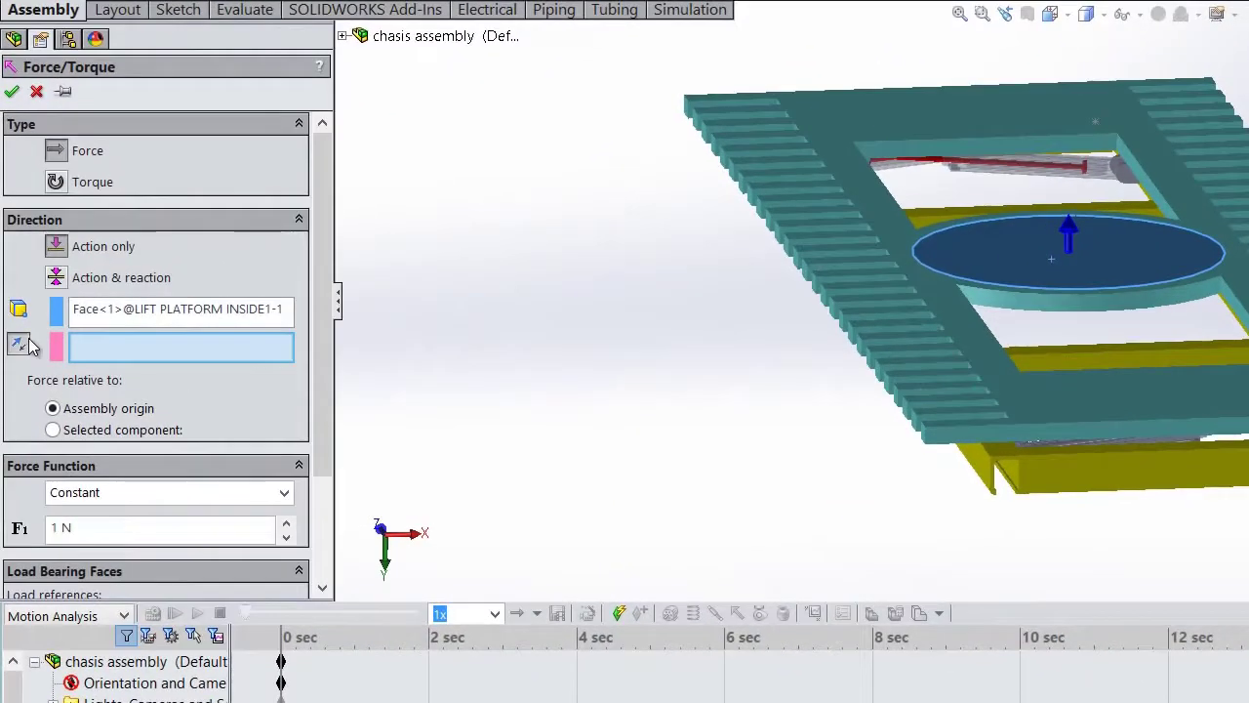
click(18, 357)
click(107, 529)
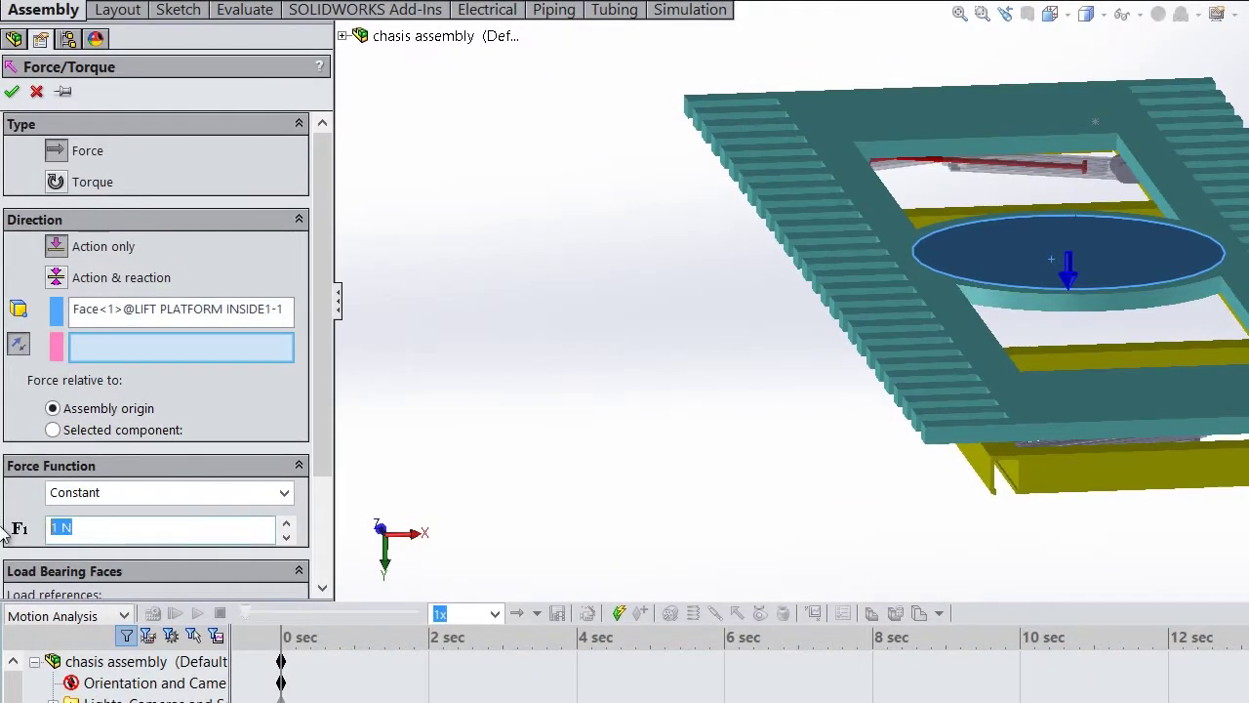
text(20000)
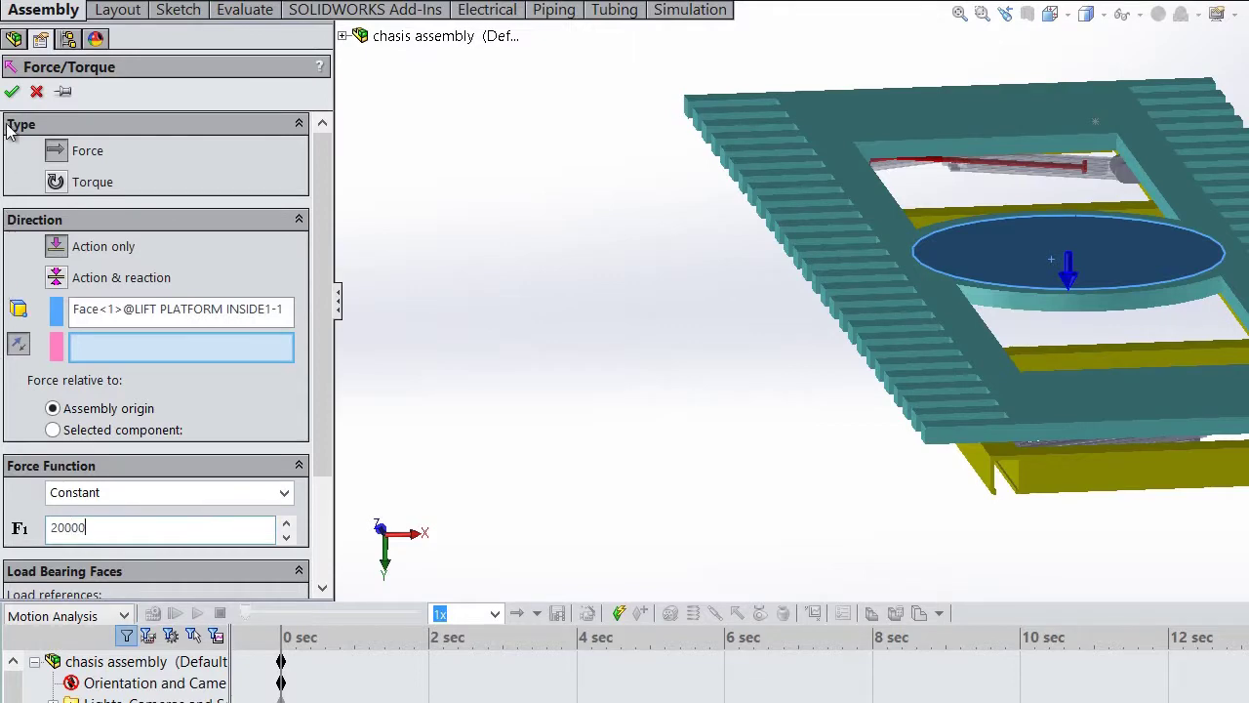
click(12, 90)
Add a linear motor on the platform's circular face with speed 20, then calculate the study.
click(210, 660)
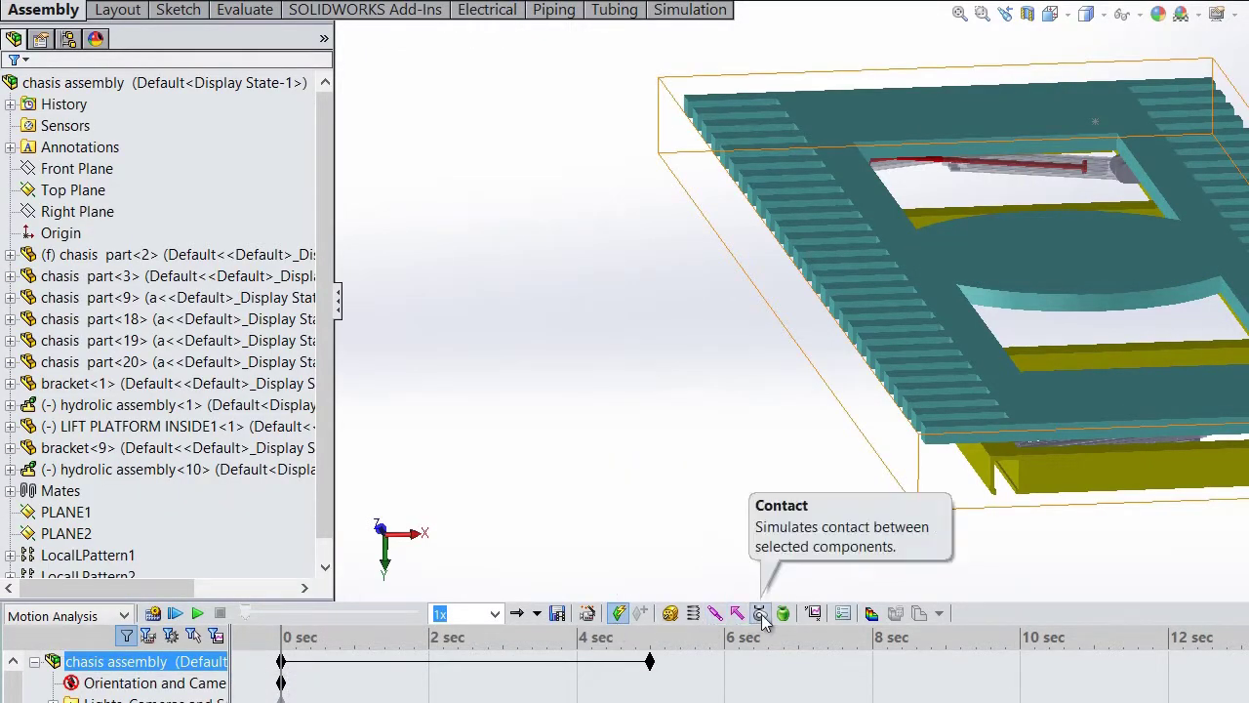
click(671, 613)
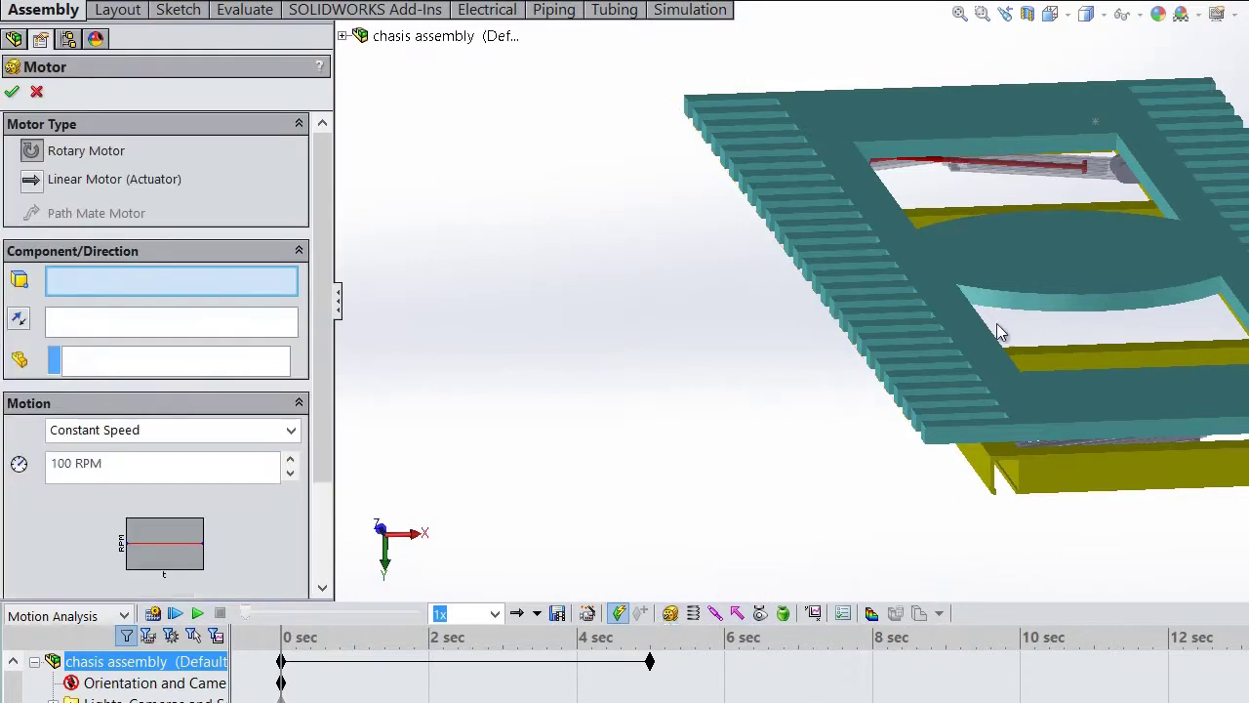
click(1078, 262)
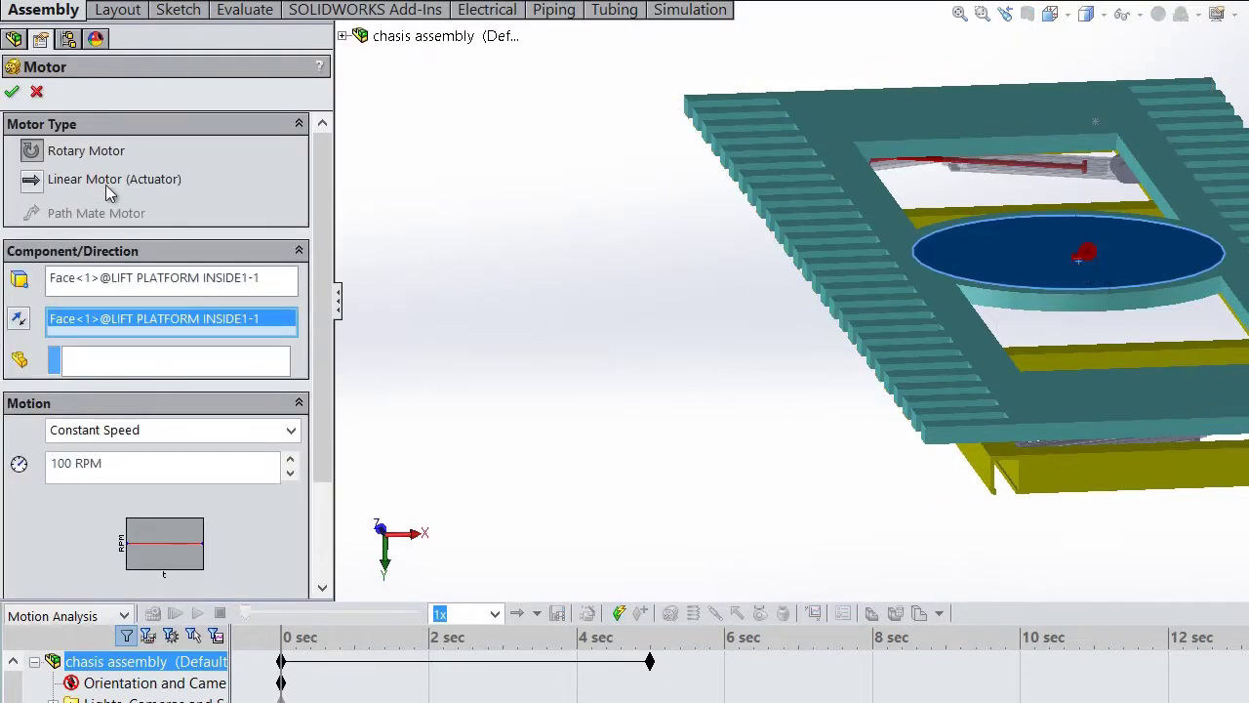
click(31, 179)
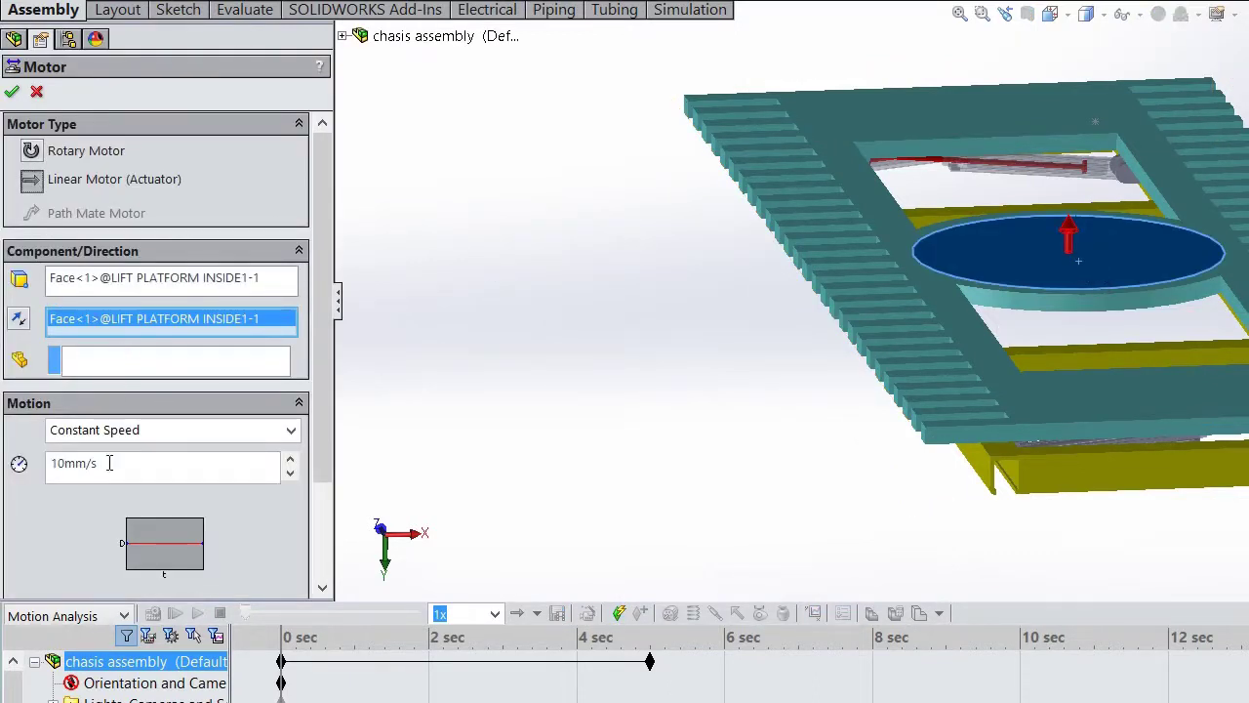
drag(108, 462, 49, 469)
text(20)
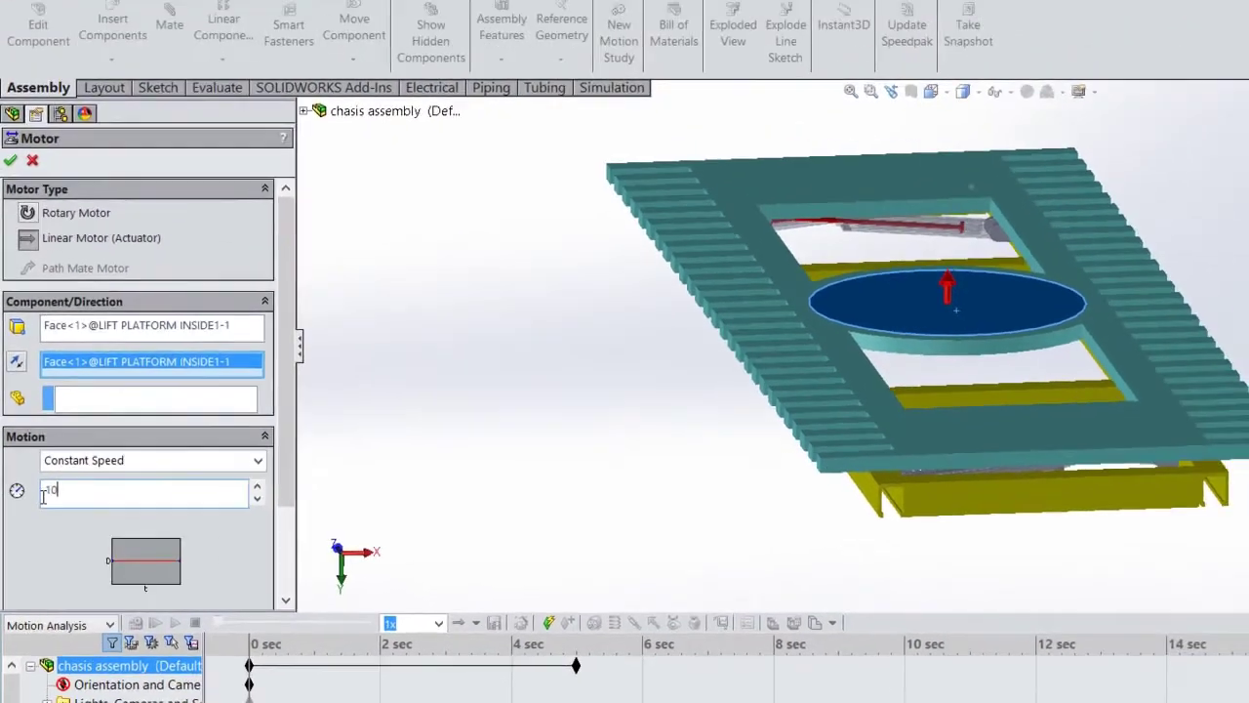
key(Return)
click(127, 628)
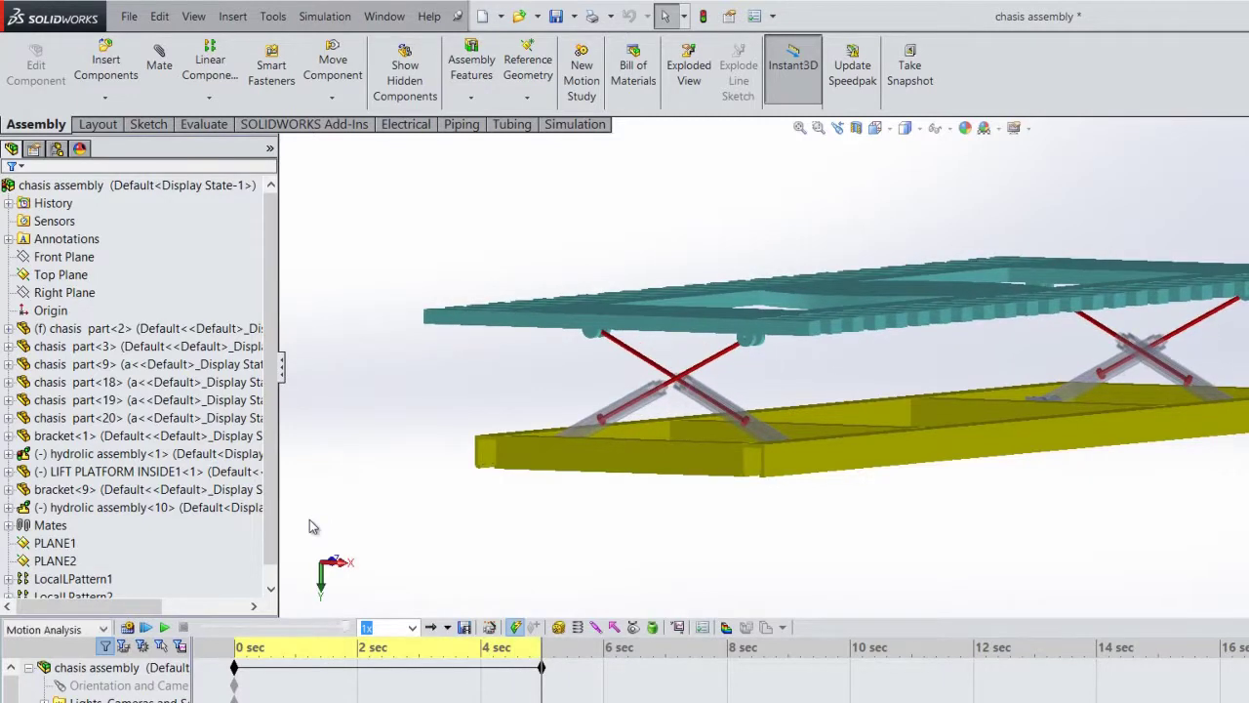
Plot the Y component of linear displacement for the platform's top face, then close that plot.
click(515, 627)
click(98, 242)
click(74, 277)
click(75, 269)
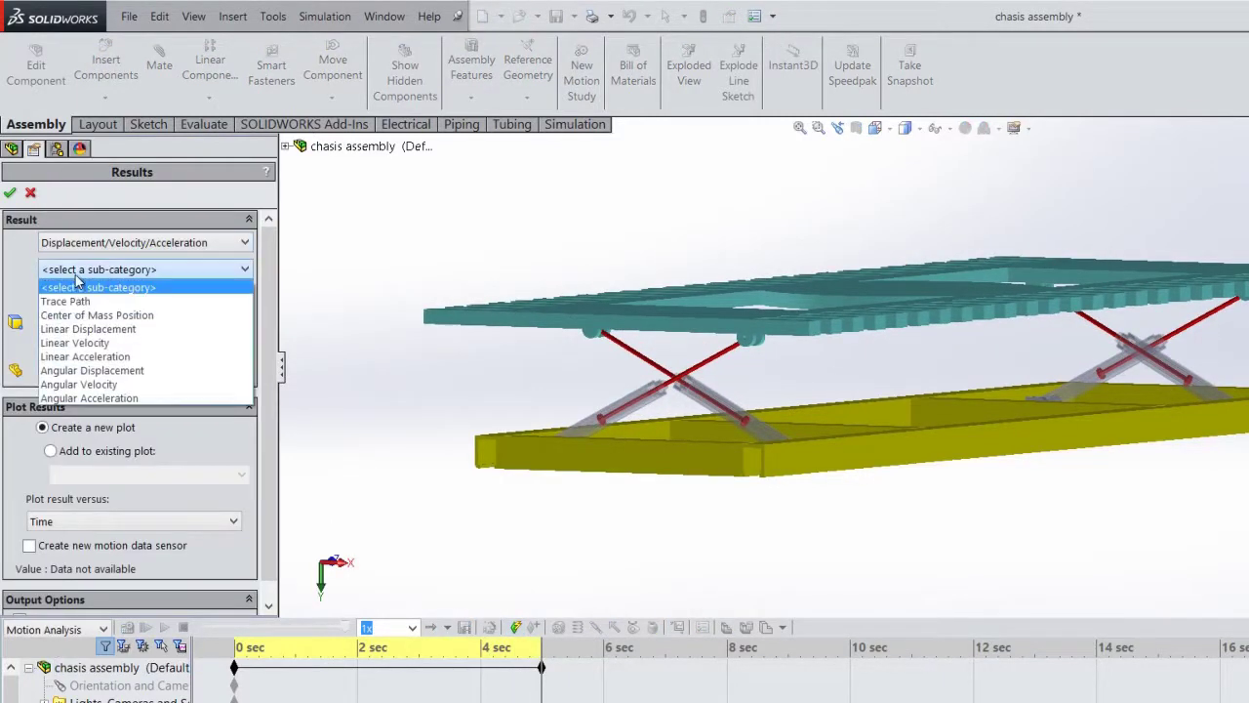
click(83, 329)
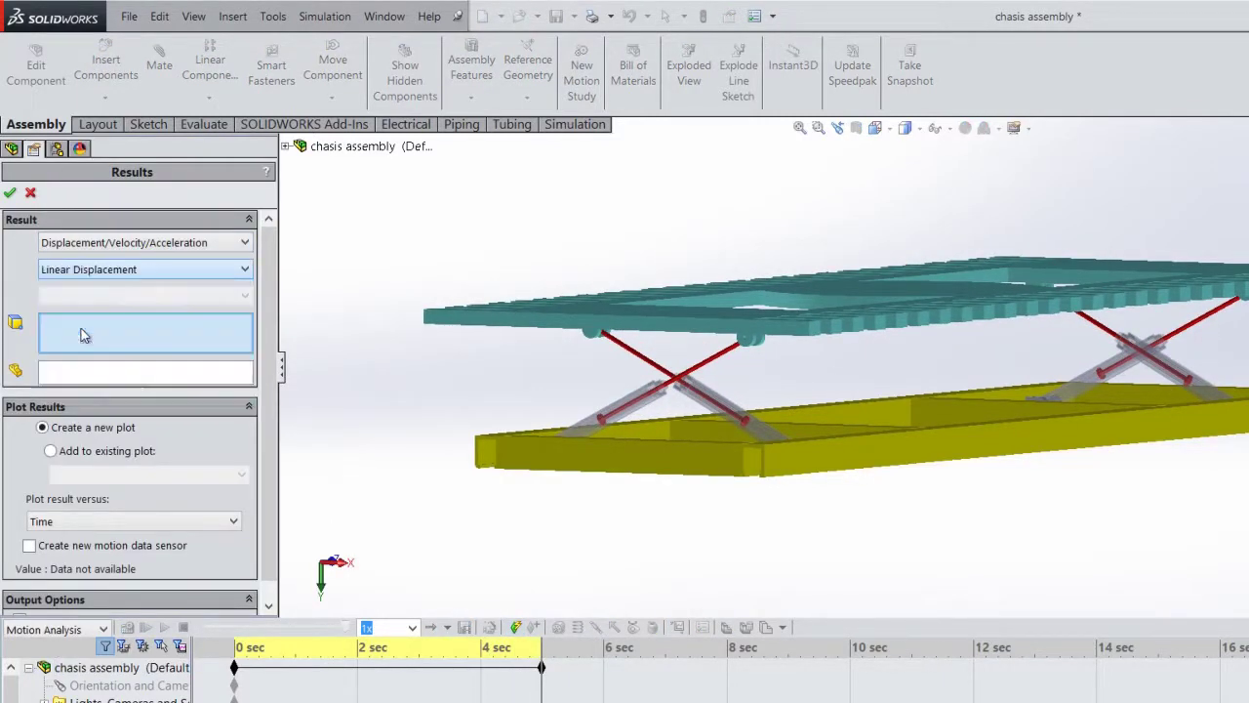
click(86, 297)
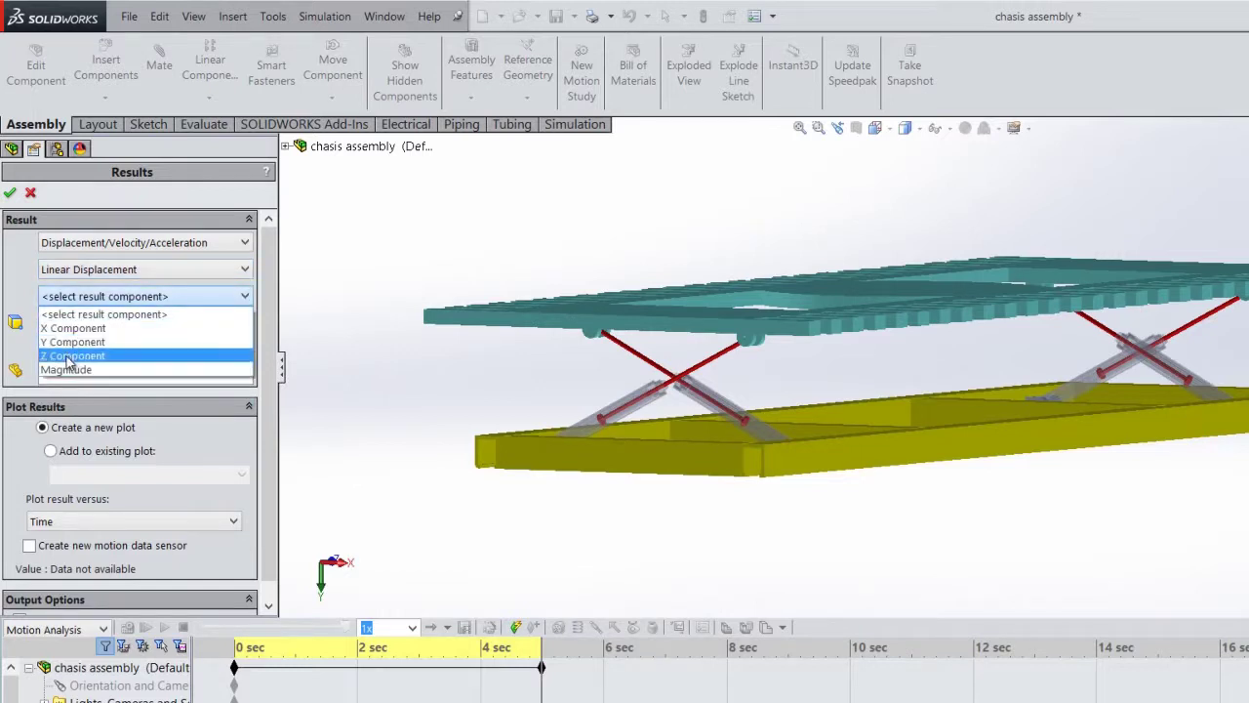
click(76, 341)
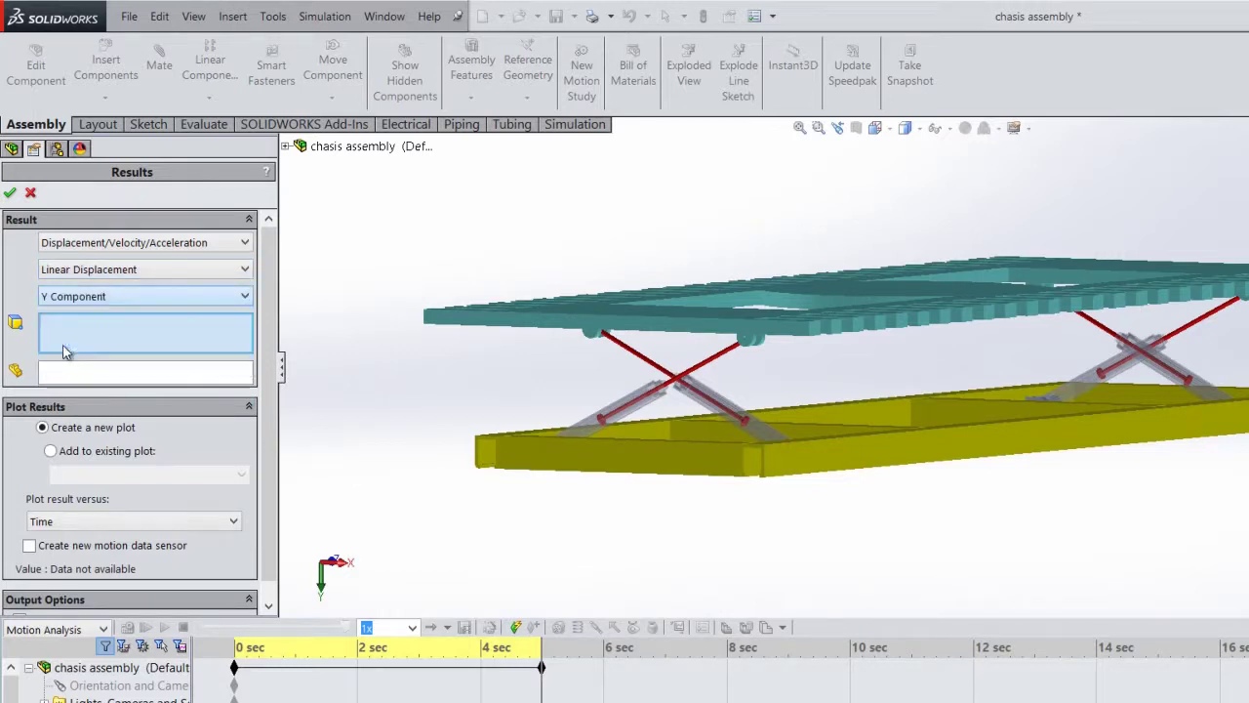
click(607, 310)
click(10, 192)
click(680, 627)
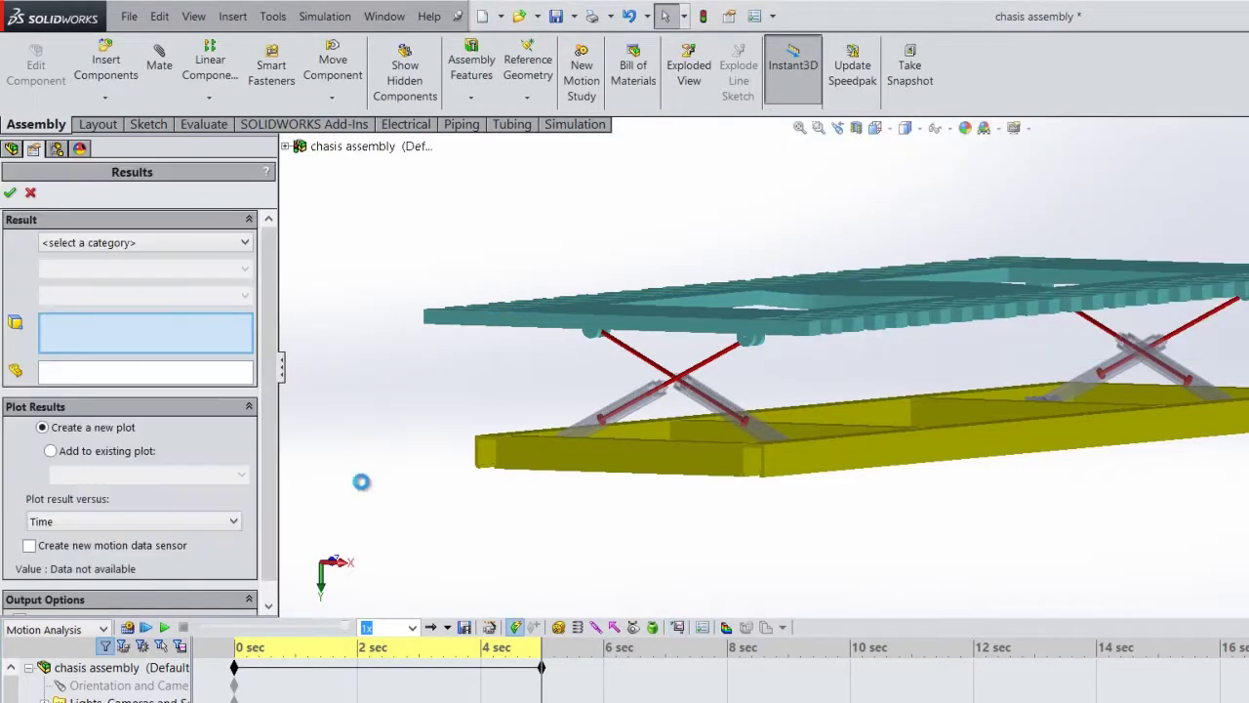
Plot the motor force magnitude for LinearMotor2.
click(98, 243)
click(59, 288)
click(78, 270)
click(68, 301)
click(97, 296)
click(63, 370)
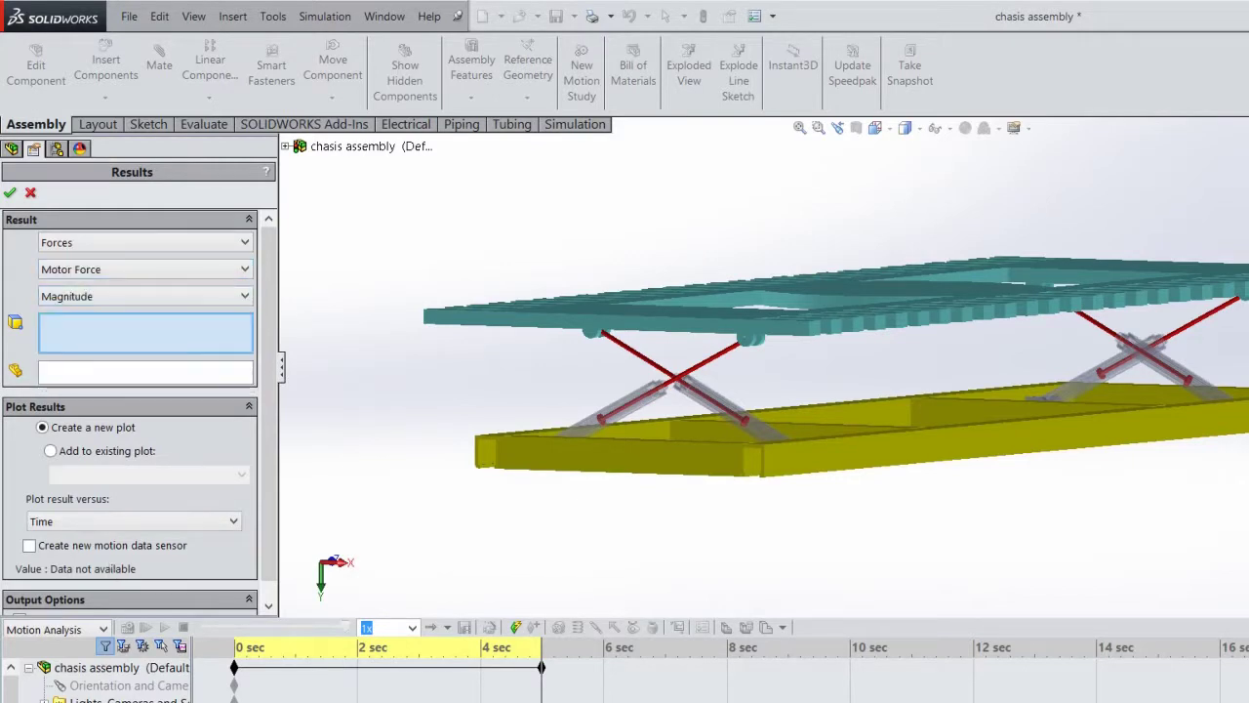
click(108, 695)
click(10, 192)
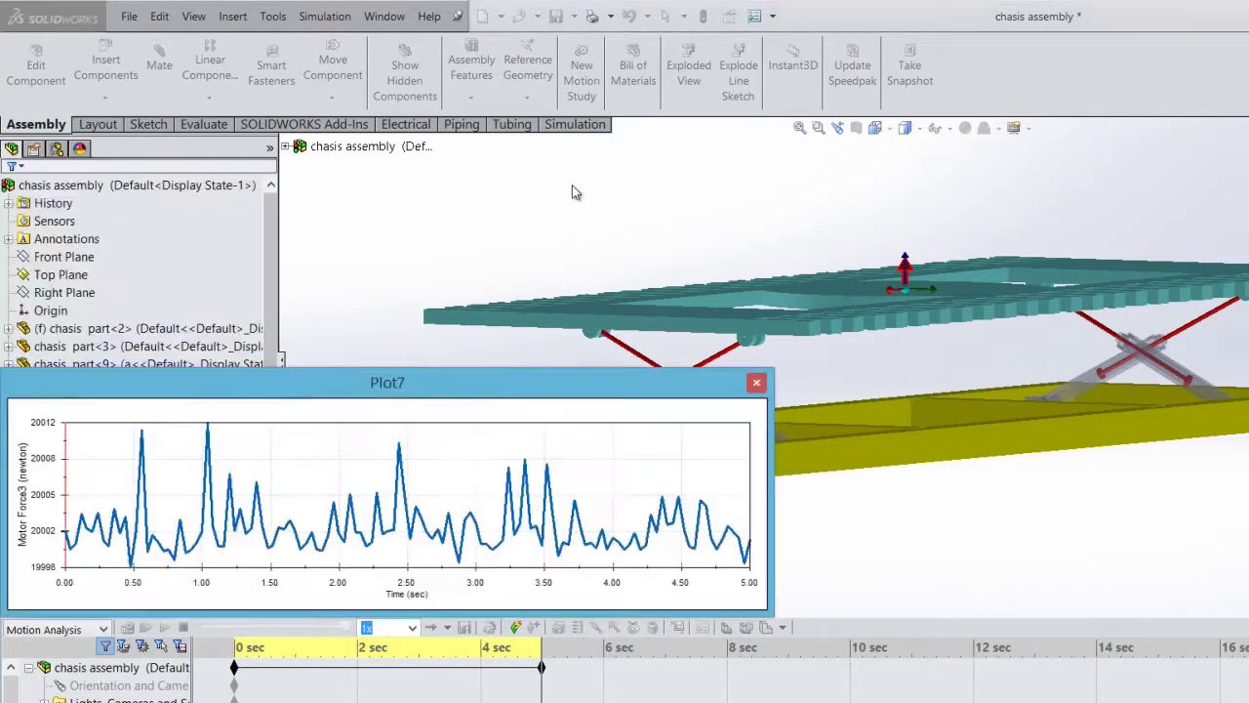
drag(493, 388, 748, 213)
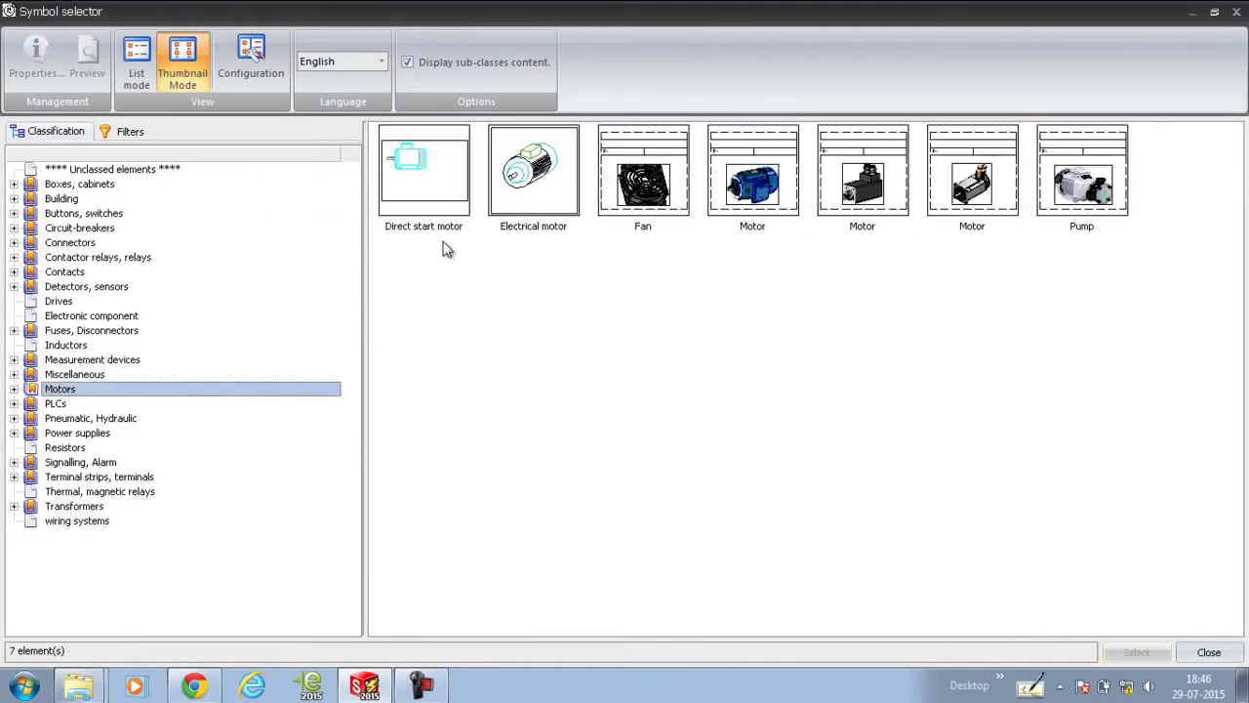
Place motor M5 on the diagram and assign it the Leroy Somer LS112MG-2P(5.5) manufacturer part.
click(1136, 652)
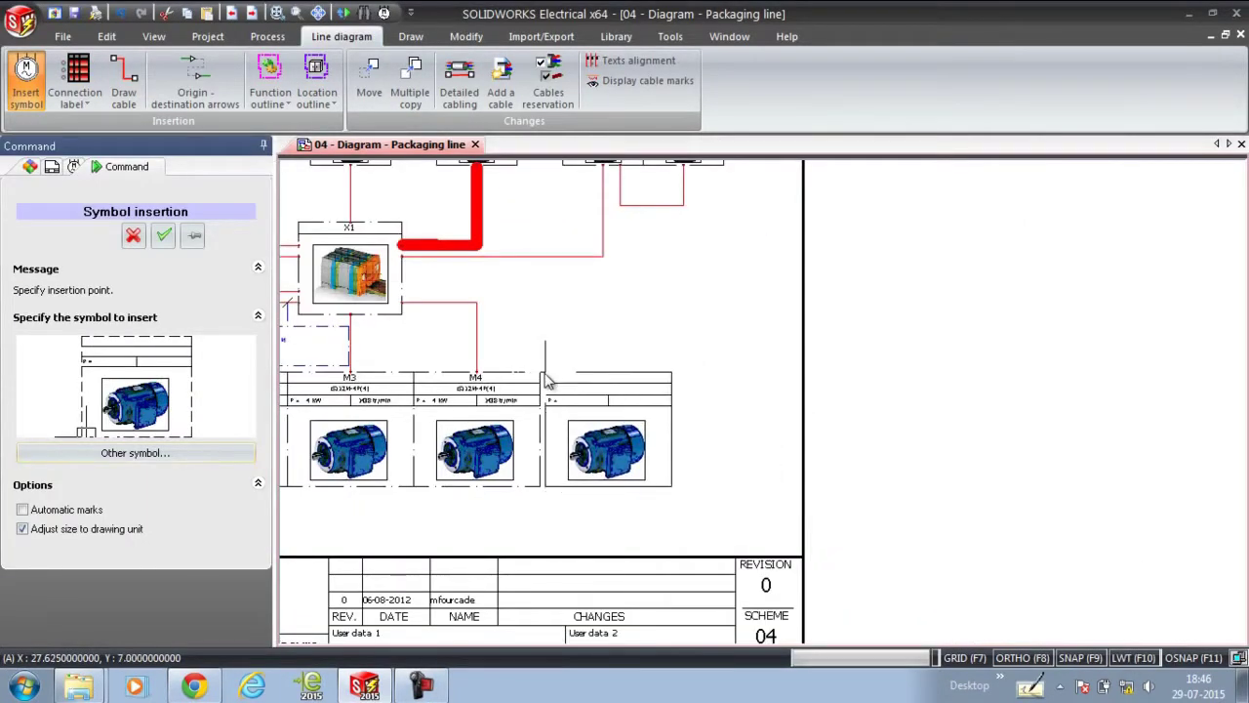
click(541, 370)
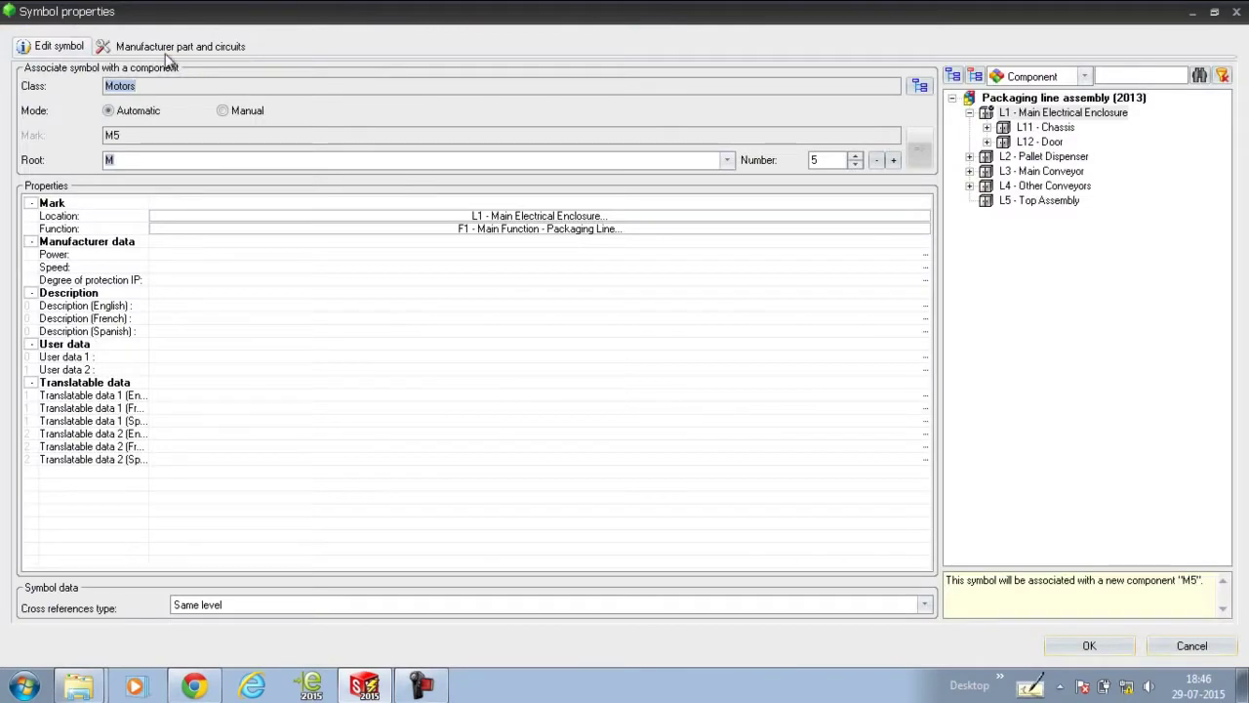
click(171, 47)
click(56, 89)
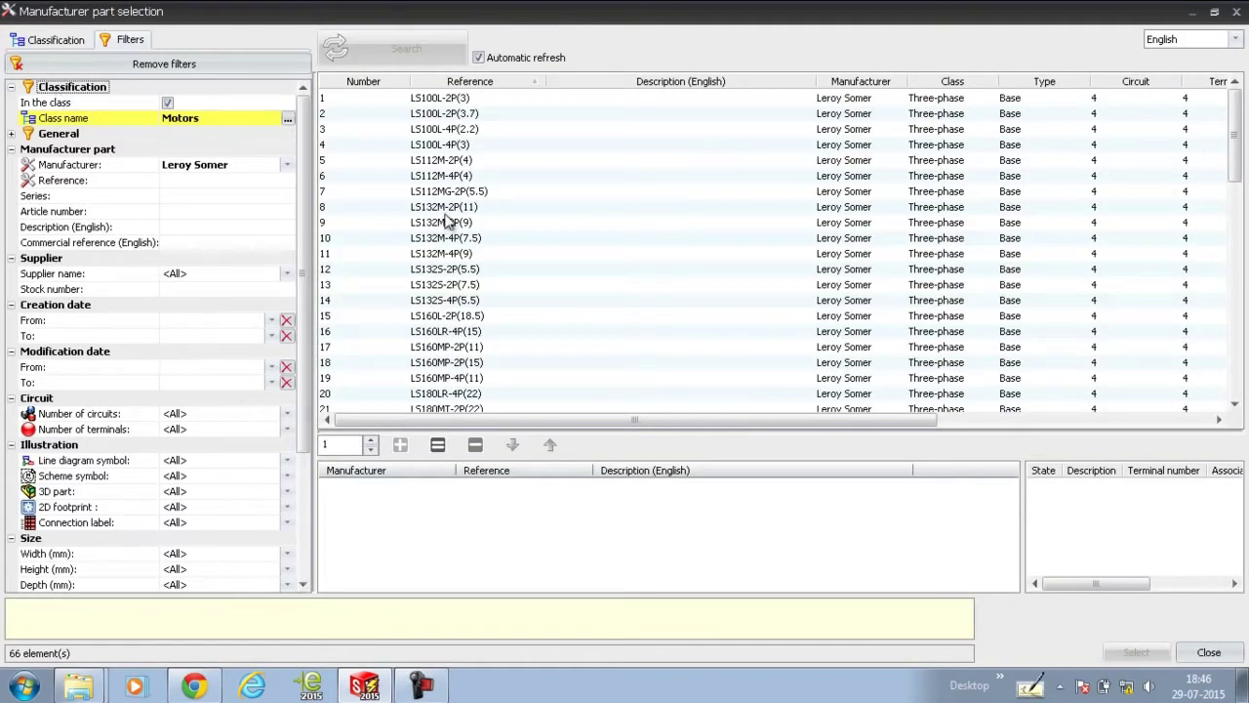
click(457, 193)
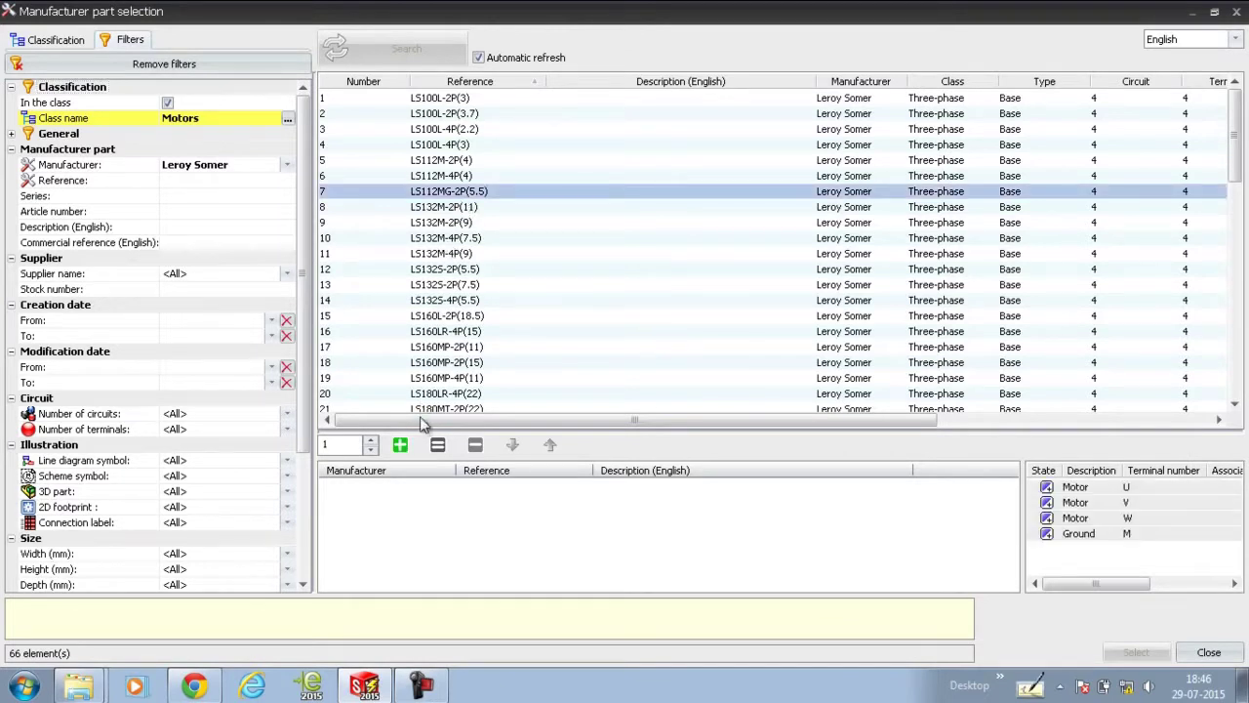
click(403, 446)
click(1134, 652)
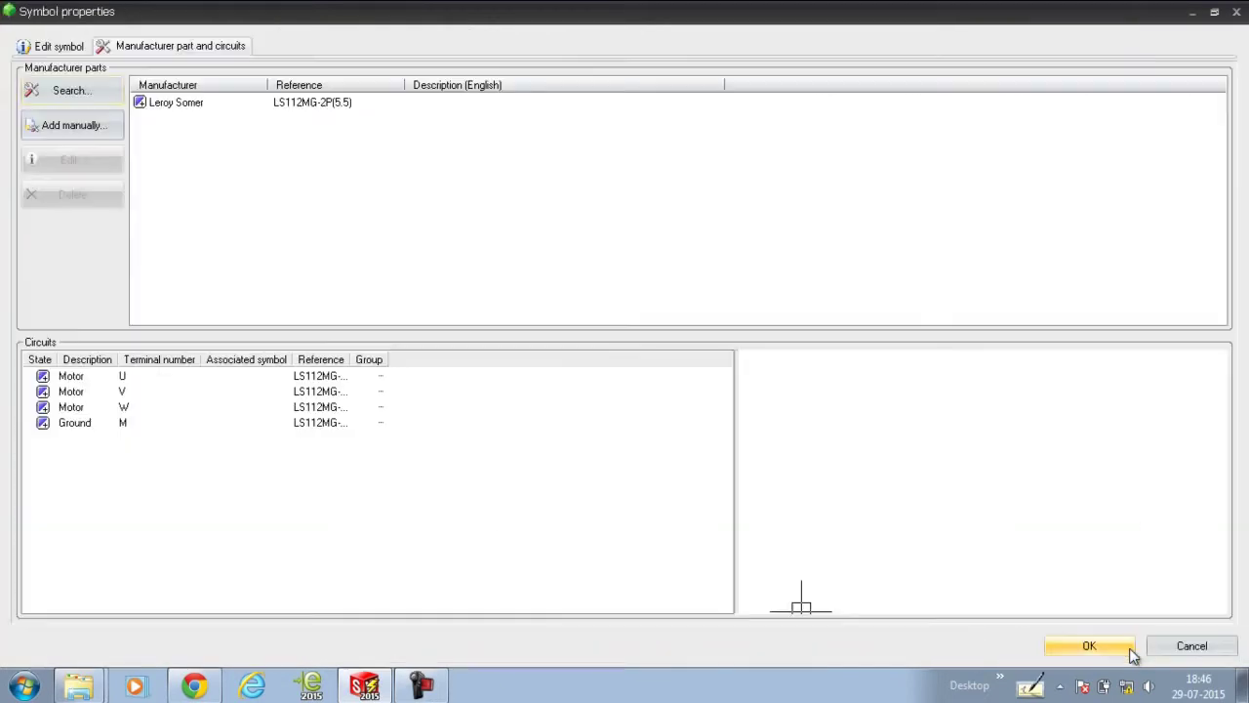
click(1101, 648)
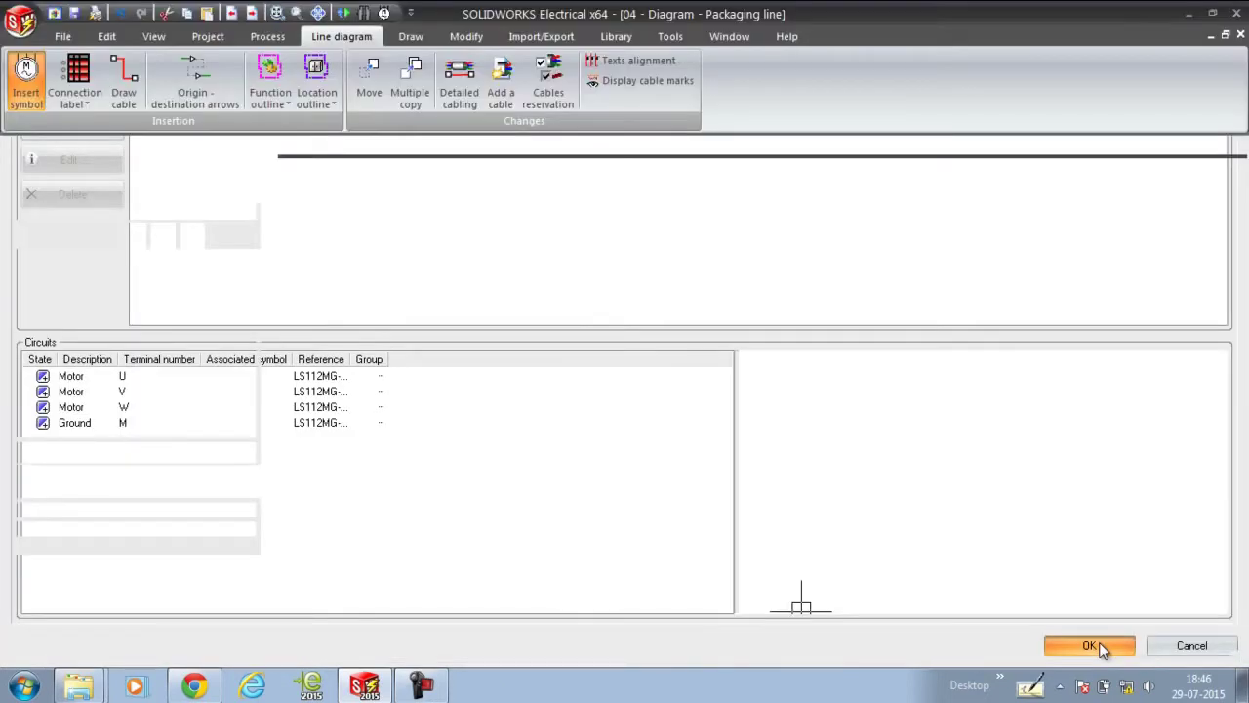
Draw a cable route from terminal strip X1 to motor M5.
click(123, 82)
click(402, 282)
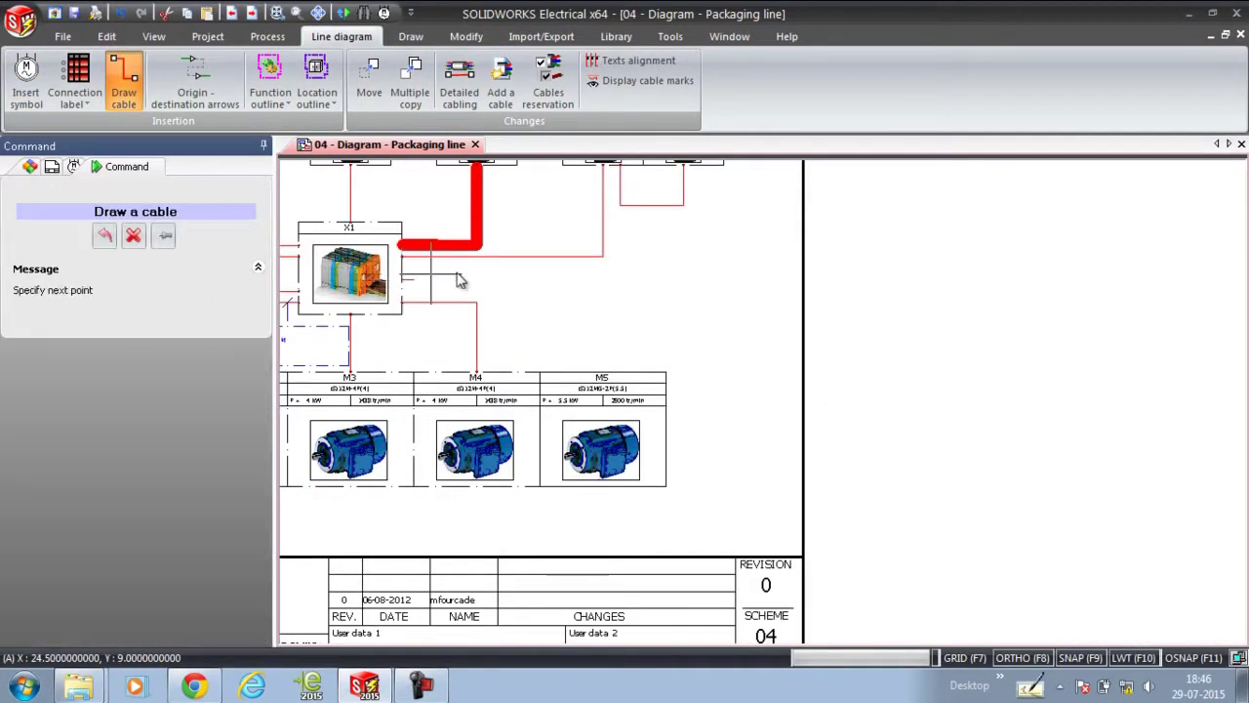
click(580, 281)
click(580, 375)
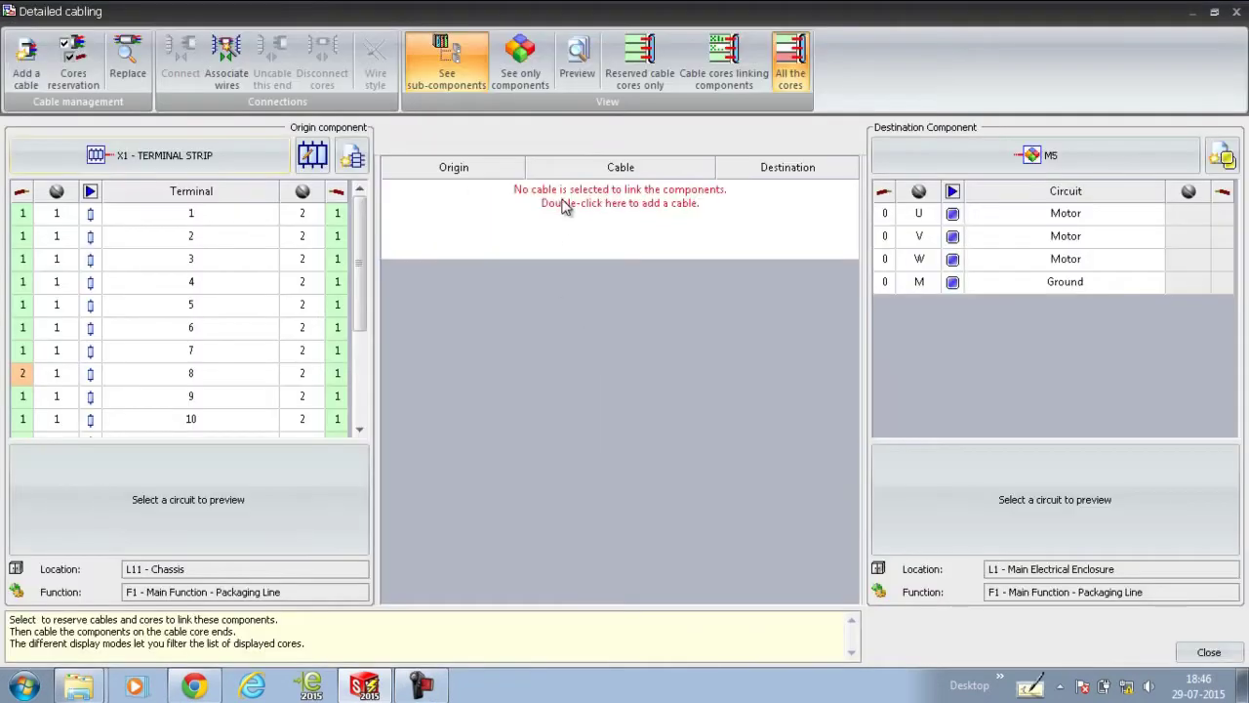
Assign the four-conductor 1000 R2V-RH 4X1.5 M cable to the X1–M5 link.
double_click(563, 201)
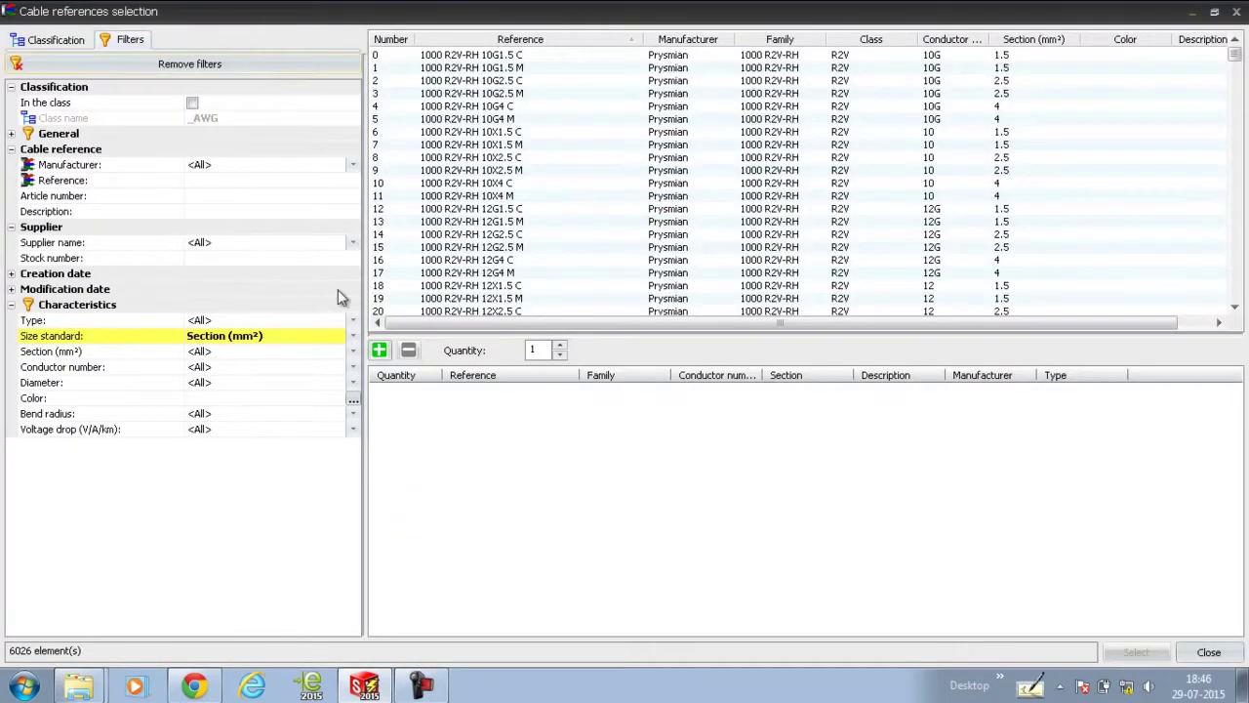
click(352, 367)
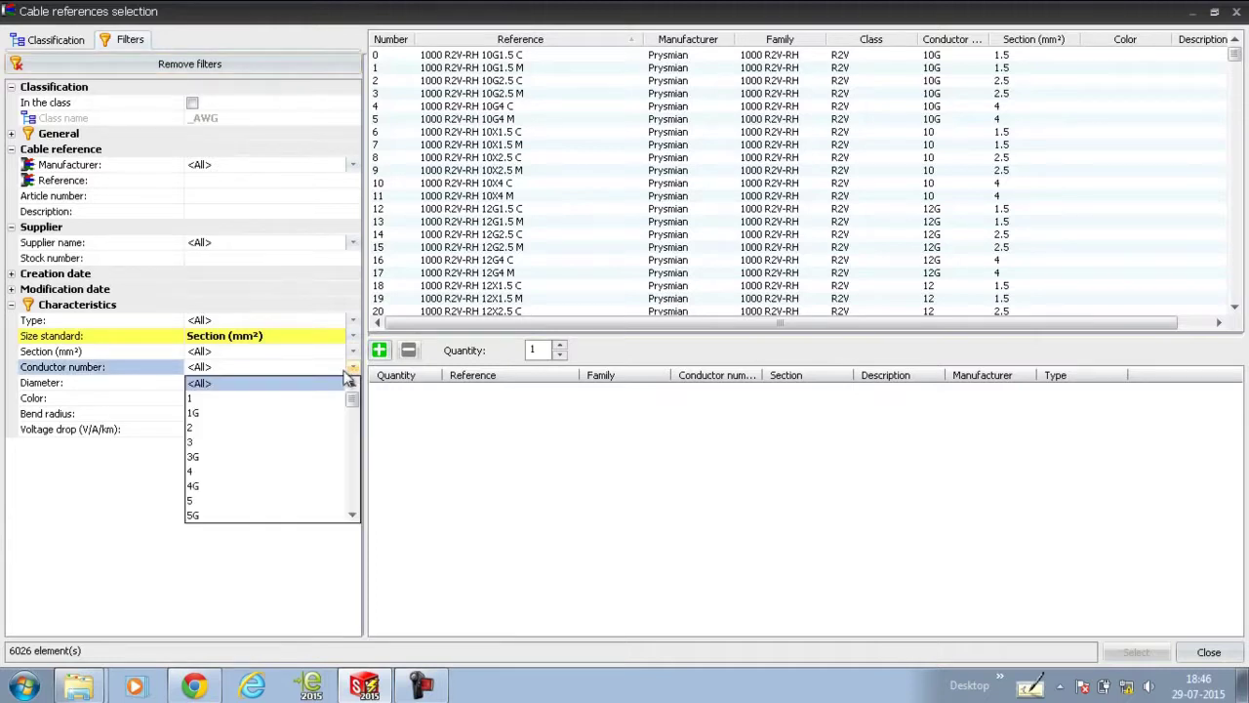
click(206, 470)
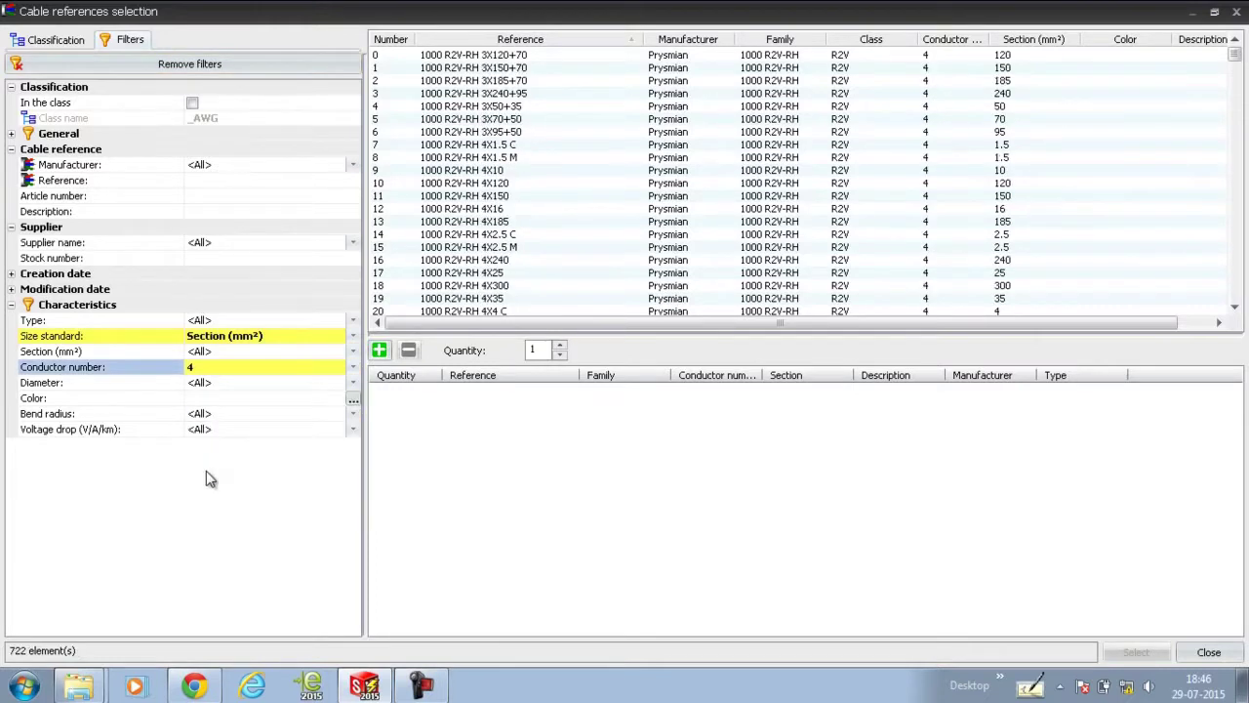
click(476, 157)
click(380, 352)
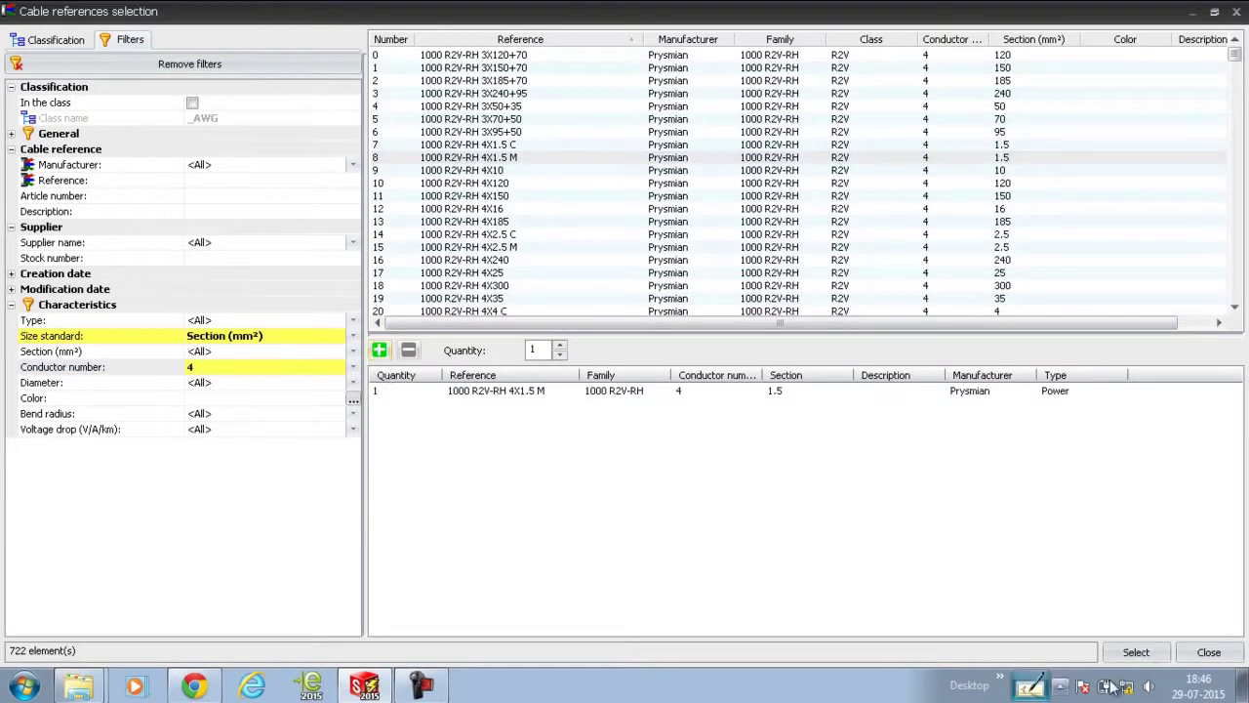
click(1135, 652)
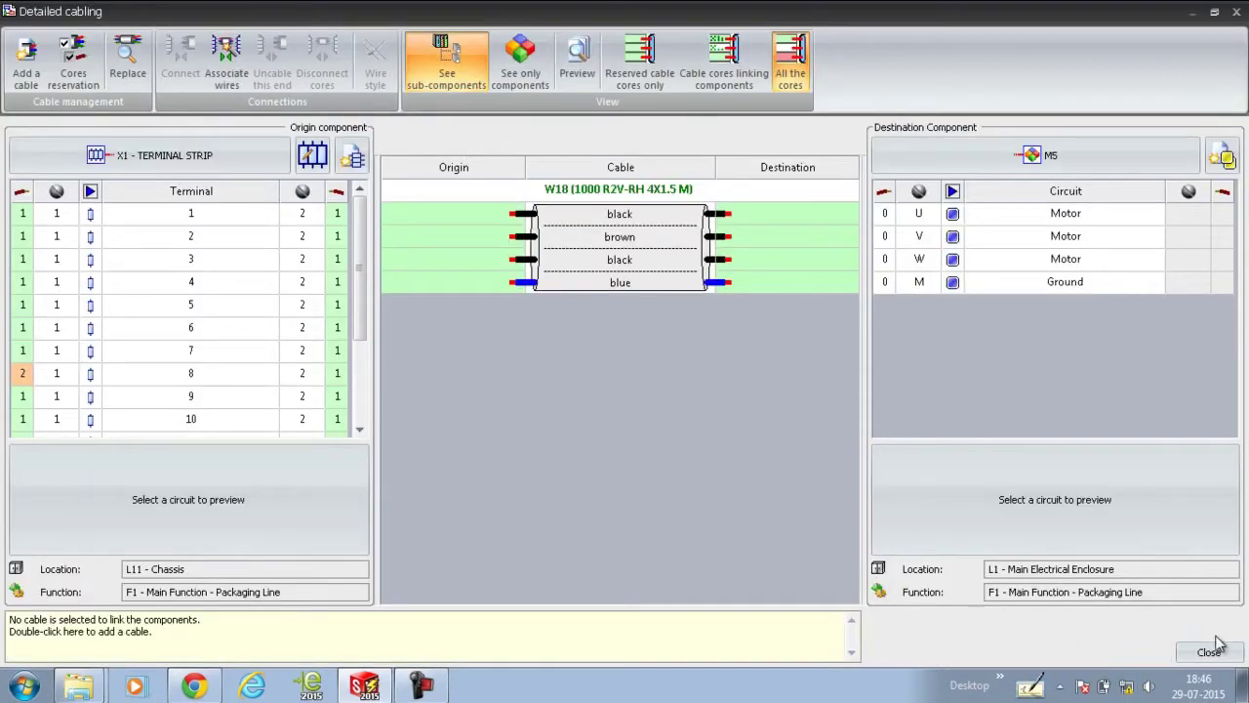
click(1209, 652)
scroll(632, 388, down, 2)
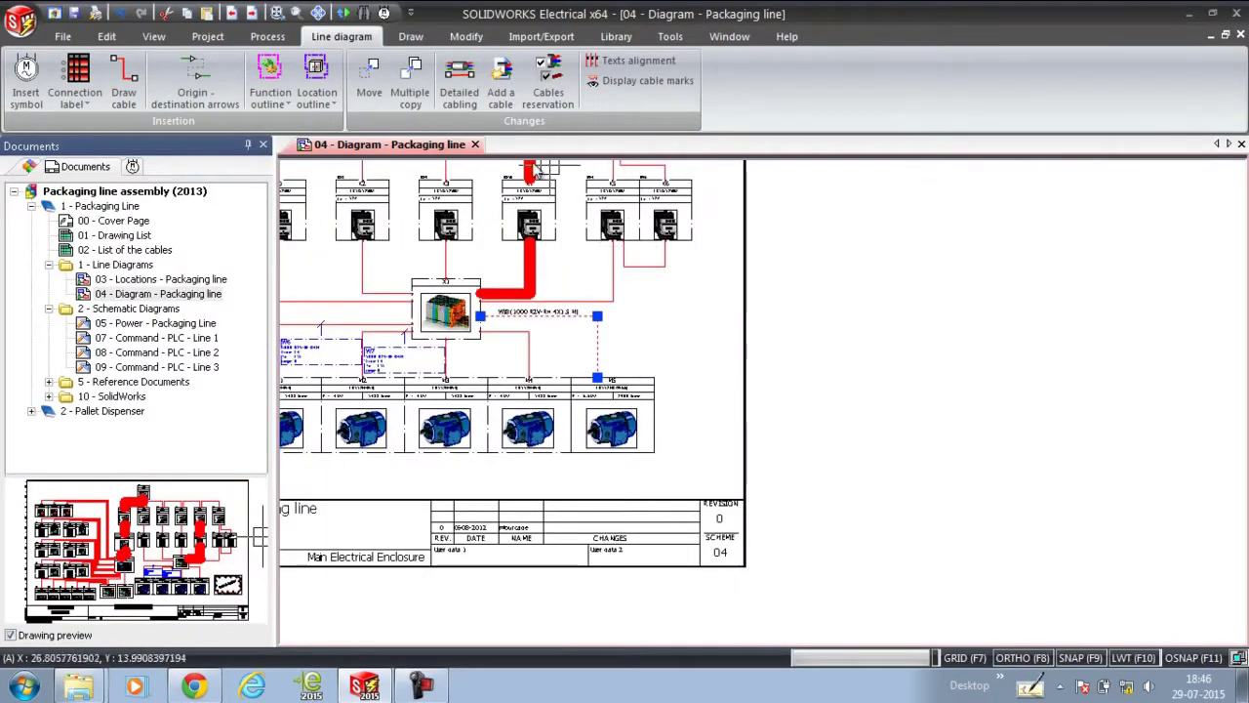
Open 05 - Power - Packaging Line and draw Phase 1-3 plus Protection wires rightward from the bus.
double_click(156, 324)
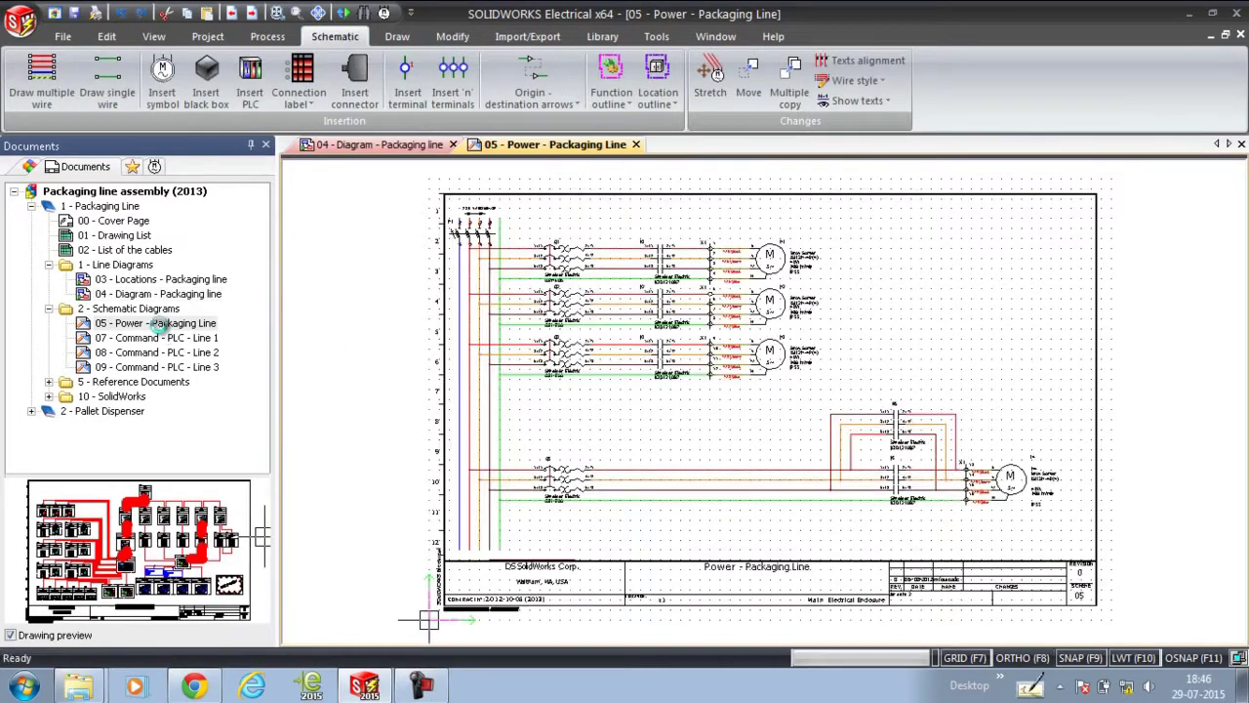
scroll(656, 332, up, 1)
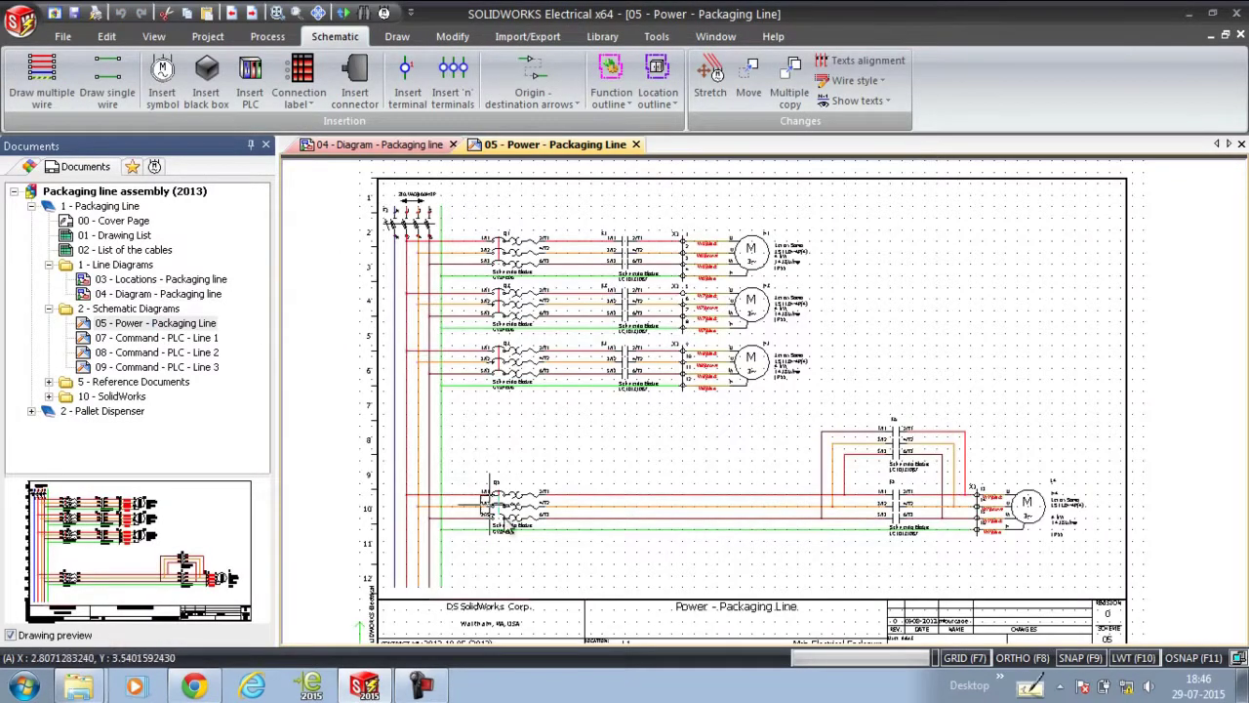
click(42, 83)
click(27, 488)
click(27, 503)
scroll(450, 431, up, 1)
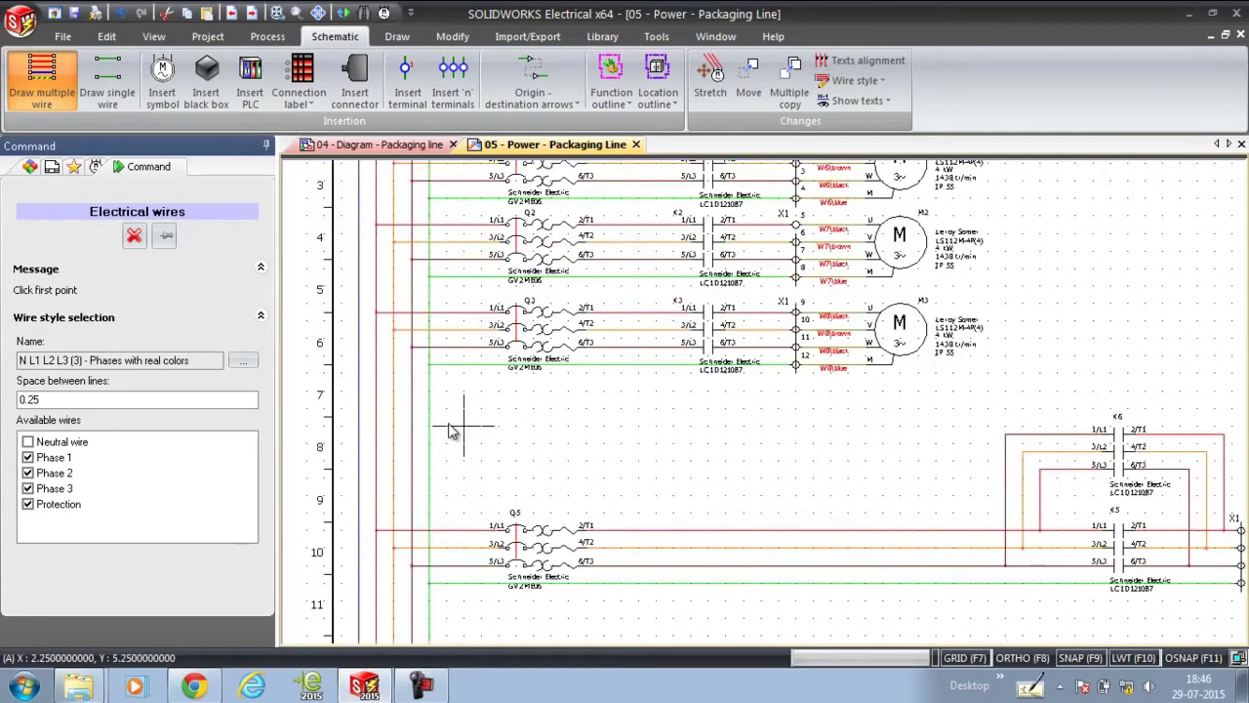
click(379, 427)
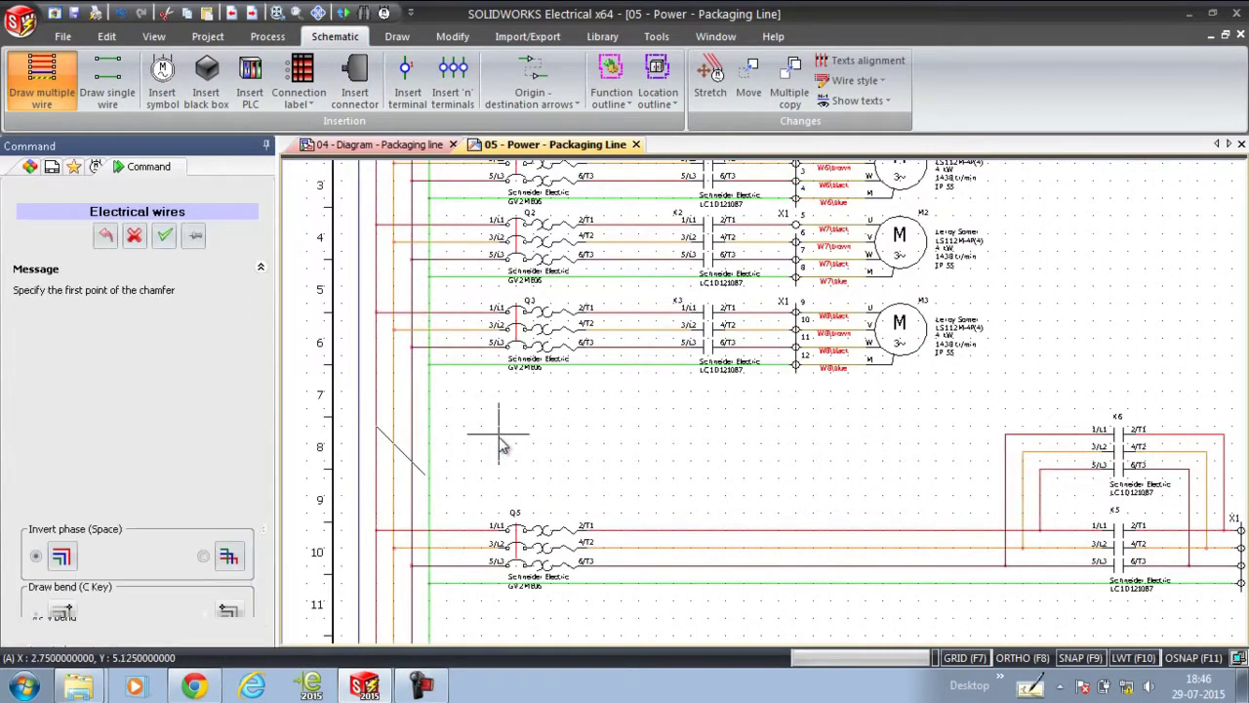
click(927, 420)
key(Escape)
scroll(624, 427, up, 1)
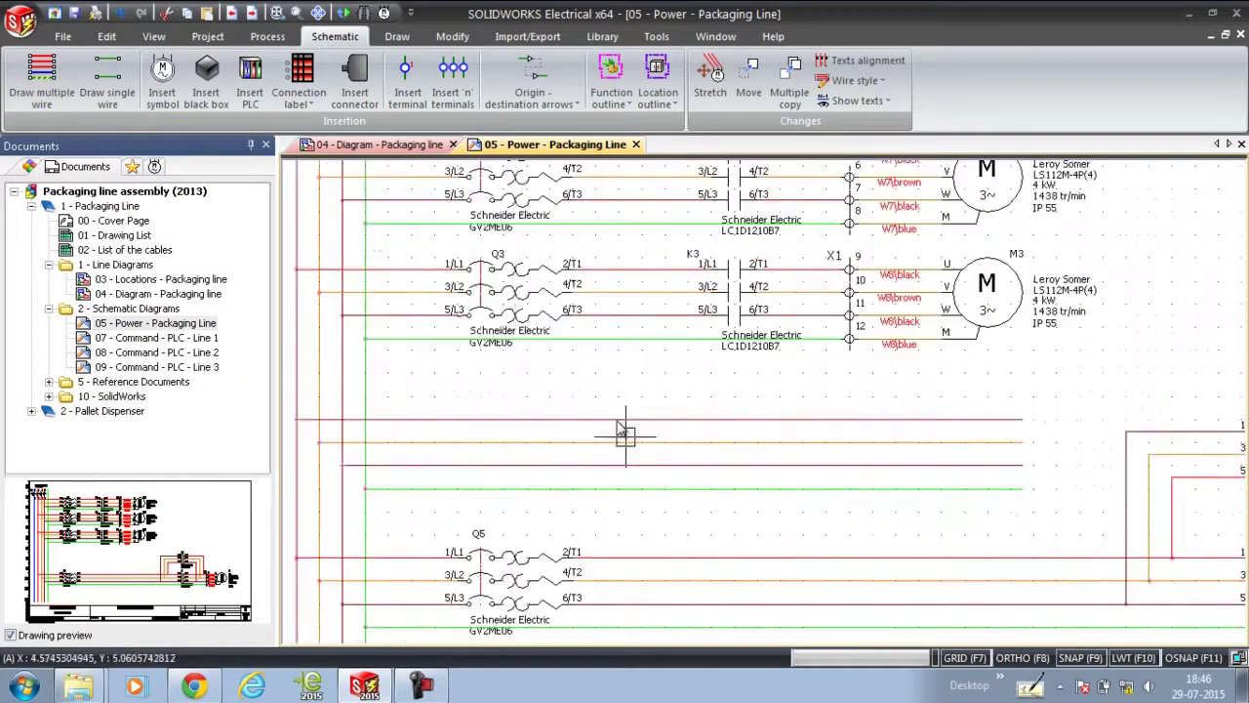
Insert a 3-pole thermal breaker on the new wires, linked to =F1-Q4 BREAKER.
click(164, 86)
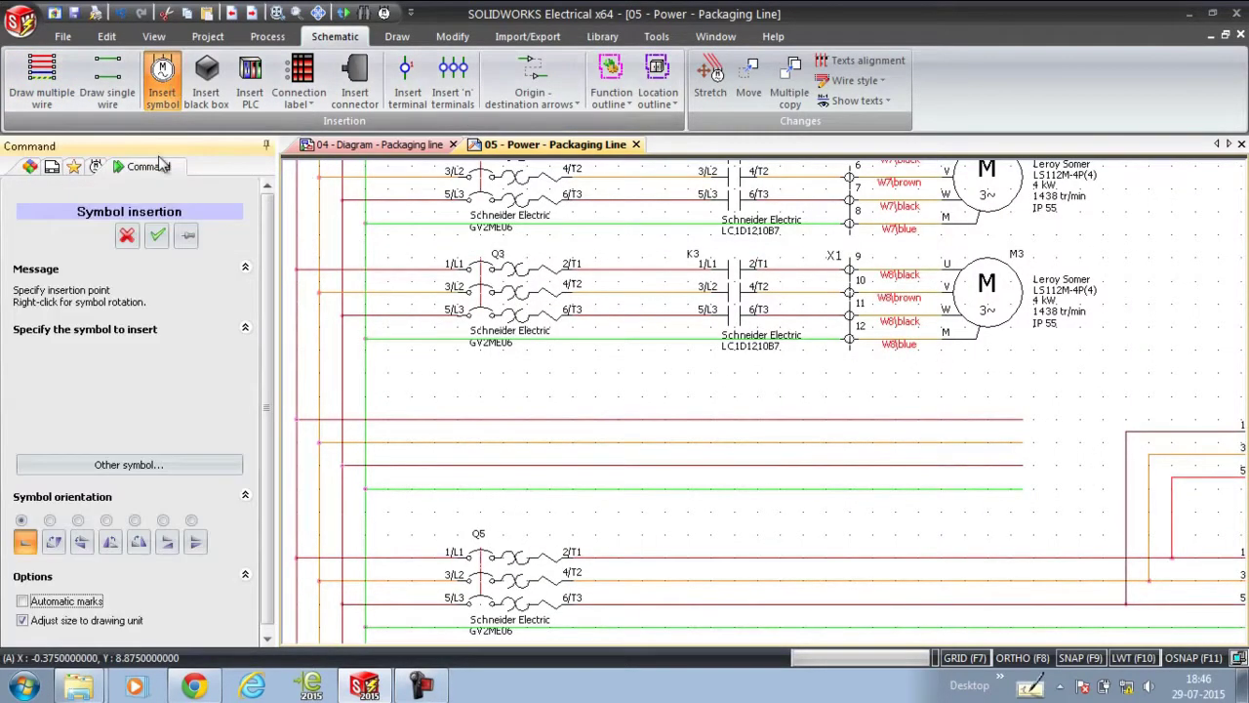
click(49, 280)
text(3 pole)
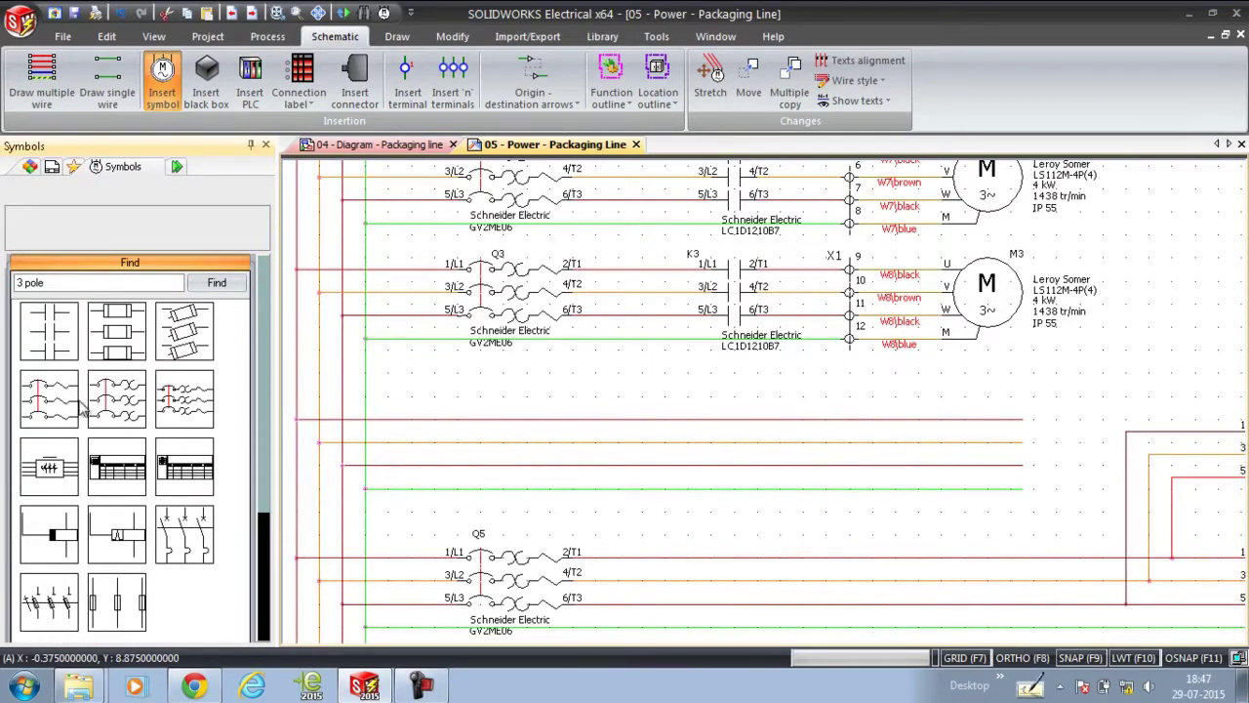
double_click(111, 415)
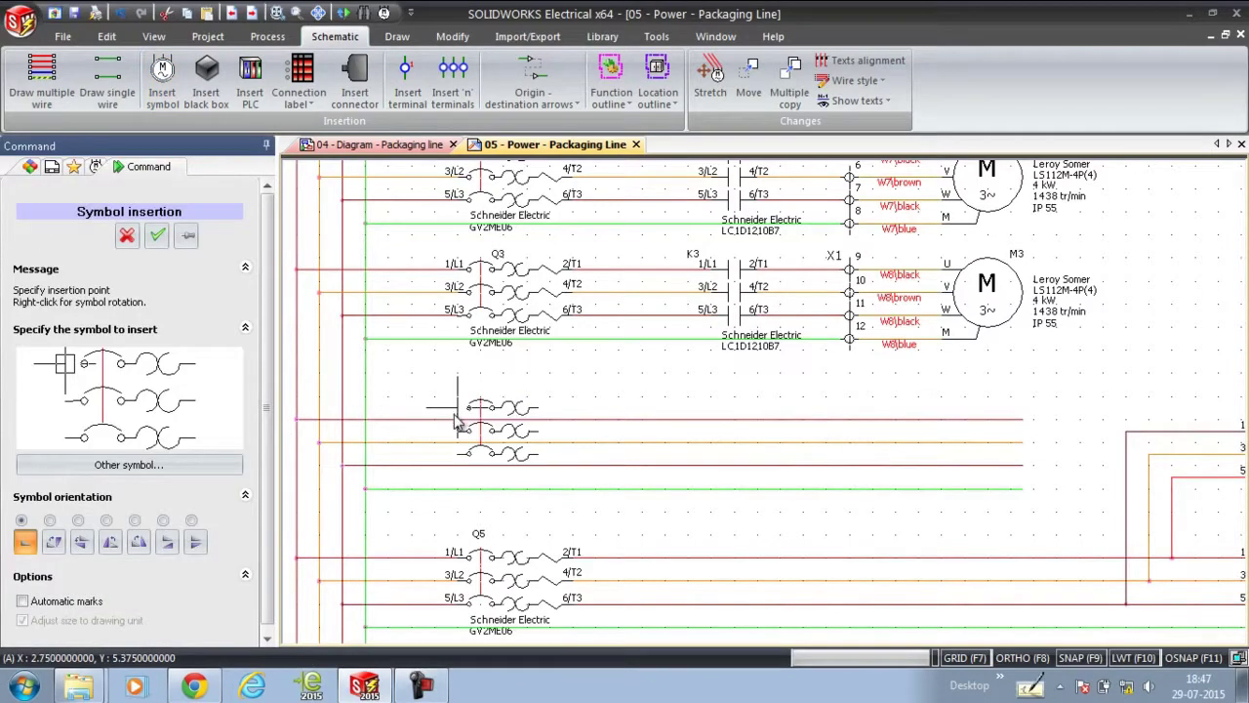
click(460, 425)
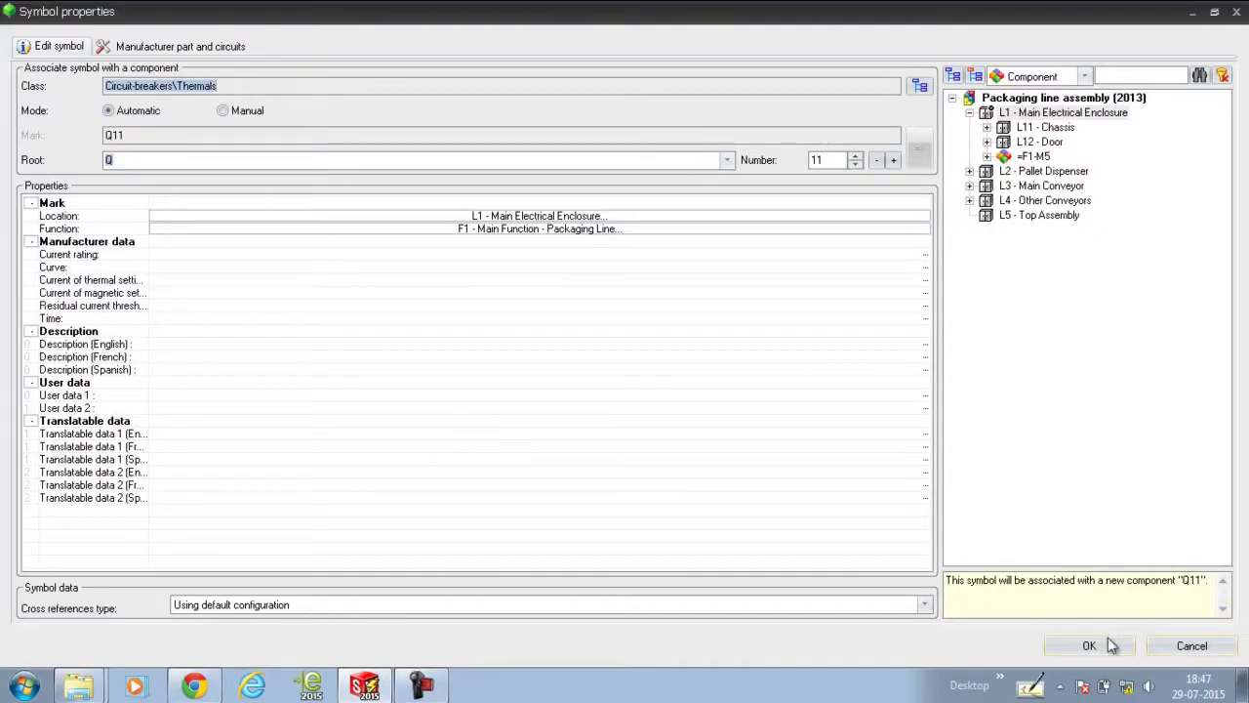
click(987, 128)
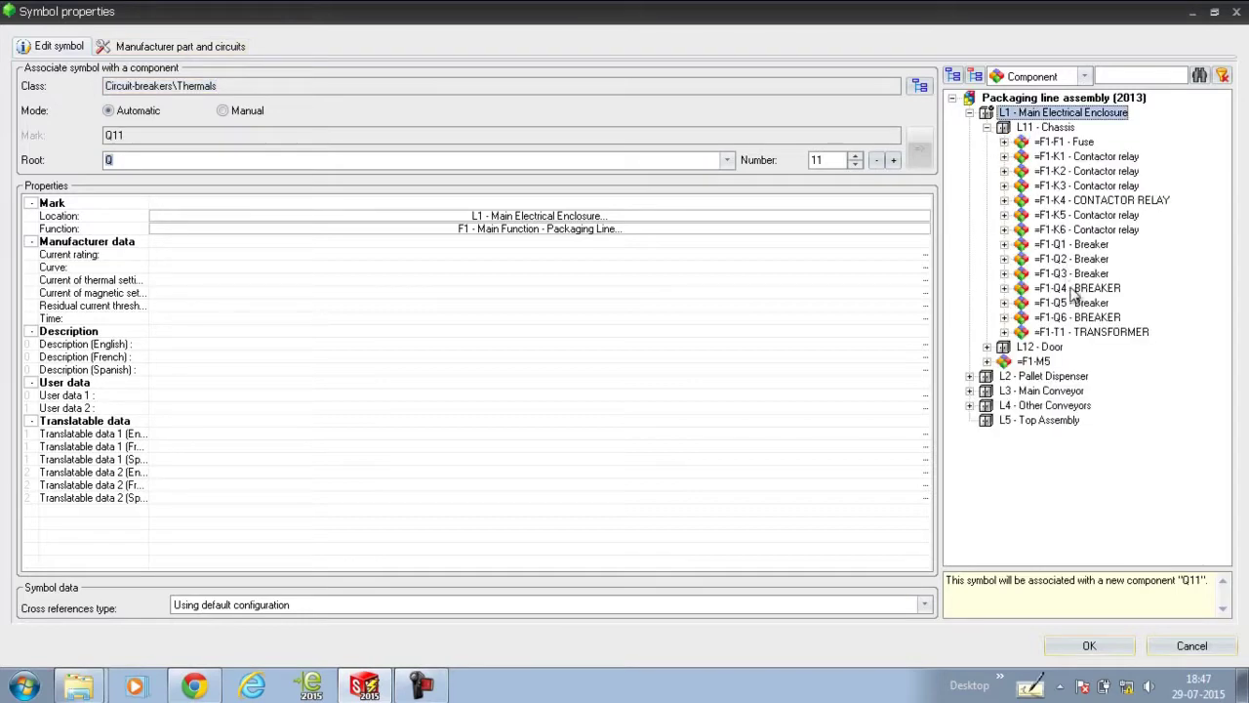
click(1074, 291)
click(1088, 645)
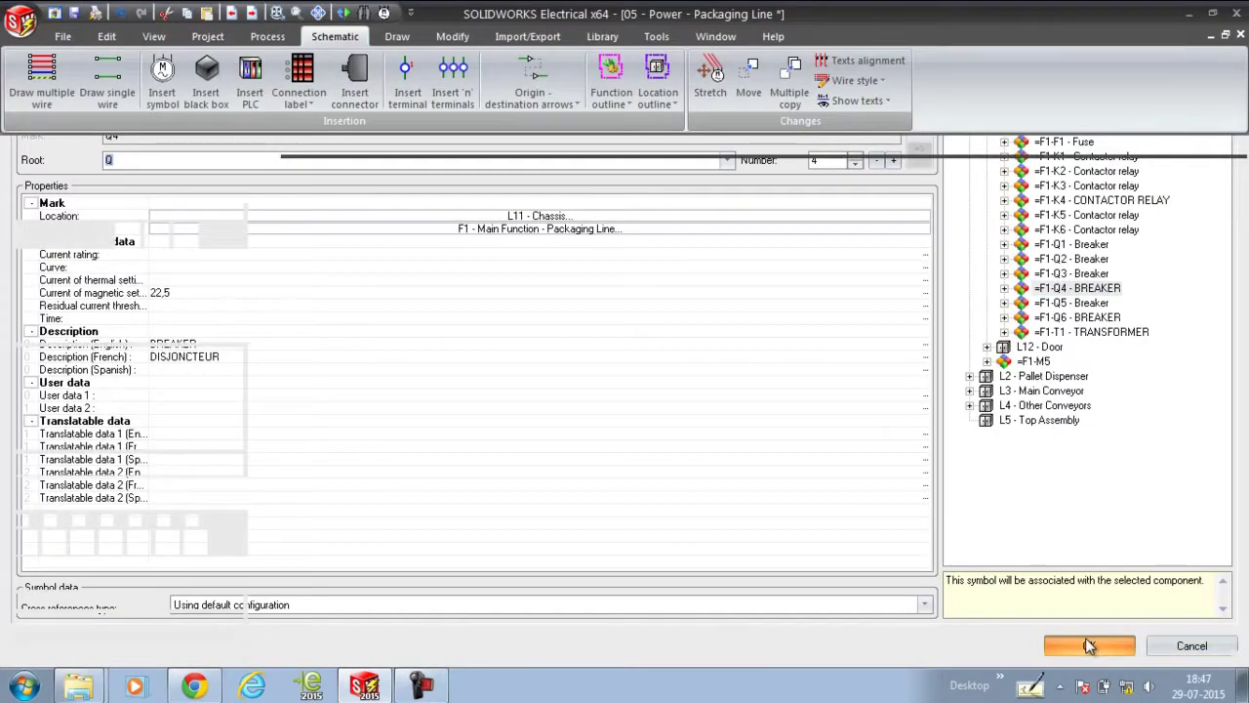
Place a 3-pole contactor on the Q4 circuit, linked to =F1-K4 CONTACTOR RELAY.
scroll(661, 430, up, 1)
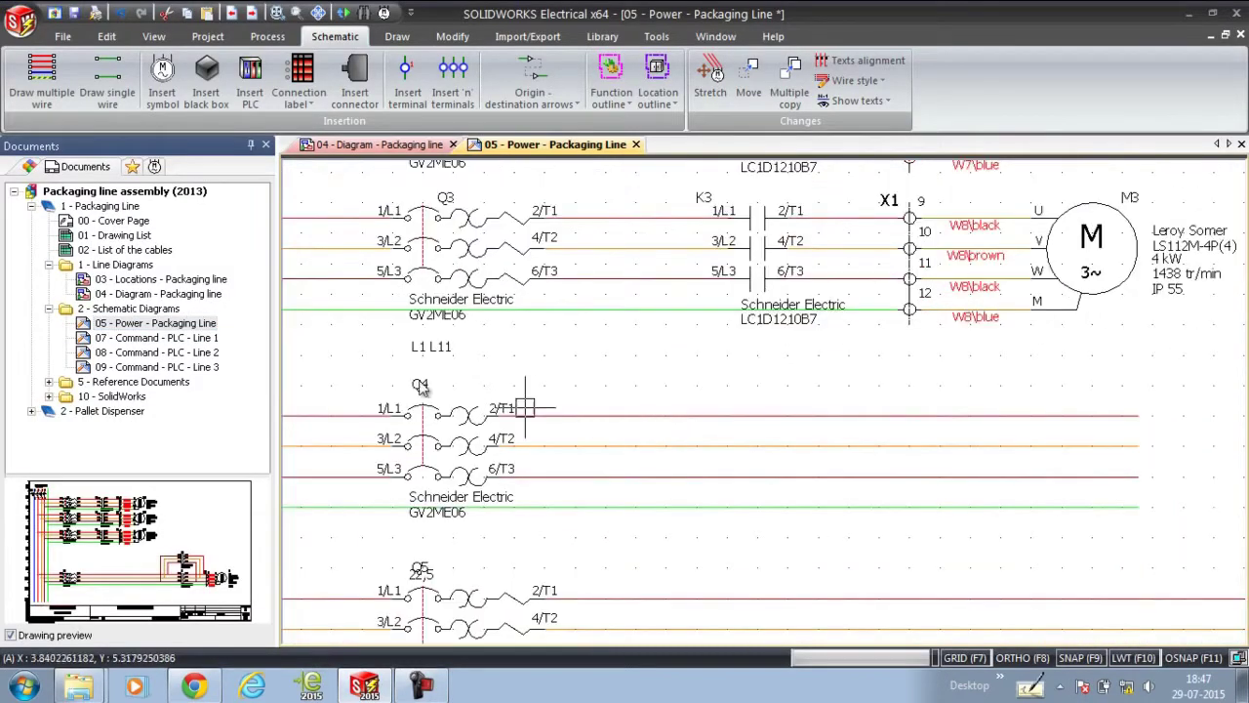
click(154, 167)
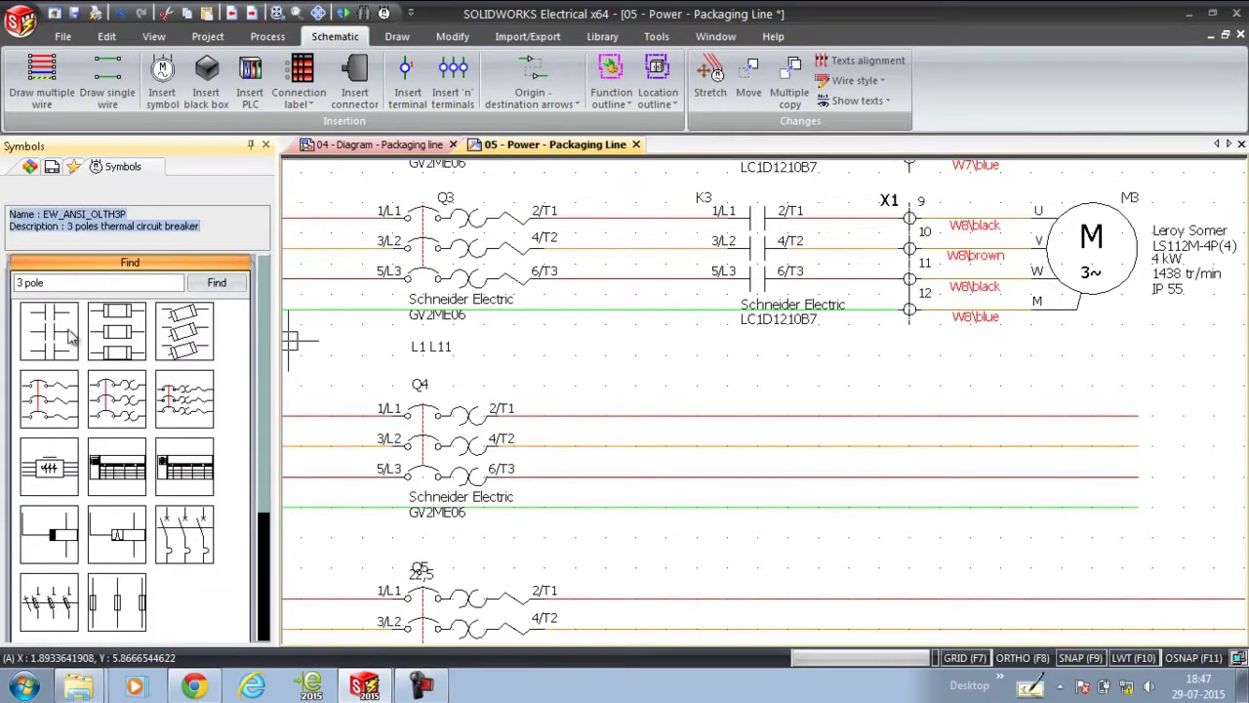
drag(74, 336, 597, 383)
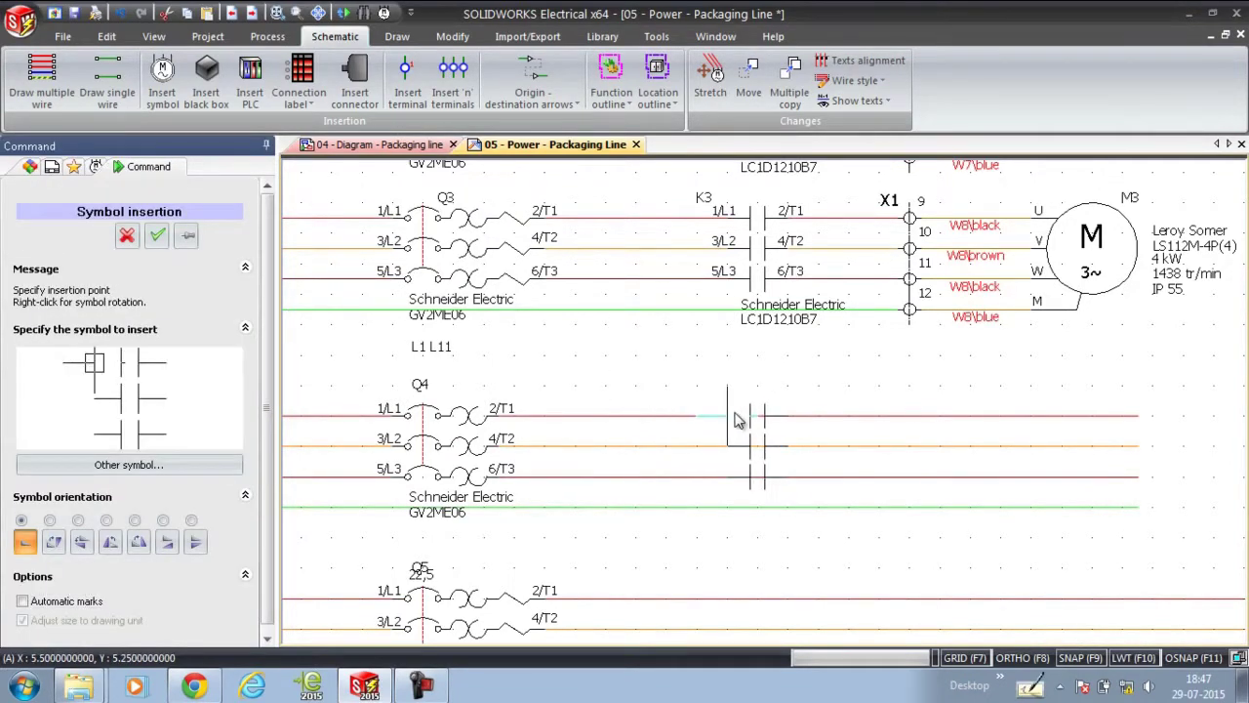
click(737, 419)
click(987, 129)
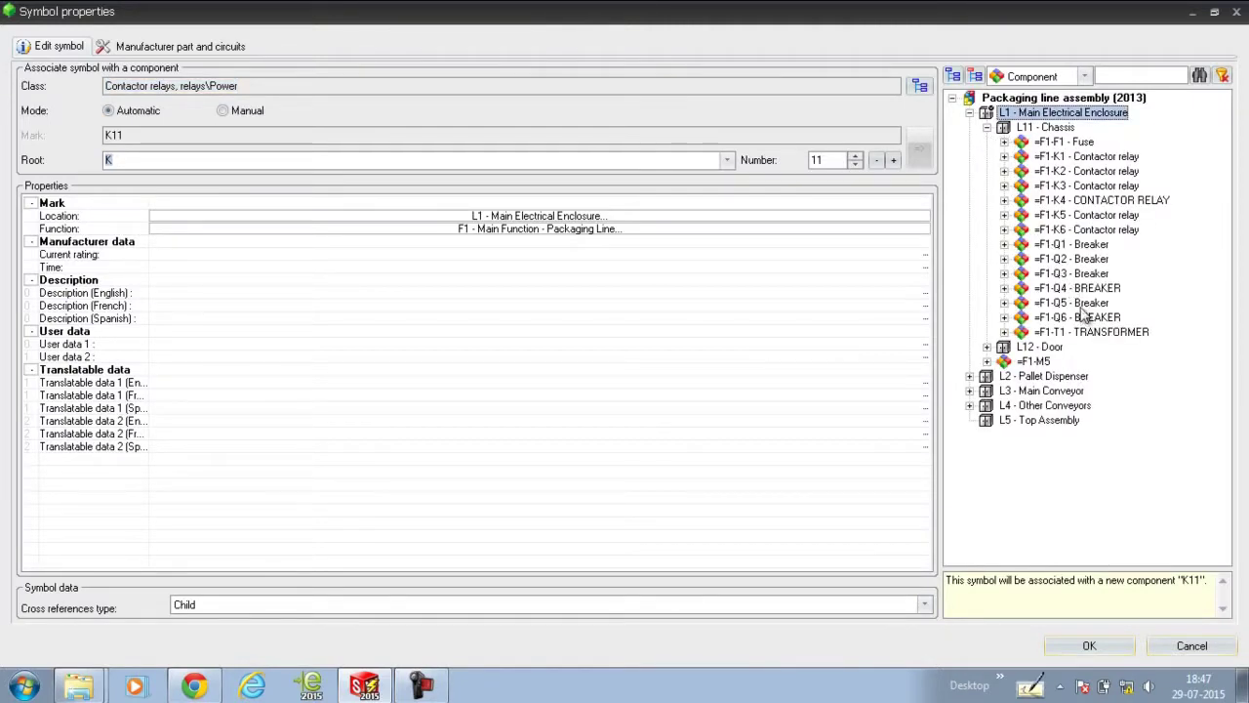
click(1072, 201)
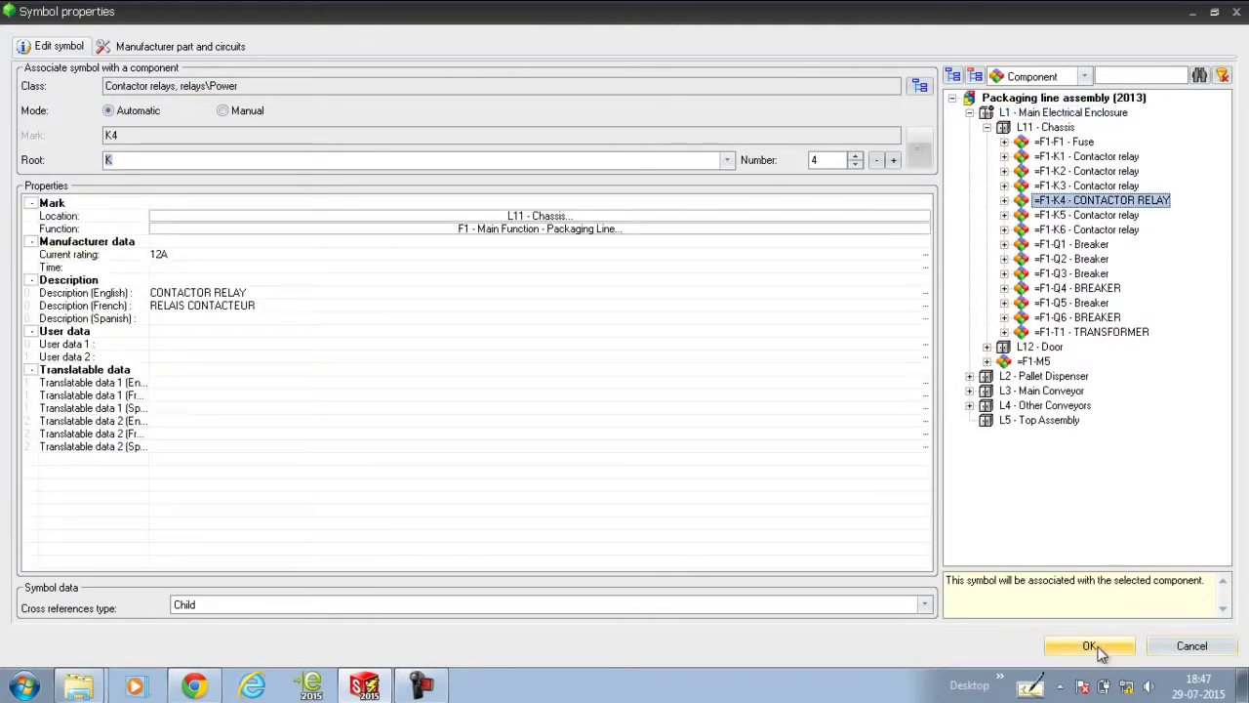
click(1090, 646)
scroll(890, 422, down, 2)
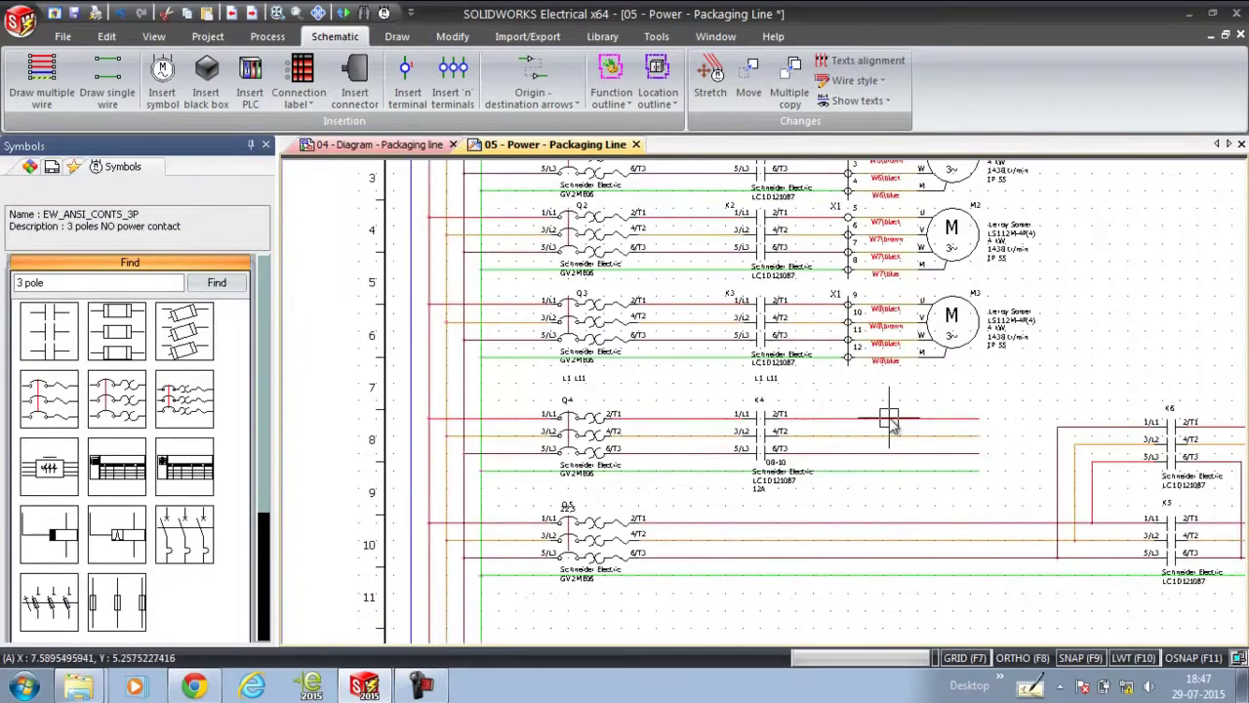
scroll(890, 421, up, 2)
scroll(882, 440, down, 1)
Search symbols for 'motor' and place the three-phase motor at the K4 wire ends as =F1-M5.
scroll(837, 446, up, 1)
scroll(791, 409, down, 1)
scroll(850, 455, up, 1)
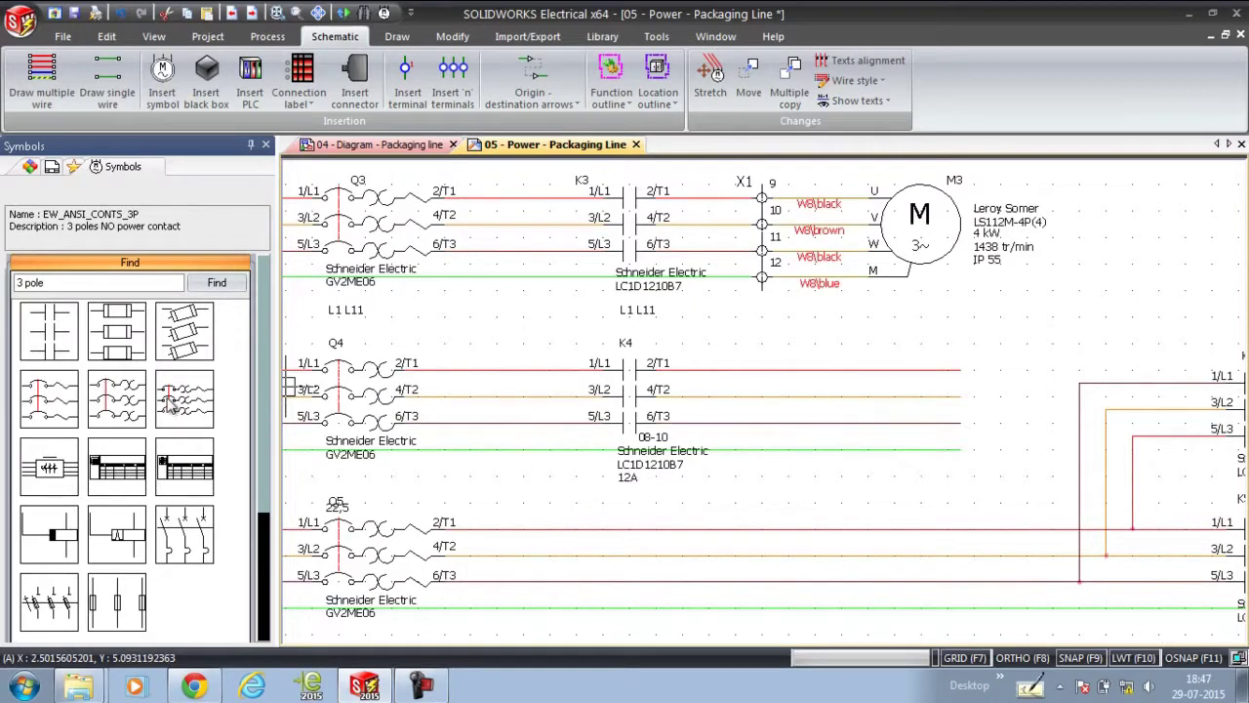
drag(51, 283, 3, 283)
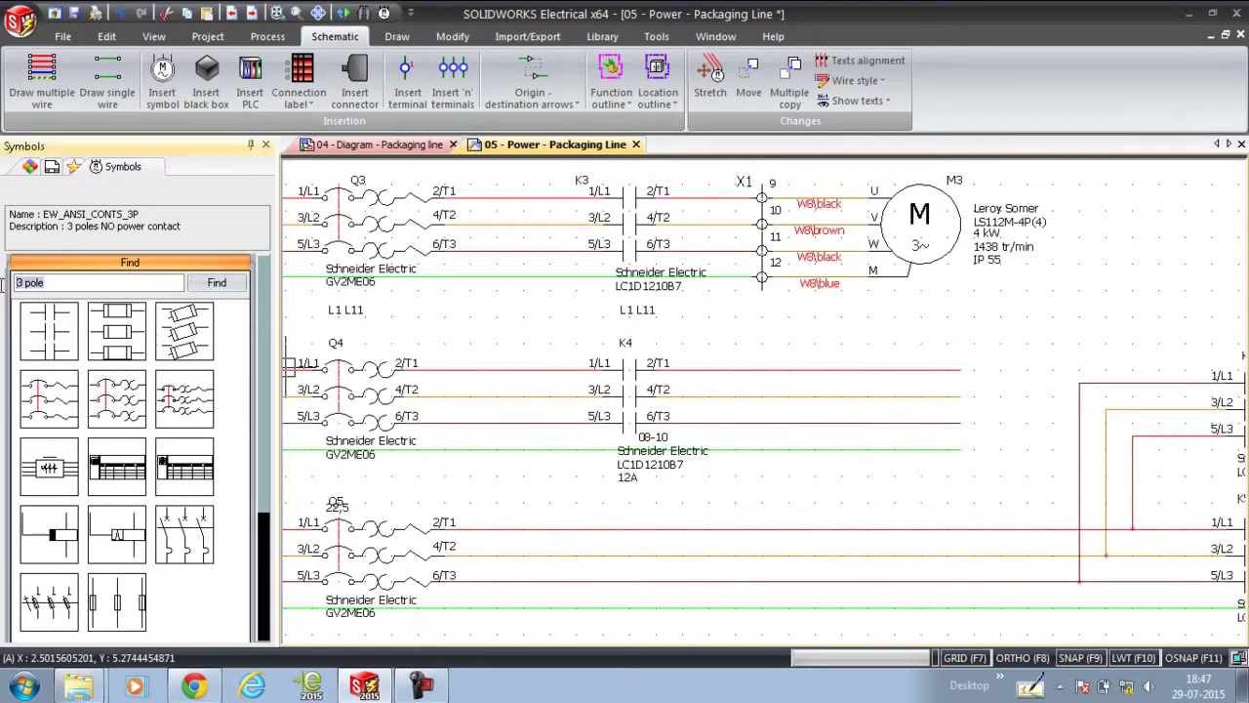
text(motor)
key(Return)
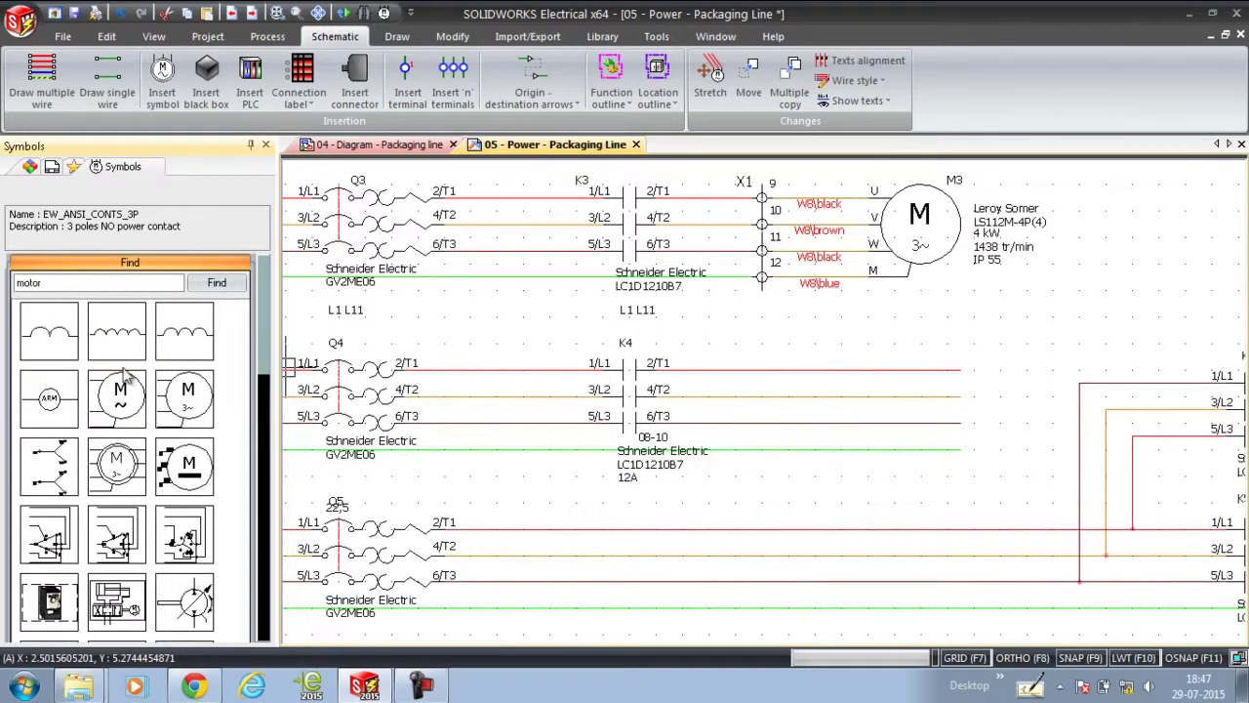
double_click(185, 398)
scroll(878, 367, up, 1)
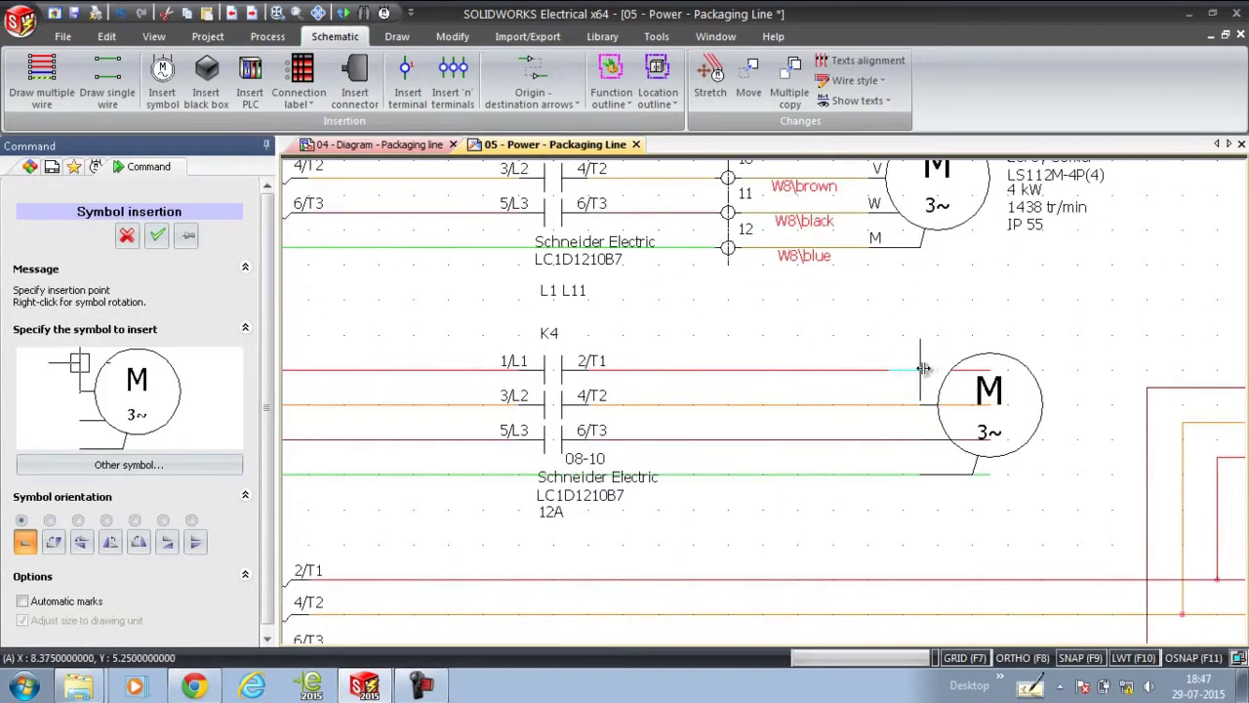
click(927, 368)
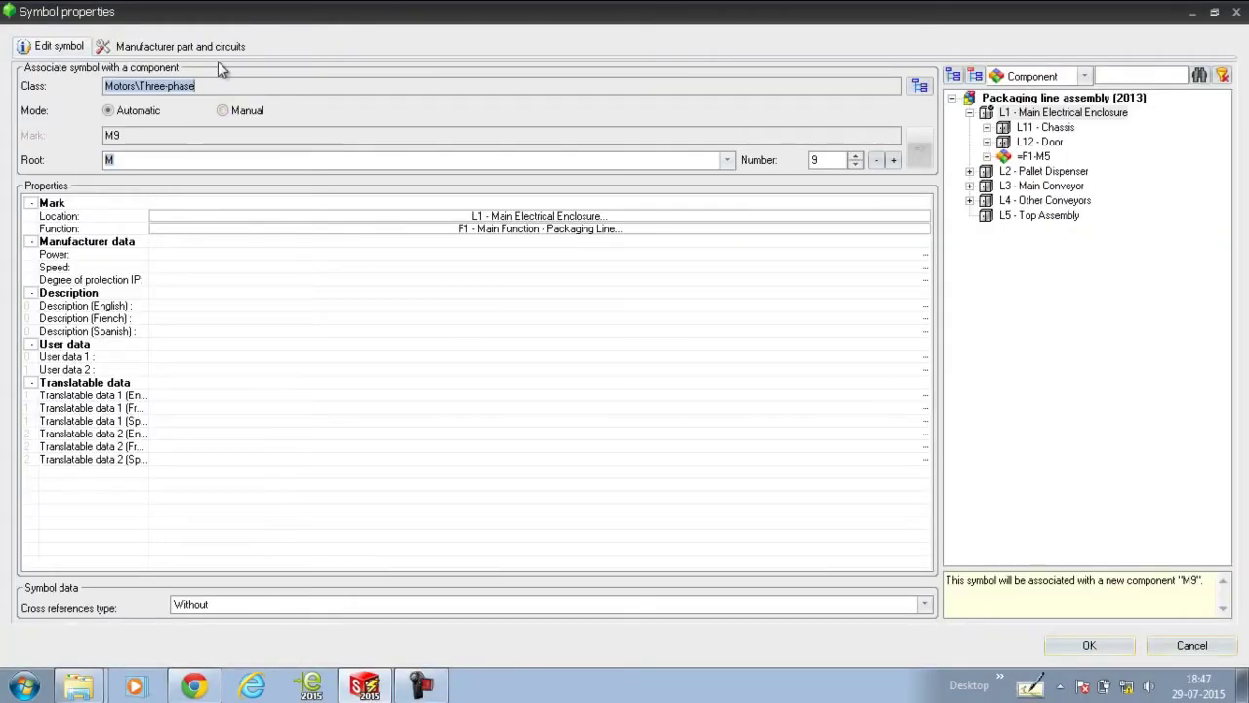
click(1034, 156)
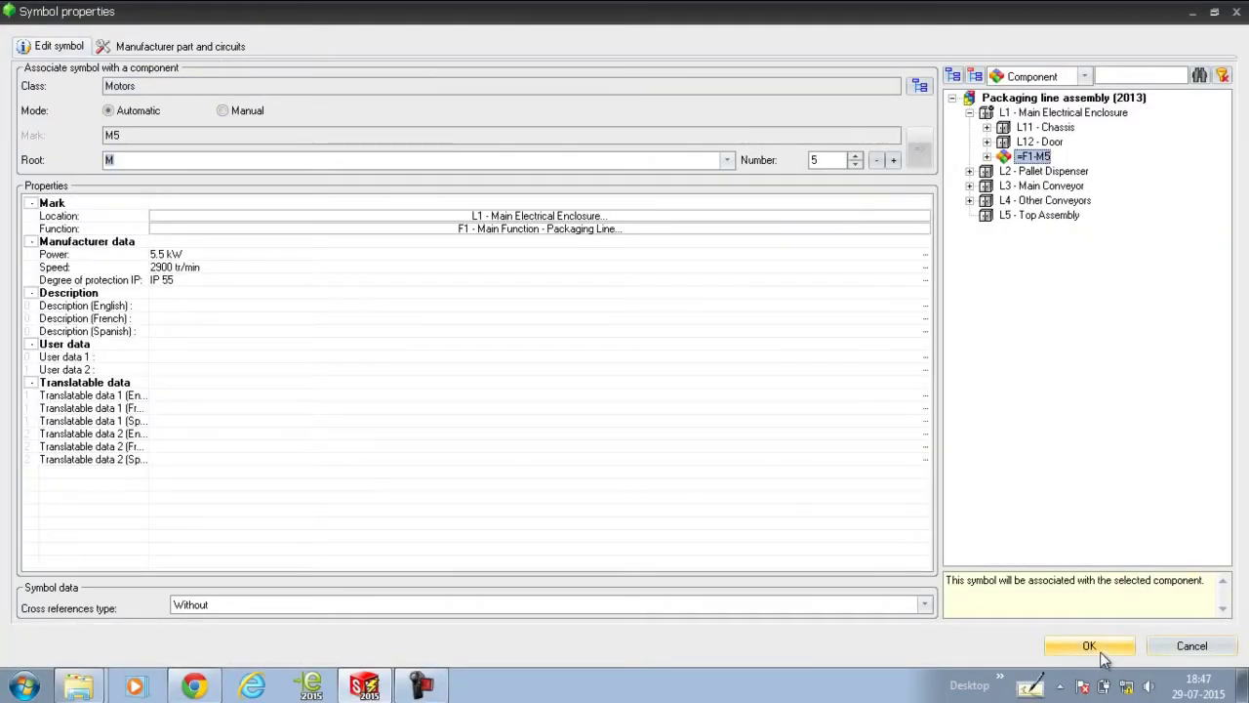
click(1098, 648)
scroll(741, 371, down, 2)
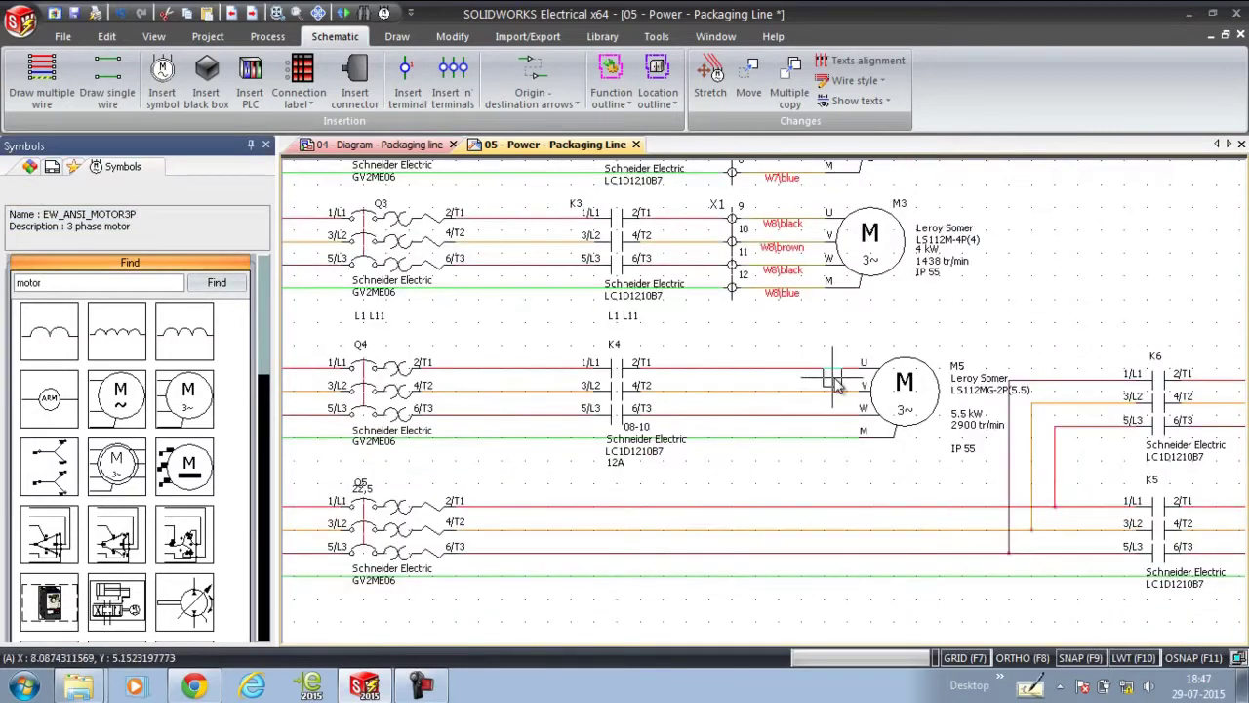
scroll(835, 376, up, 1)
Insert terminals 17–20 on strip =F1-X1 across motor M5's four wires.
click(441, 83)
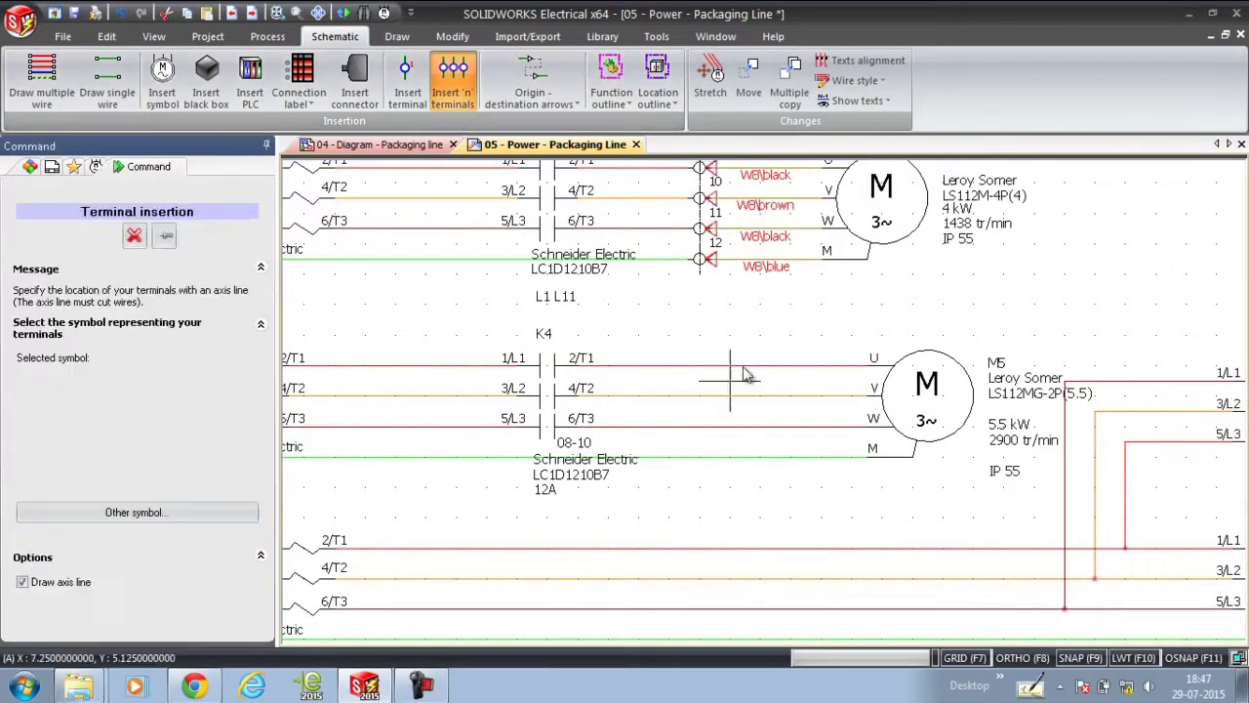
click(700, 320)
click(712, 491)
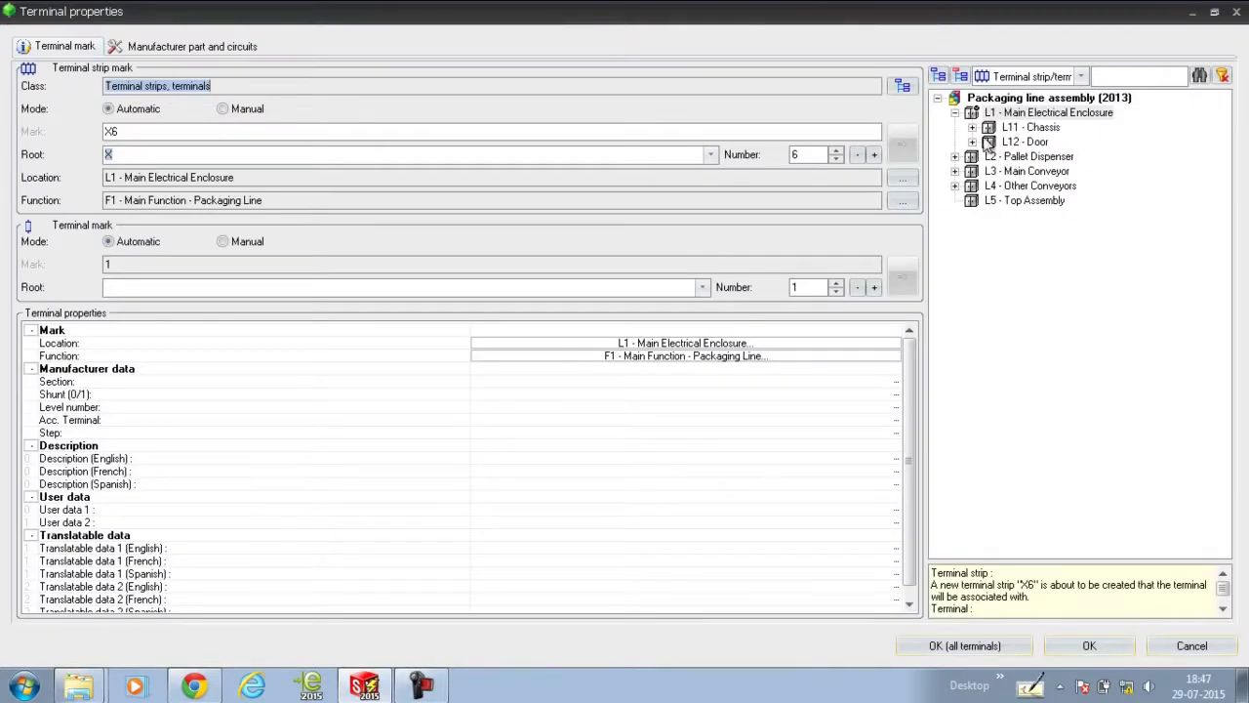
click(972, 127)
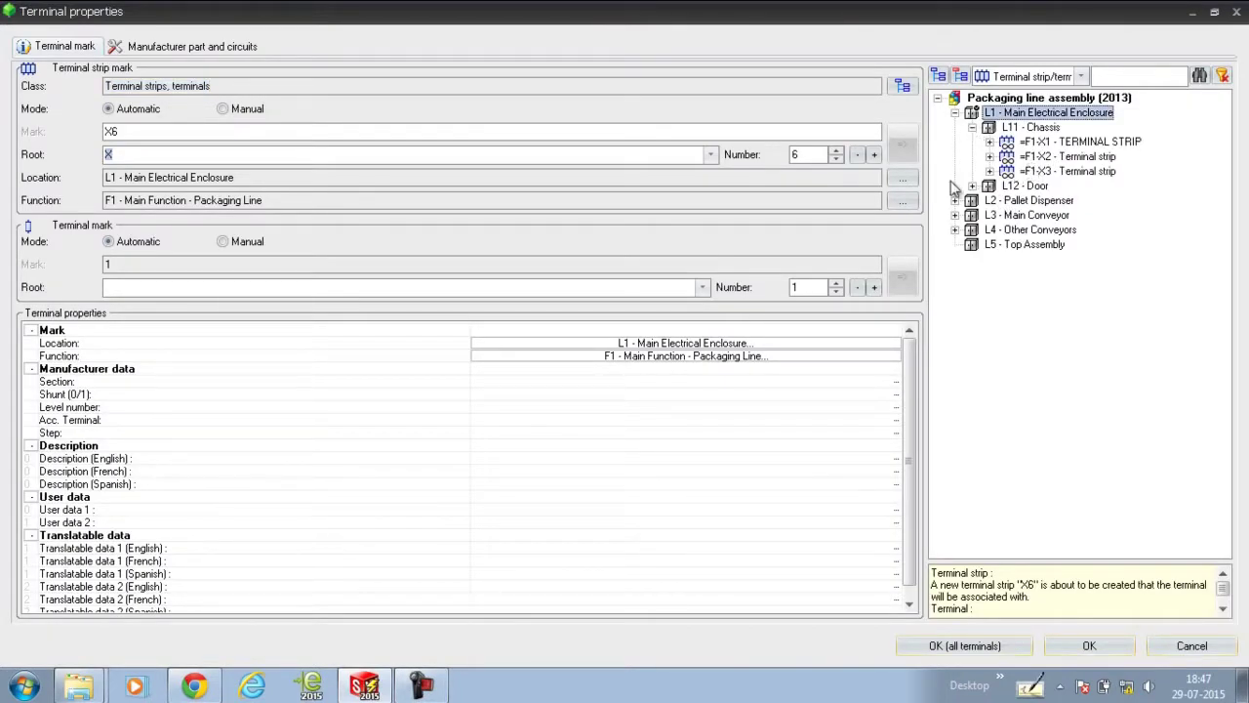
click(1054, 144)
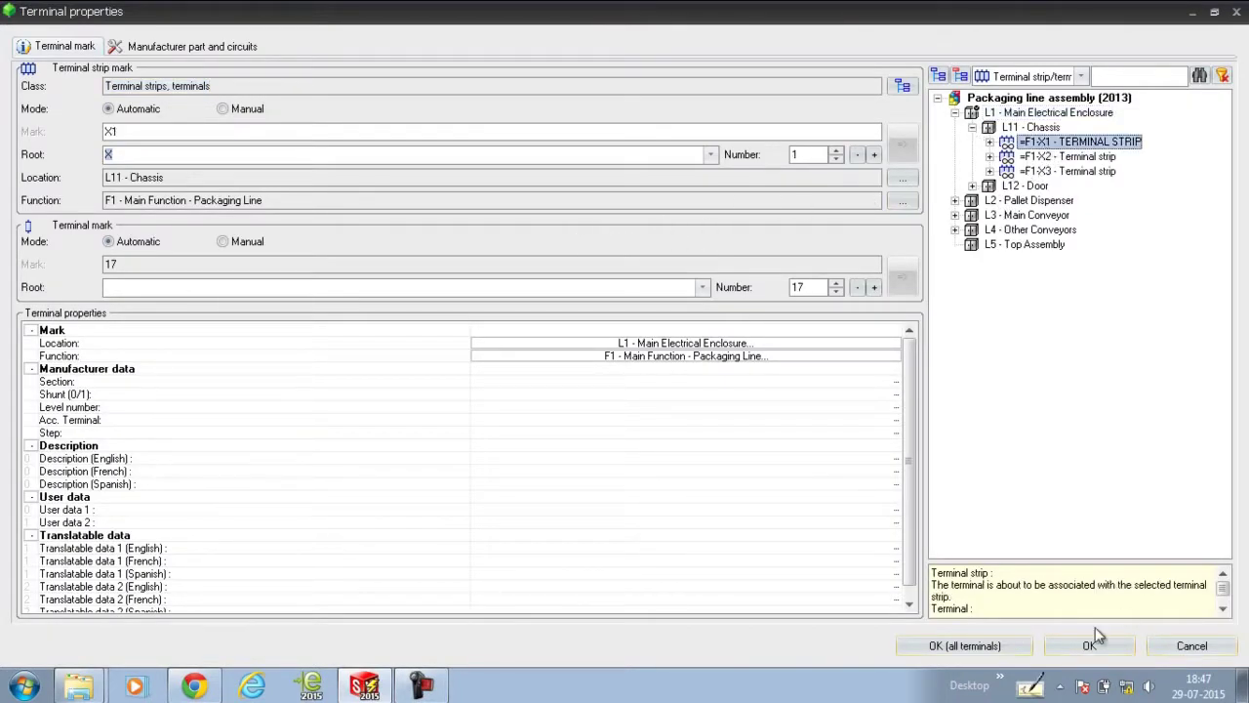
click(971, 646)
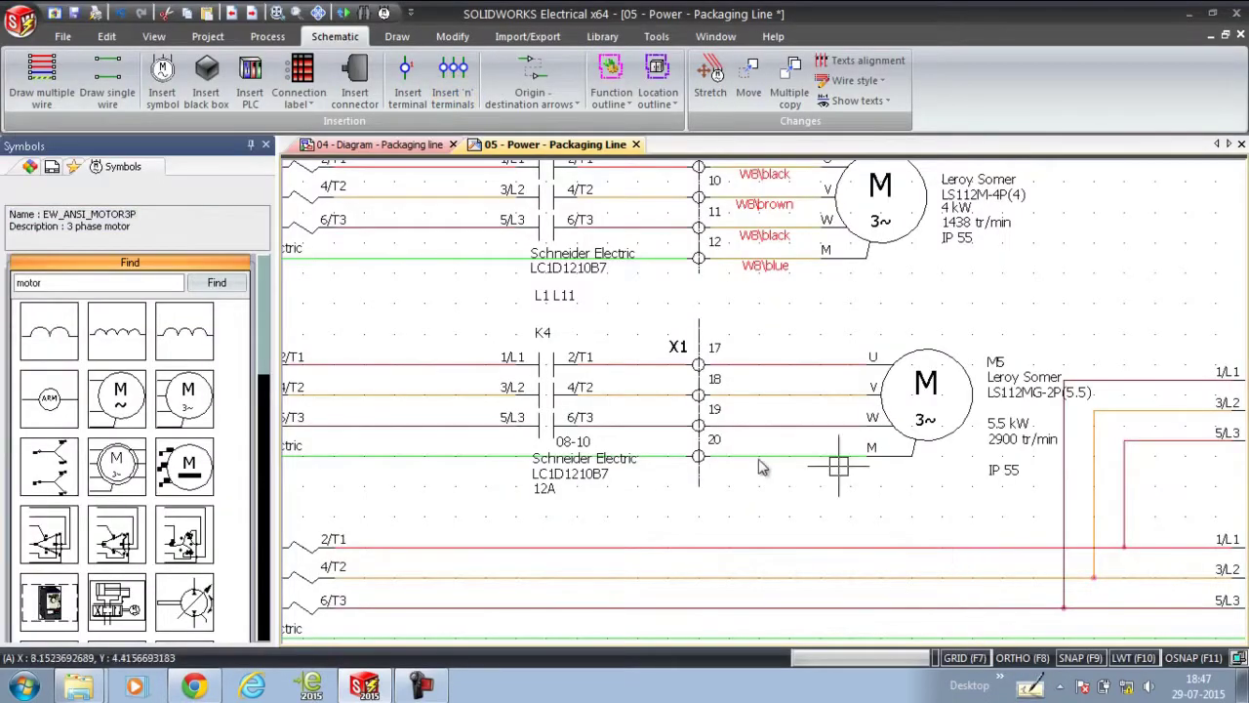
scroll(771, 400, down, 2)
scroll(774, 405, up, 2)
Associate the four M5 wires (U, V, W, M) with the four cores of cable W18.
click(772, 391)
click(772, 417)
click(771, 444)
click(771, 473)
right_click(771, 475)
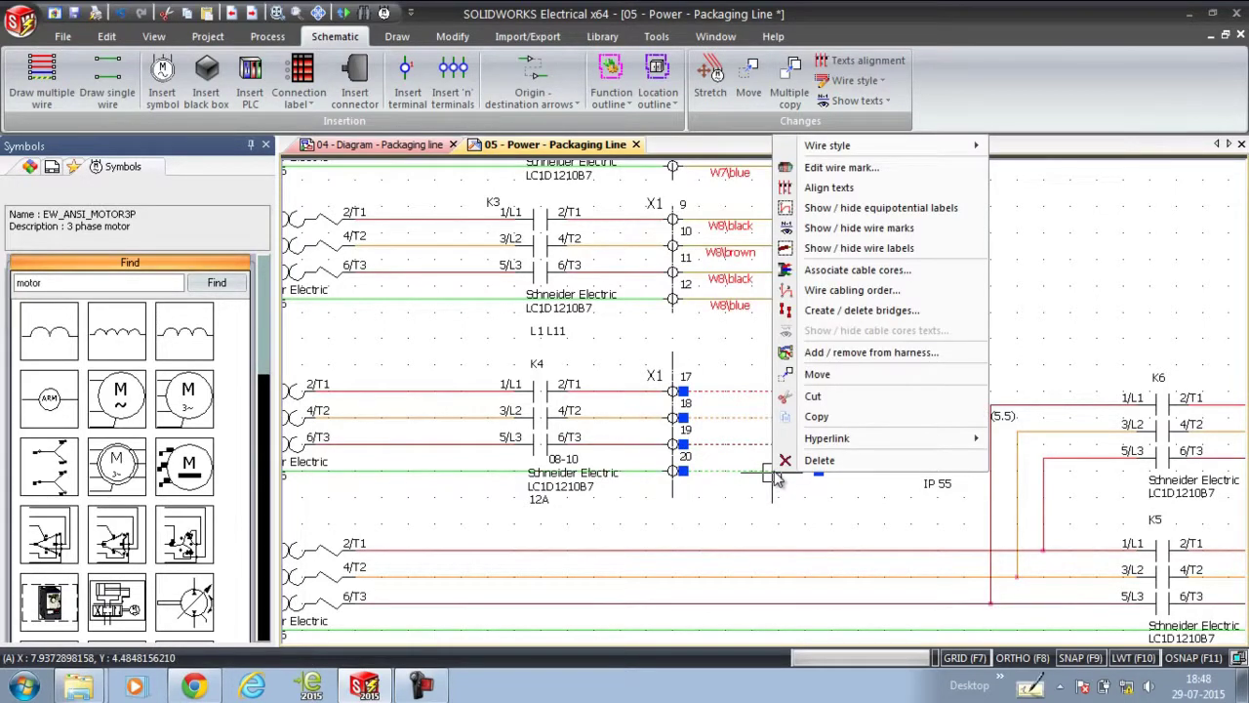
click(911, 272)
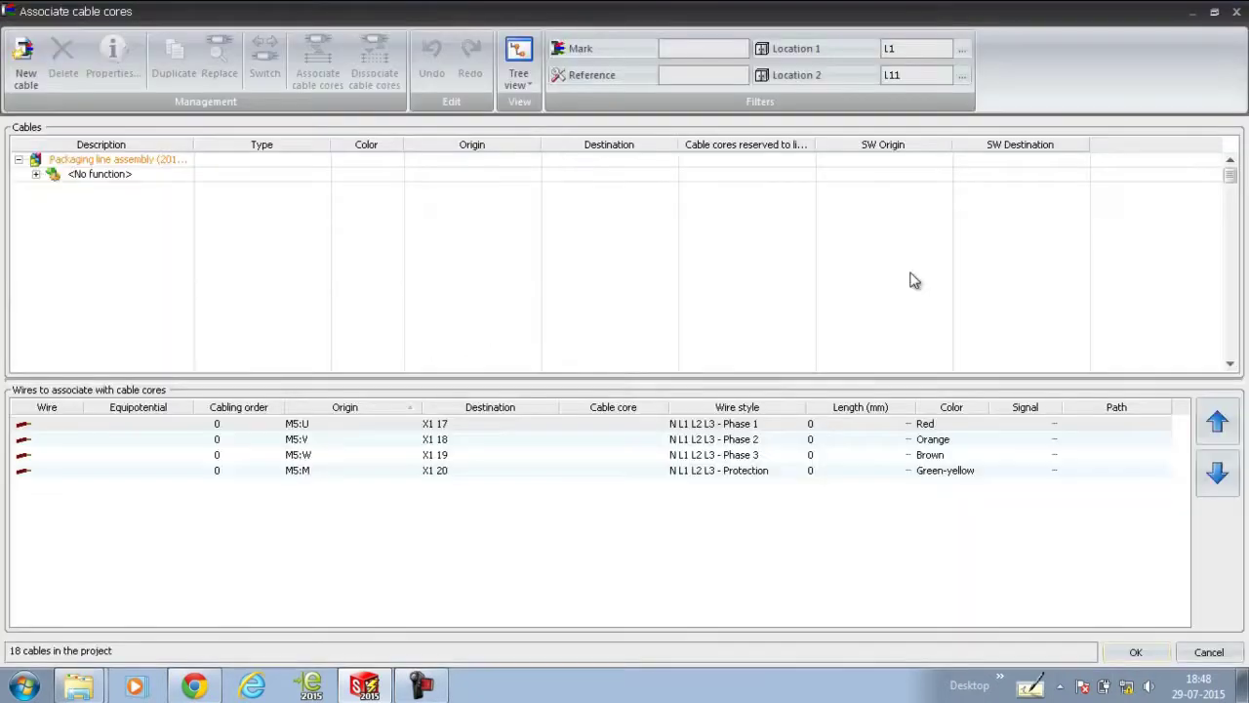
click(36, 176)
click(53, 189)
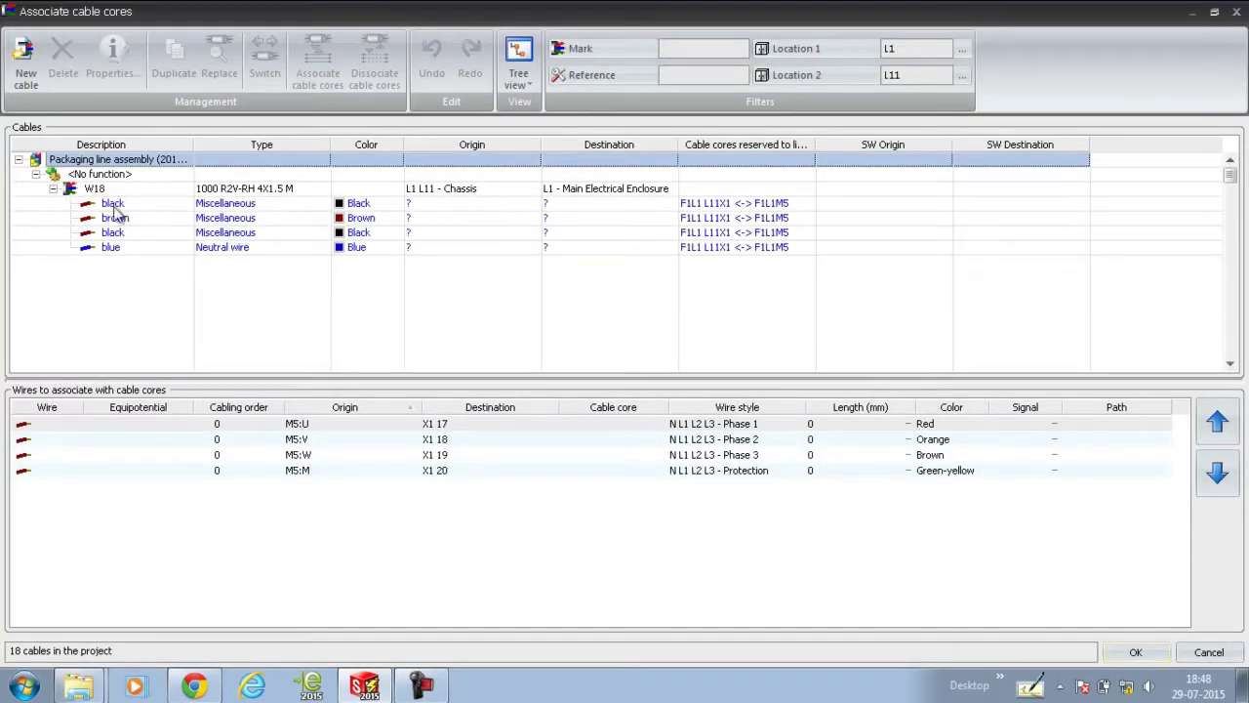
click(144, 203)
shift+click(135, 246)
click(233, 429)
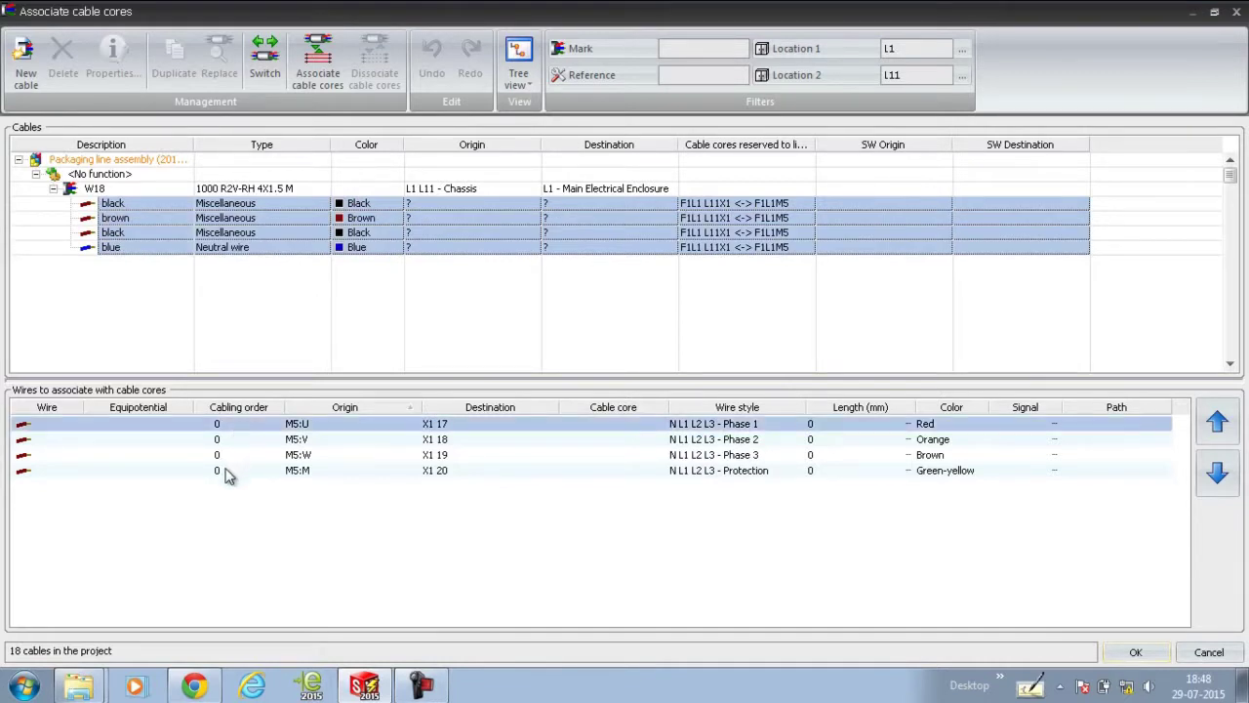
shift+click(227, 473)
click(317, 64)
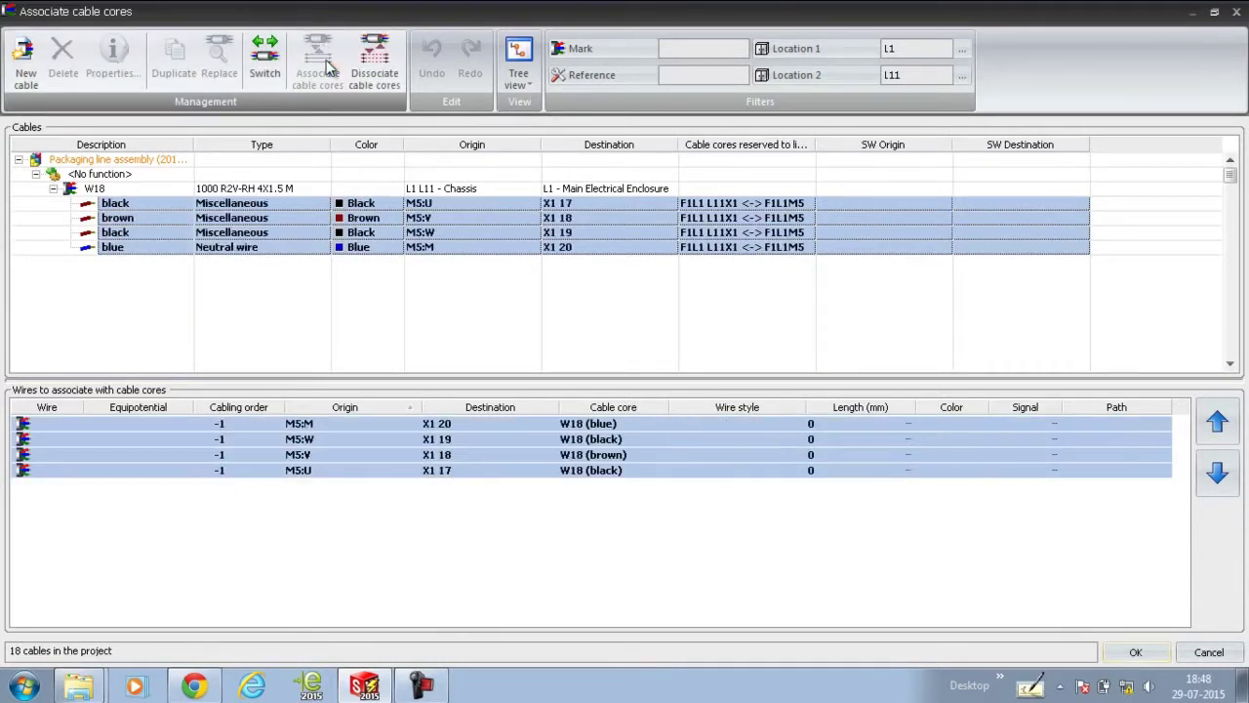
click(1135, 651)
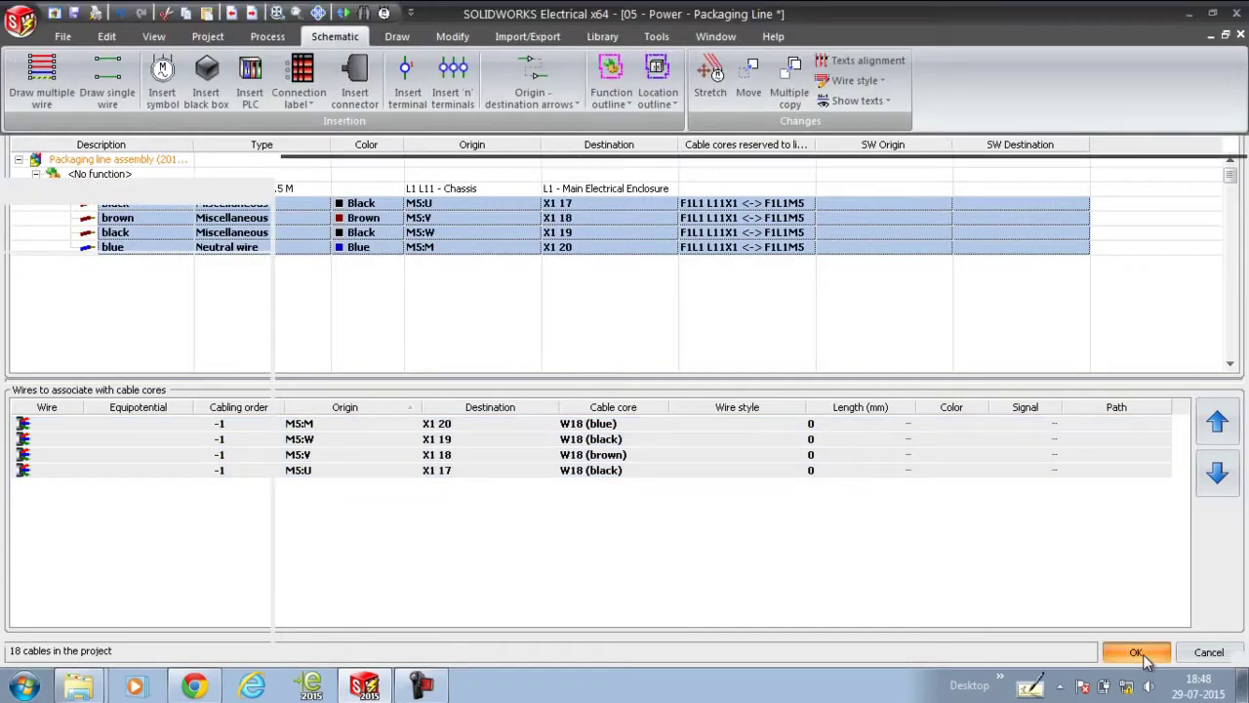
Drop the Power supply group's PLC o/p macro onto the row-11 wires of the power sheet.
scroll(918, 361, down, 4)
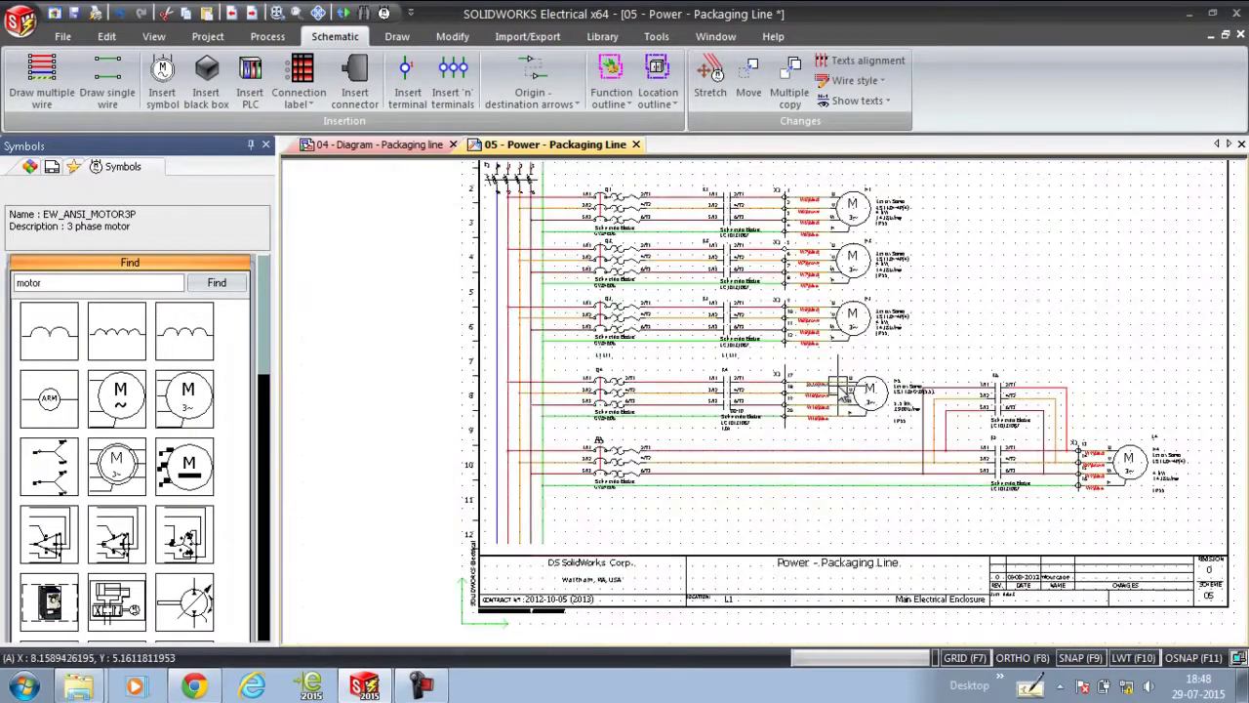
scroll(852, 471, up, 2)
middle_drag(852, 471, 835, 463)
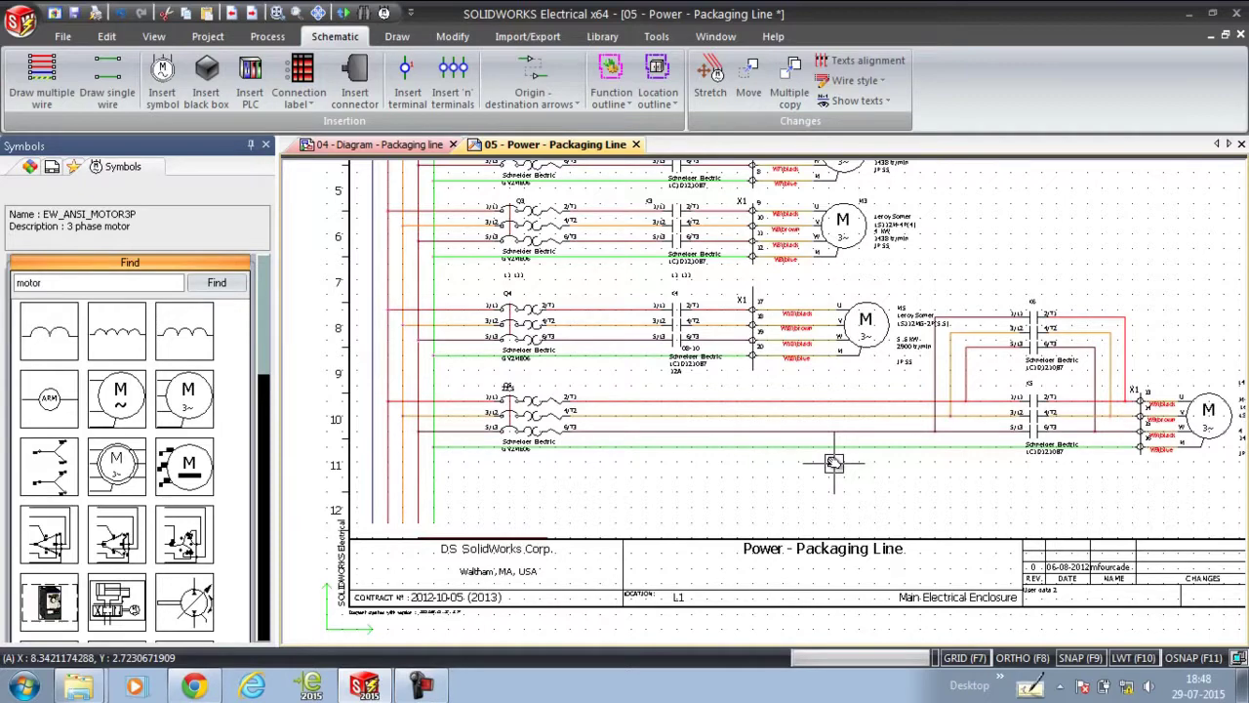
scroll(835, 464, down, 2)
scroll(778, 432, up, 2)
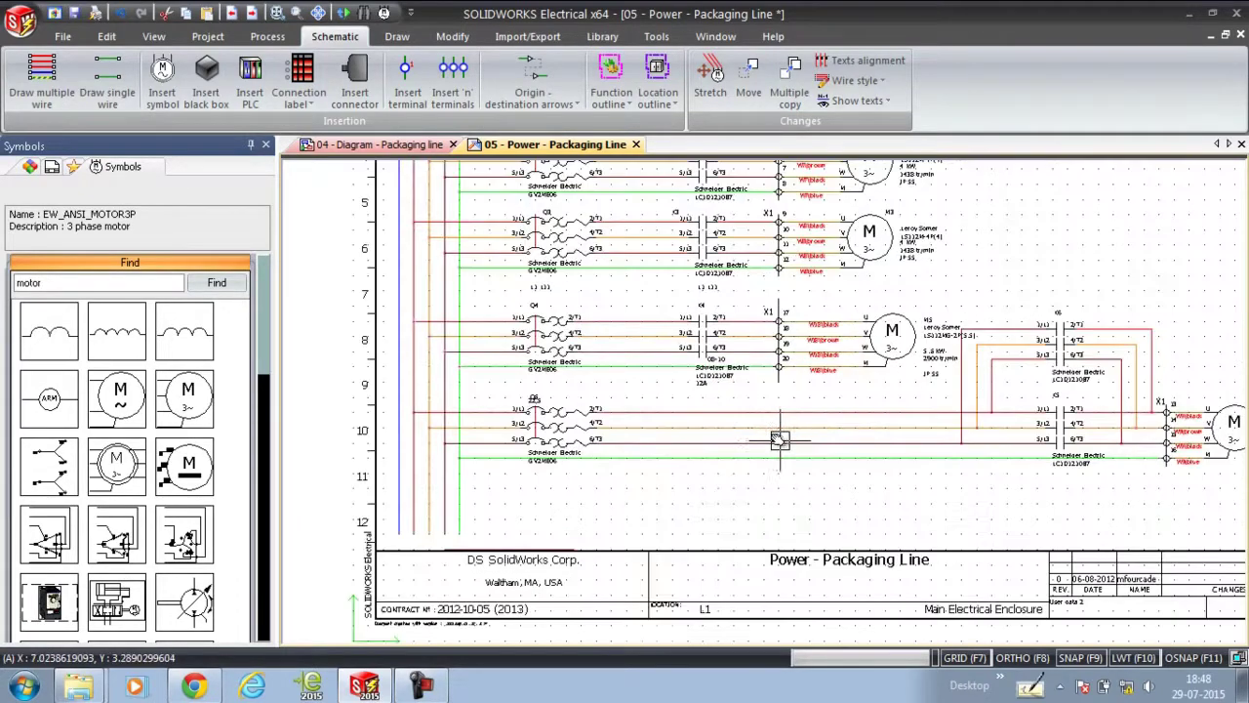
scroll(771, 464, down, 2)
scroll(798, 457, up, 2)
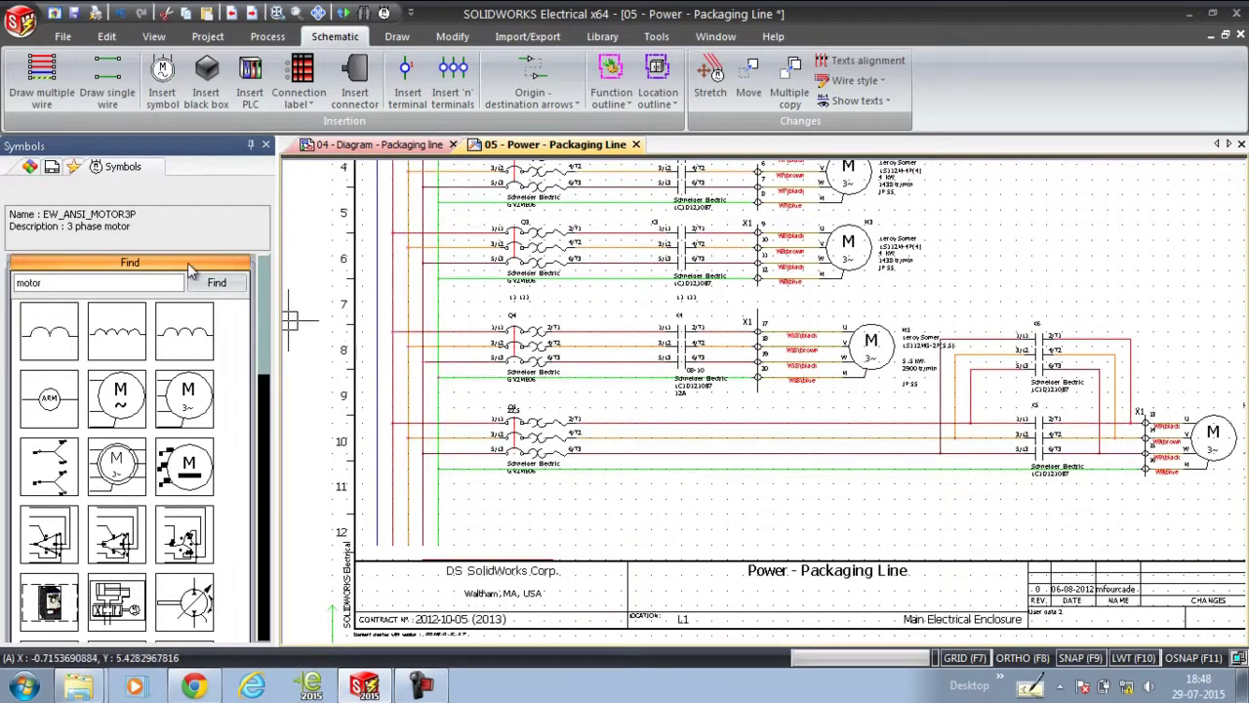
click(75, 167)
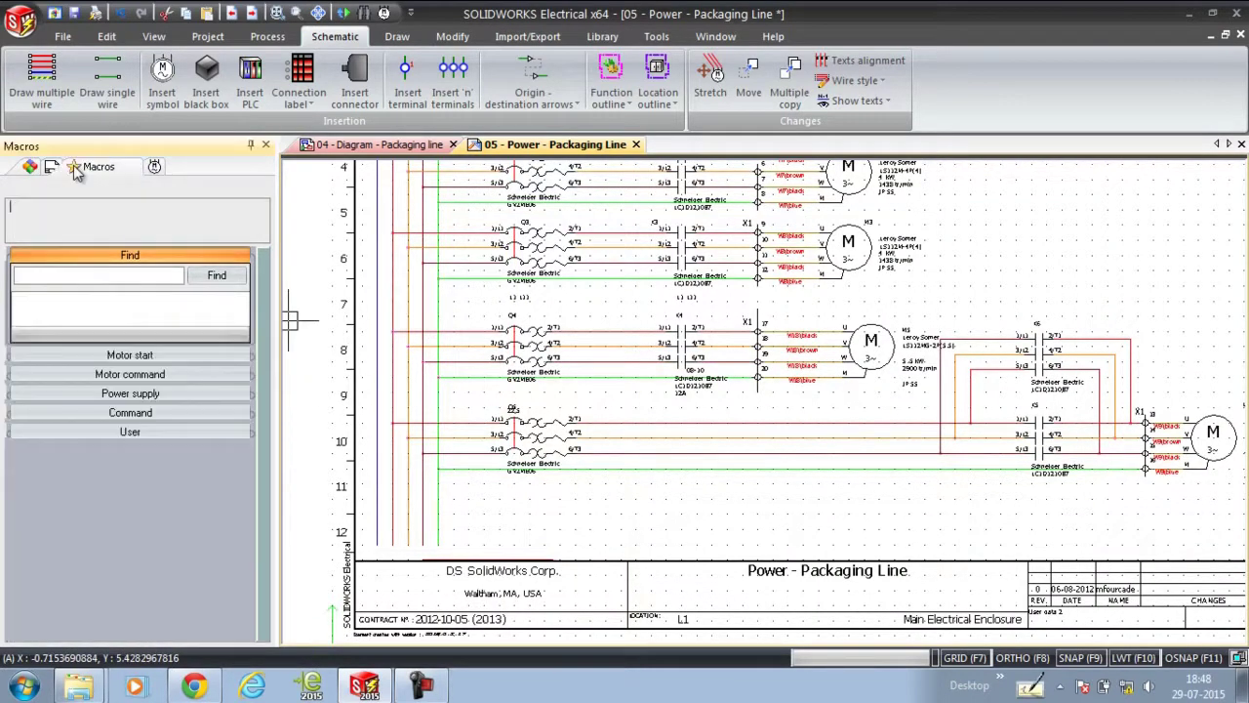
click(117, 393)
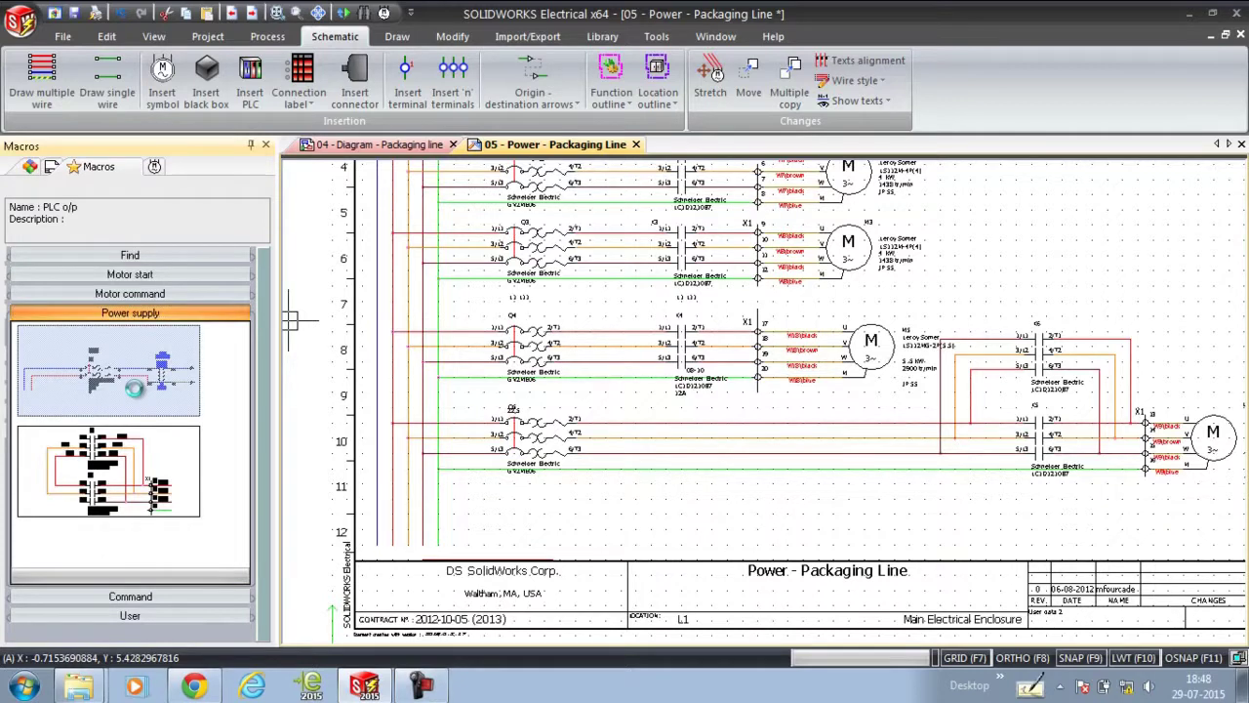
drag(136, 453, 467, 499)
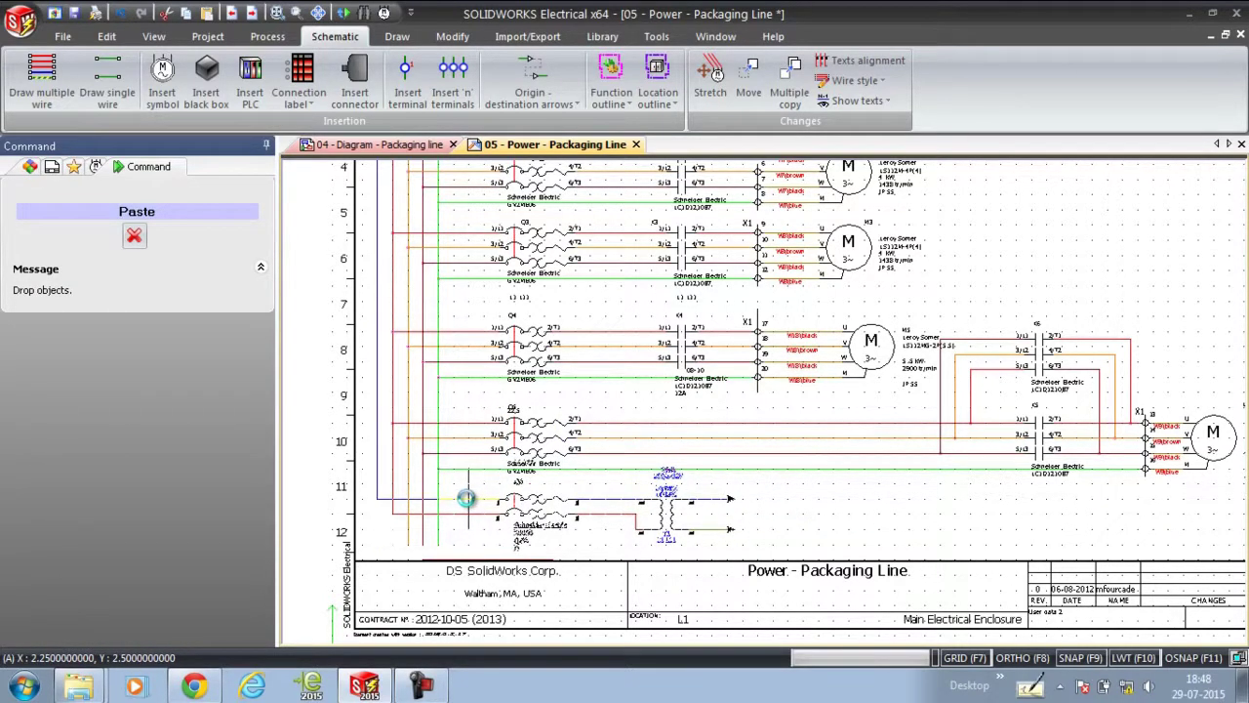
click(467, 498)
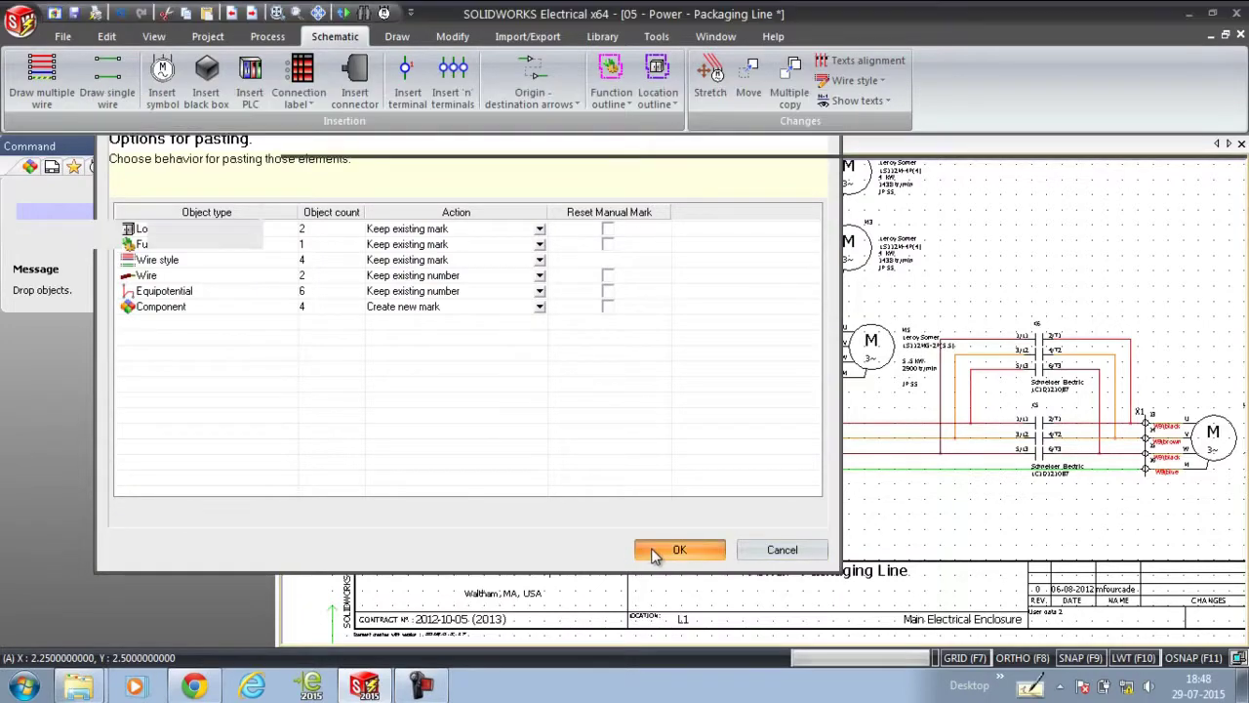
Accept the pasting options and associate the pasted breaker Q11 with component Q6 - BREAKER.
click(652, 548)
scroll(549, 476, up, 2)
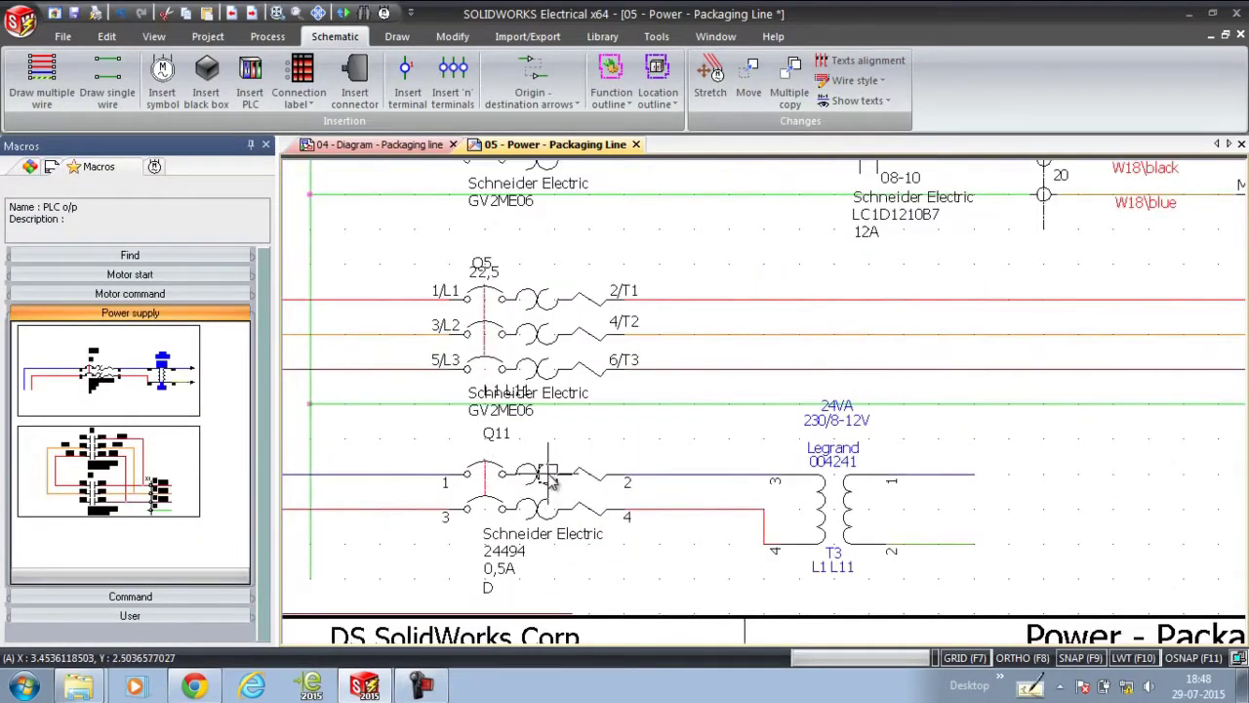
click(550, 475)
right_click(550, 475)
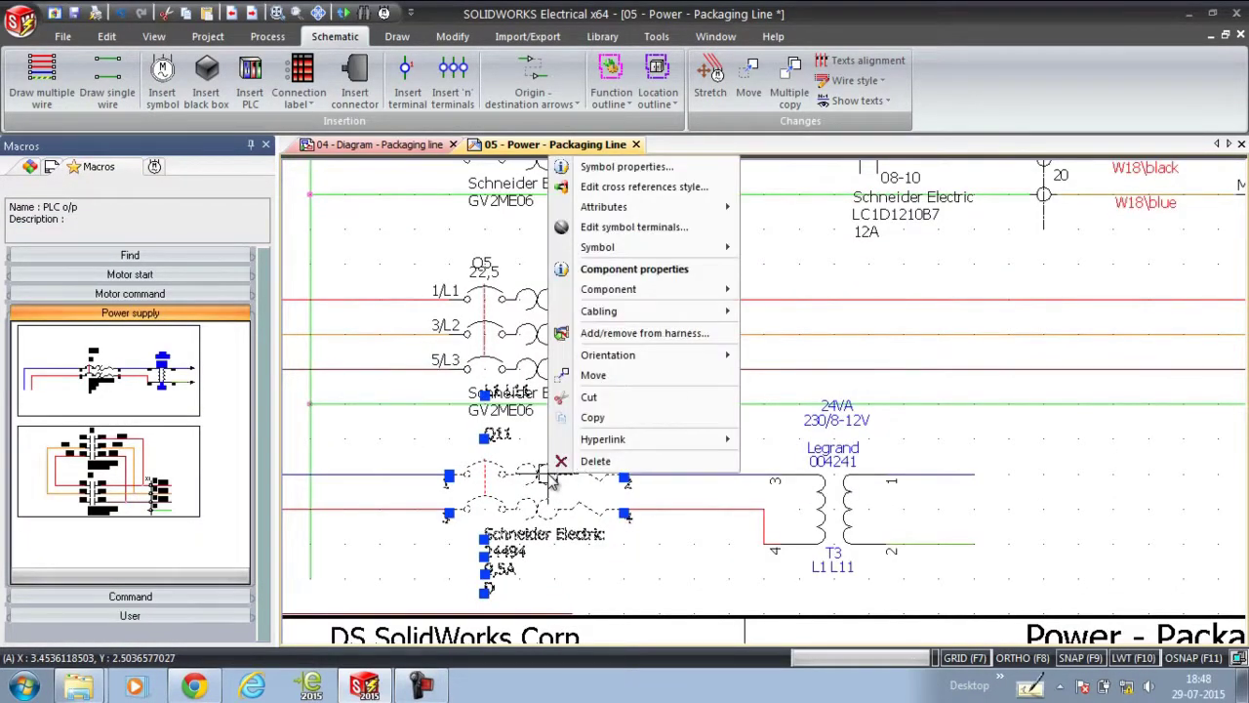
click(625, 167)
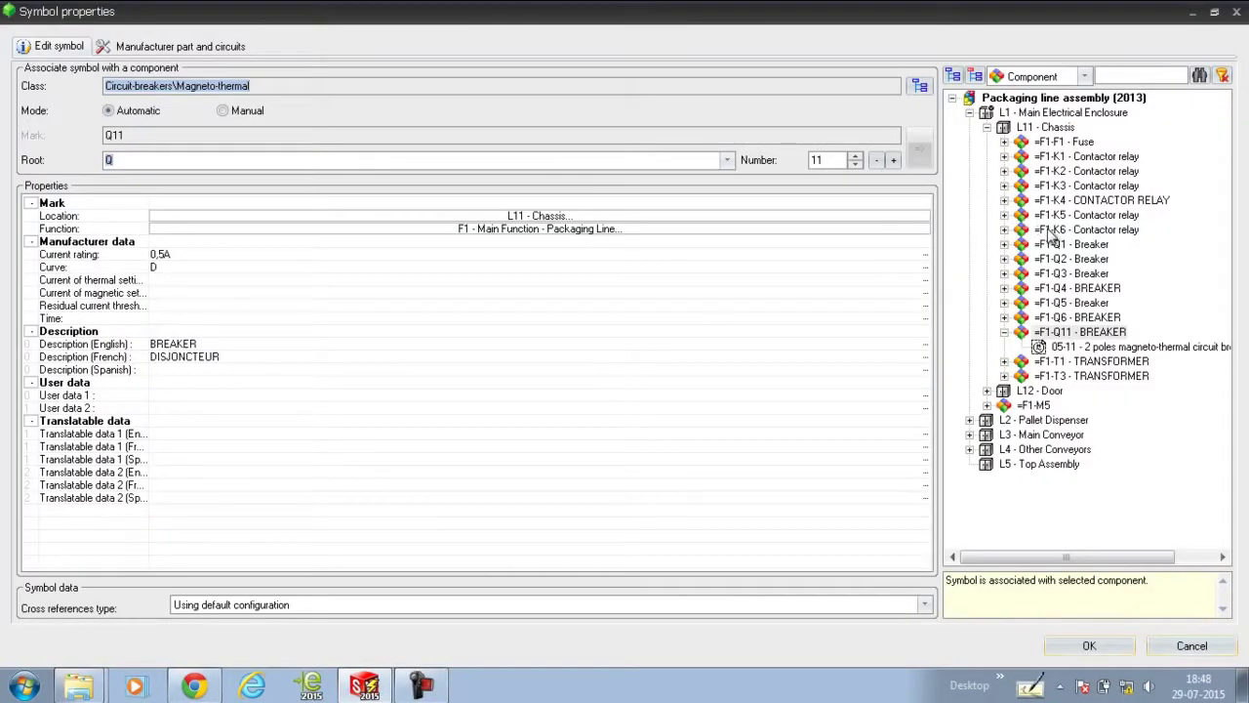
click(1075, 317)
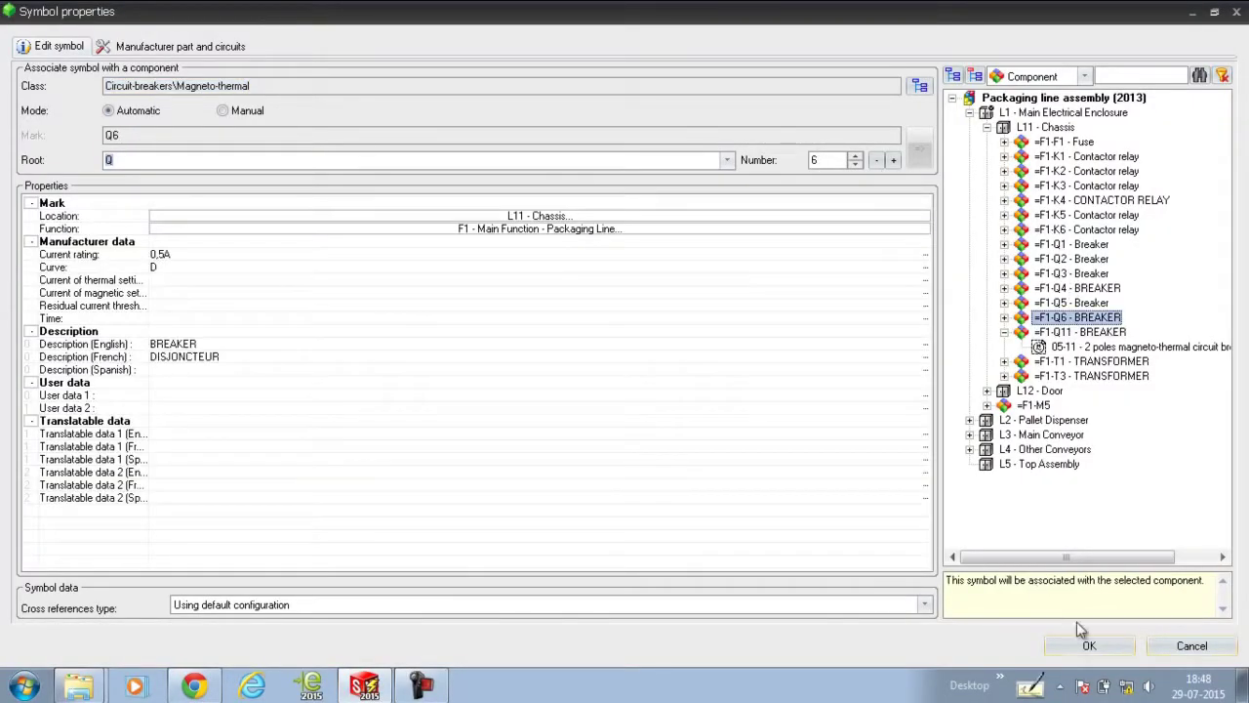
click(1091, 647)
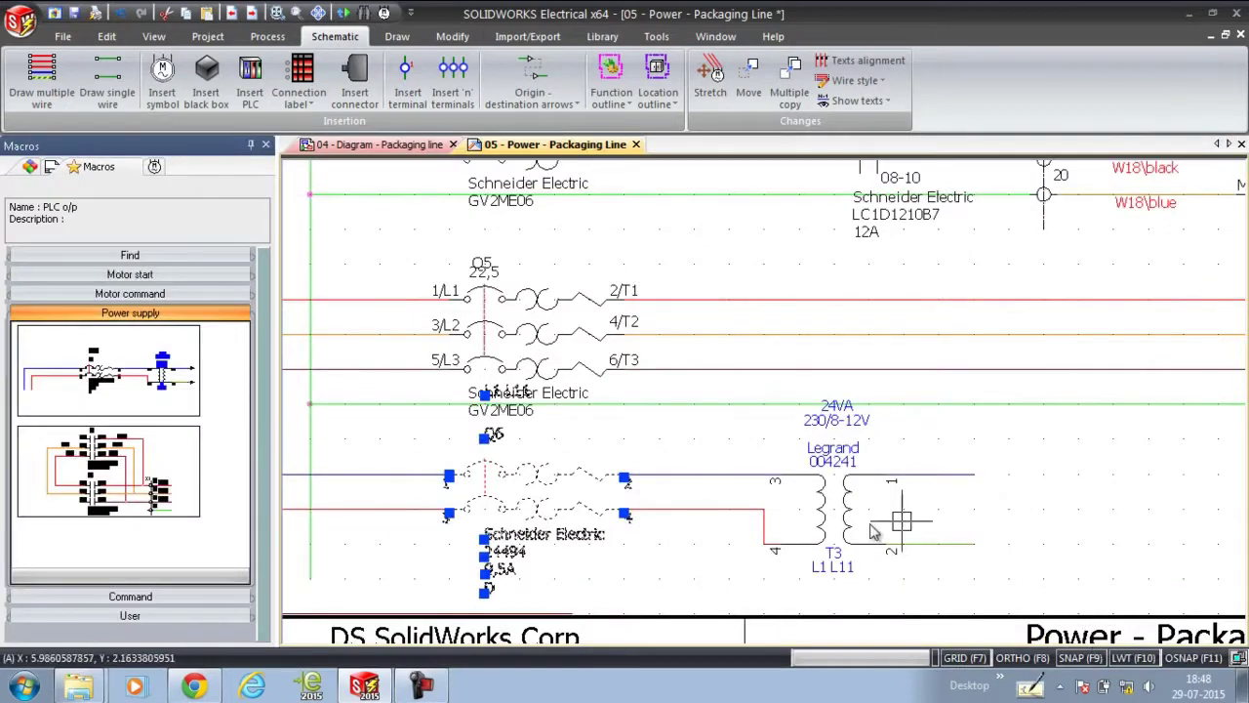
Associate the pasted transformer T3 with component F1-T1 TRANSFORMER.
scroll(842, 488, up, 3)
click(829, 483)
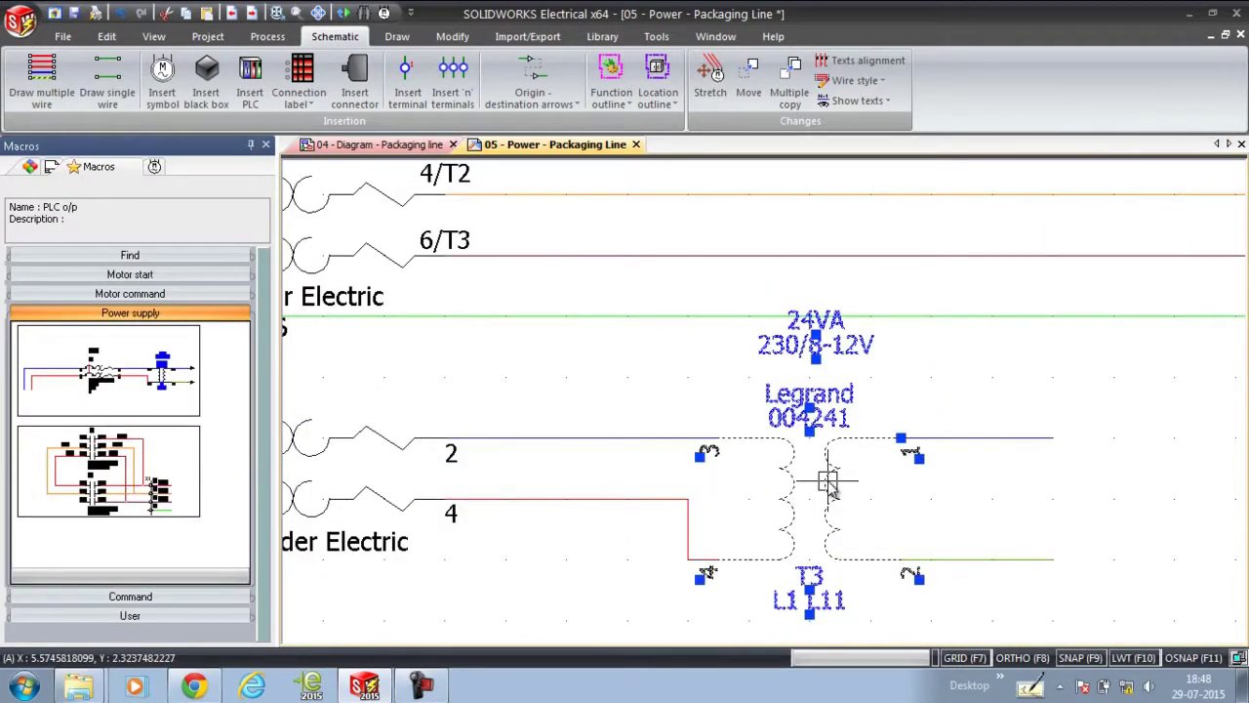
right_click(830, 483)
click(926, 198)
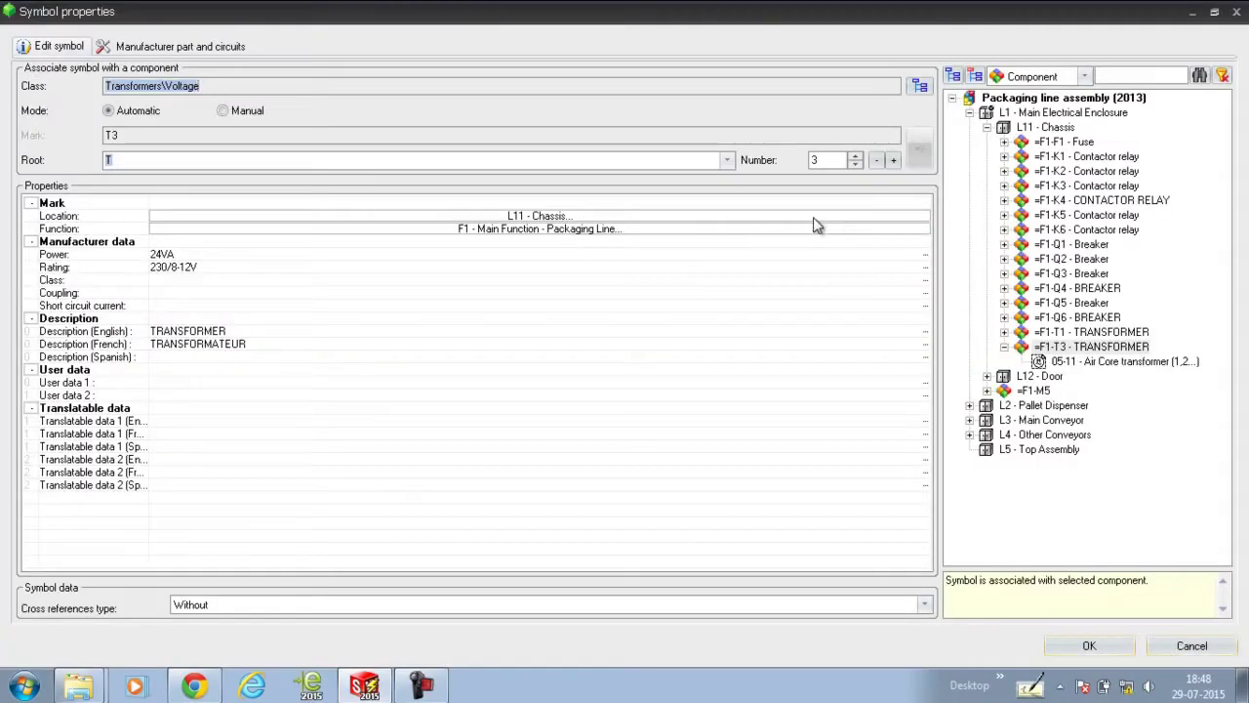
click(1079, 334)
click(1089, 645)
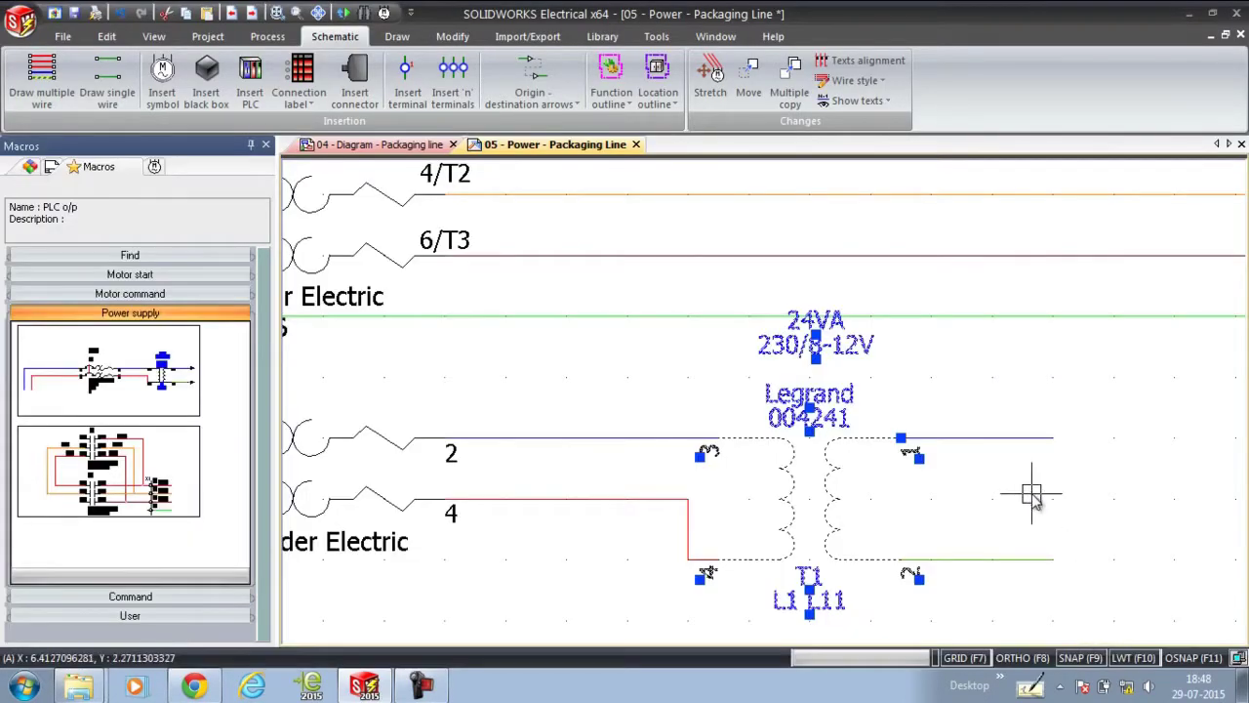
scroll(668, 388, down, 5)
scroll(766, 358, up, 2)
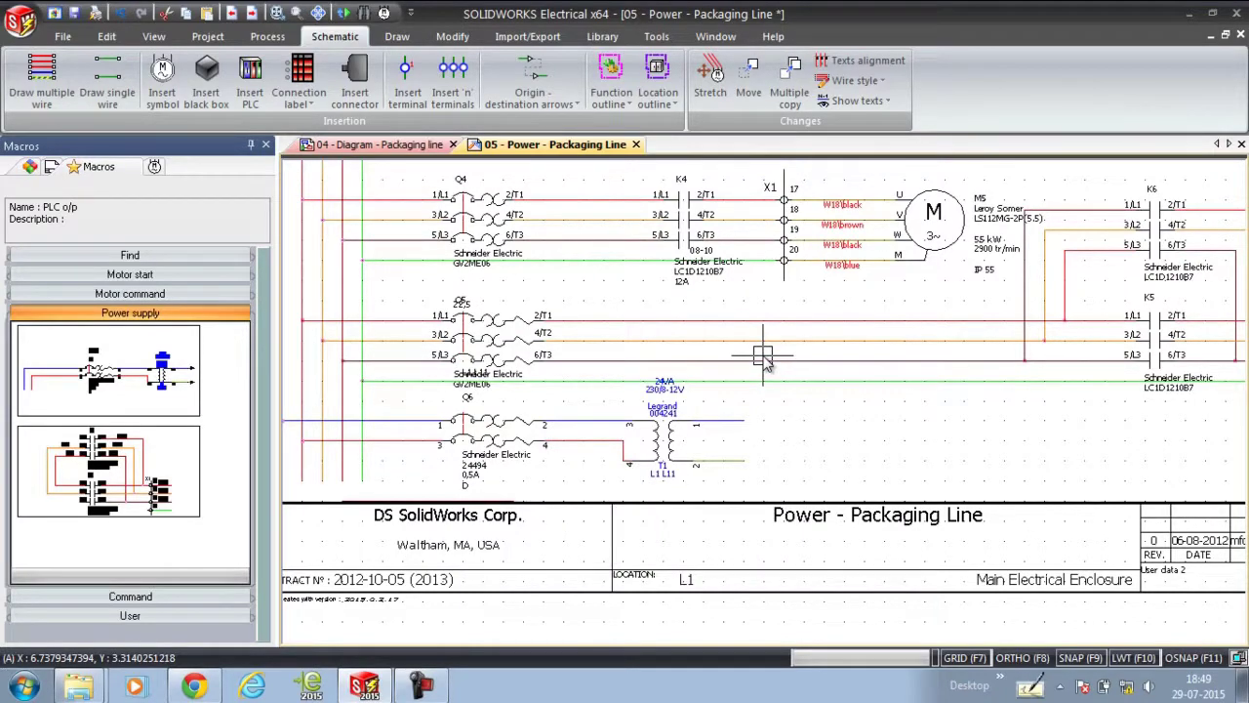
With sheets tiled vertically, link the transformer's first output wire to the PLC sheet's blue wire.
scroll(762, 414, down, 2)
scroll(764, 414, up, 1)
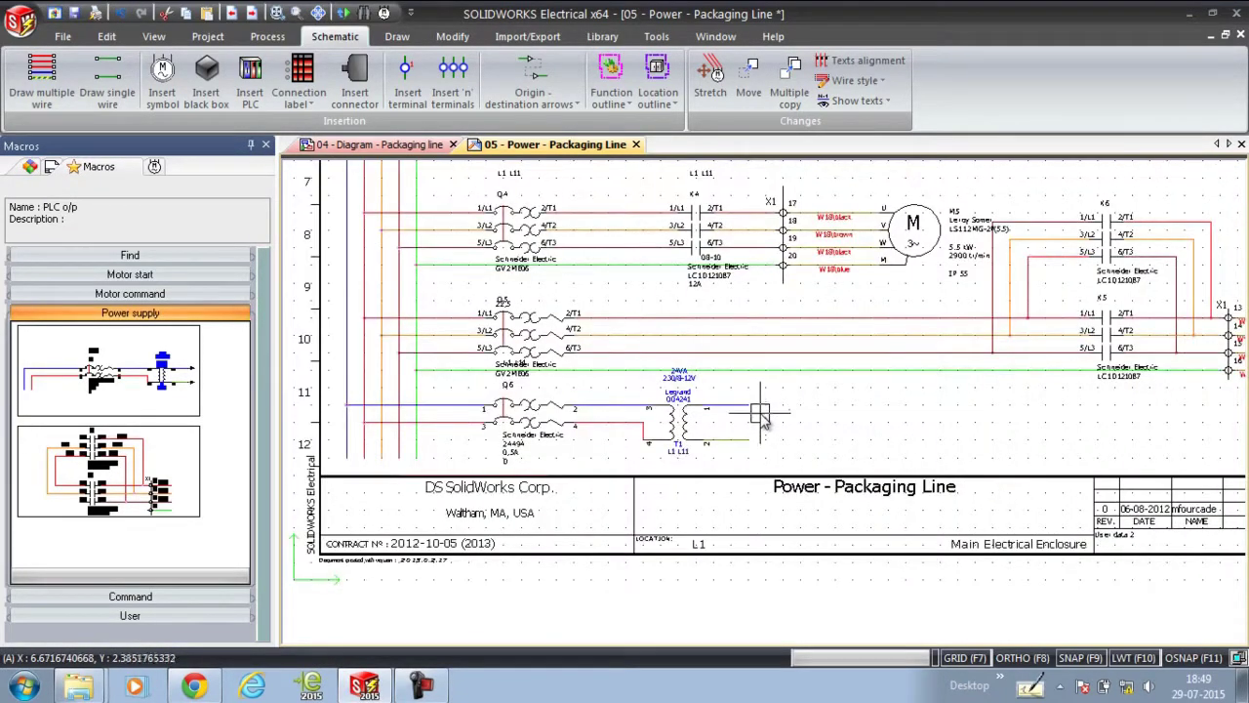
click(531, 70)
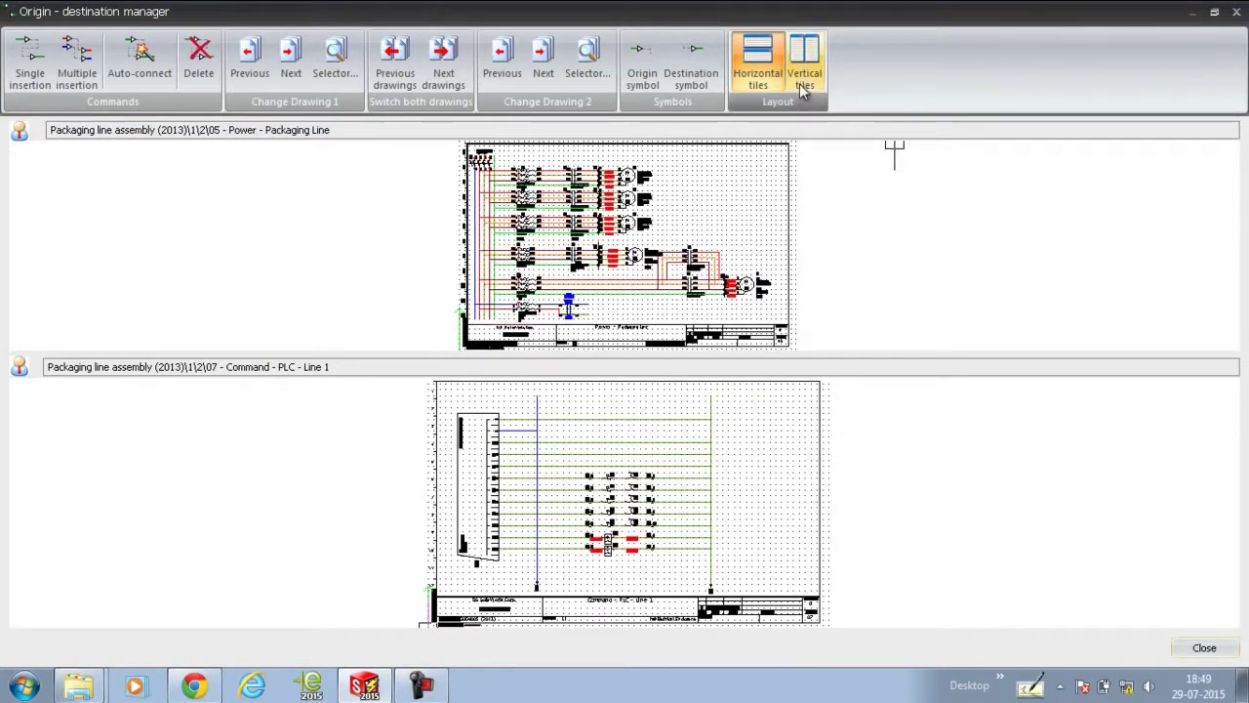
click(802, 79)
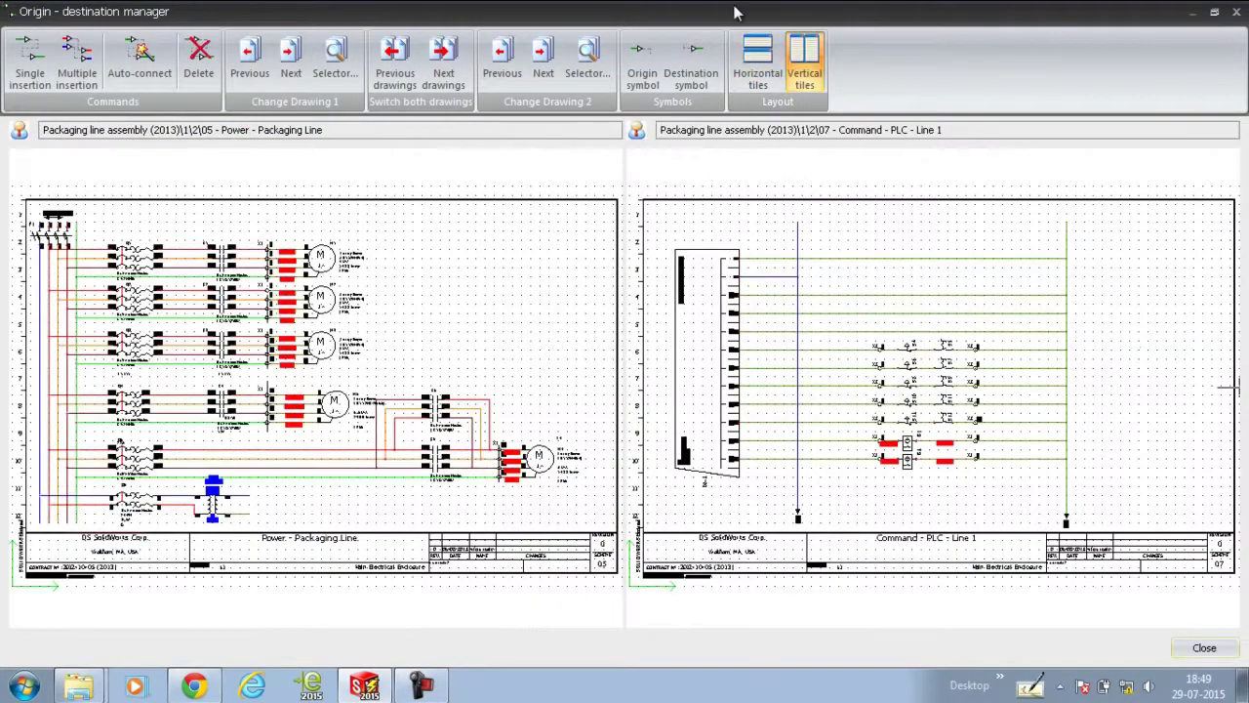
click(29, 63)
scroll(252, 480, up, 3)
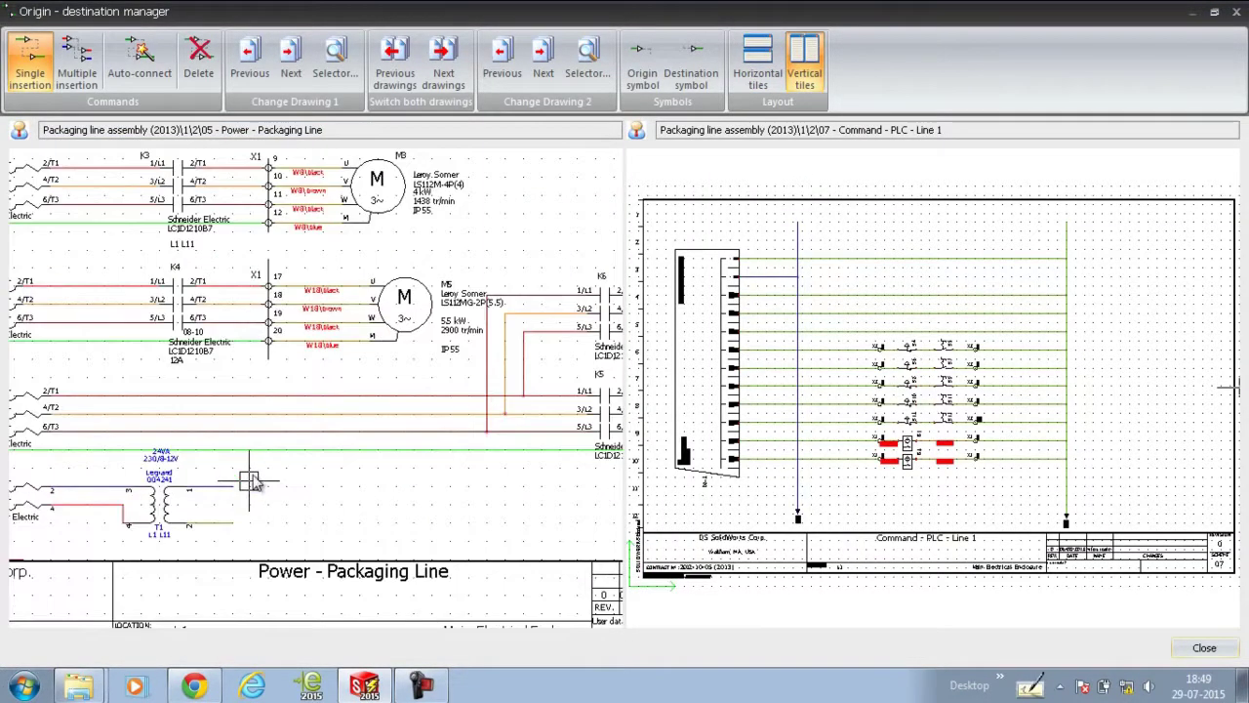
click(252, 480)
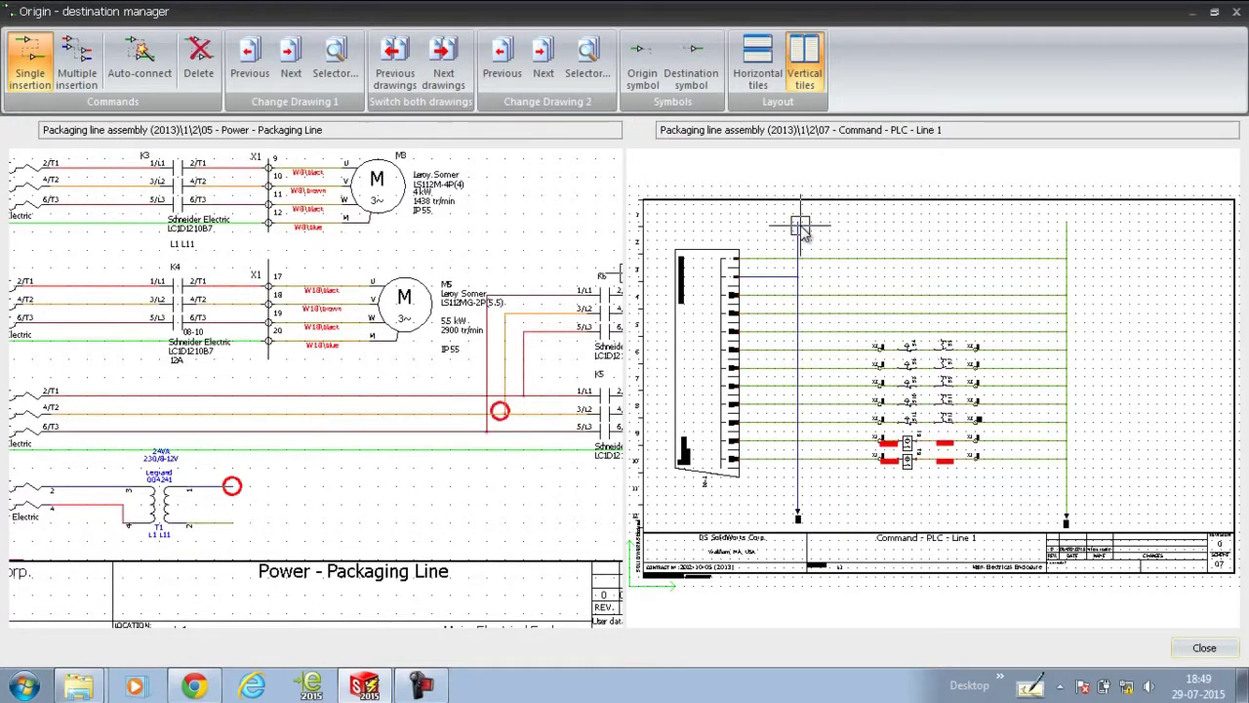
click(801, 228)
Link the transformer's second output wire to the PLC sheet's green wire.
click(29, 64)
scroll(252, 515, up, 3)
click(253, 516)
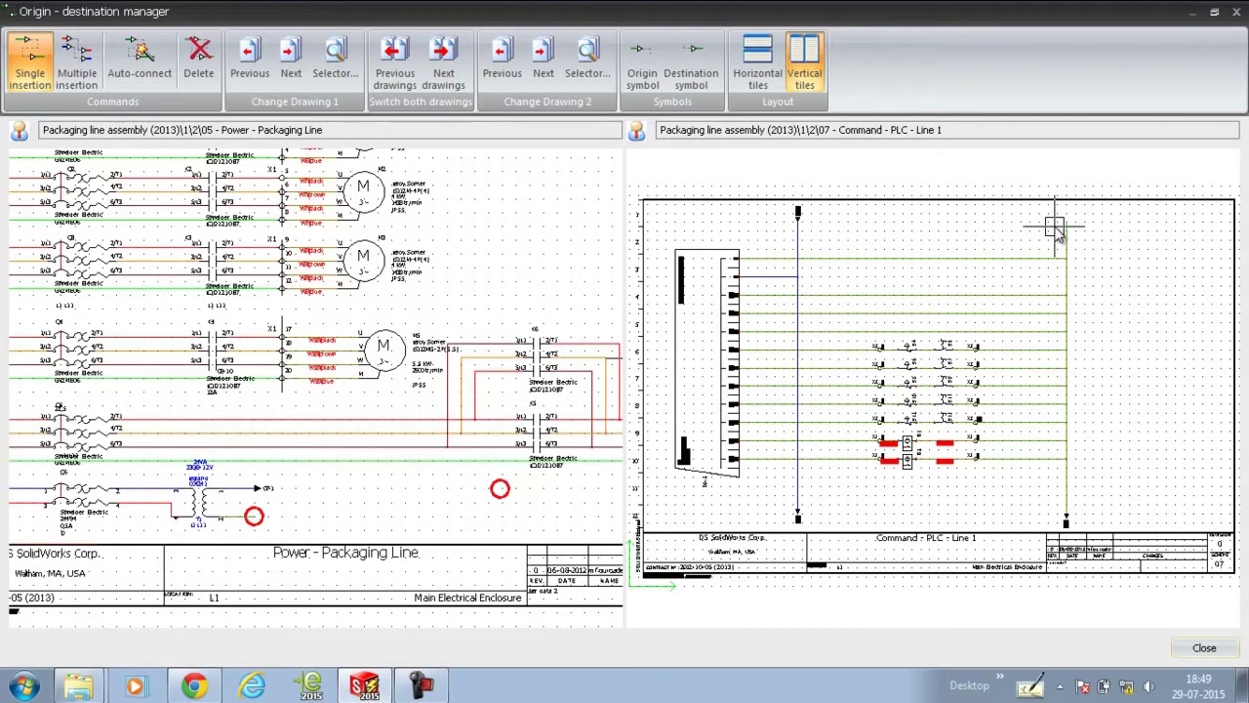
click(1055, 228)
Open sheets 07–09 Command - PLC - Line 1, 2 and 3, then the 10 - Electrical sub assembly.
click(1204, 648)
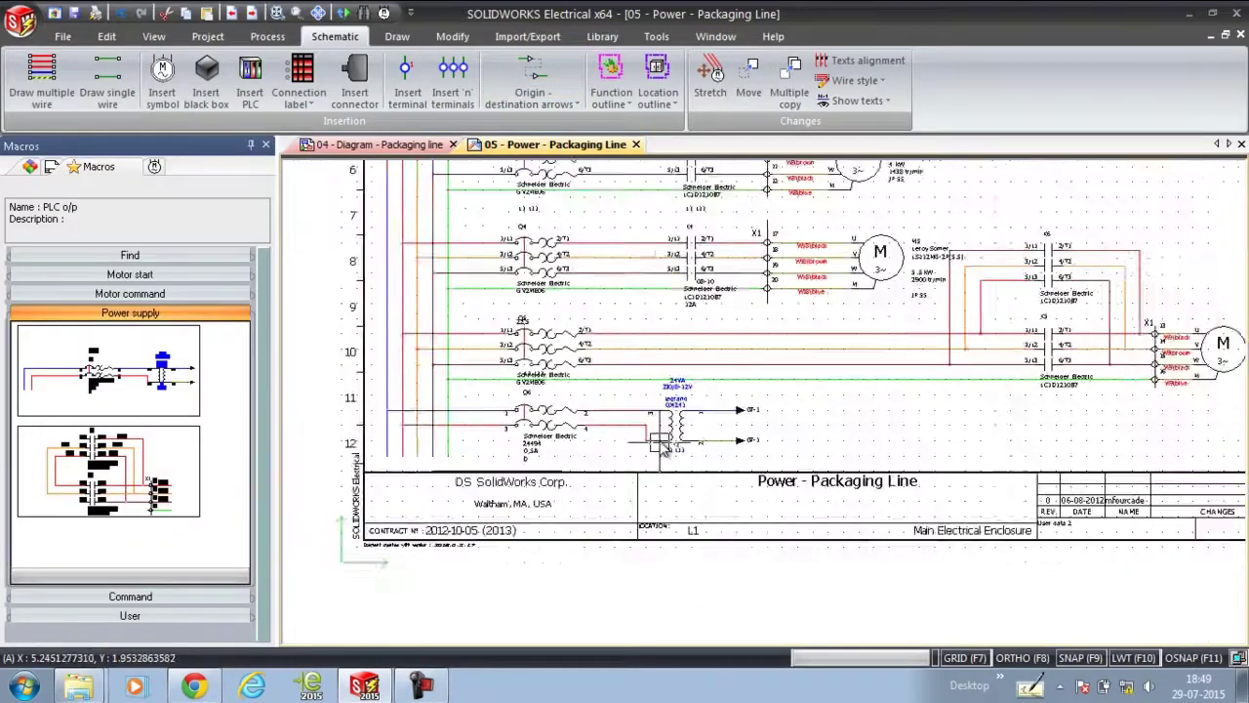
click(52, 167)
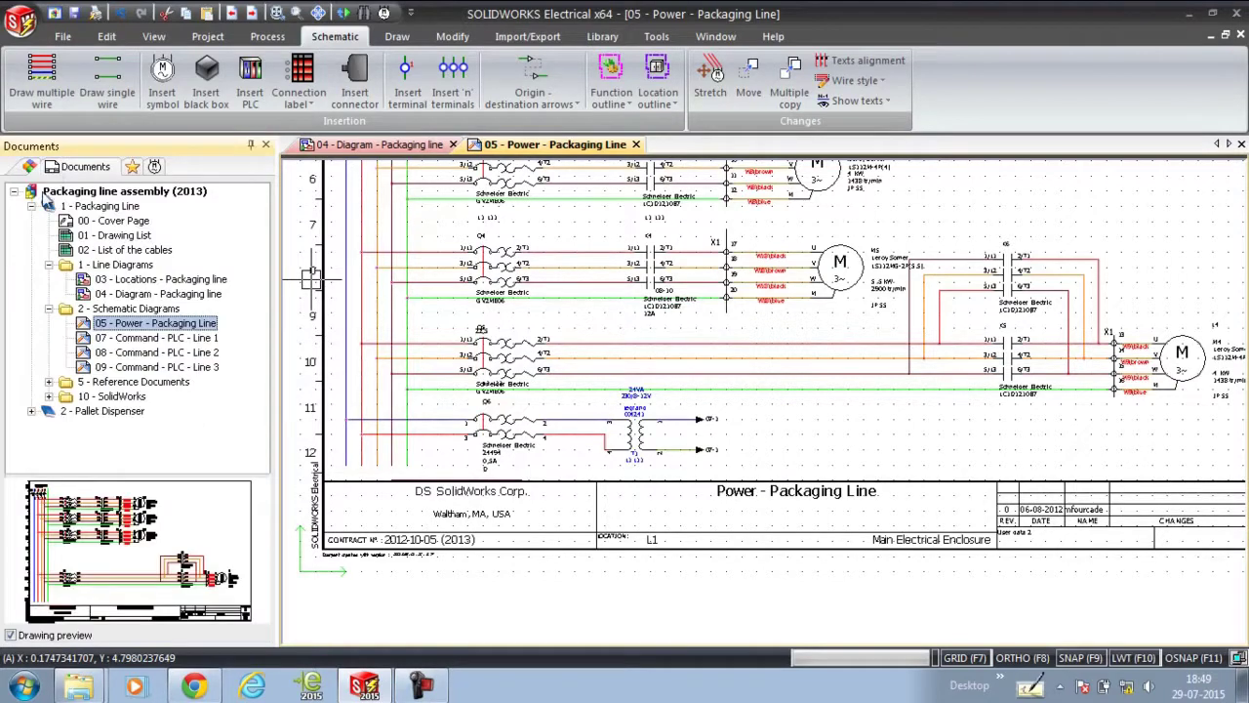
double_click(170, 338)
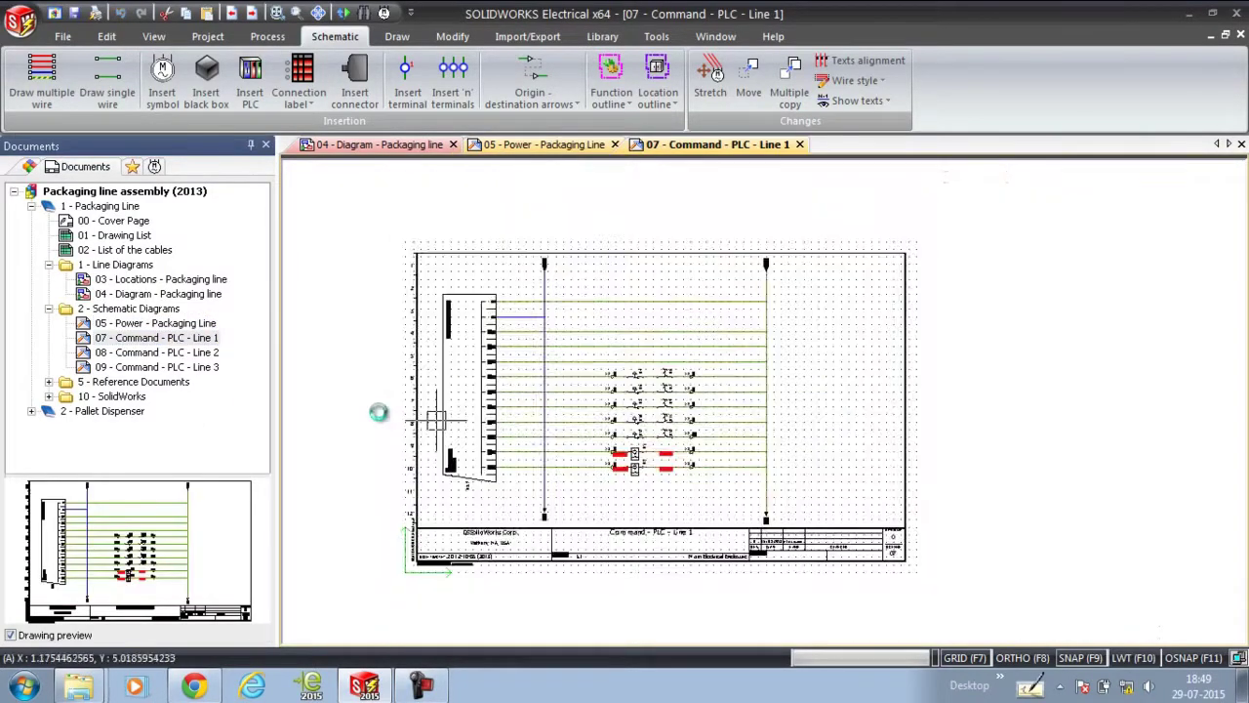
double_click(151, 353)
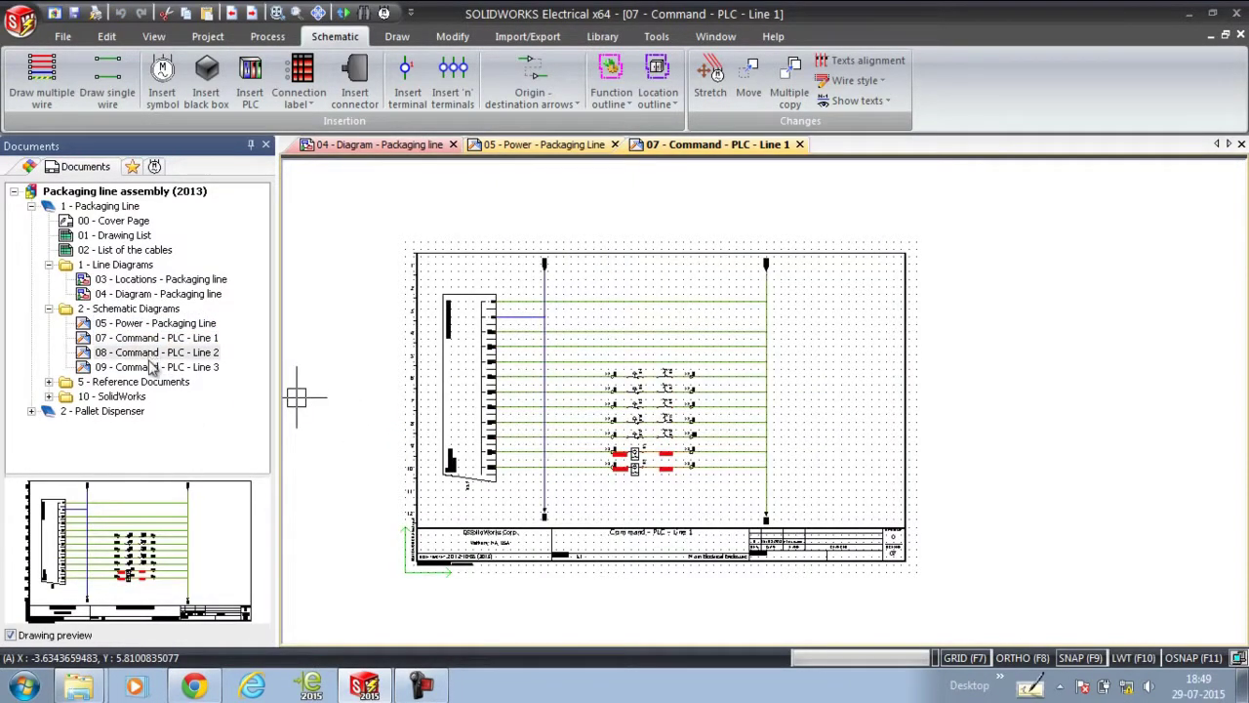
double_click(156, 368)
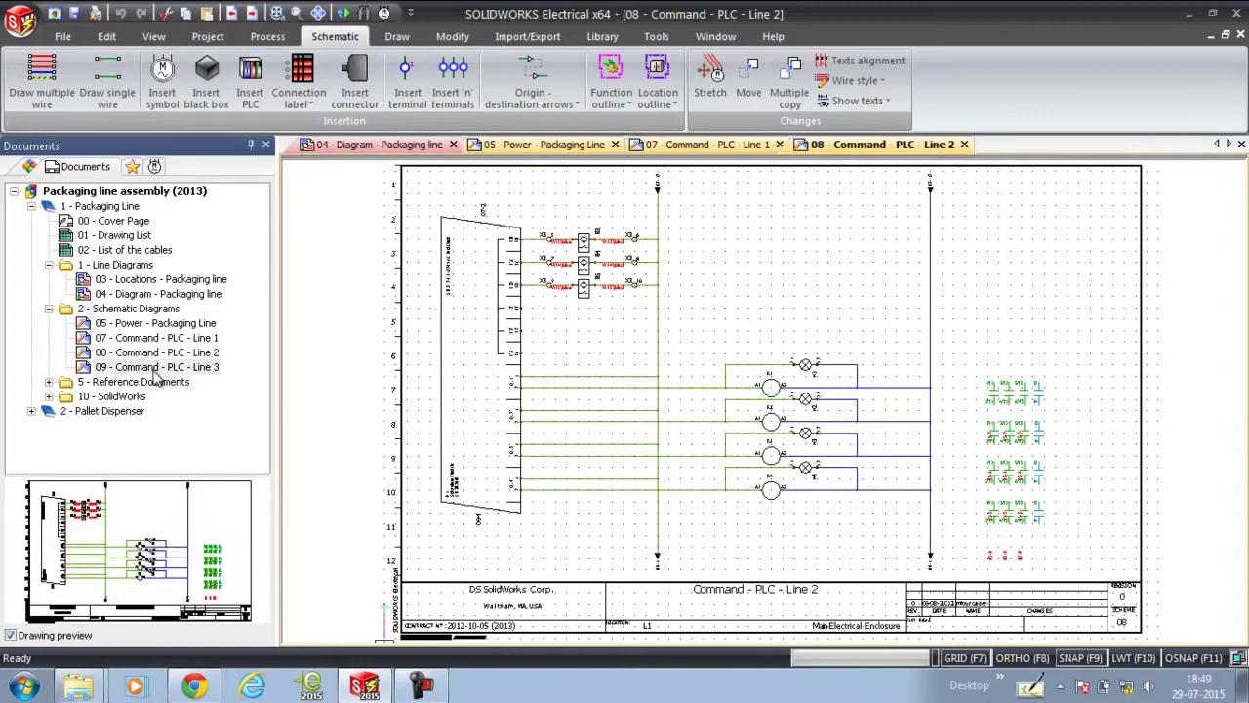
click(50, 396)
double_click(127, 414)
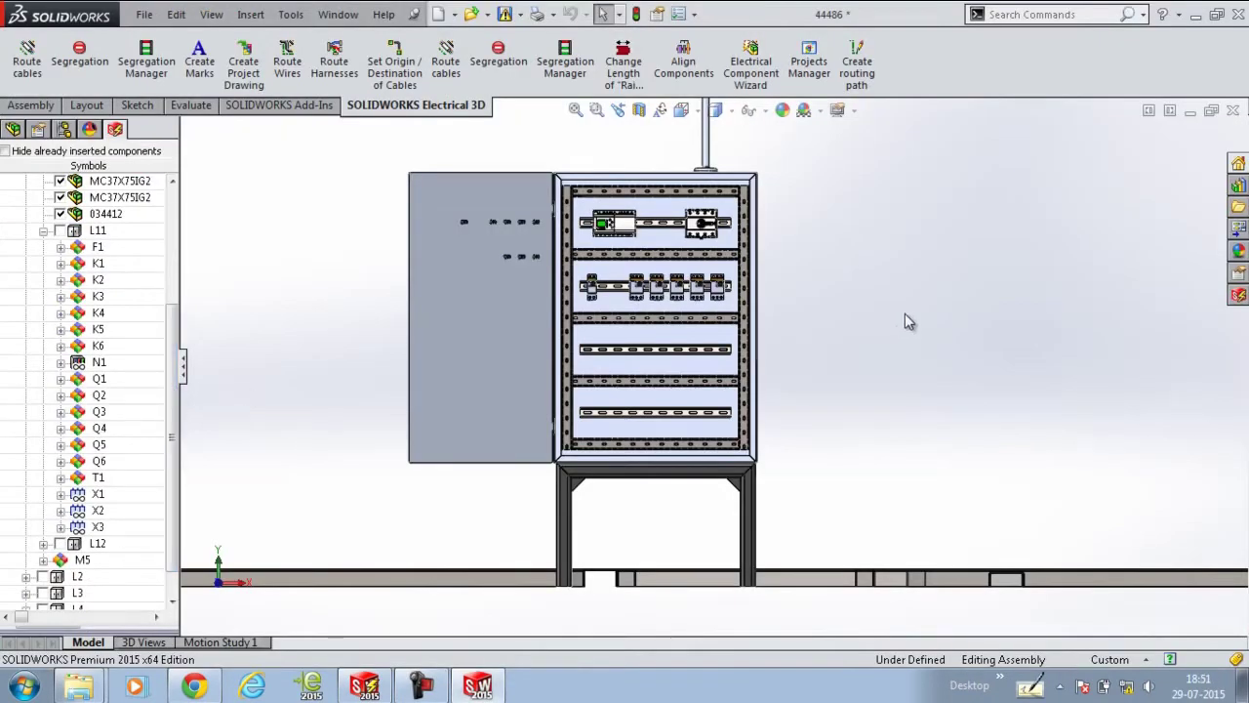
Insert terminal strip X2 at the left end of the lowest DIN rail.
scroll(683, 322, down, 6)
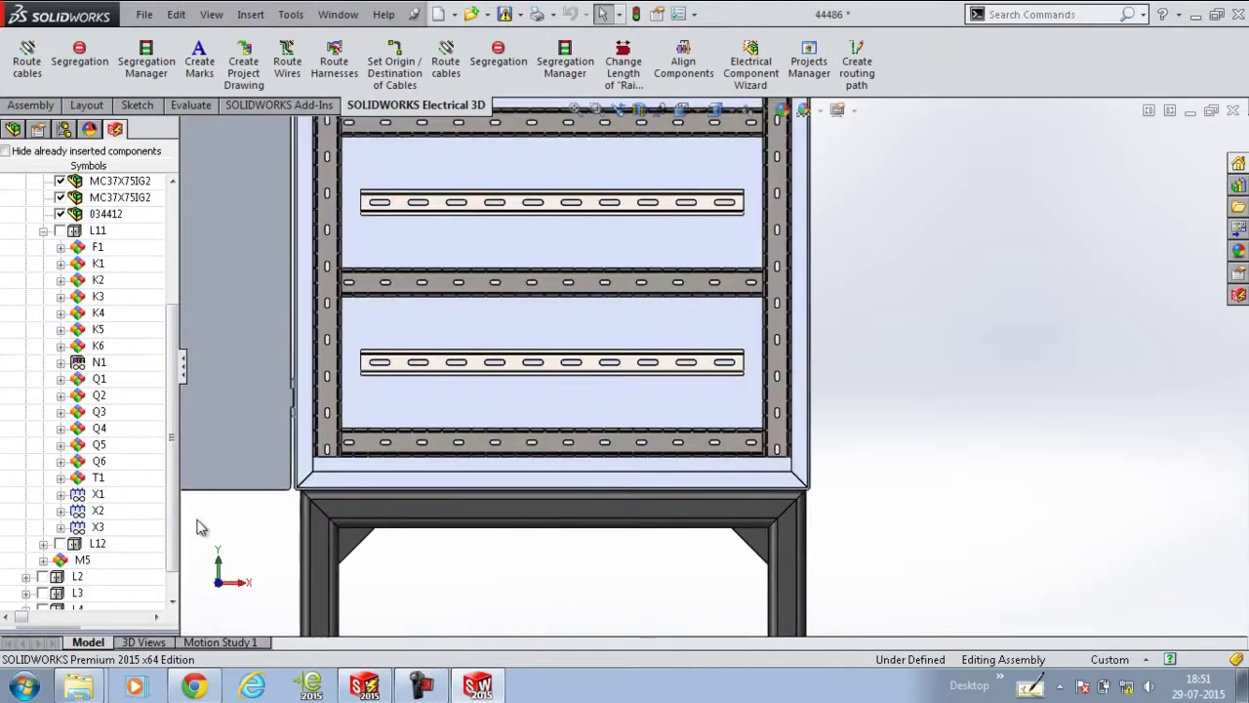
click(98, 512)
right_click(98, 517)
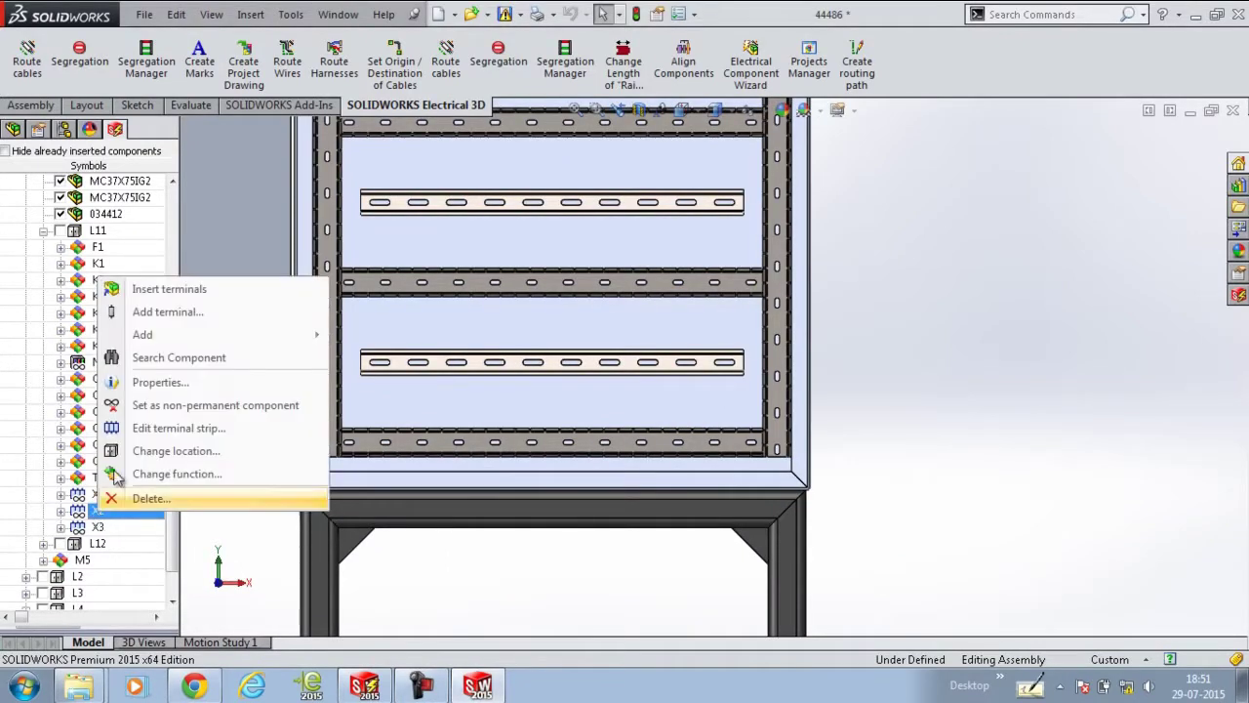
click(173, 289)
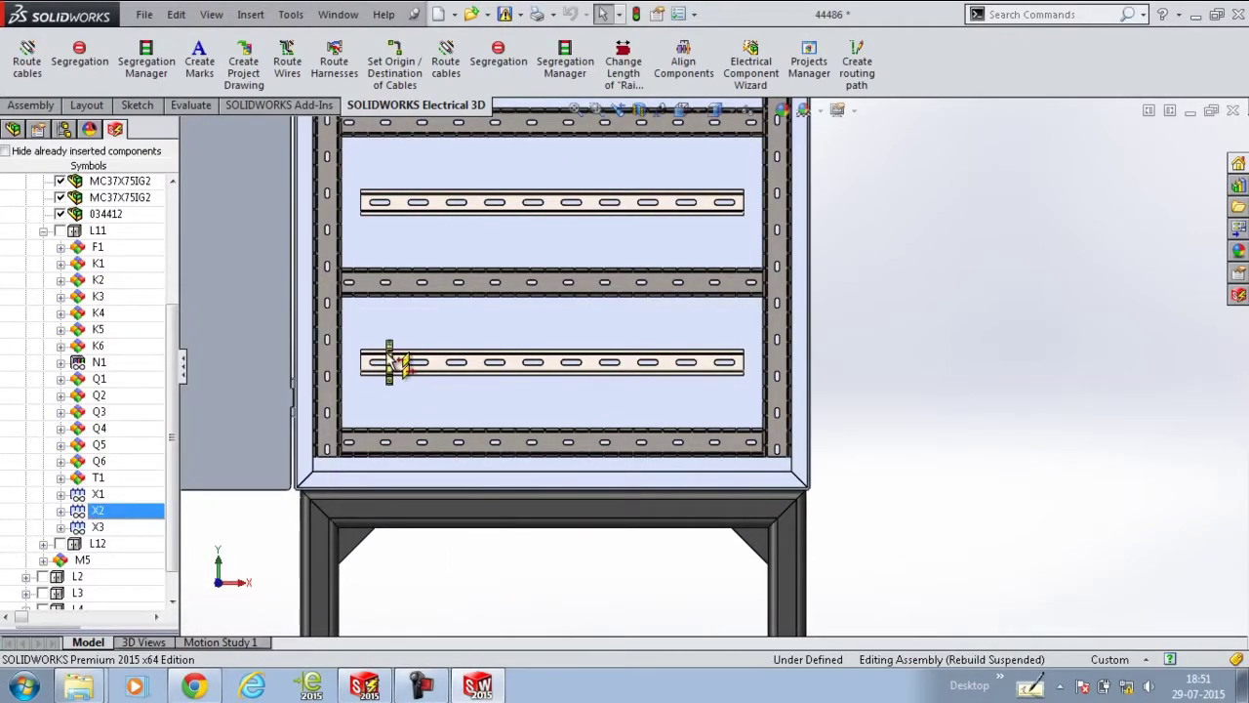
click(389, 363)
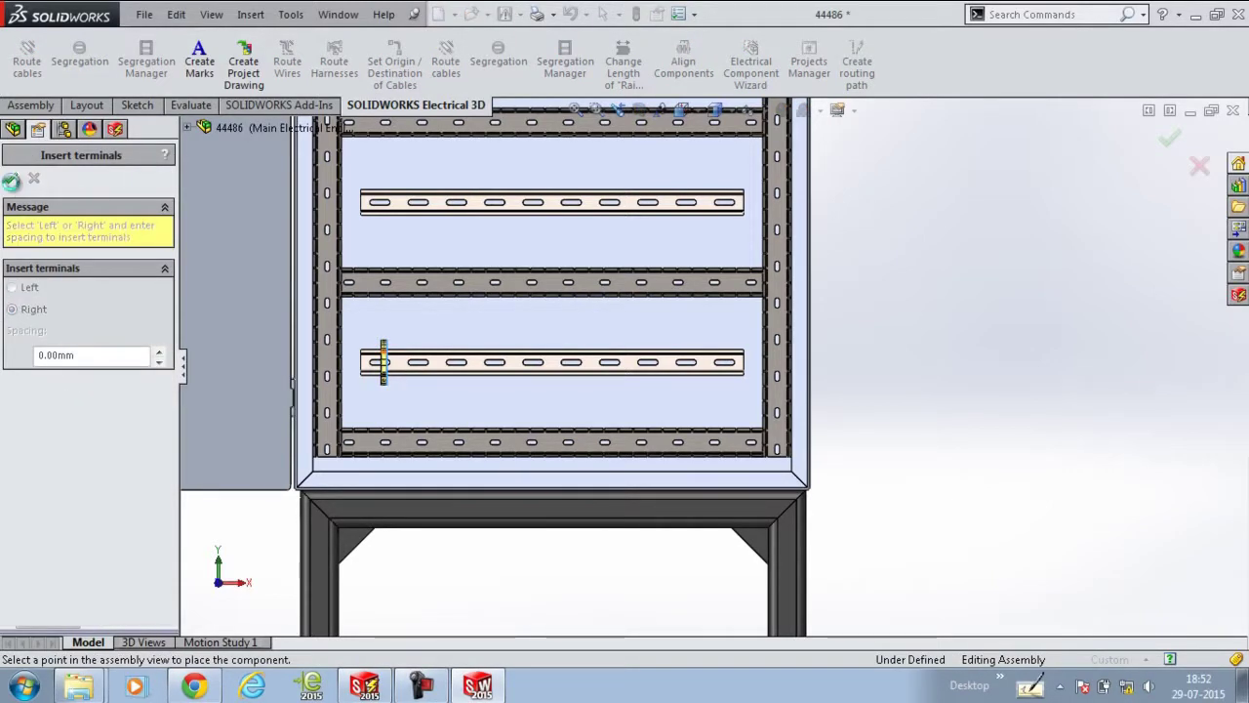
click(11, 180)
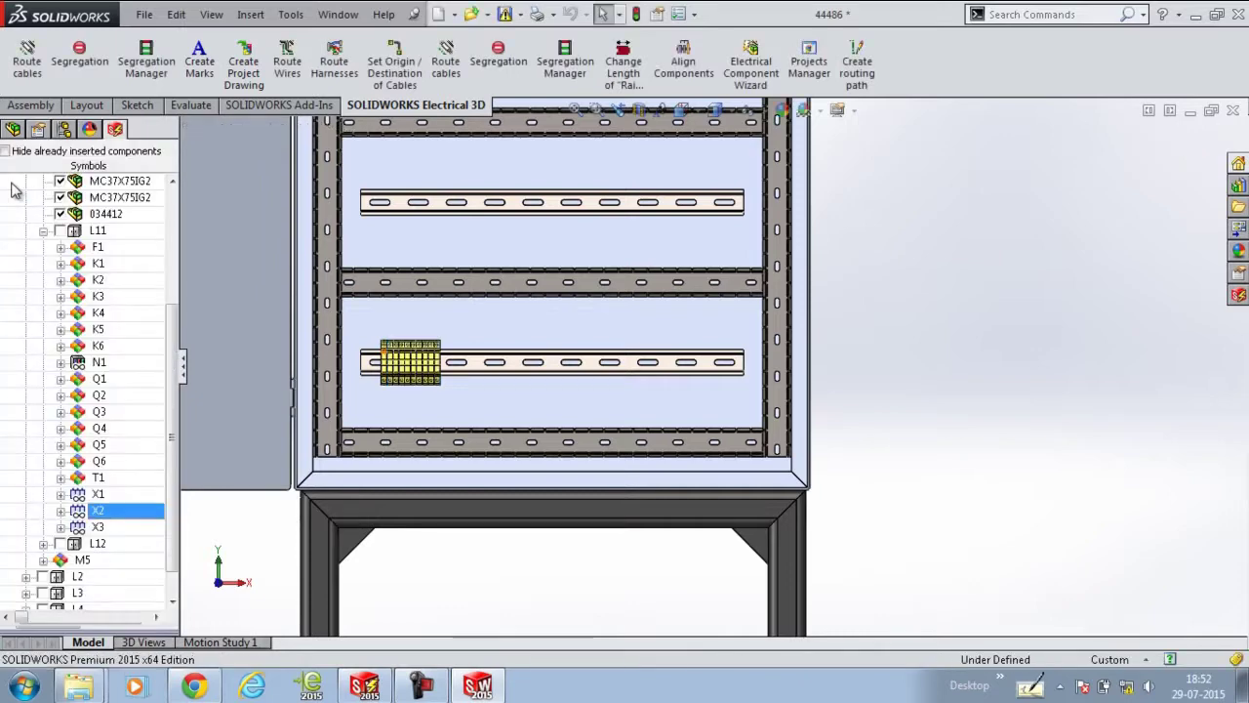
Insert terminal strip X3 beside X2 on the same rail with 2 mm spacing.
click(101, 527)
right_click(100, 527)
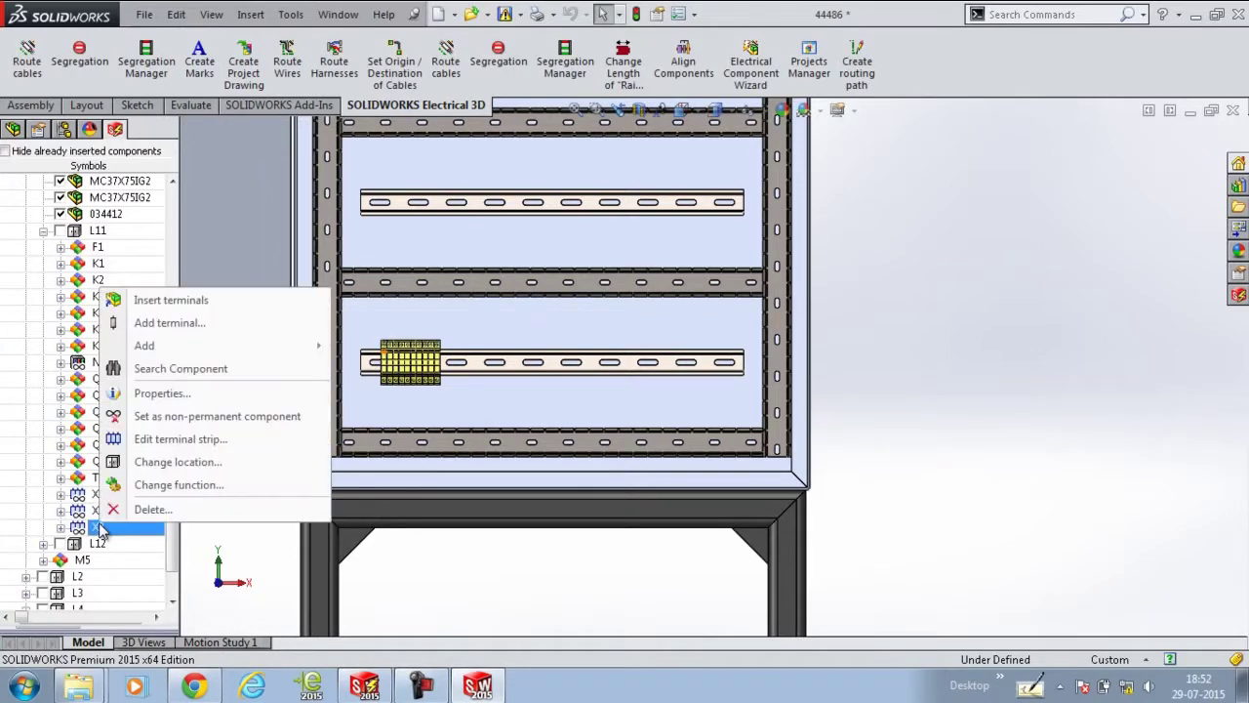
click(148, 300)
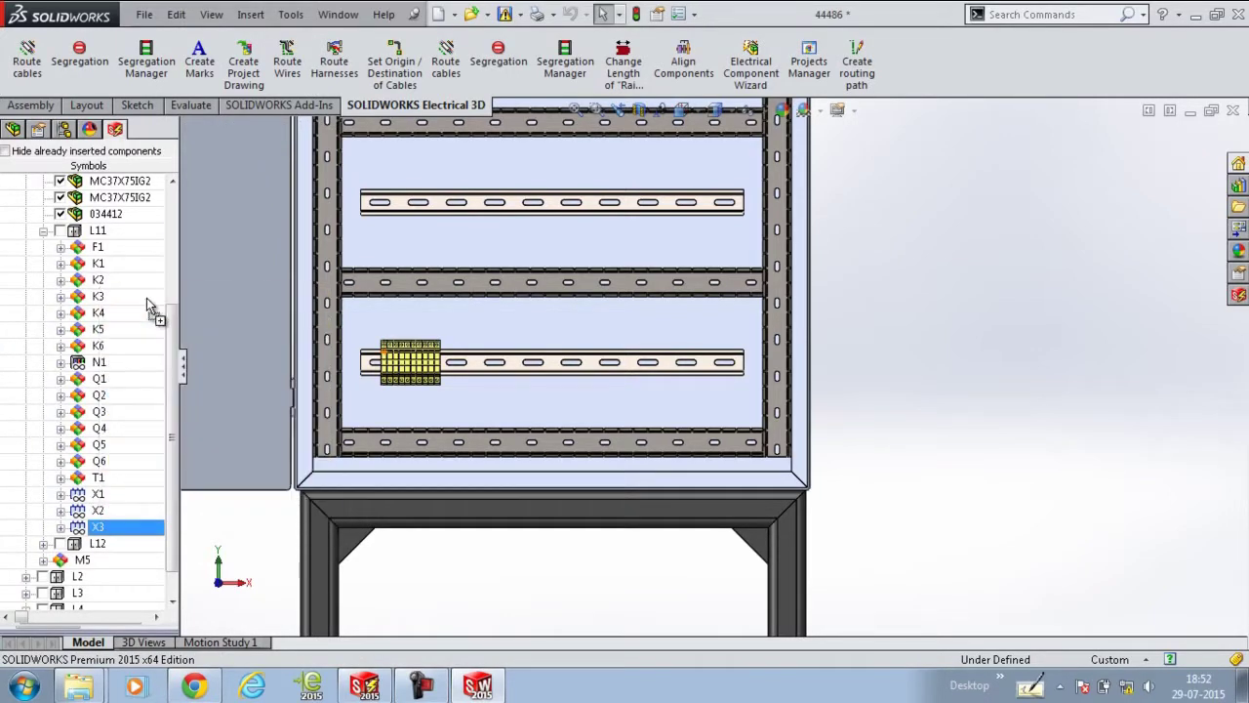
click(485, 376)
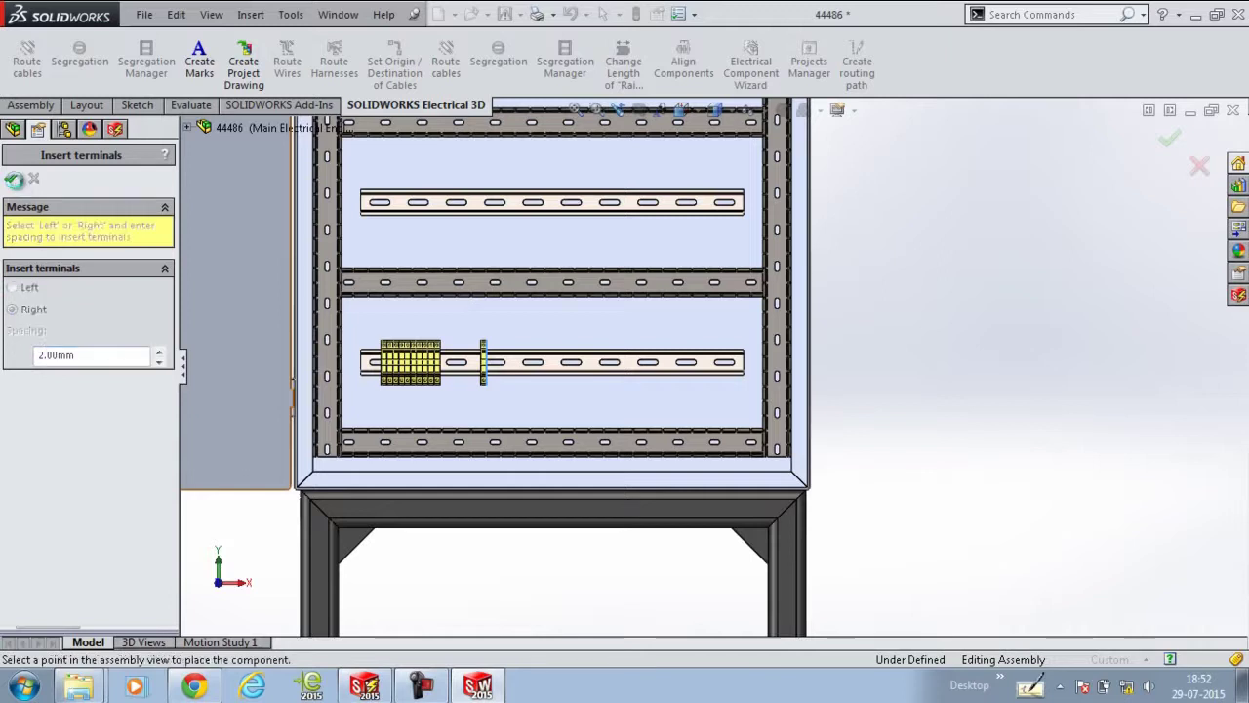
click(12, 180)
scroll(629, 367, up, 2)
scroll(636, 369, up, 3)
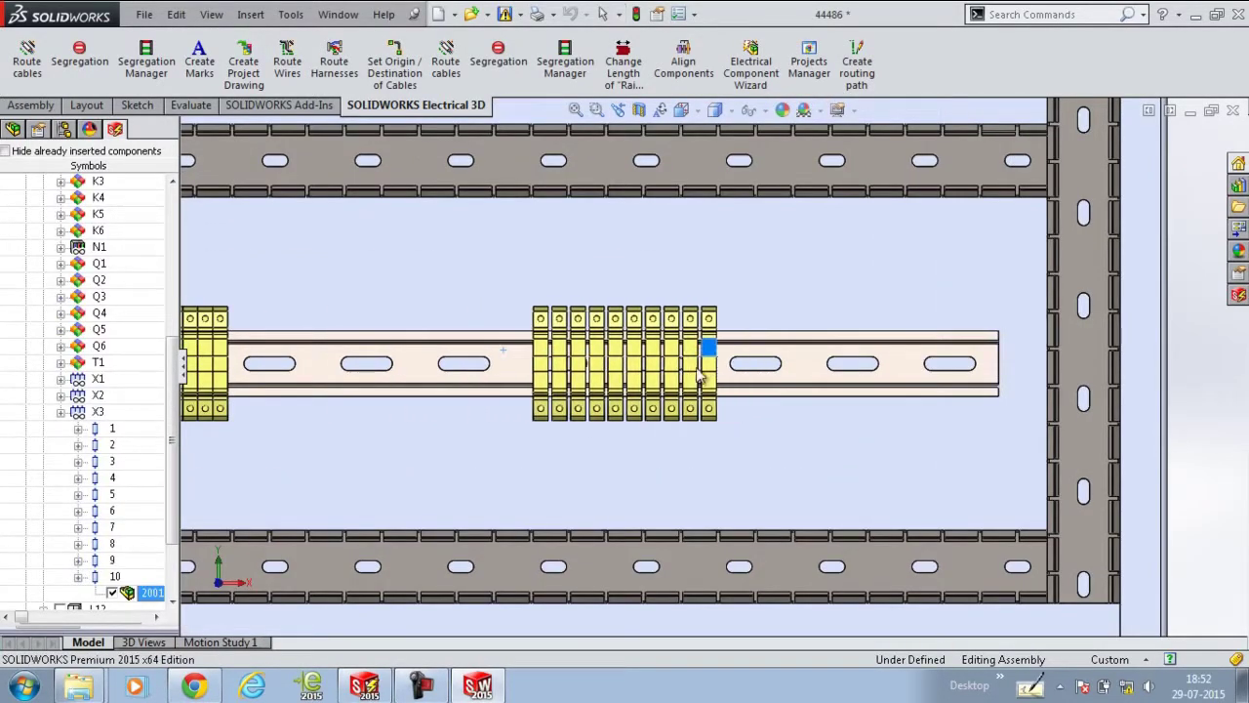
Insert power supply T1 onto the lowest DIN rail.
click(598, 443)
key(f)
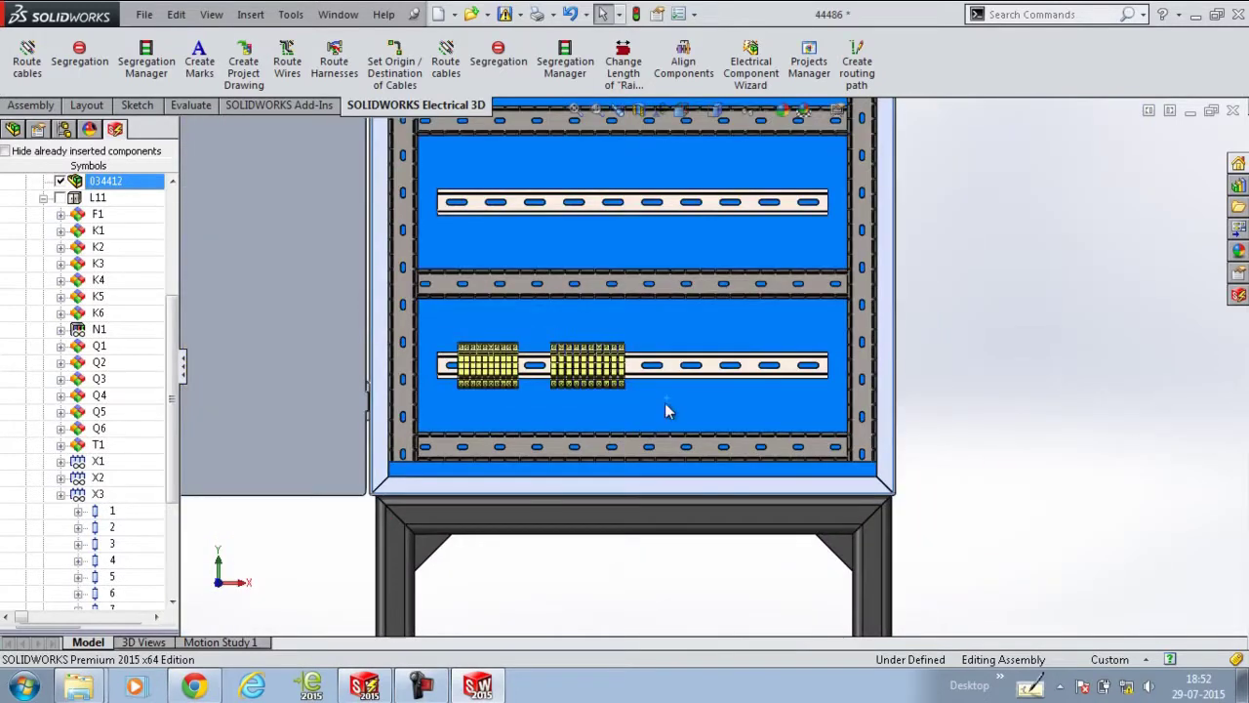
scroll(669, 410, up, 3)
right_click(125, 447)
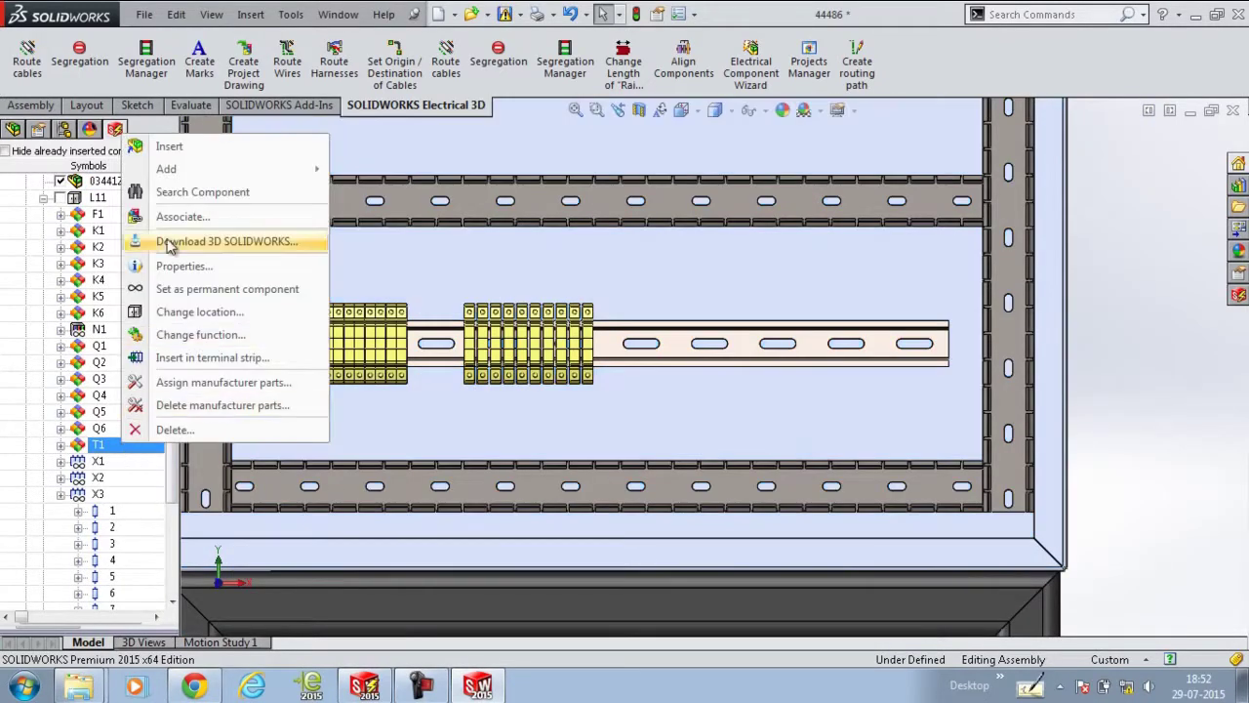
click(166, 146)
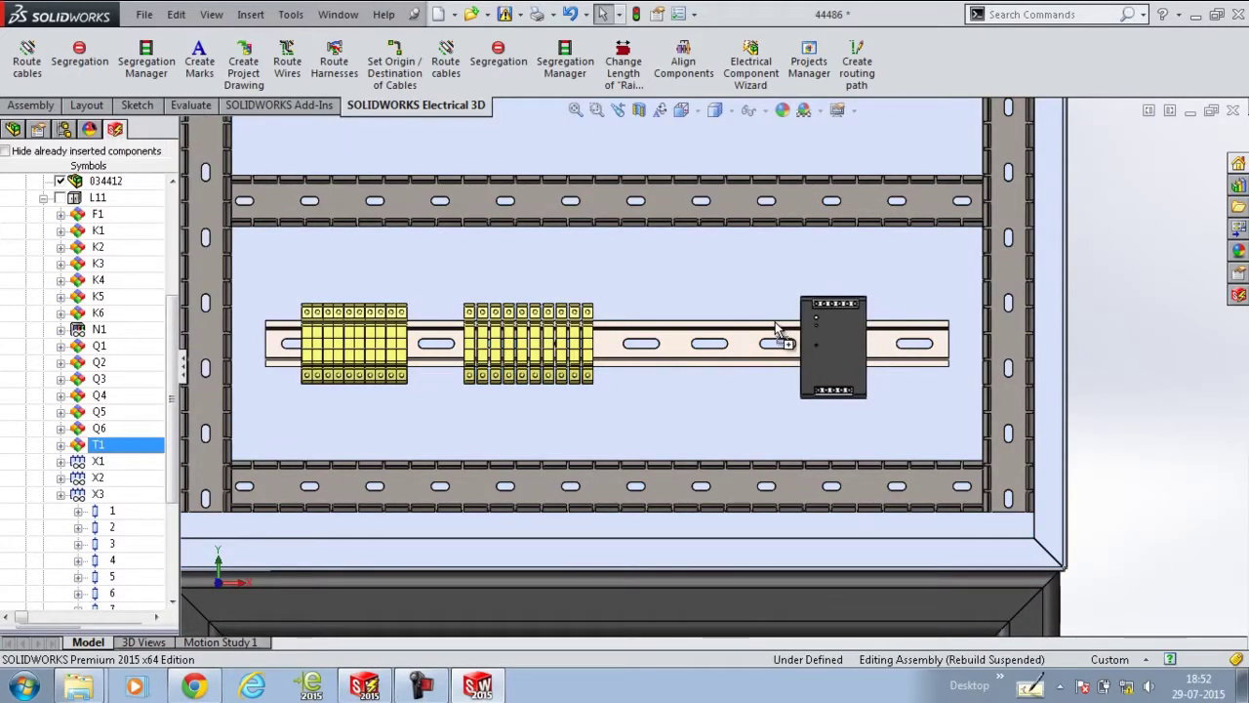
click(826, 343)
Insert contactors K1–K6 in a row on the empty rail above, spaced 30 mm rightward.
key(f)
scroll(683, 292, up, 4)
click(98, 231)
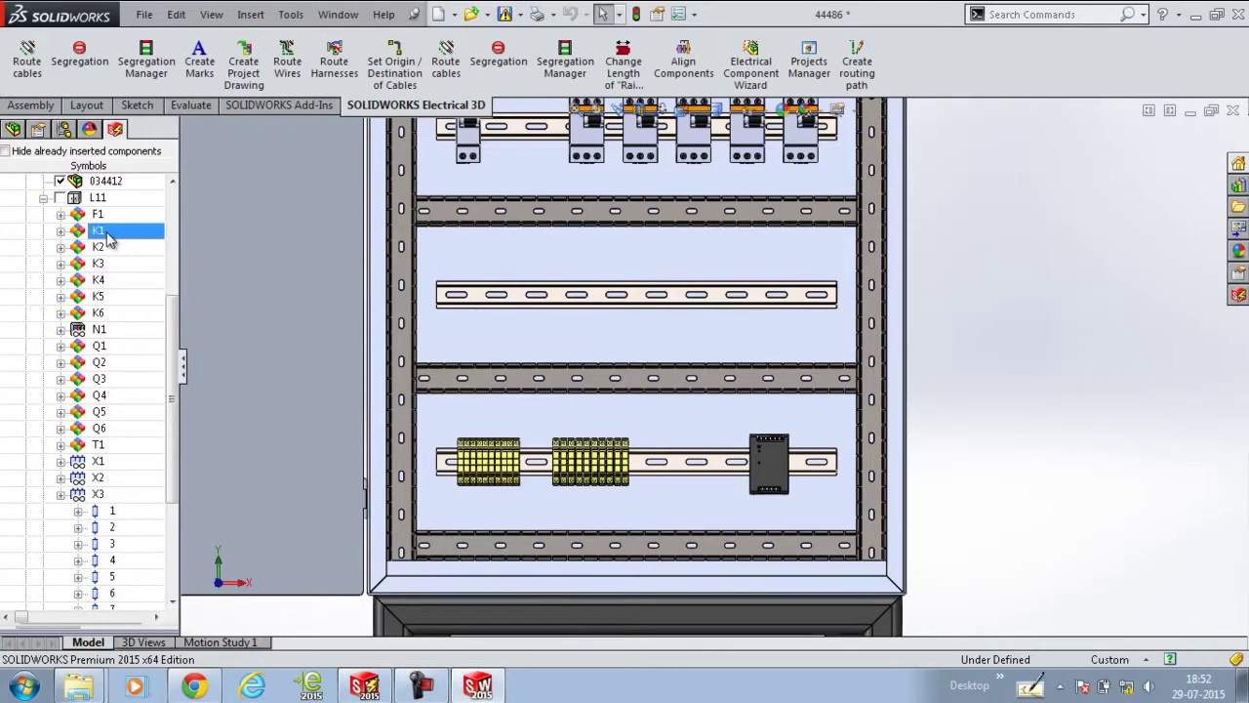
shift+click(118, 314)
right_click(117, 312)
click(152, 322)
click(755, 501)
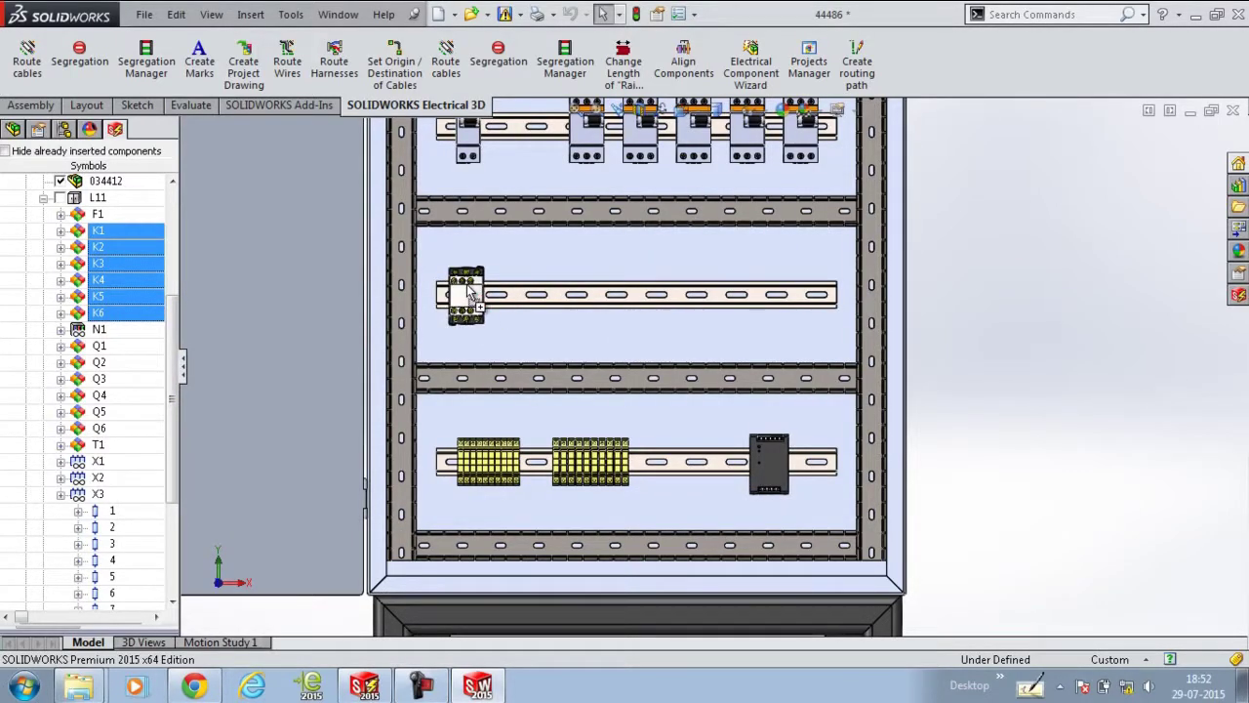
click(469, 293)
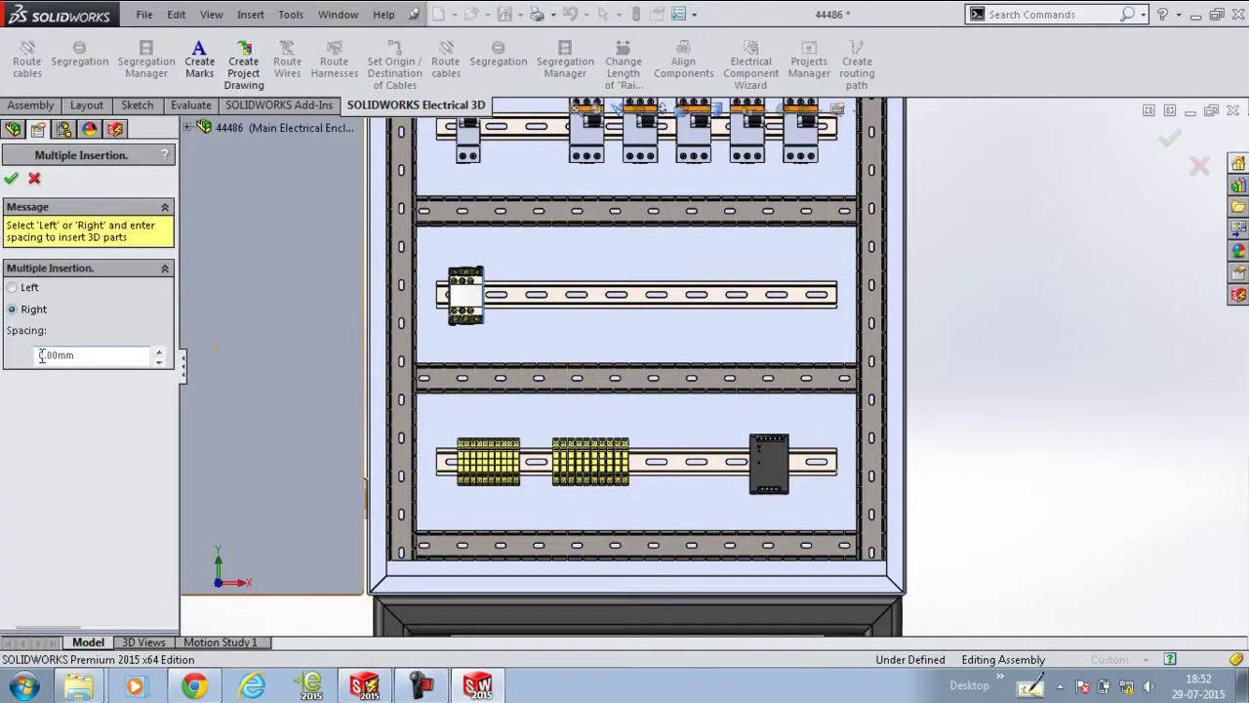
click(10, 182)
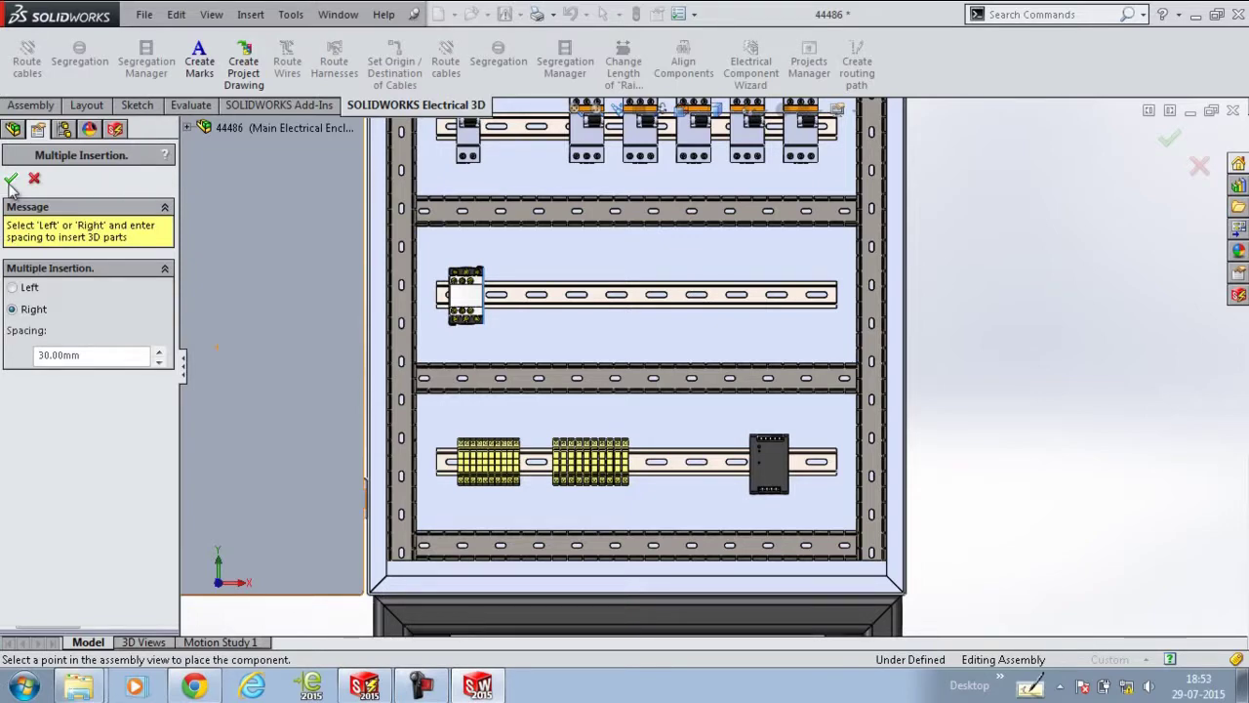
click(11, 181)
scroll(792, 350, down, 5)
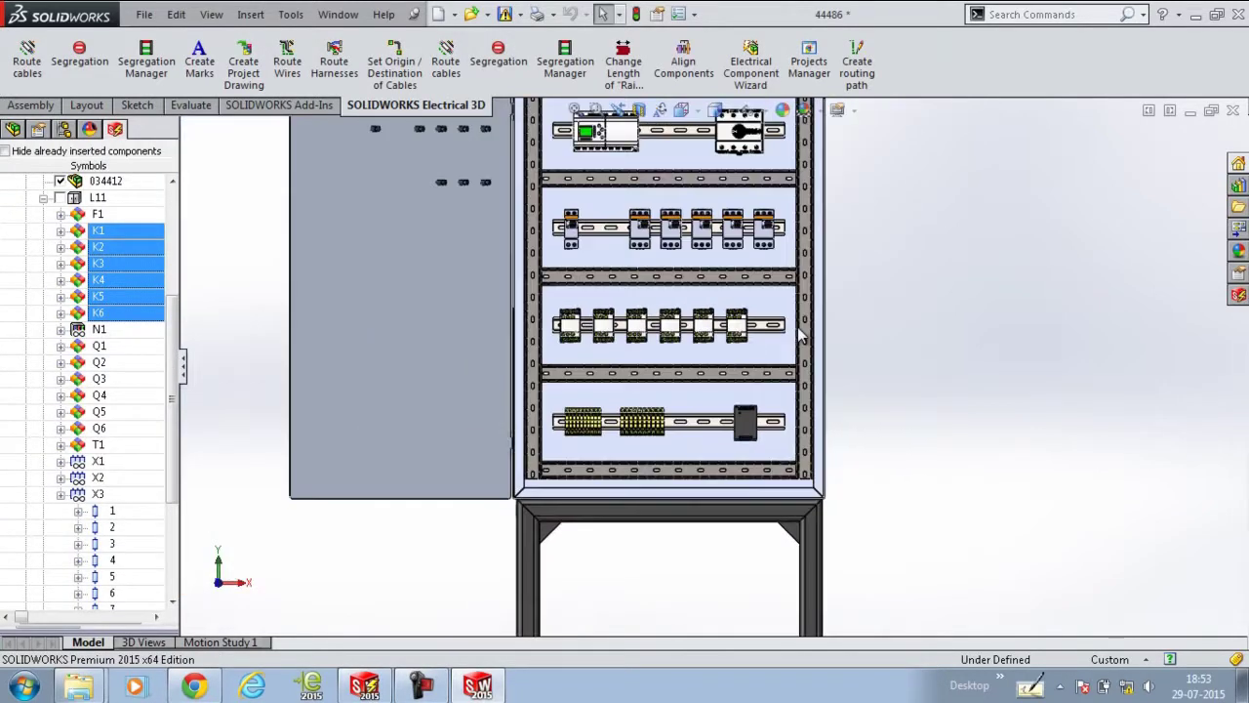
scroll(840, 415, up, 3)
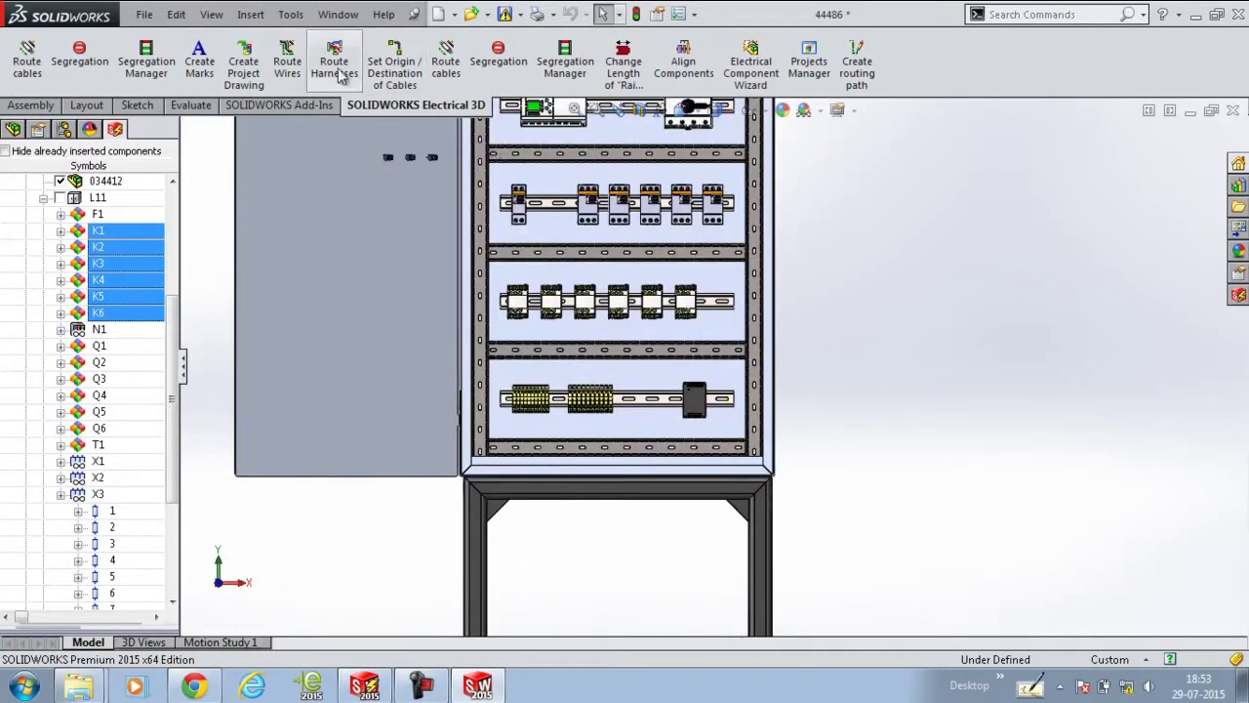
Route wires for all components with 3DSketch Route, then switch back to SOLIDWORKS Electrical.
click(288, 64)
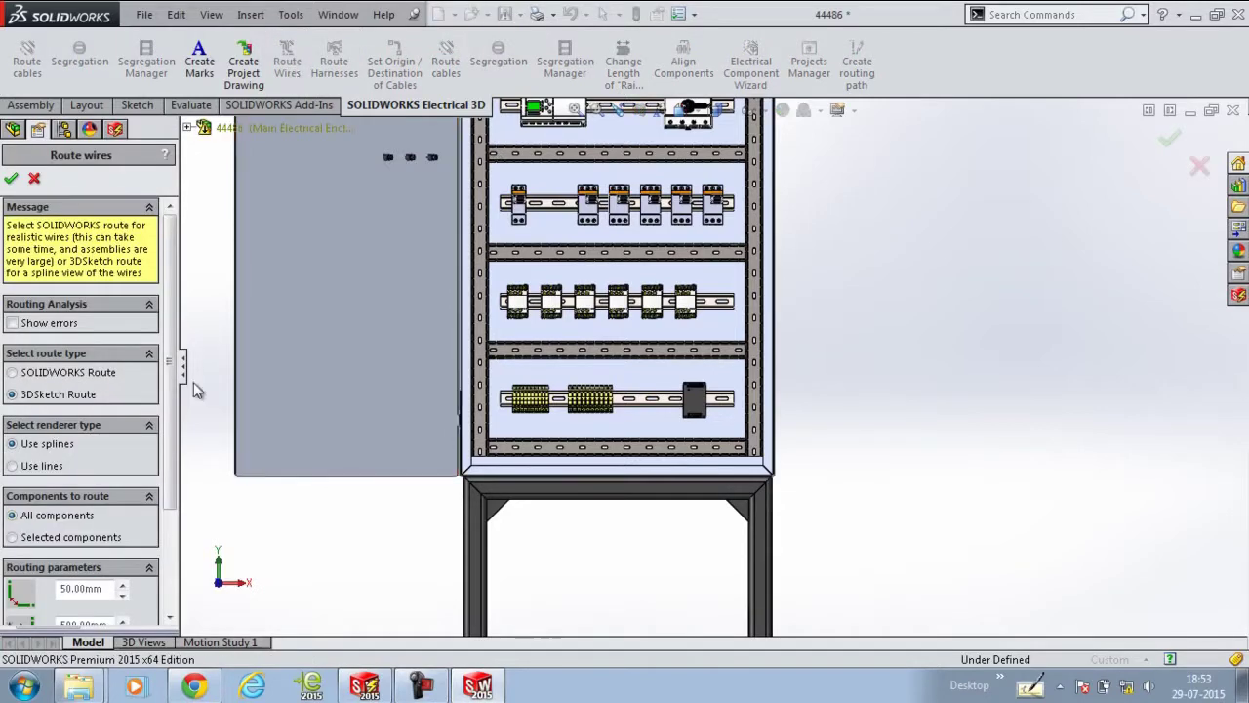
click(11, 179)
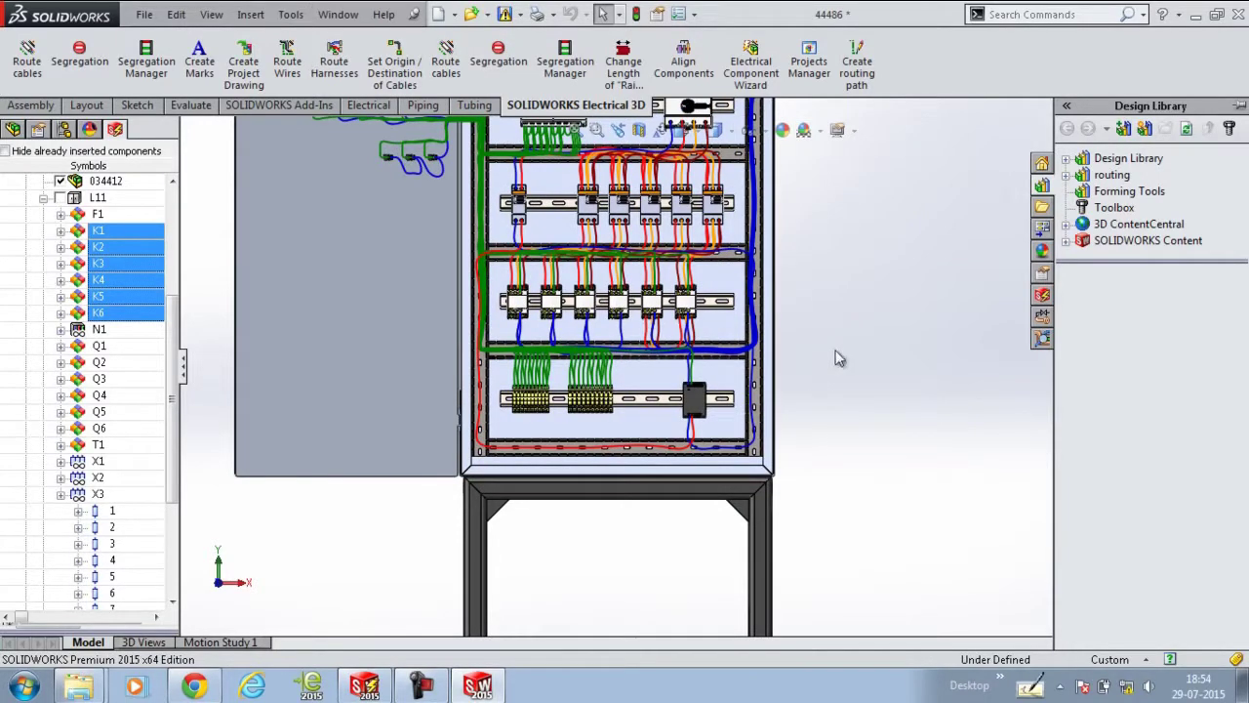
scroll(842, 359, up, 1)
scroll(699, 330, down, 3)
scroll(599, 353, up, 3)
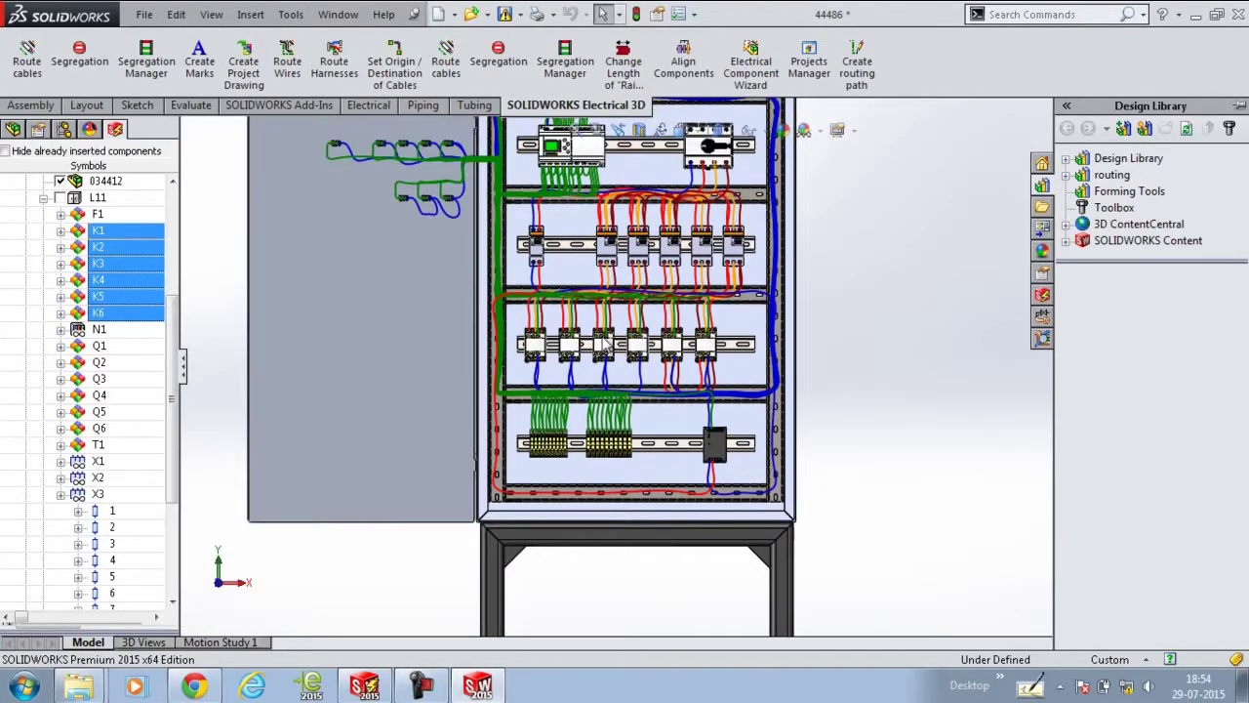
scroll(598, 354, down, 3)
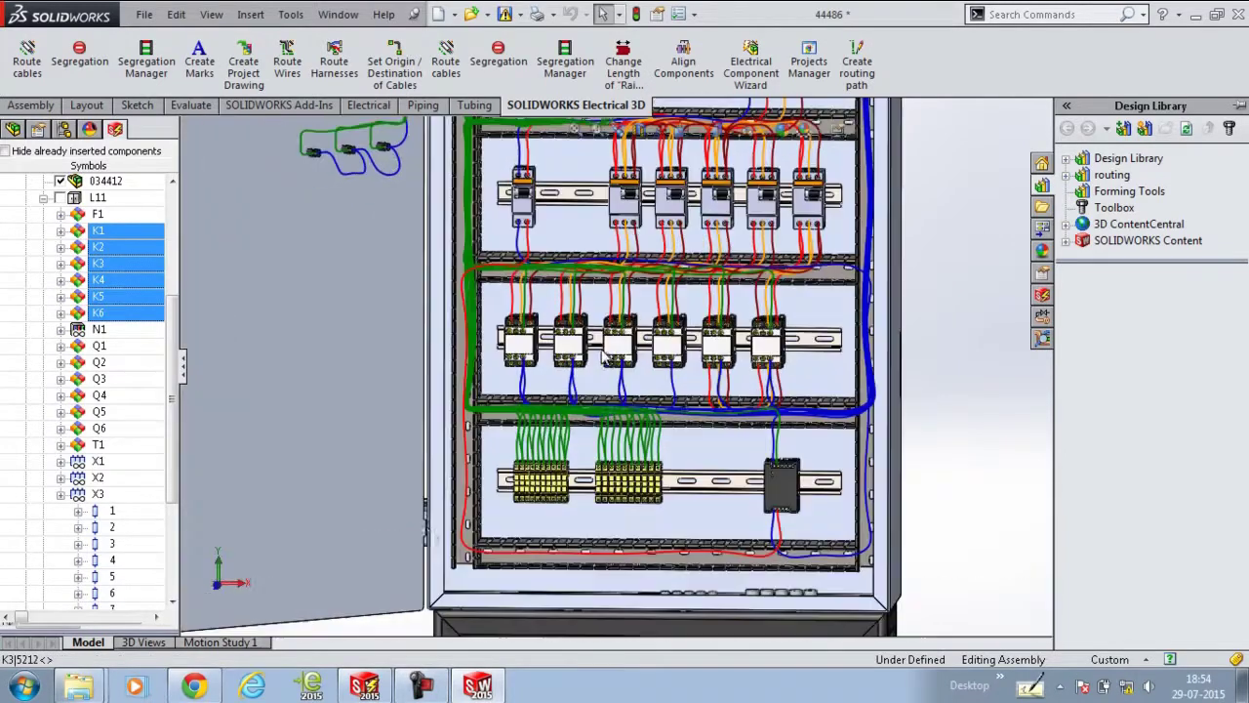
click(364, 686)
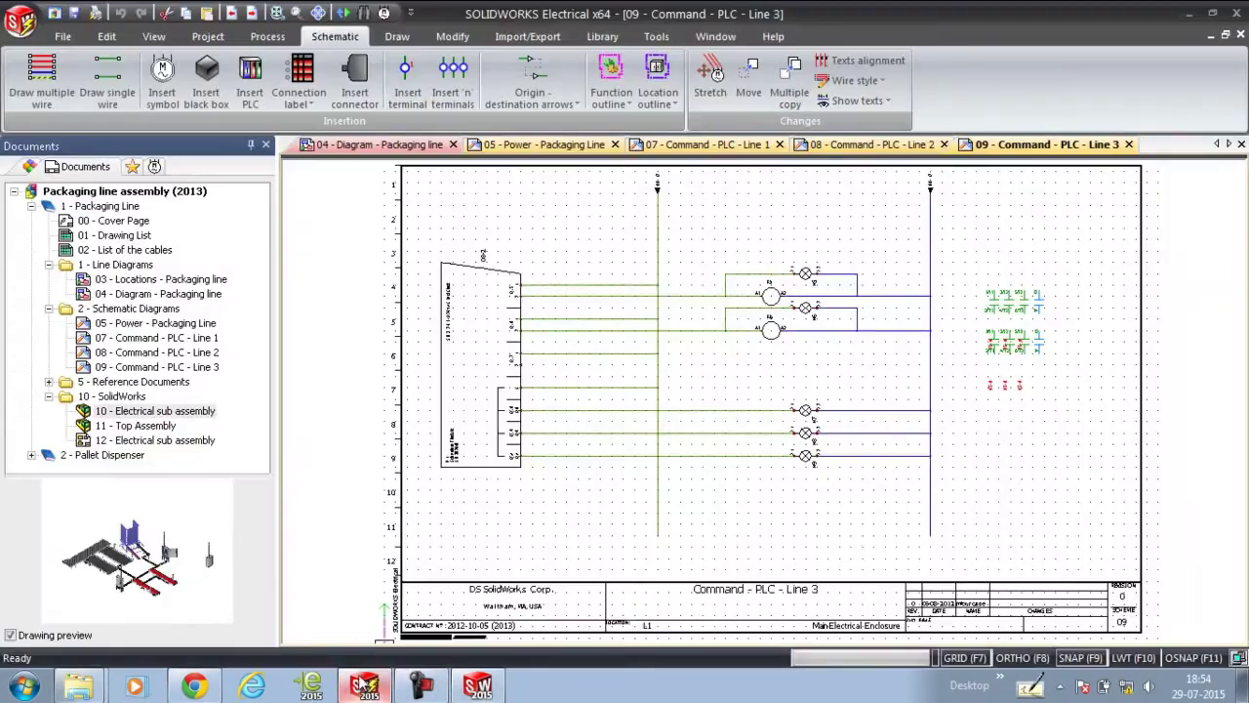
Generate report drawings for Bill Of Materials grouped by manufacturer and List of wires by line style.
click(208, 37)
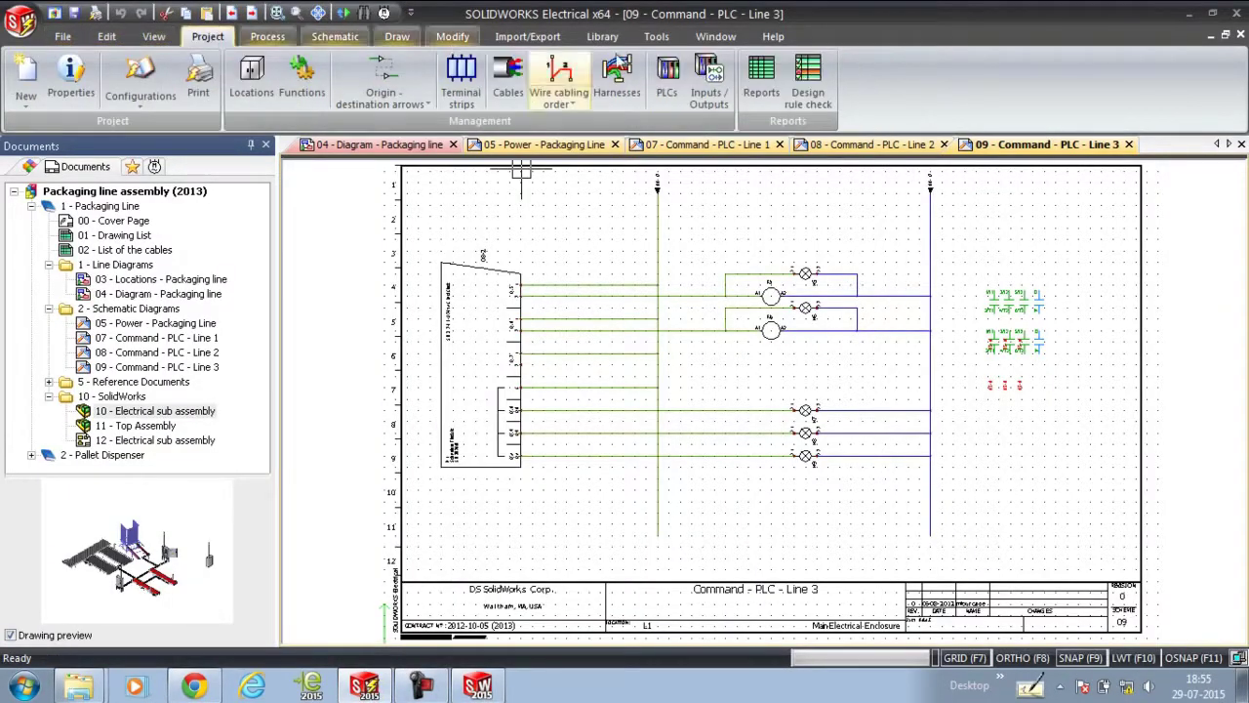
click(774, 81)
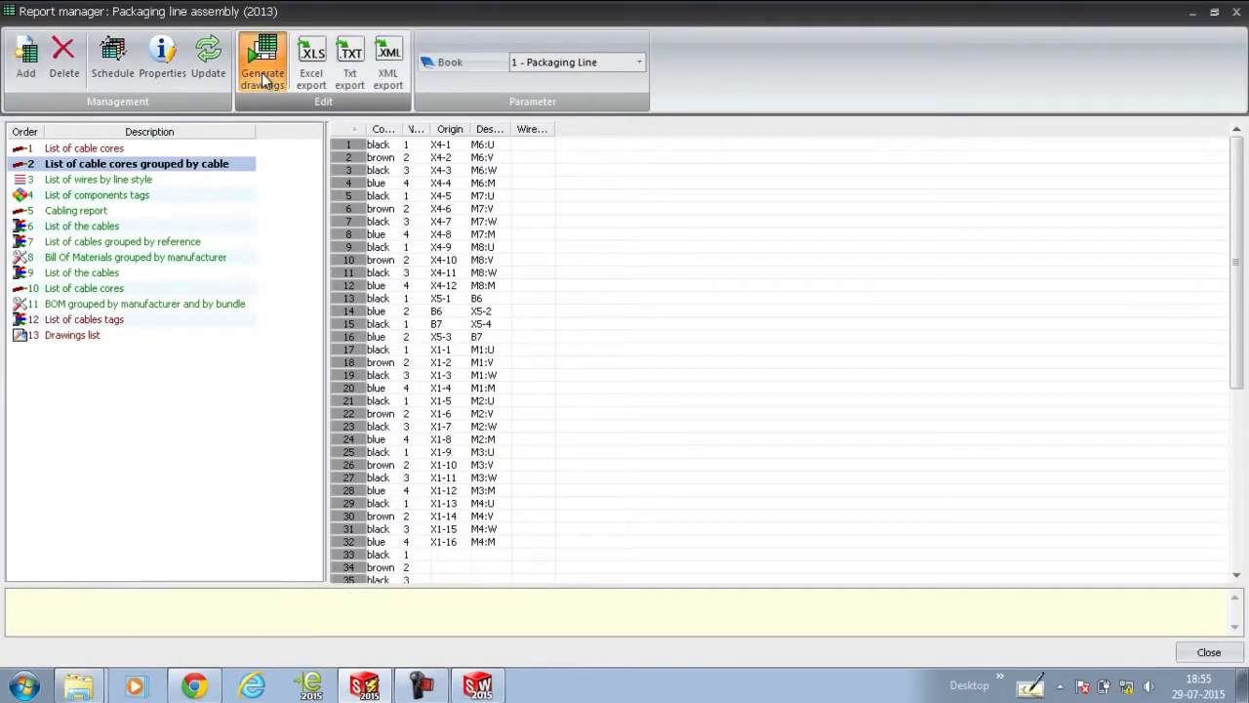
click(262, 88)
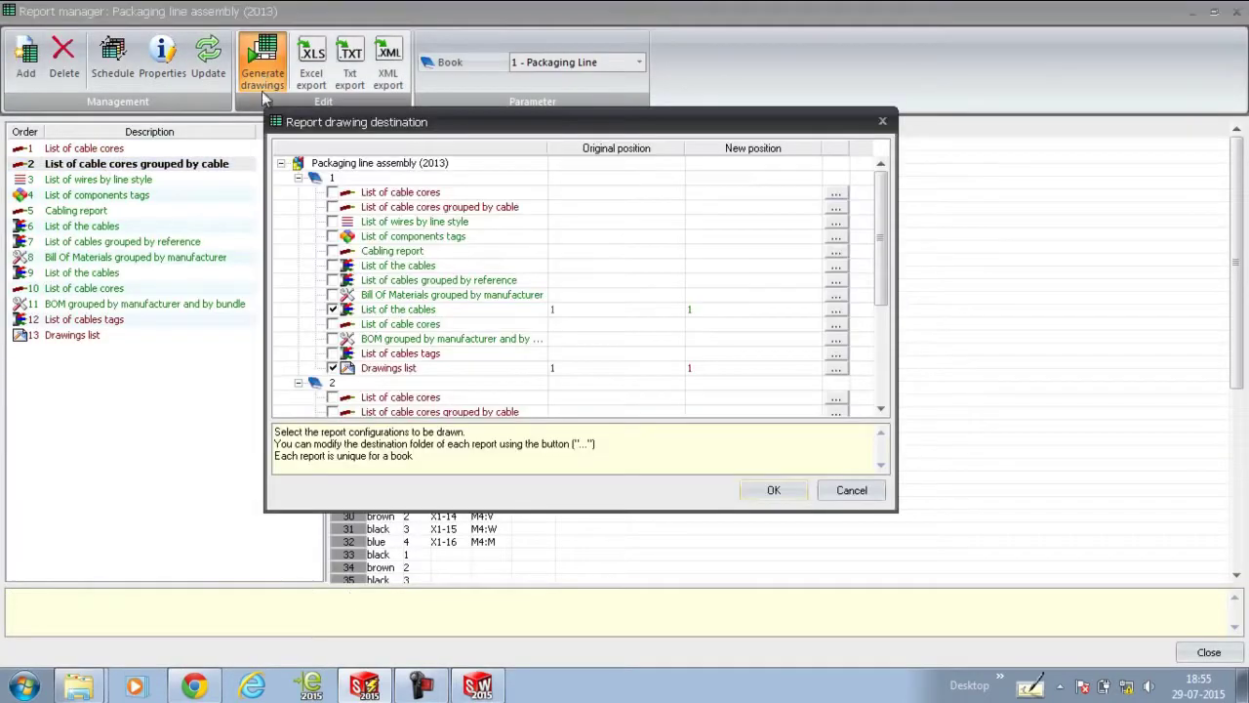
click(333, 295)
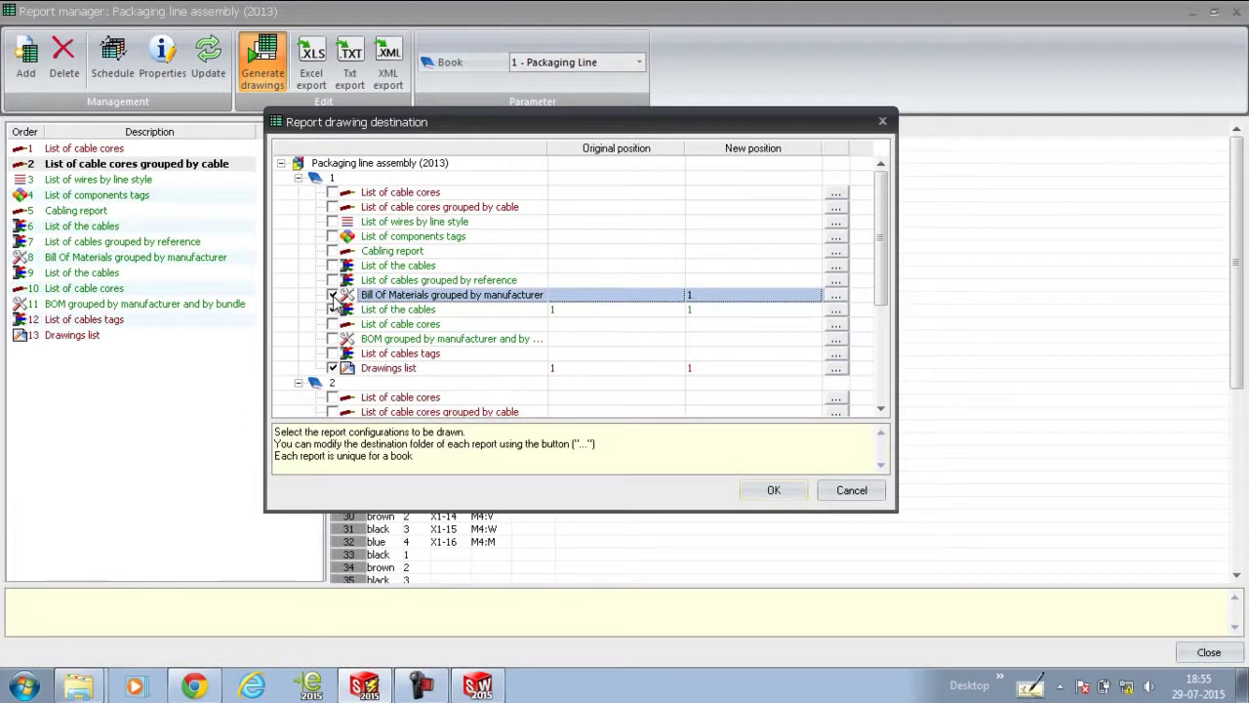
click(333, 222)
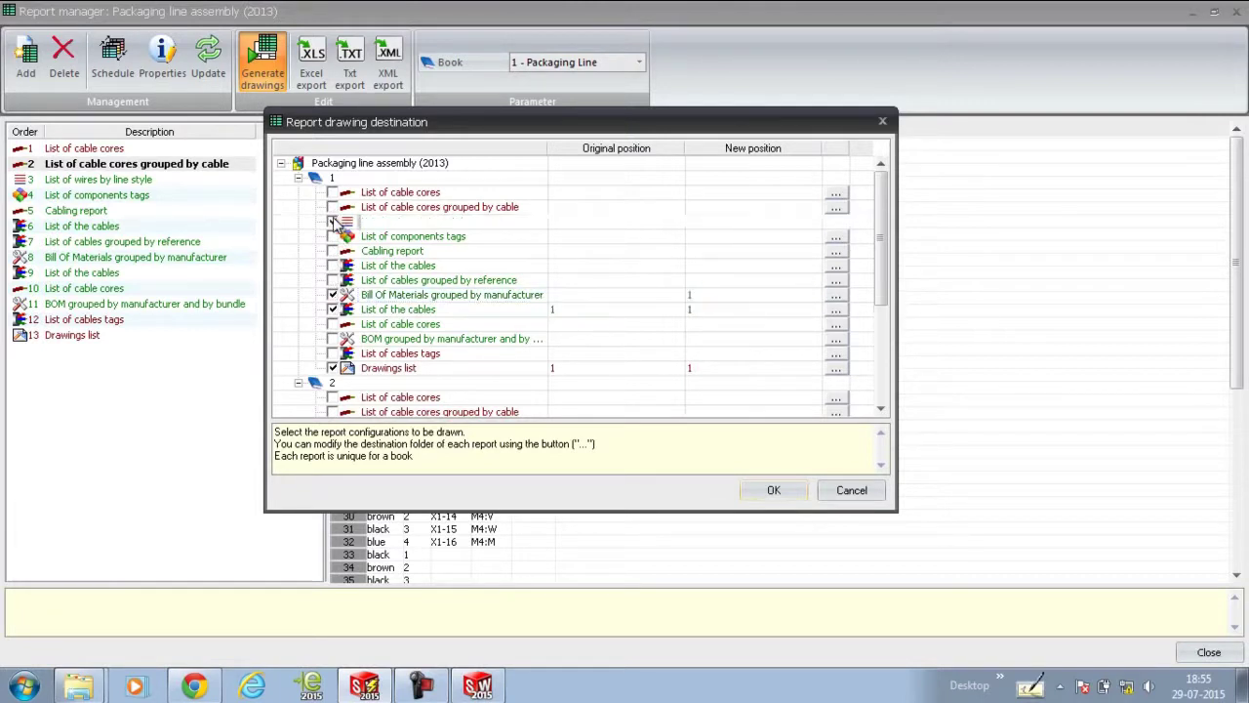
click(765, 490)
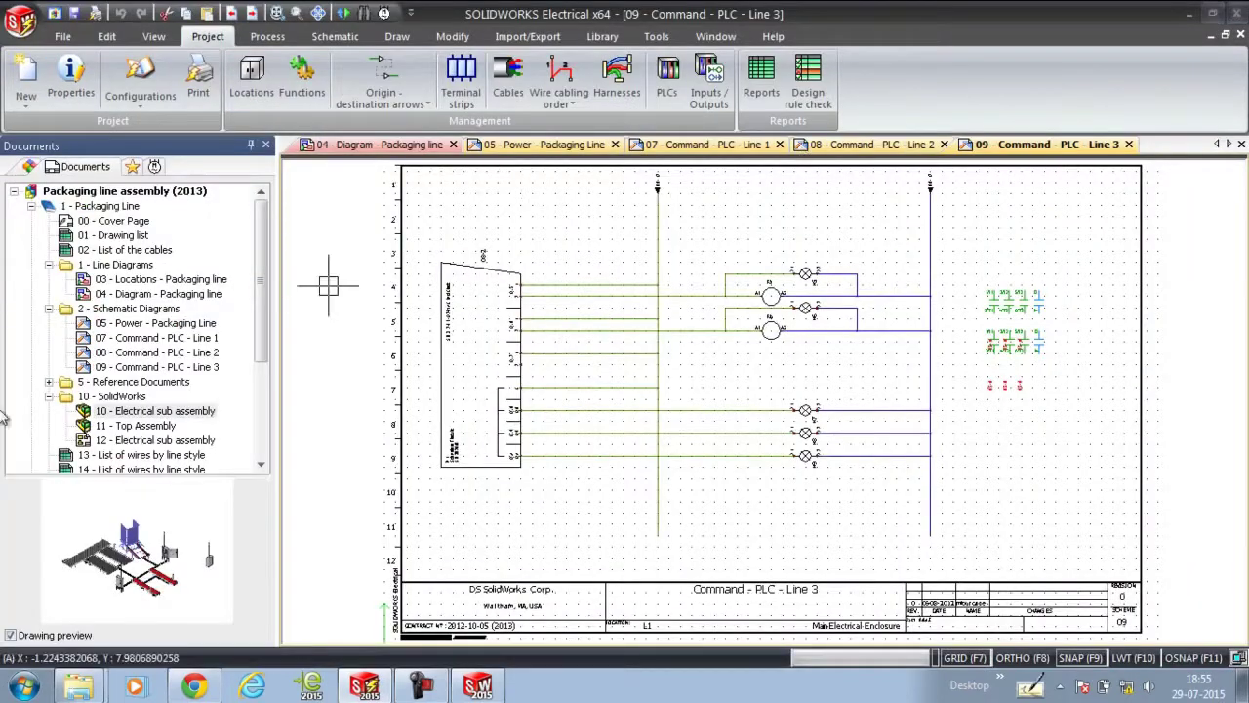
Open the 17 - List of wires by line style report and the 20 - Bill of materials drawing.
scroll(133, 361, down, 4)
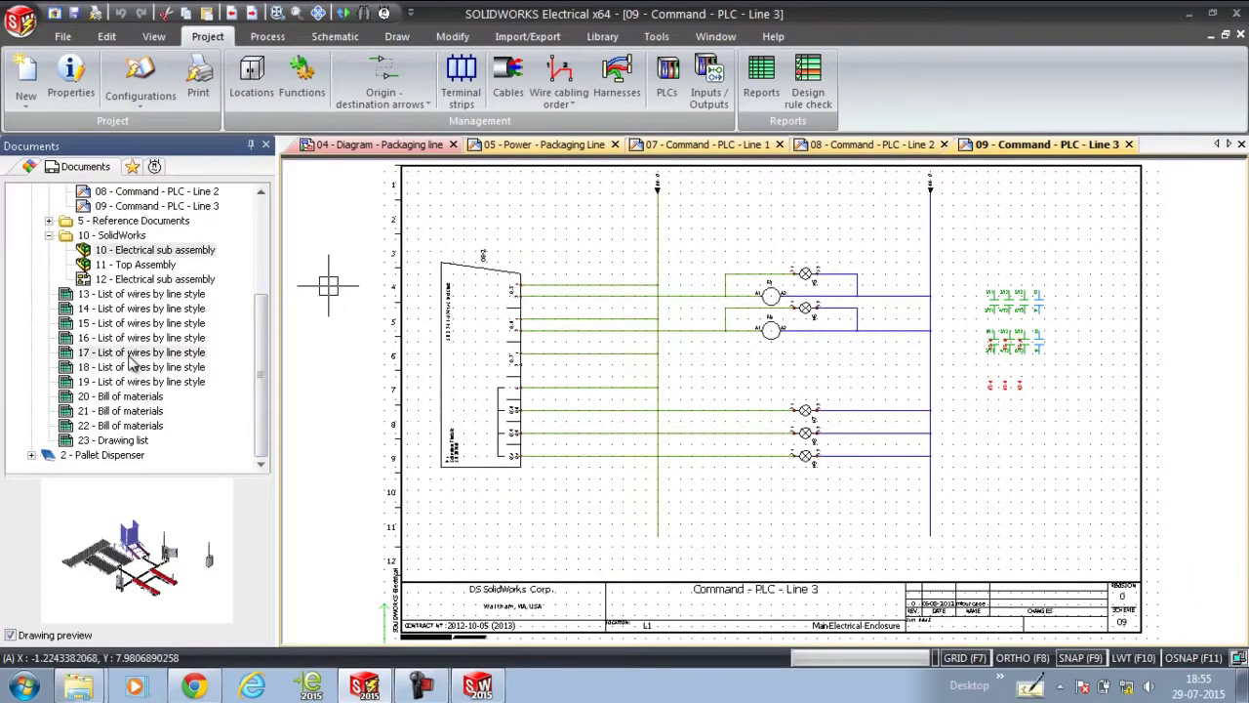
double_click(133, 354)
scroll(459, 483, up, 4)
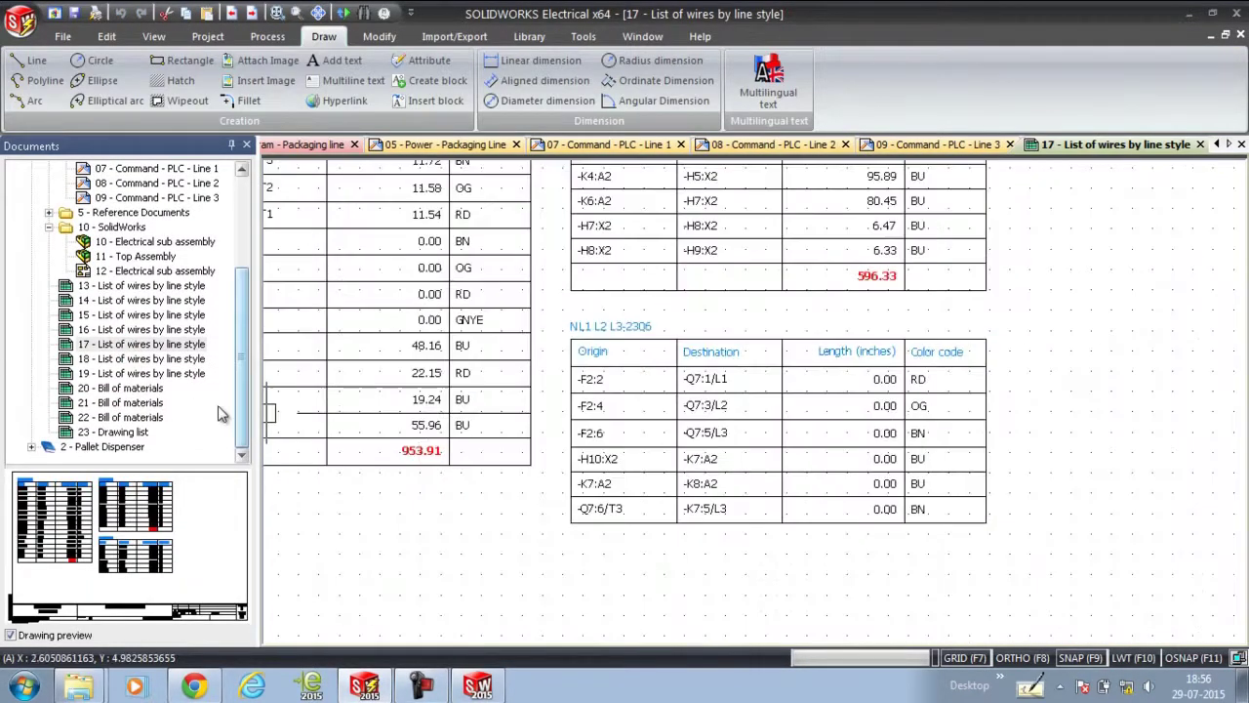
double_click(144, 390)
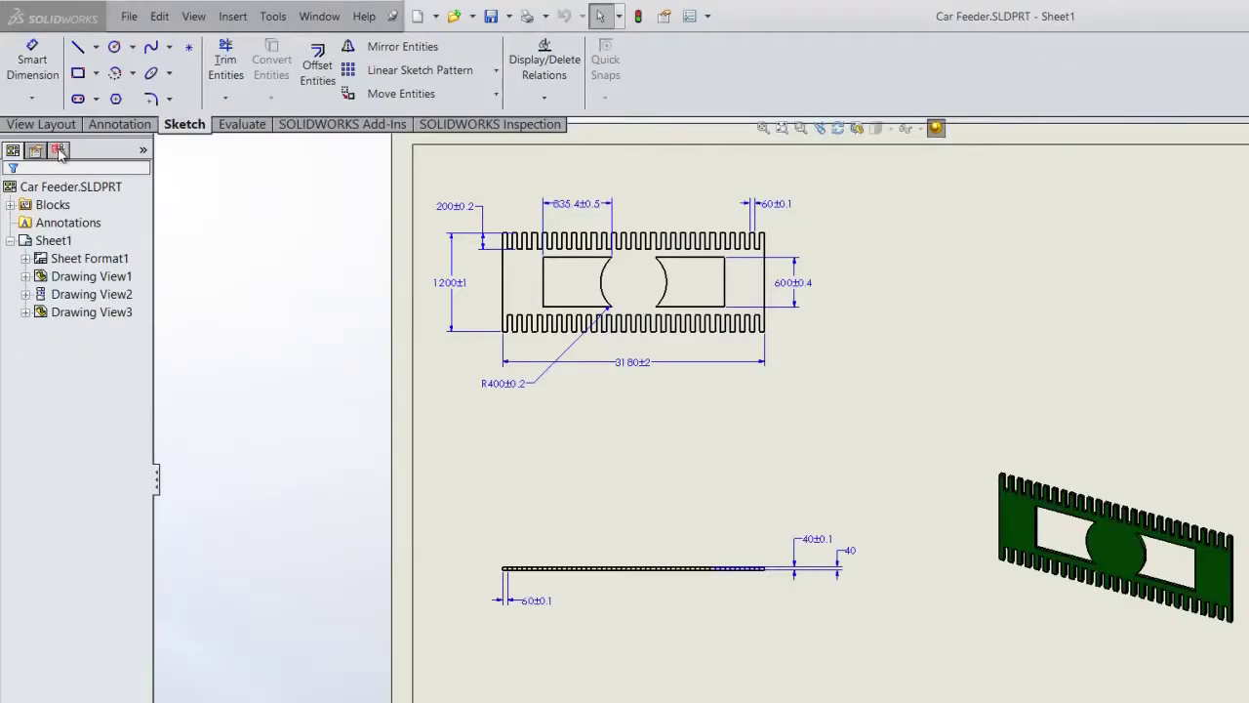
Start a Default-template inspection project and link Part Number, Part Name and Part Rev properties.
click(58, 150)
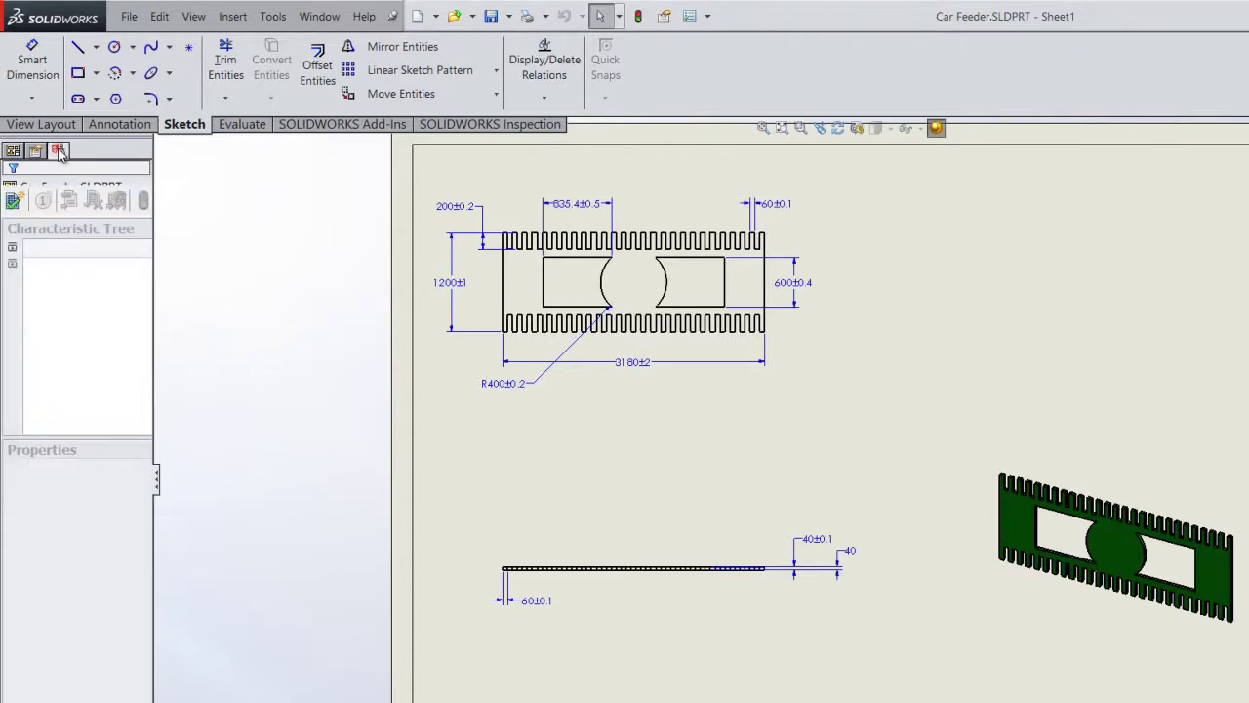
click(13, 203)
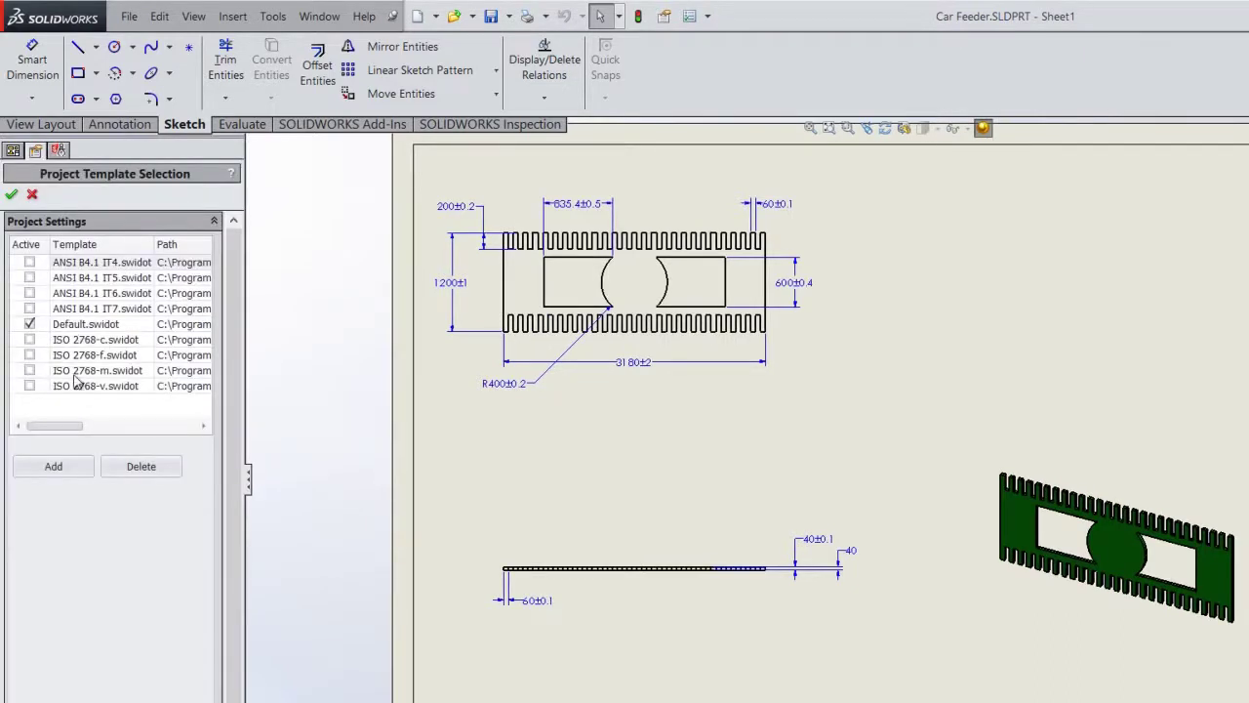
click(11, 193)
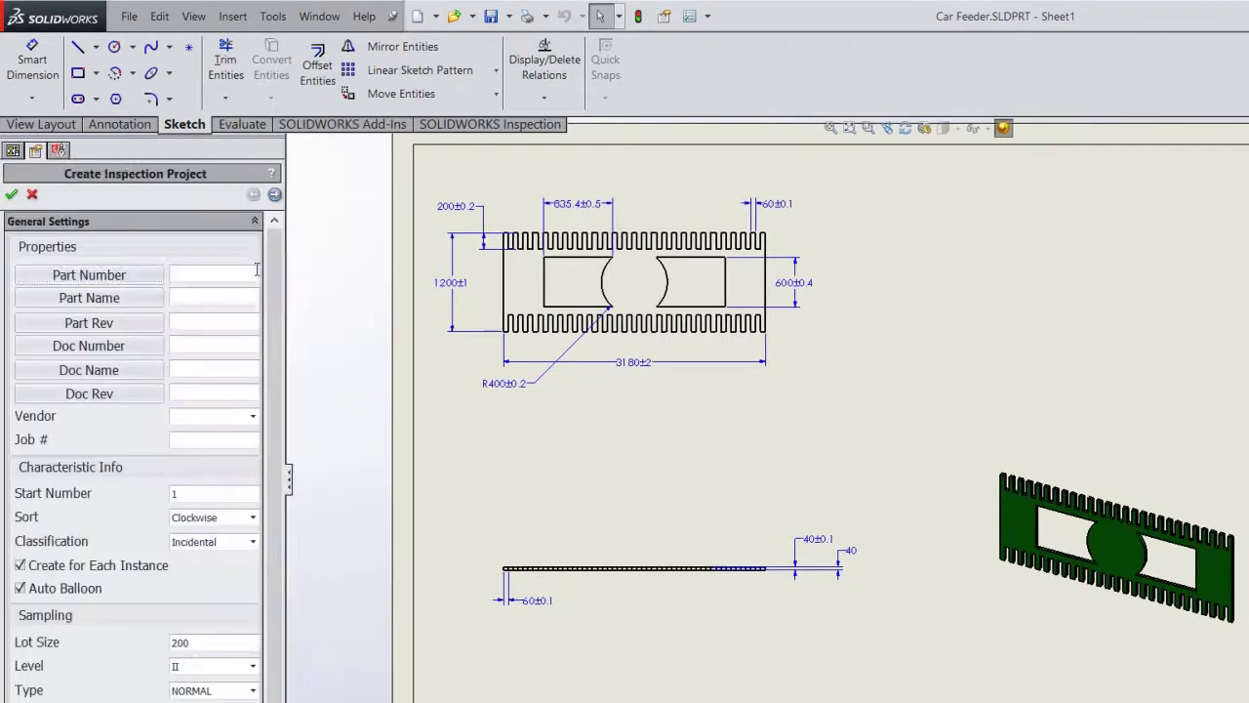
click(88, 274)
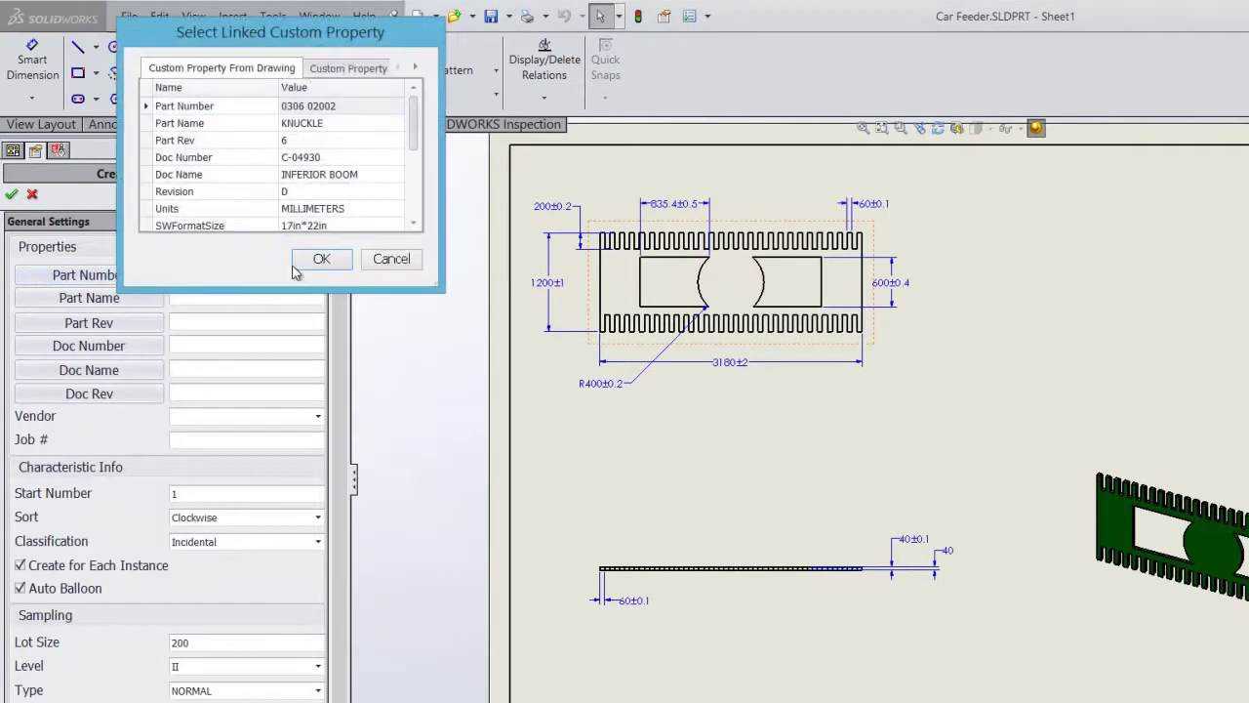
double_click(308, 111)
click(106, 322)
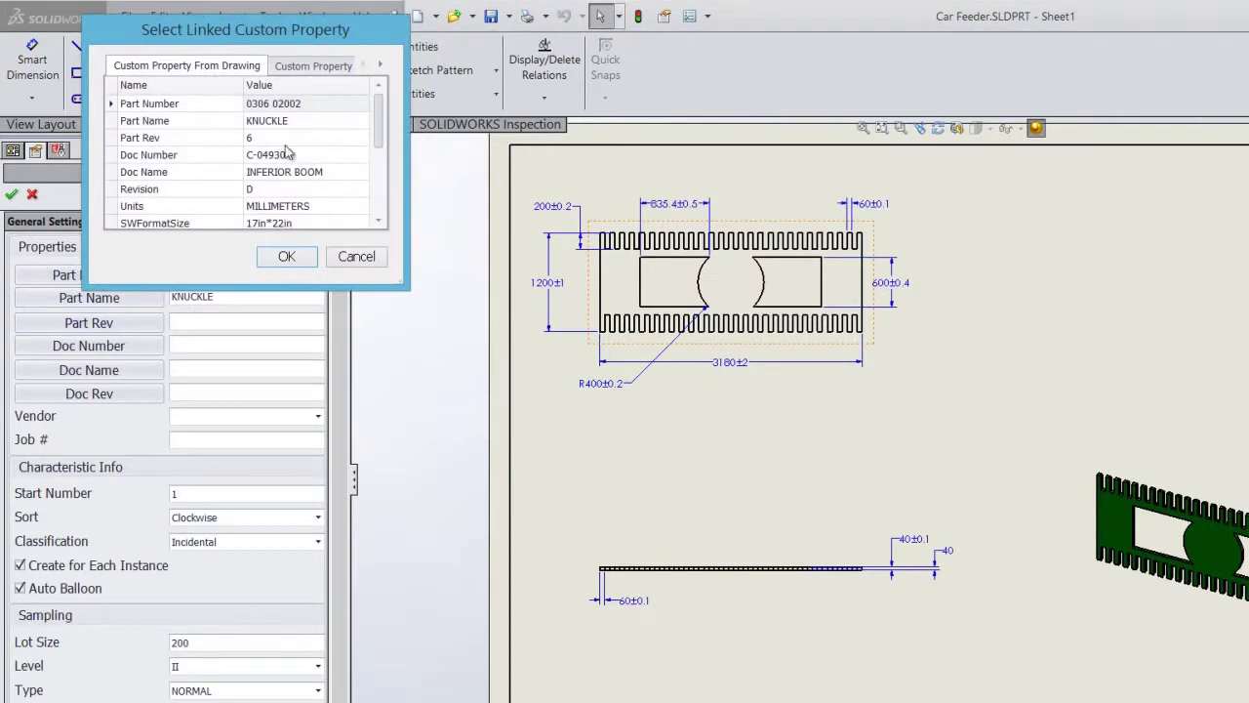
click(270, 141)
double_click(269, 141)
Link Doc Number C-04930, Doc Name INFERIOR BOOM and Doc Rev, then create the ballooned project.
click(159, 340)
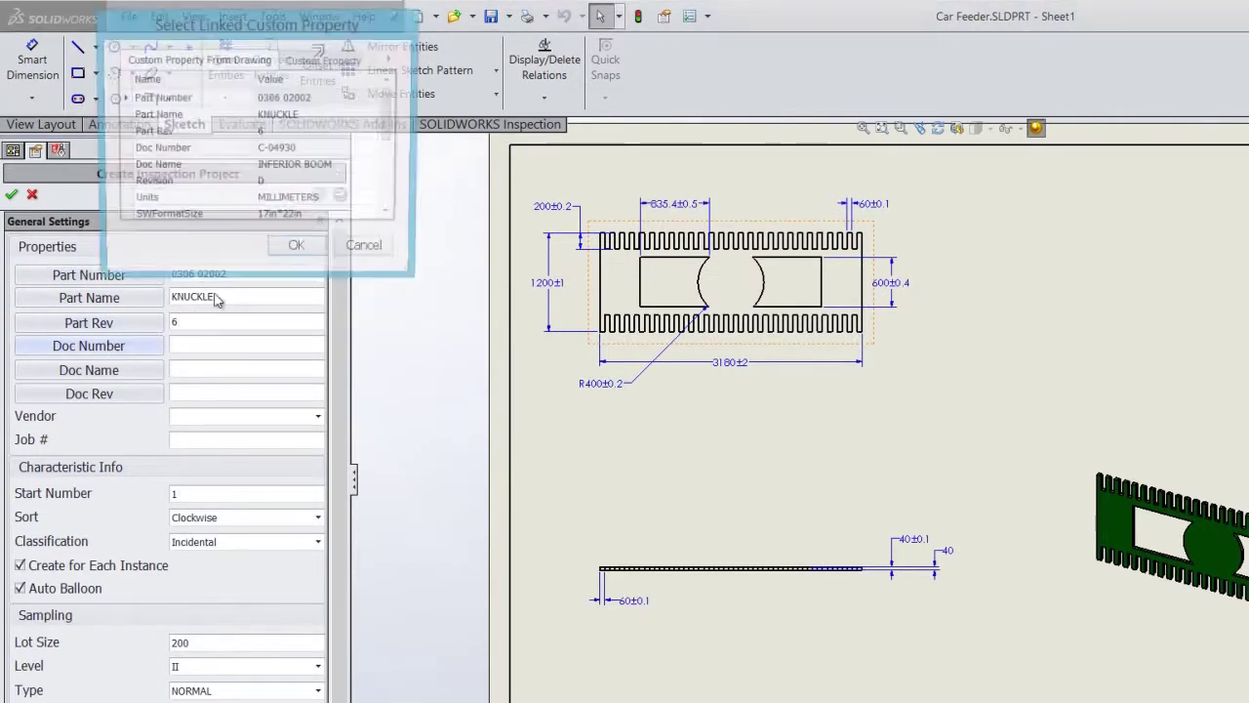
double_click(271, 149)
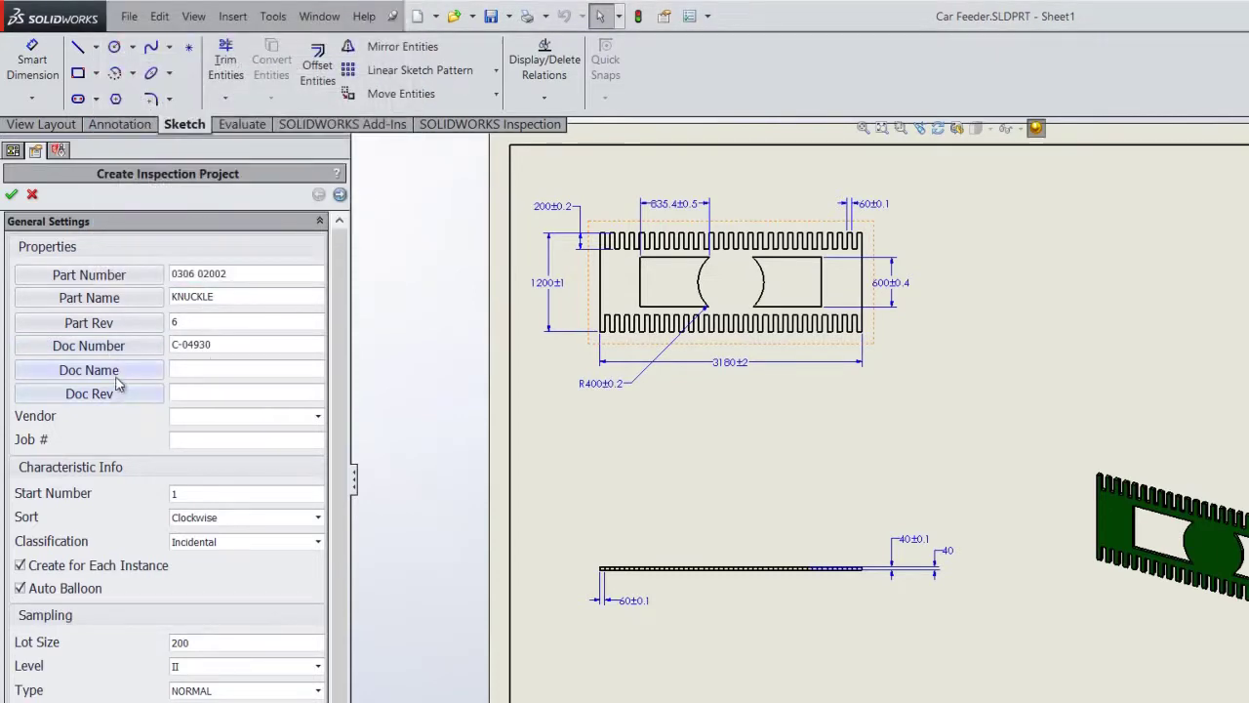
click(123, 375)
double_click(299, 177)
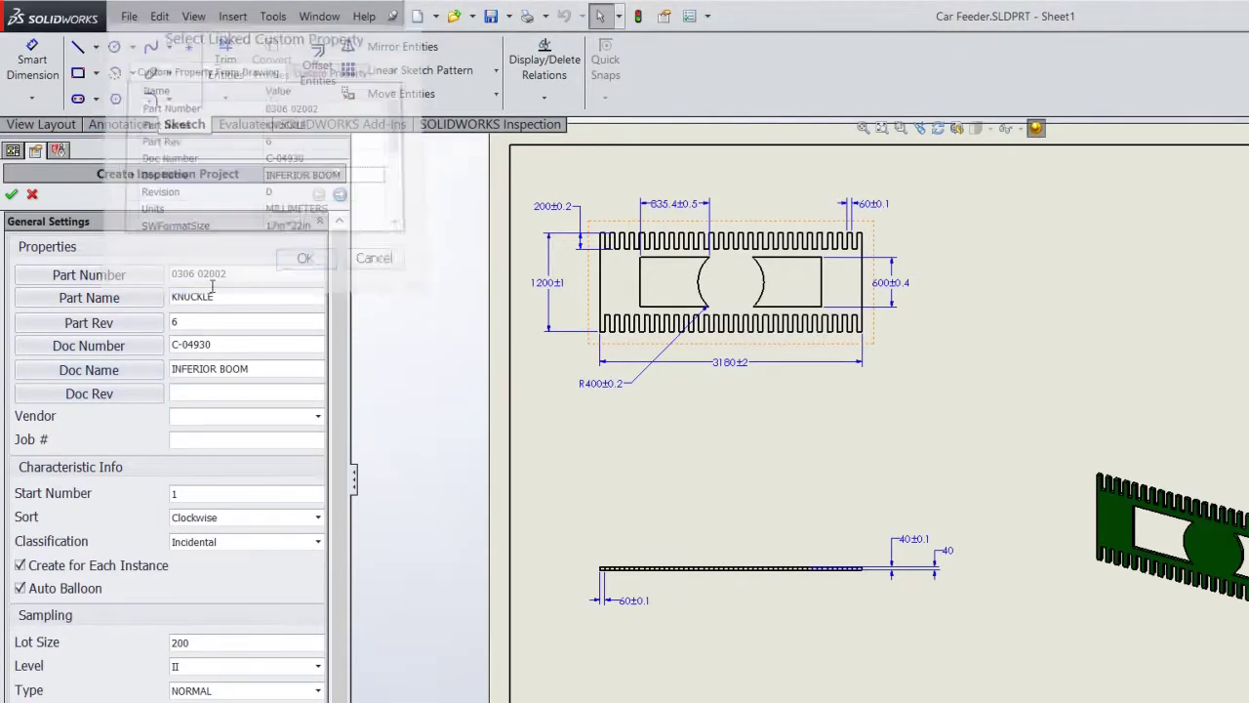
click(101, 396)
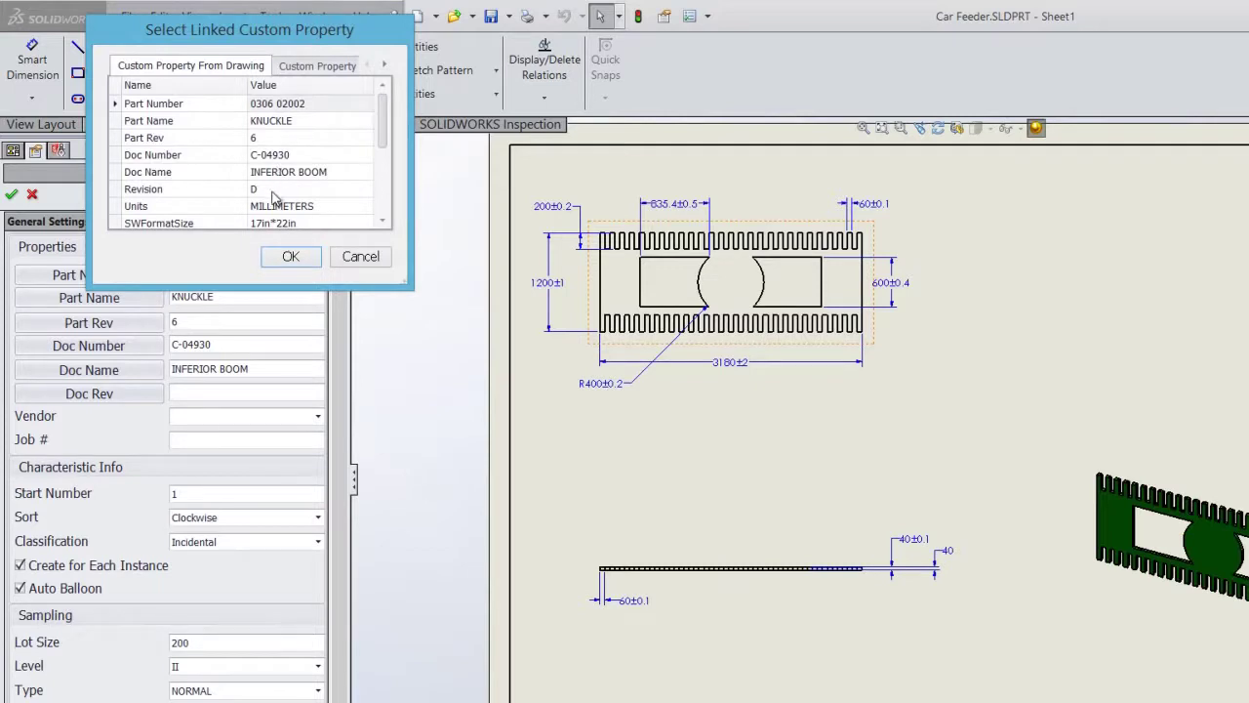
double_click(277, 174)
scroll(333, 408, down, 3)
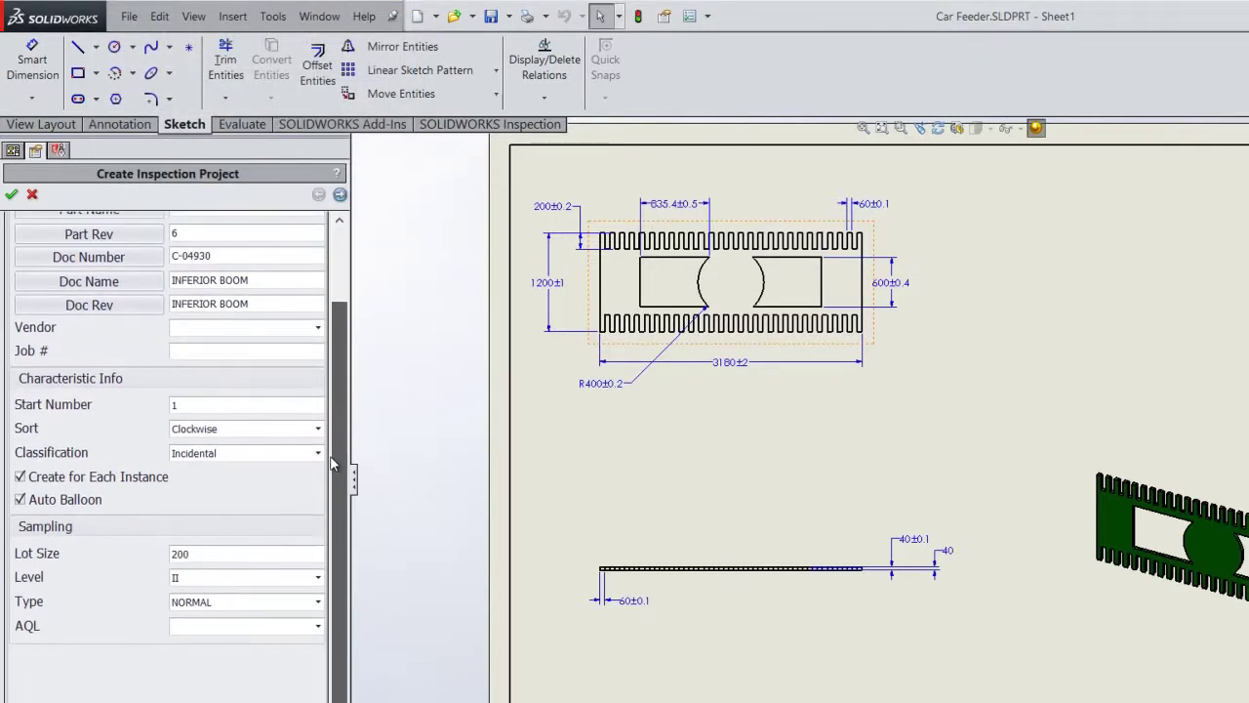
click(339, 195)
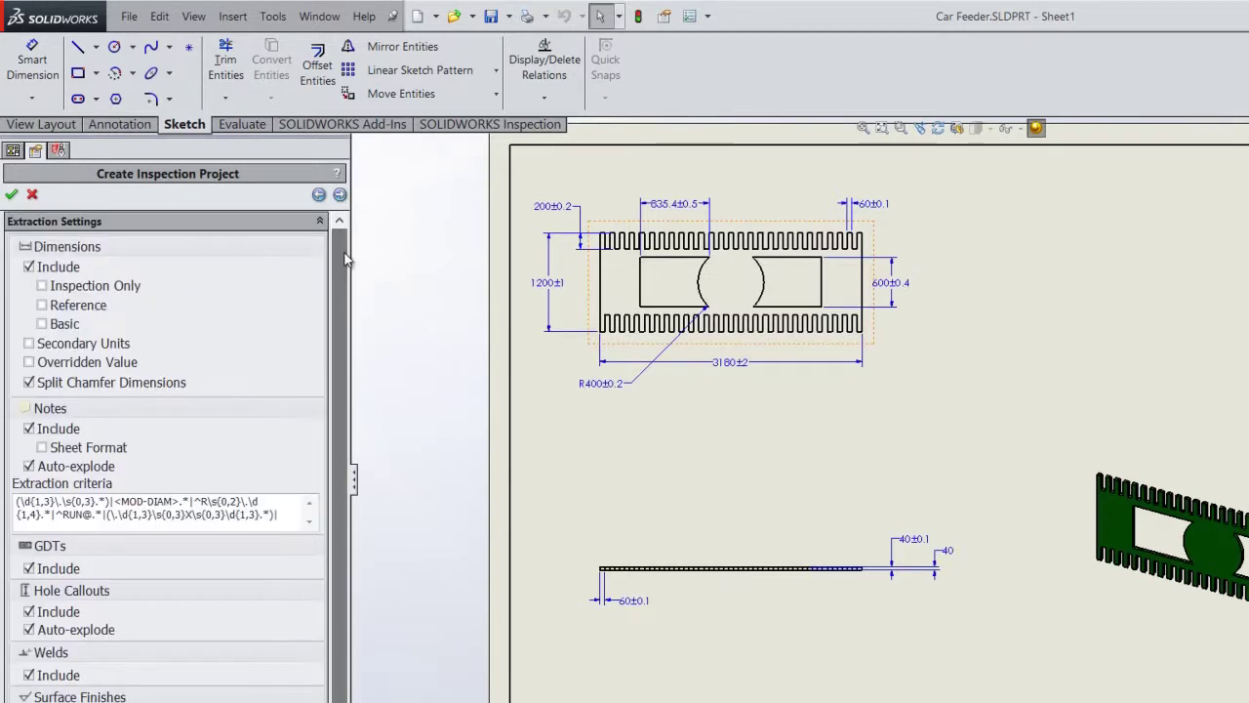
click(340, 196)
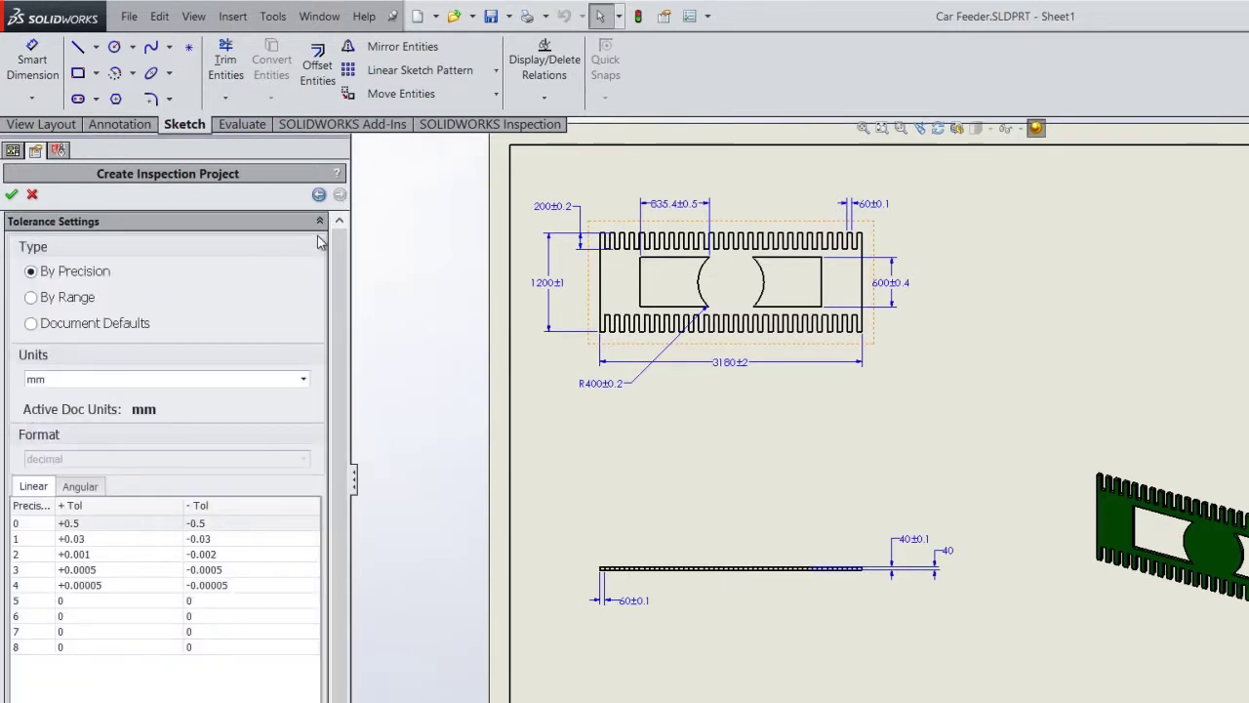
click(11, 195)
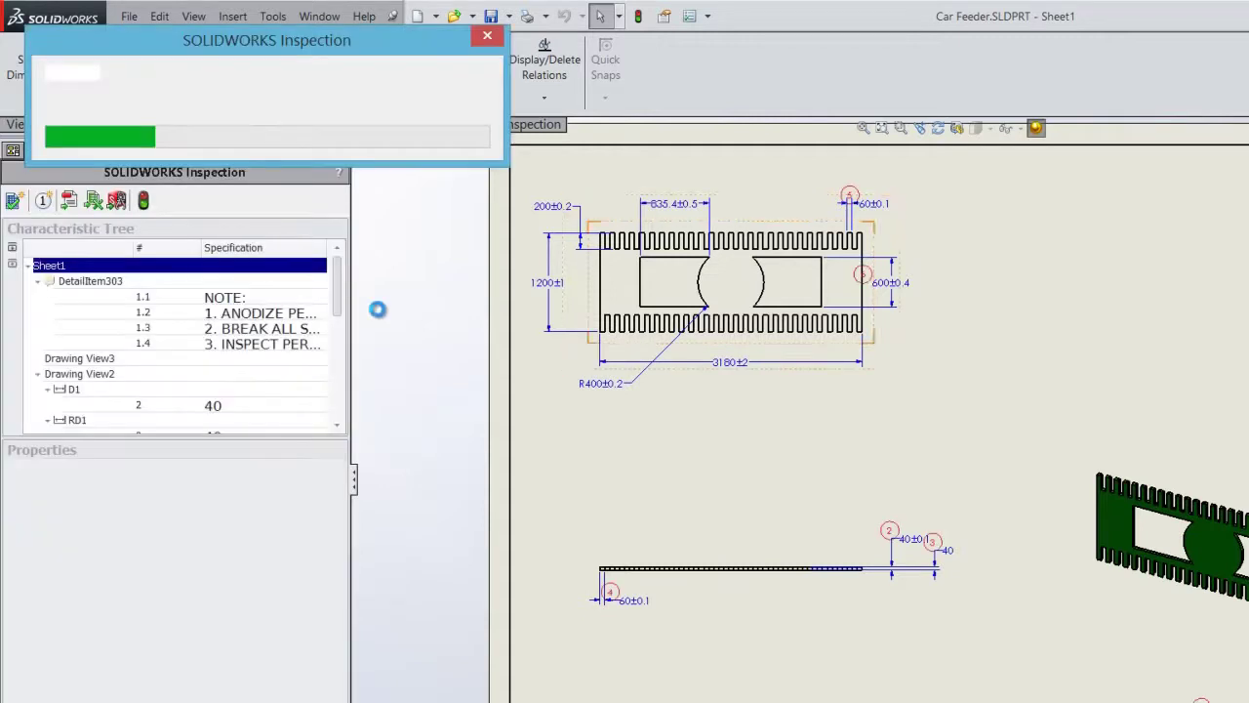
Export the inspection characteristics to an AS9102 Excel report and select characteristic 3's result cell.
click(93, 200)
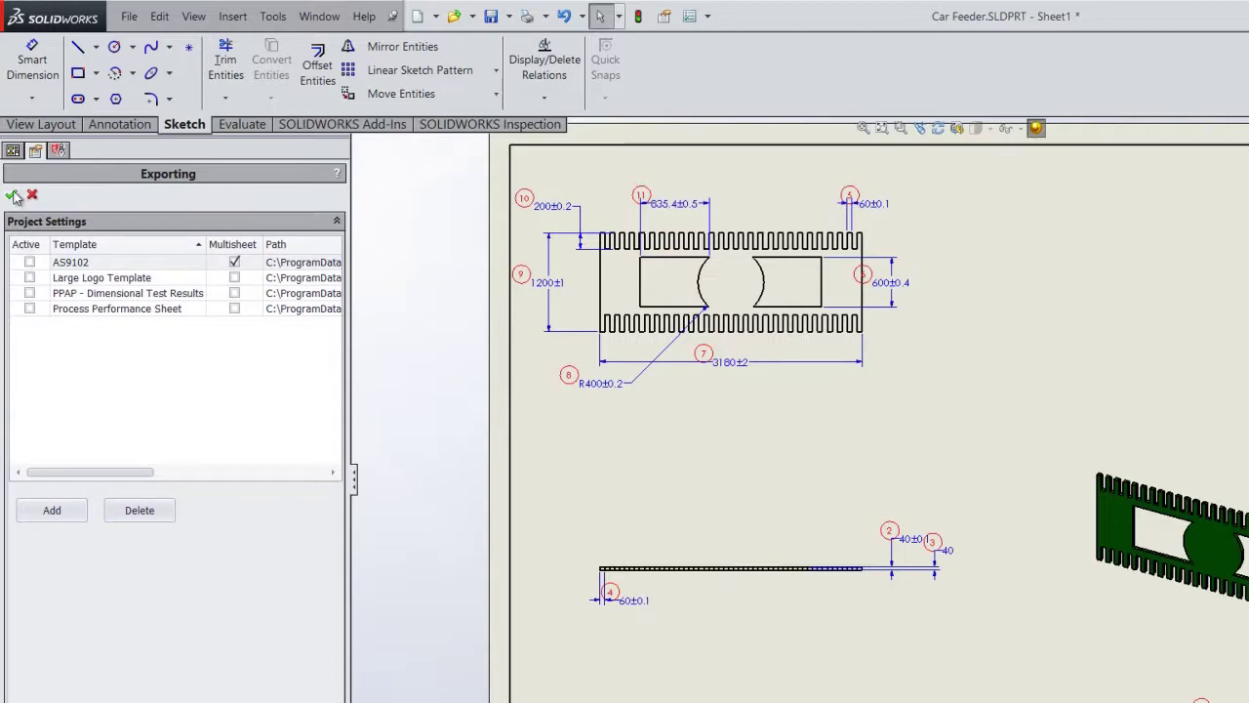
click(30, 262)
click(12, 196)
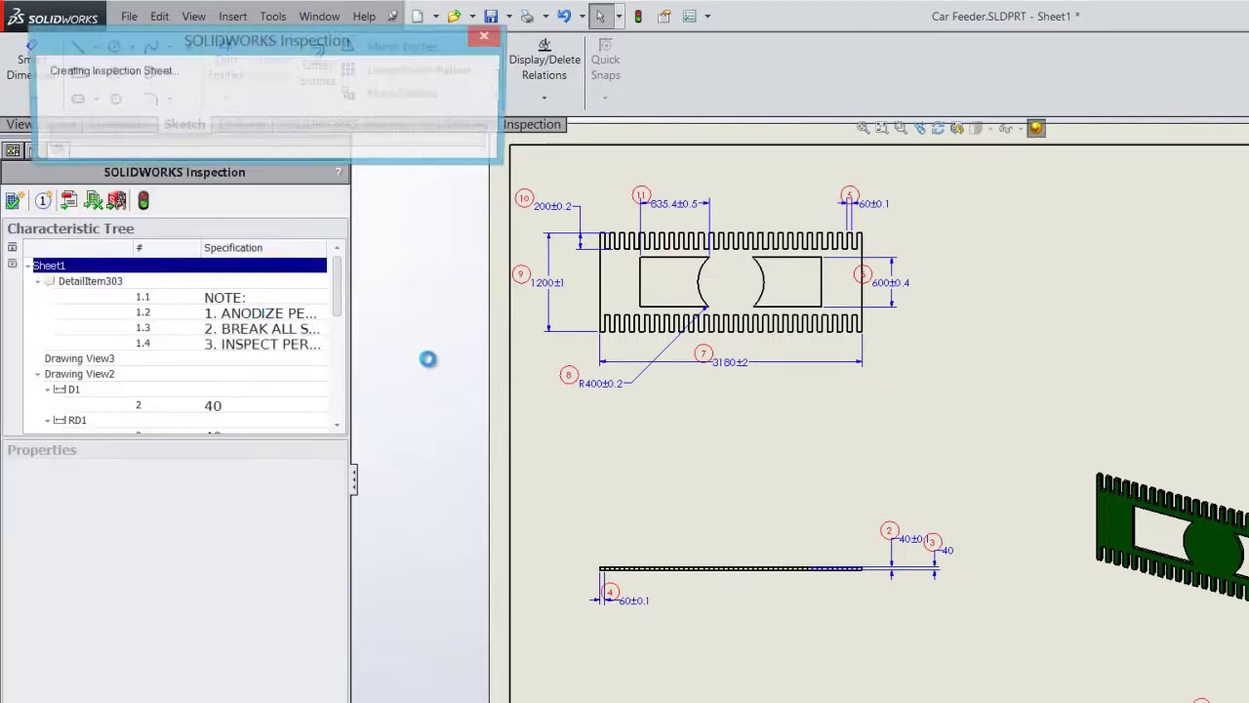
click(716, 507)
click(751, 507)
Enter measured result 41 for characteristic 3 and 60 for characteristic 4.
text(41)
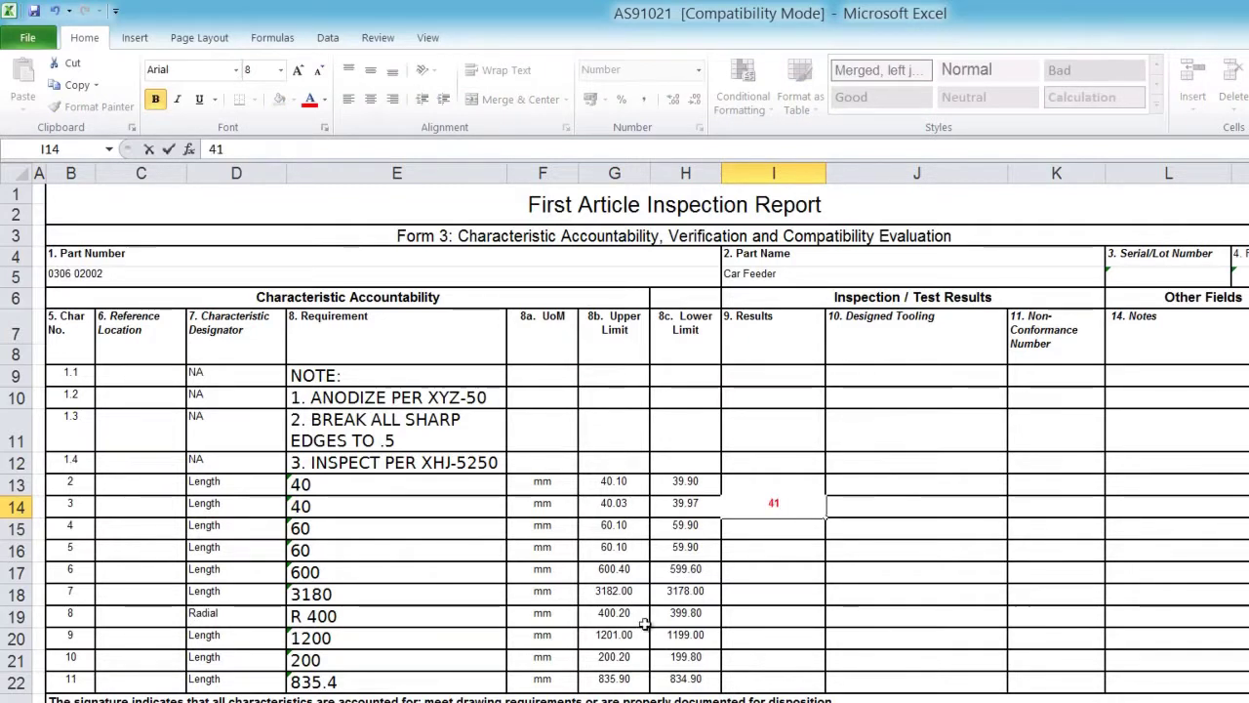
click(756, 536)
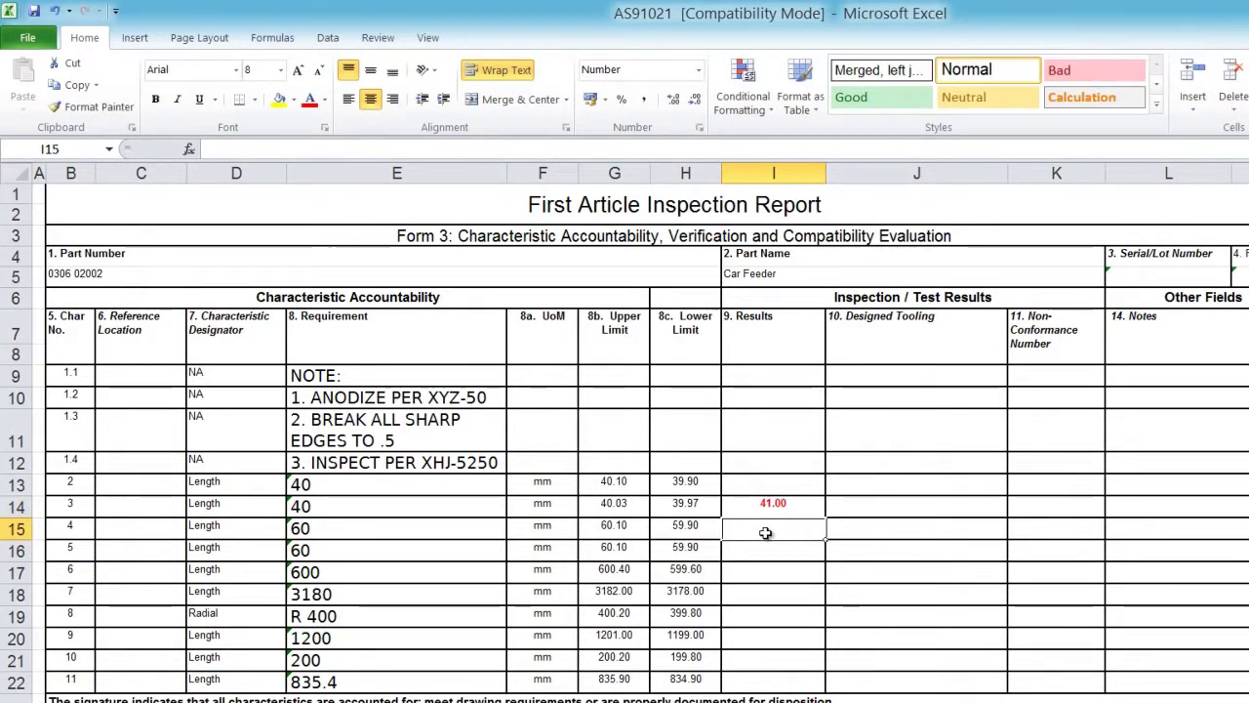
text(60)
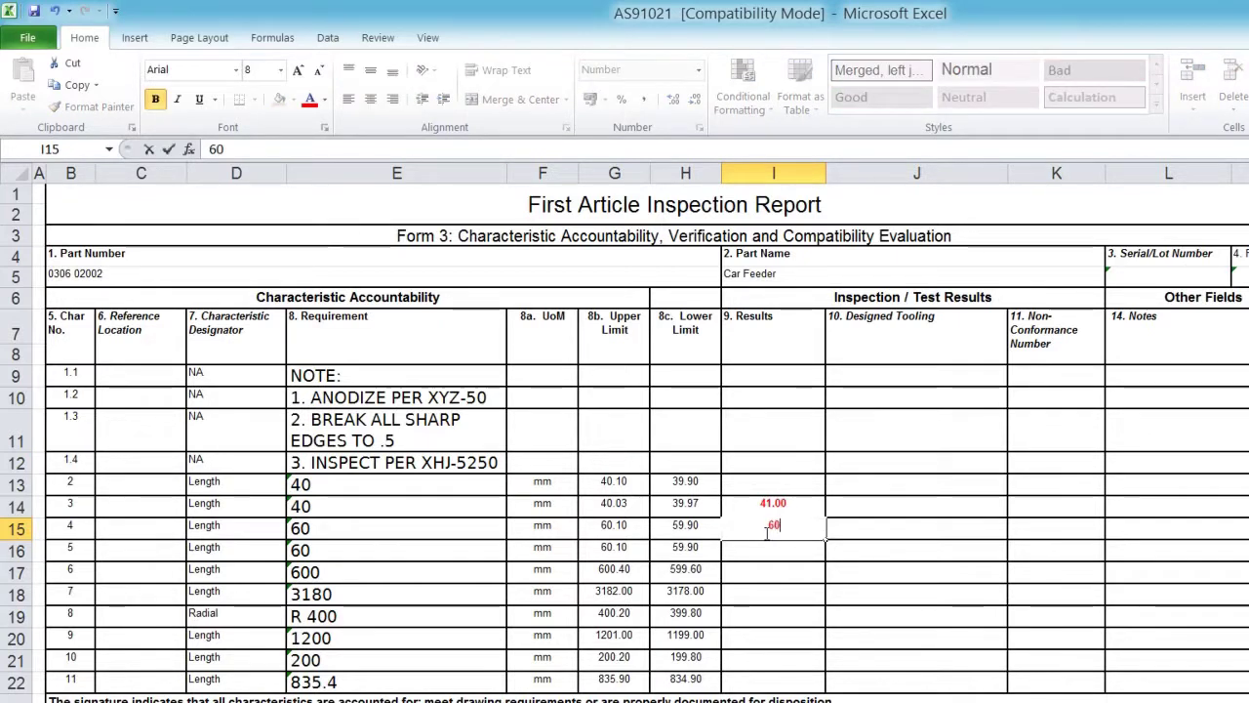
click(767, 547)
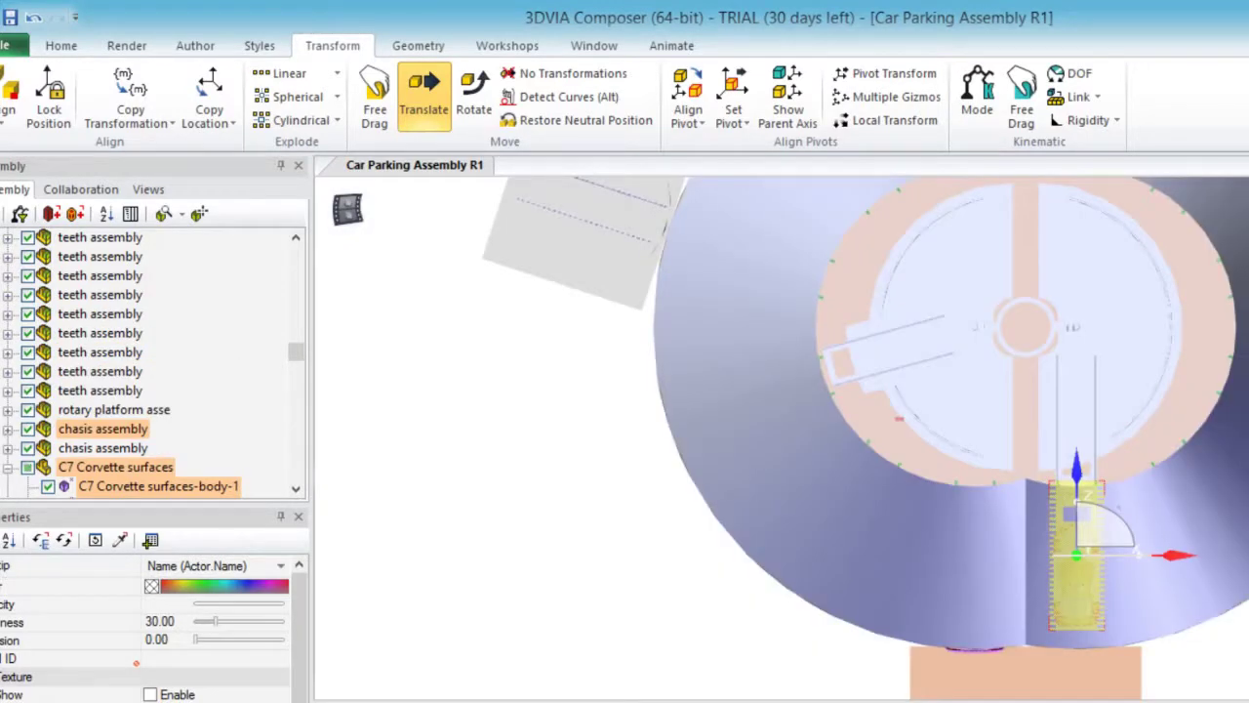
Select the chasis assembly and C7 Corvette surfaces and move them vertically along the tower's Z axis.
click(1076, 410)
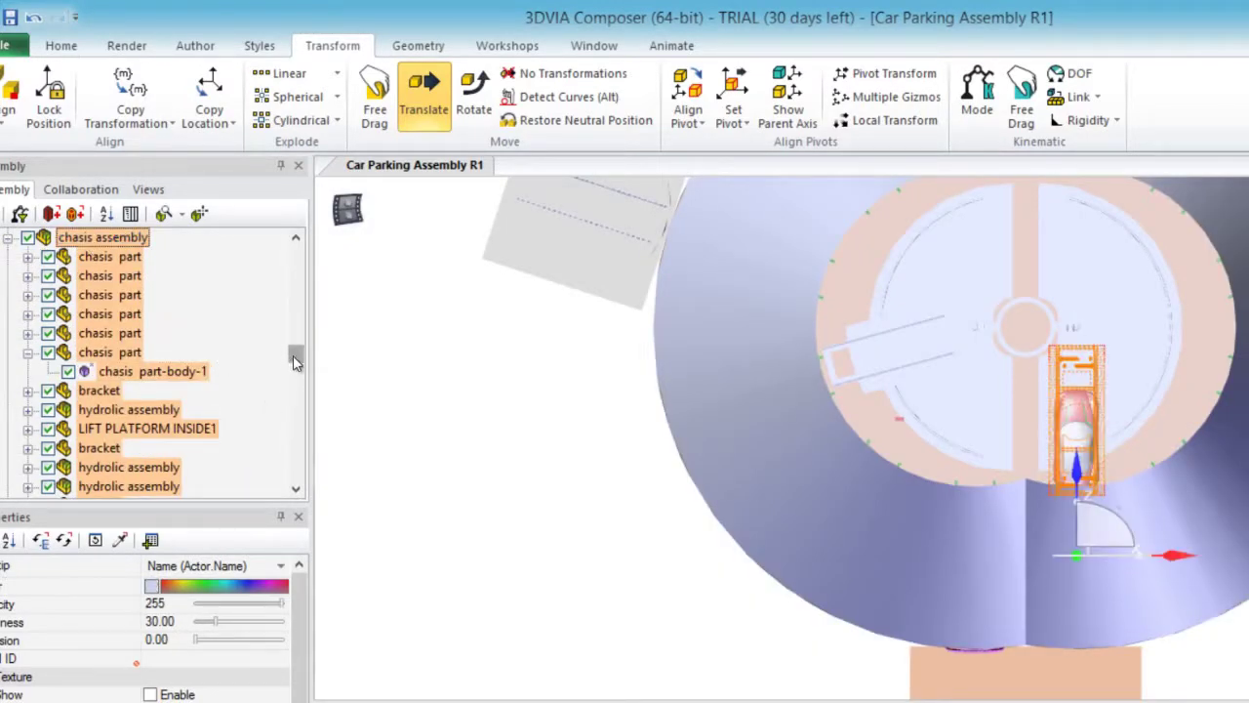
drag(295, 352, 296, 360)
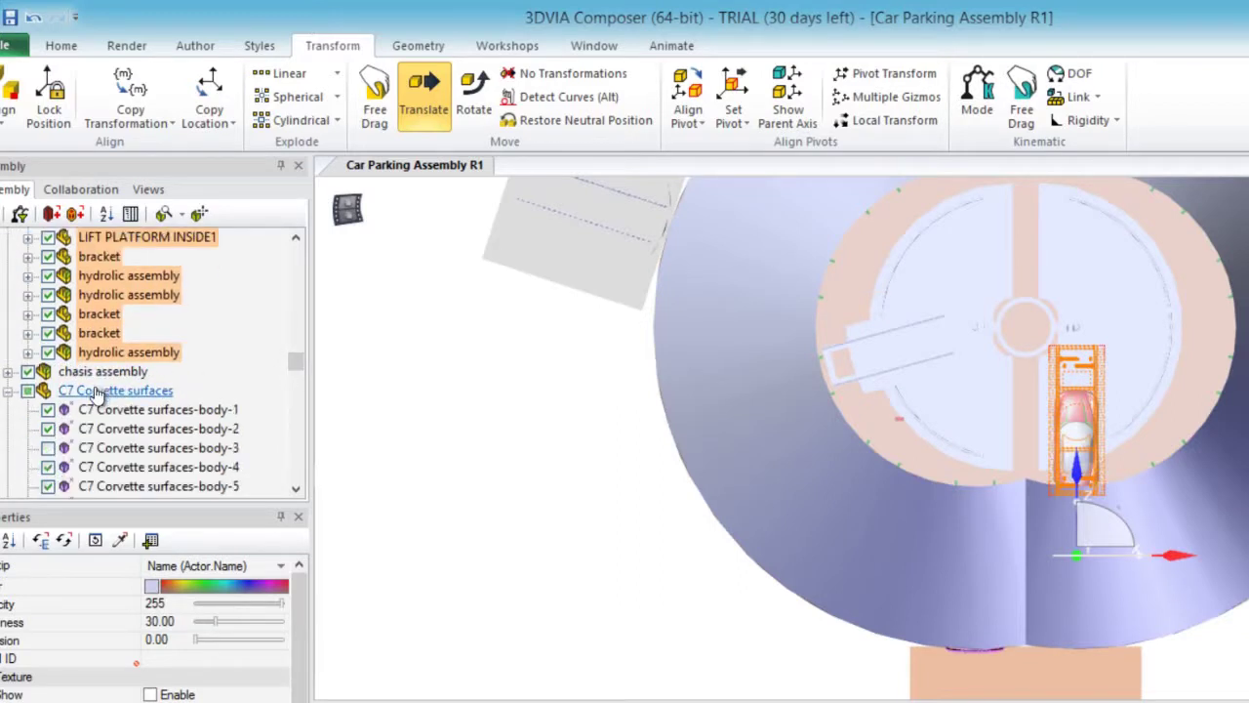
click(108, 390)
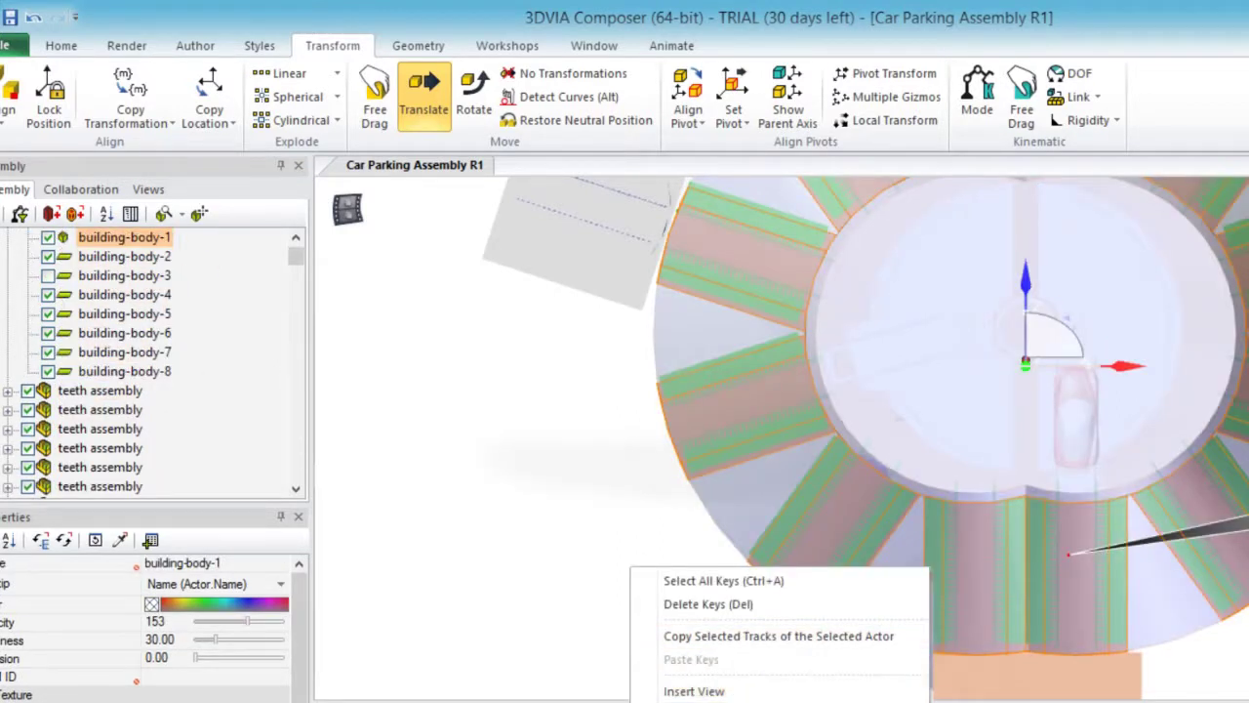
click(481, 577)
drag(1024, 283, 1029, 488)
right_click(630, 699)
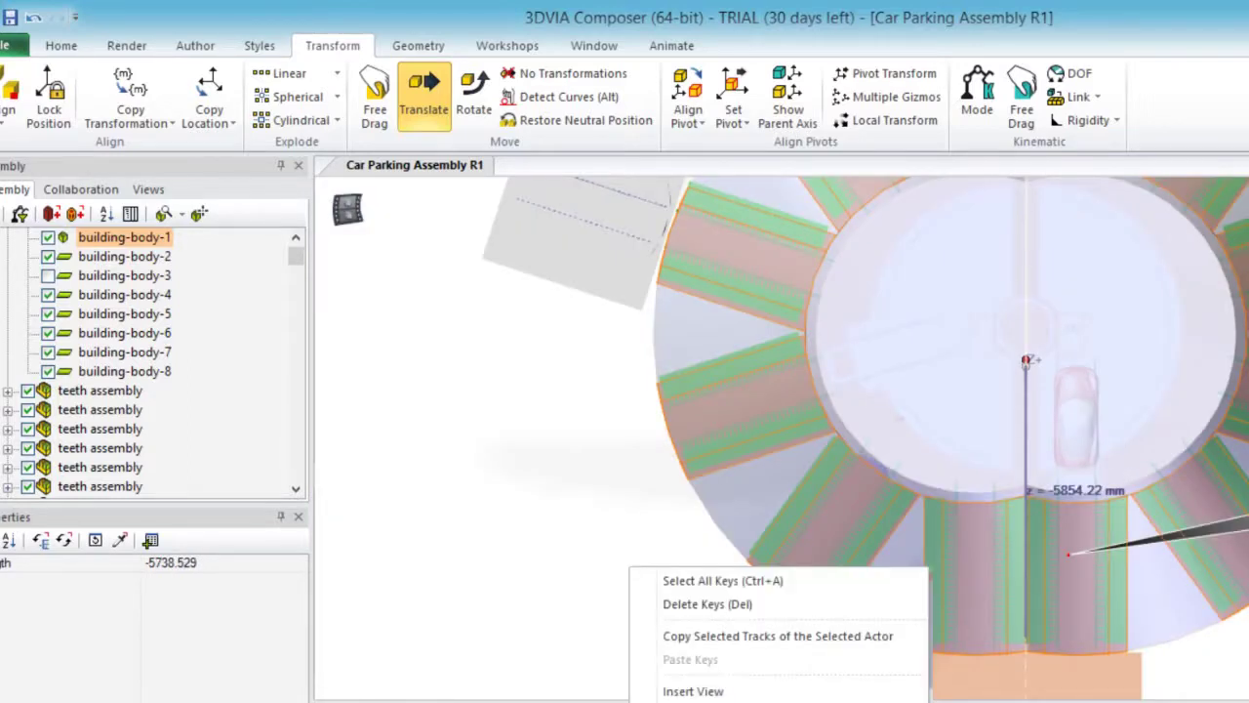
click(518, 571)
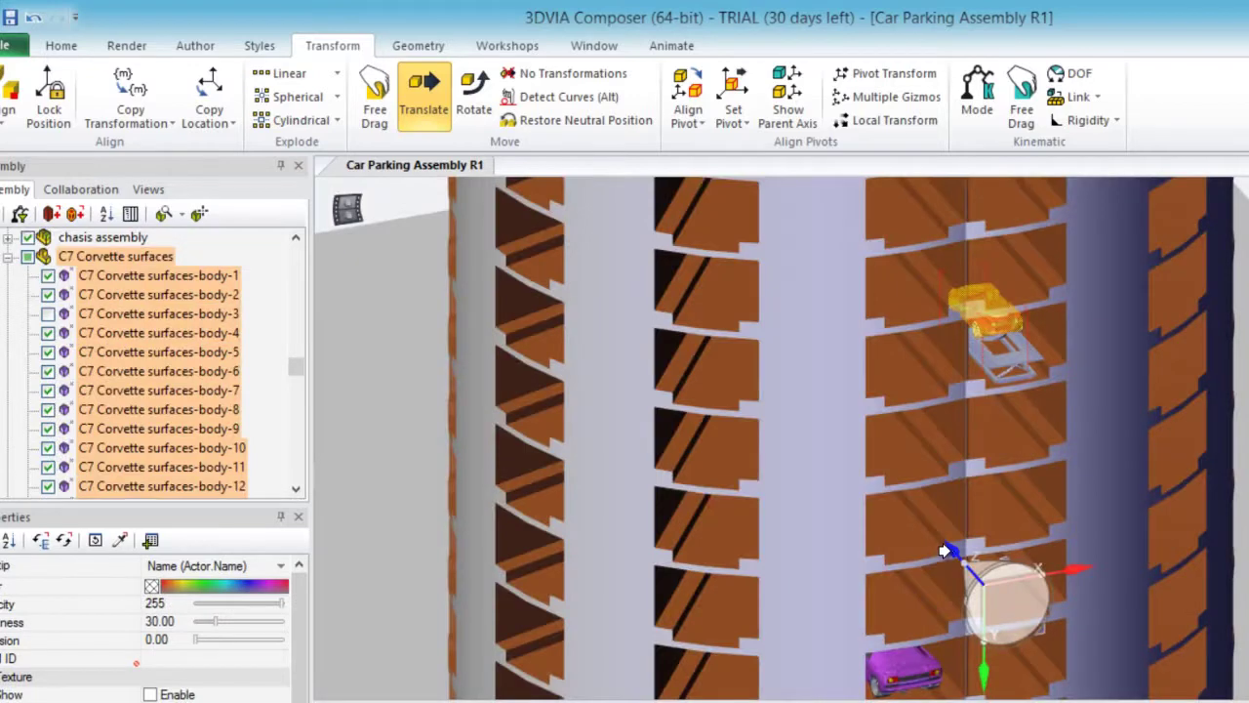
Slide the Corvette about 707 mm along its lift axis, then deselect and view the tower obliquely.
drag(943, 551, 965, 561)
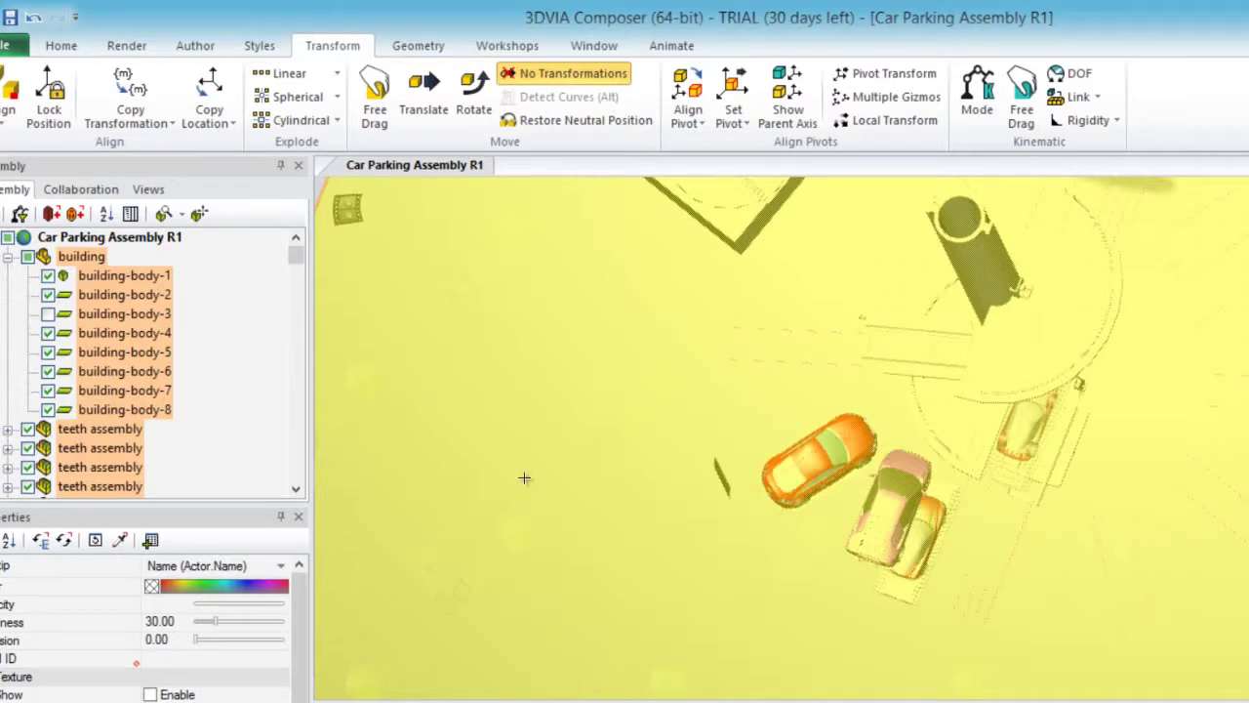
click(524, 477)
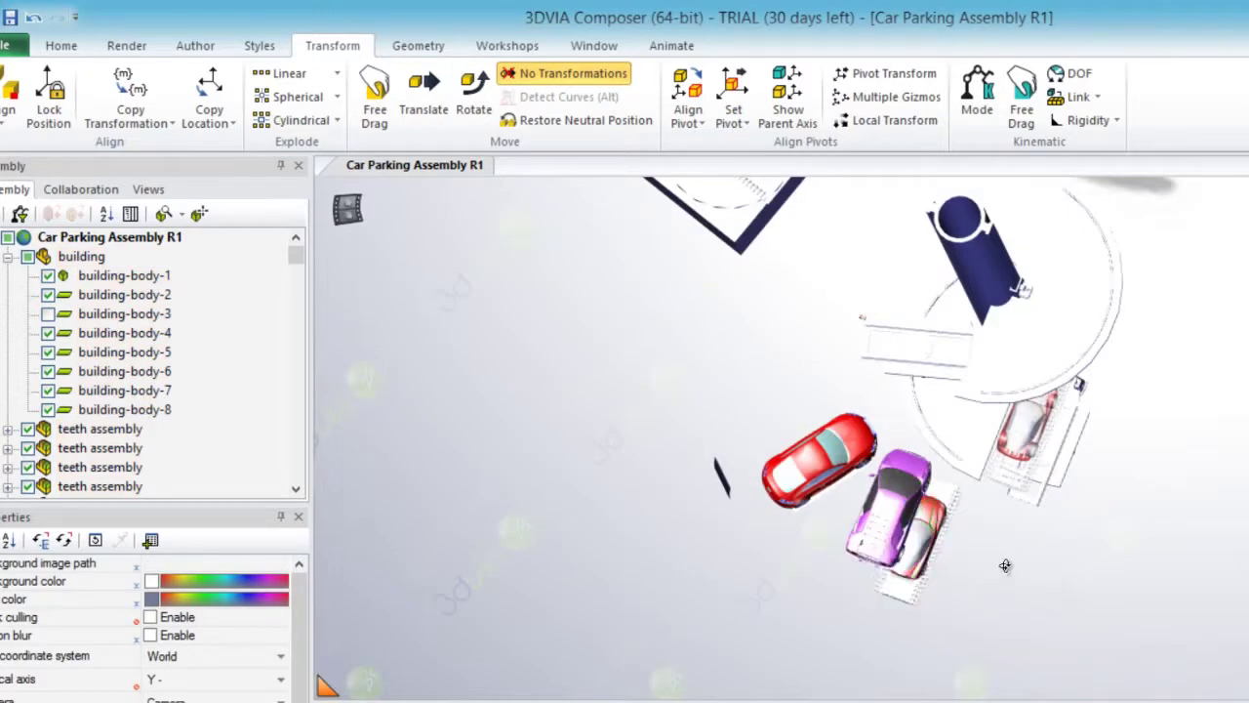
drag(911, 592, 1024, 496)
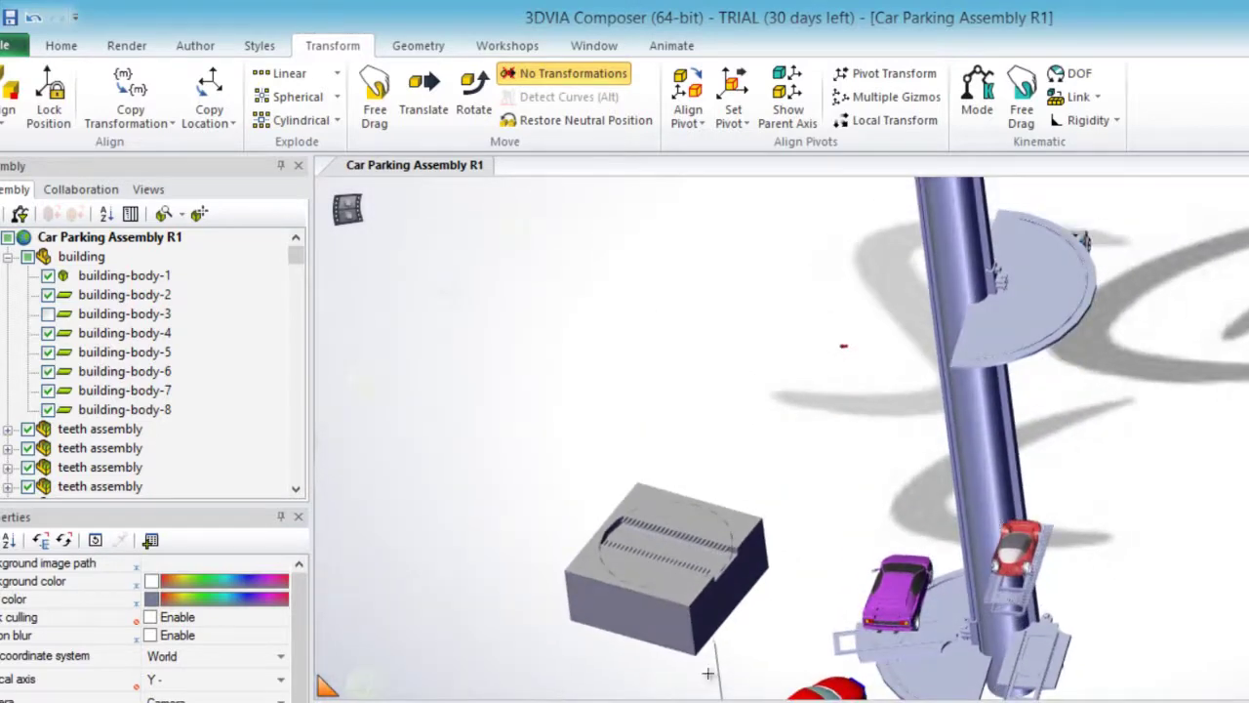